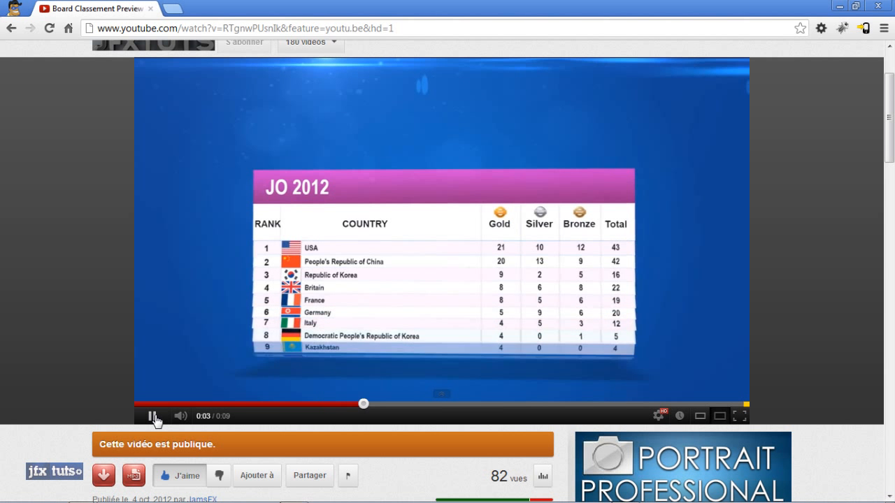
Step: Review the JO 2012 medal table animation in the preview video, pausing and scrubbing through the rows as they unfold
{"action": "left_click", "coordinate": [153, 417]}
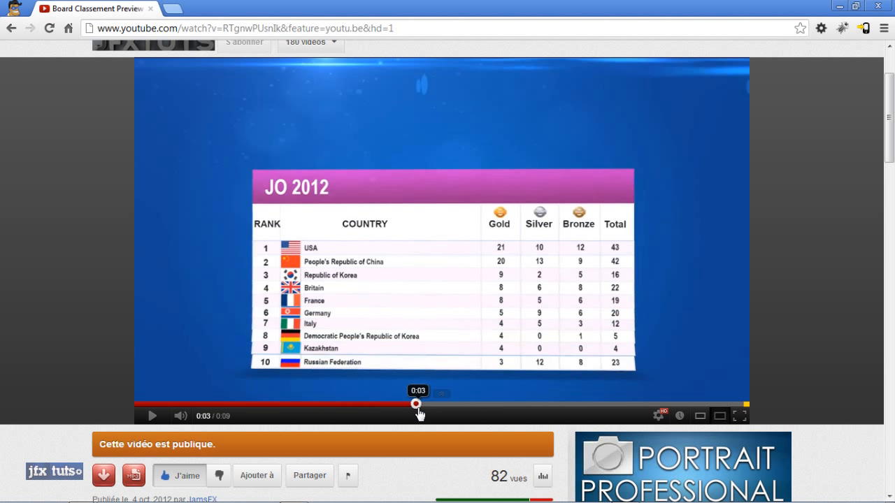
{"action": "left_click_drag", "start_coordinate": [417, 412], "coordinate": [328, 414]}
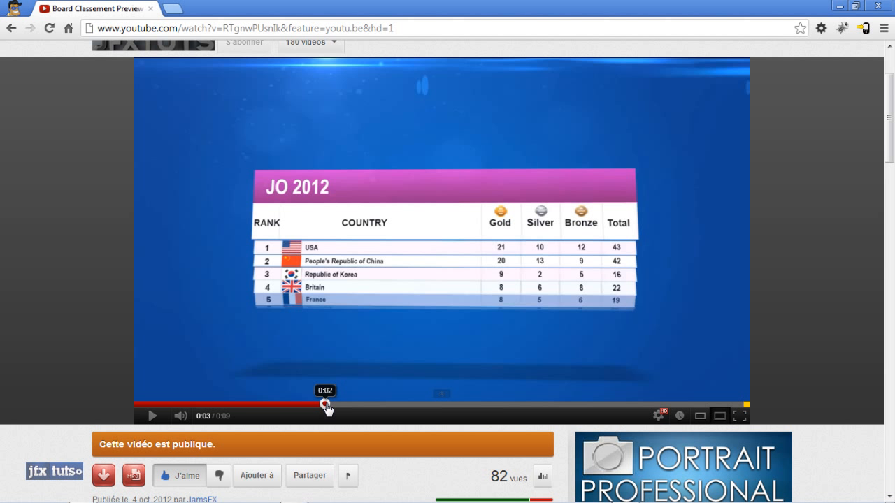
{"action": "left_click_drag", "start_coordinate": [325, 405], "coordinate": [401, 409]}
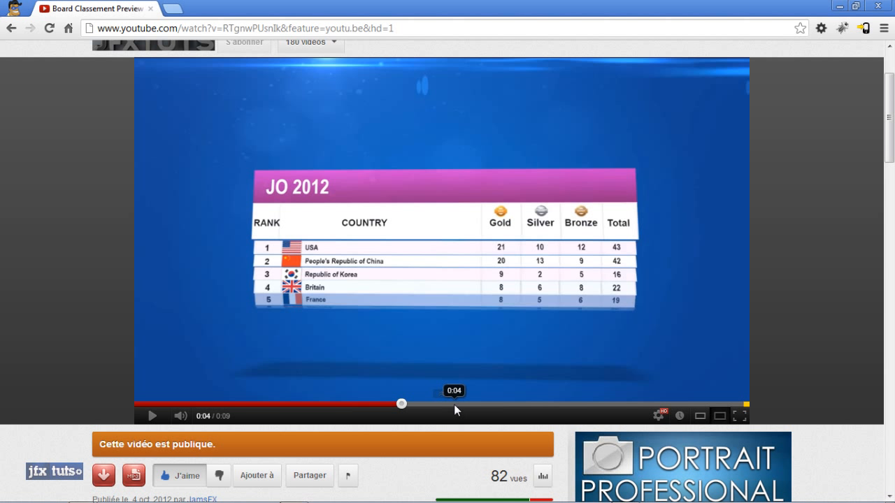
{"action": "left_click", "coordinate": [474, 404]}
{"action": "left_click", "coordinate": [152, 417]}
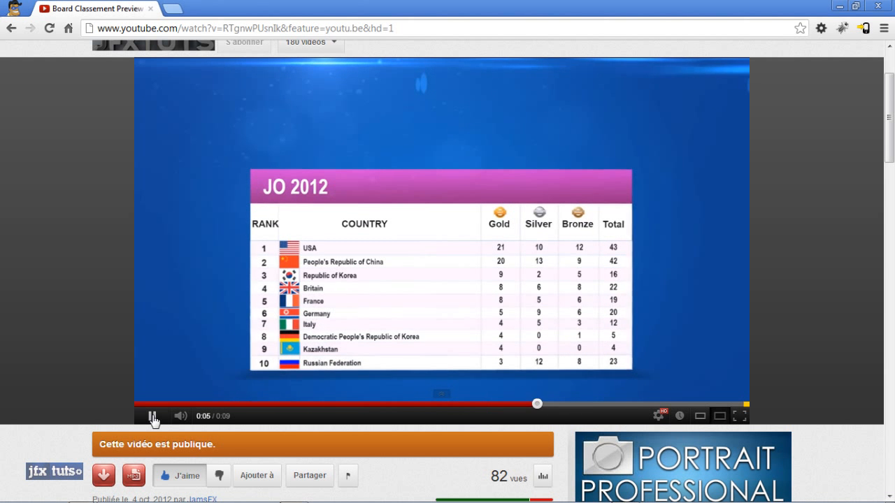
{"action": "left_click", "coordinate": [153, 418]}
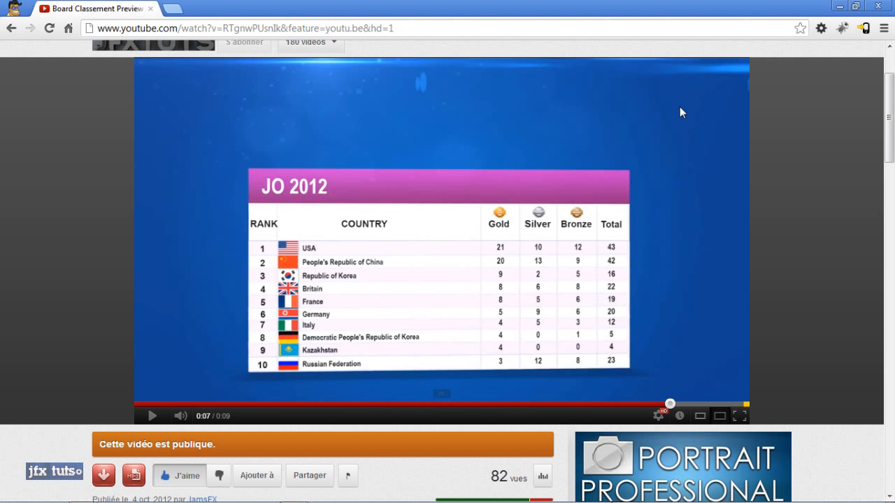
Step: Switch to Photoshop and create a 1280 x 720 pixel document named "tableau" with a resolution of 100 pixels/inch
{"action": "key", "text": "ctrl+alt+Tab"}
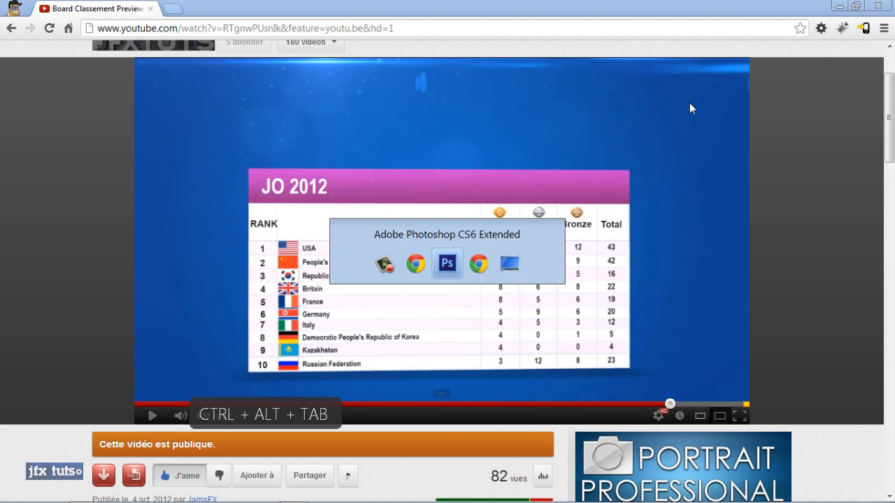
{"action": "key", "text": "Return"}
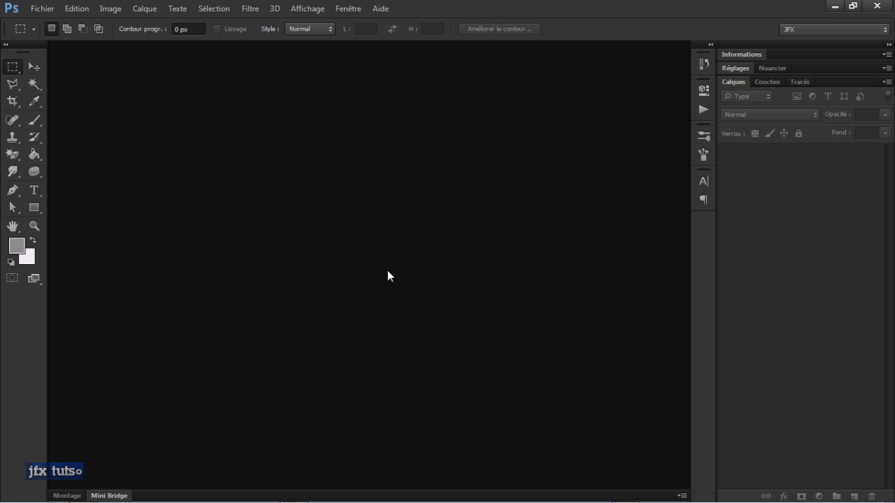
{"action": "key", "text": "ctrl+n"}
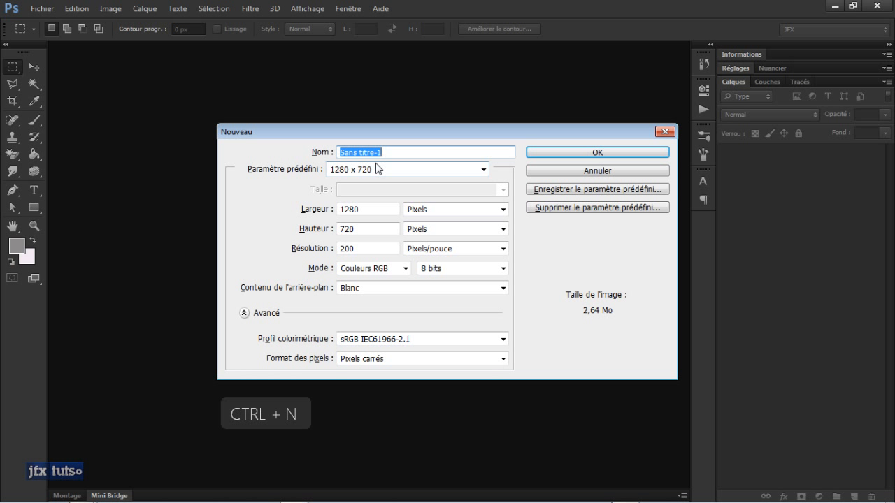
{"action": "double_click", "coordinate": [364, 247]}
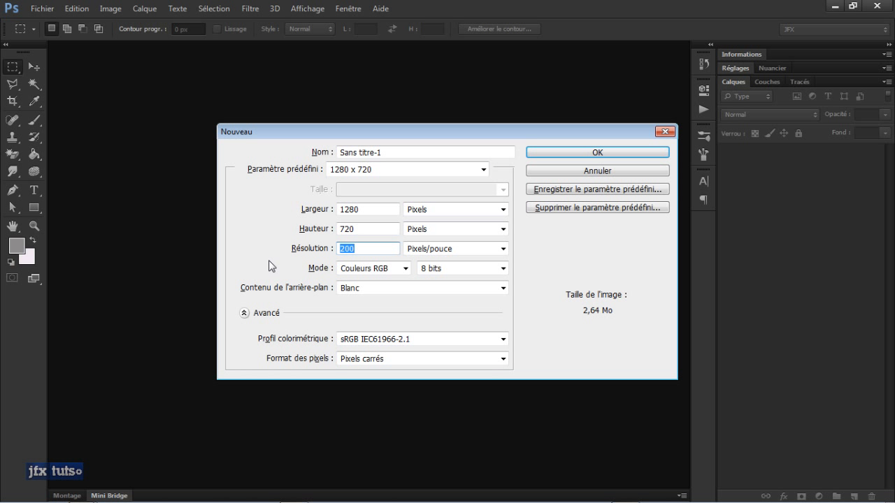
{"action": "type", "text": "100"}
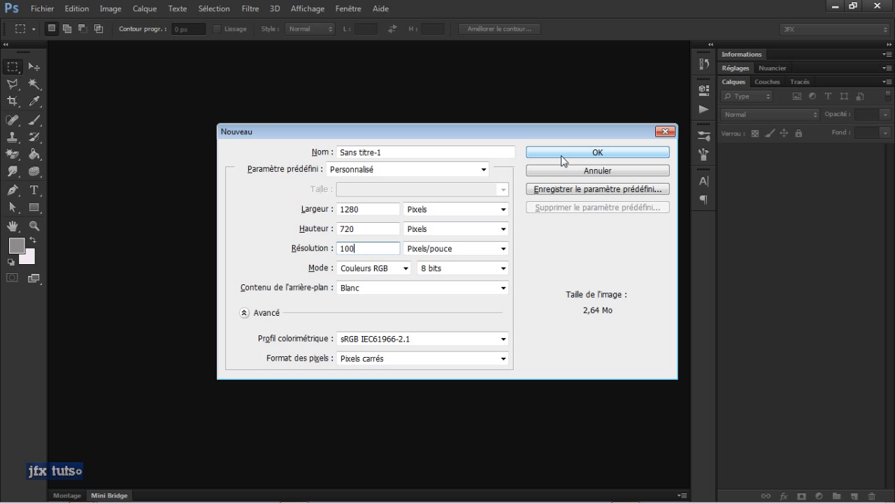
{"action": "left_click_drag", "start_coordinate": [400, 151], "coordinate": [264, 147]}
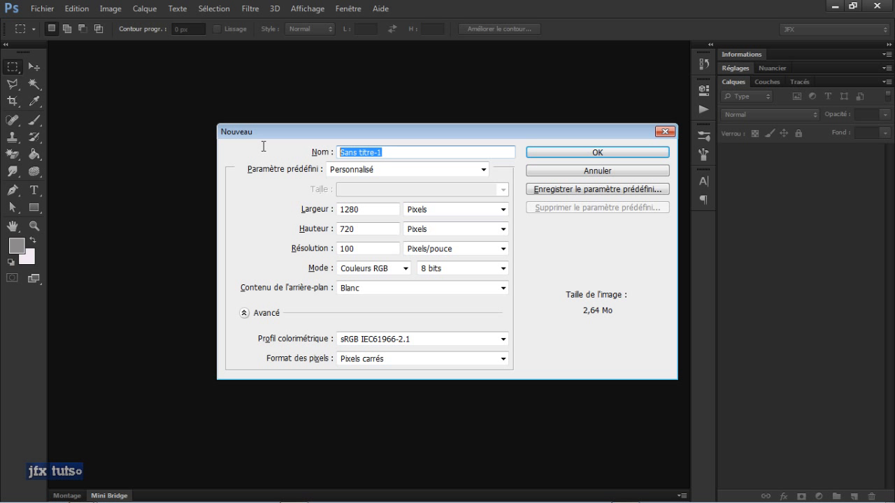
{"action": "type", "text": "tablea"}
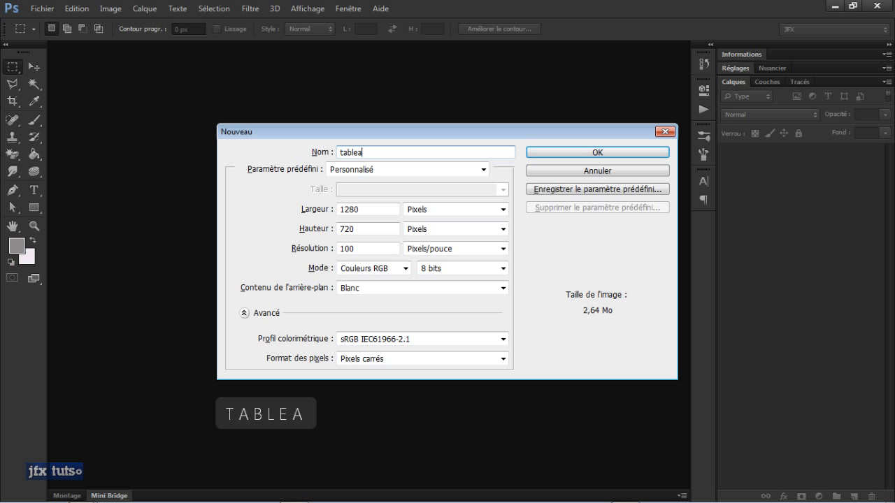
{"action": "type", "text": "u"}
{"action": "key", "text": "Return"}
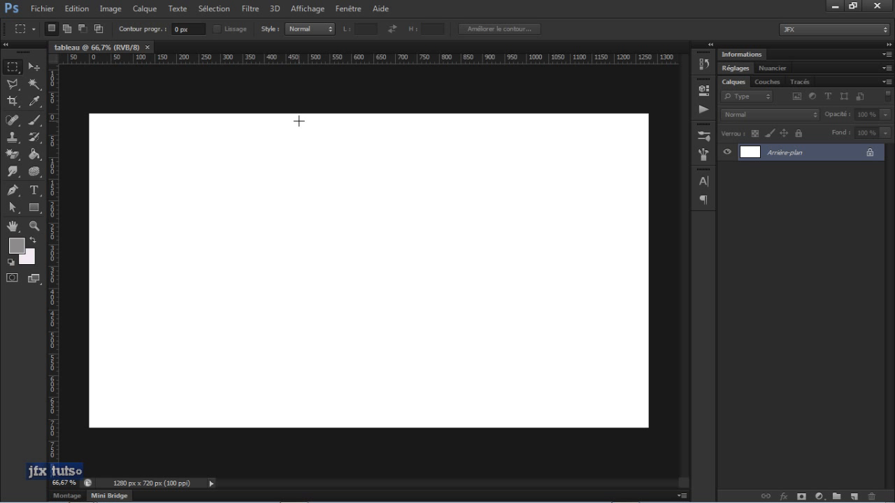
Step: Draw a white-filled rectangle shape about 1231 x 120 px across the upper edge of the canvas
{"action": "key", "text": "u"}
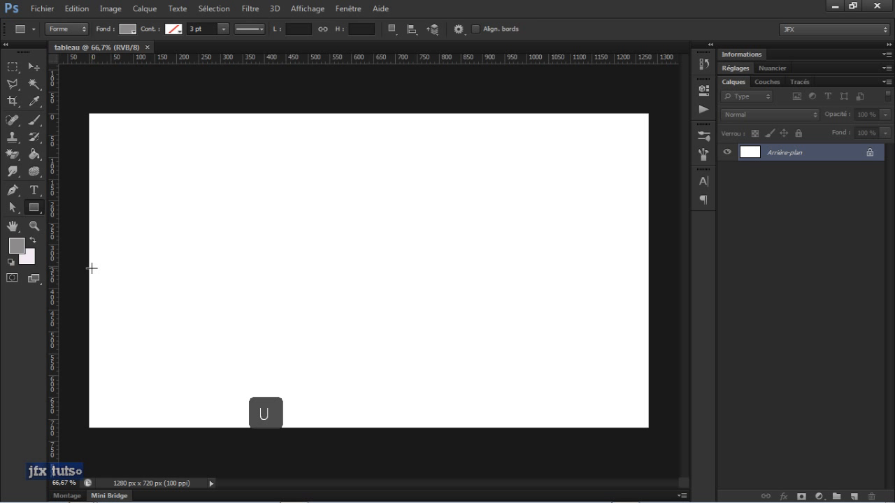
{"action": "scroll", "coordinate": [501, 307], "scroll_direction": "down", "scroll_amount": 1}
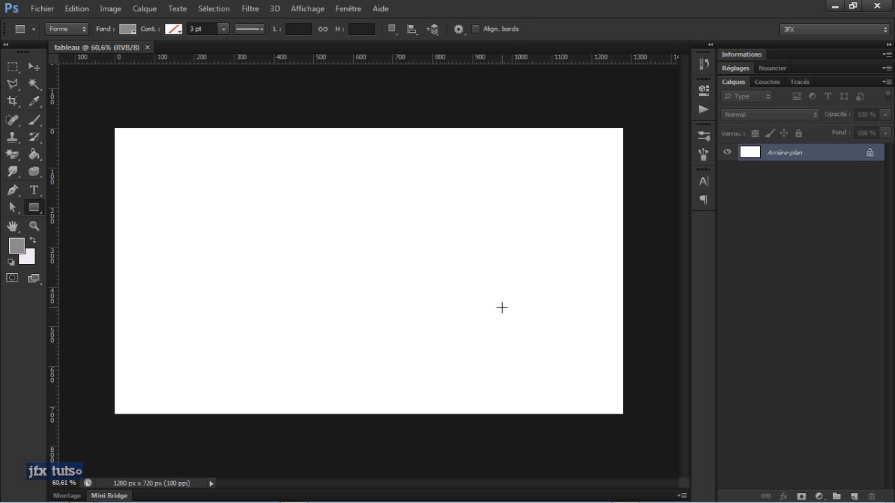
{"action": "scroll", "coordinate": [501, 308], "scroll_direction": "up", "scroll_amount": 1}
{"action": "scroll", "coordinate": [502, 308], "scroll_direction": "down", "scroll_amount": 1}
{"action": "left_click", "coordinate": [126, 30]}
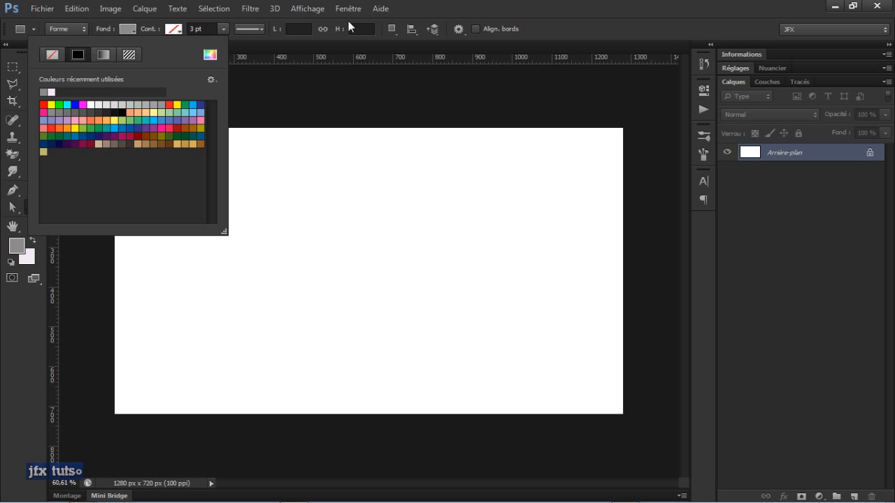
{"action": "left_click", "coordinate": [91, 104]}
{"action": "left_click", "coordinate": [422, 16]}
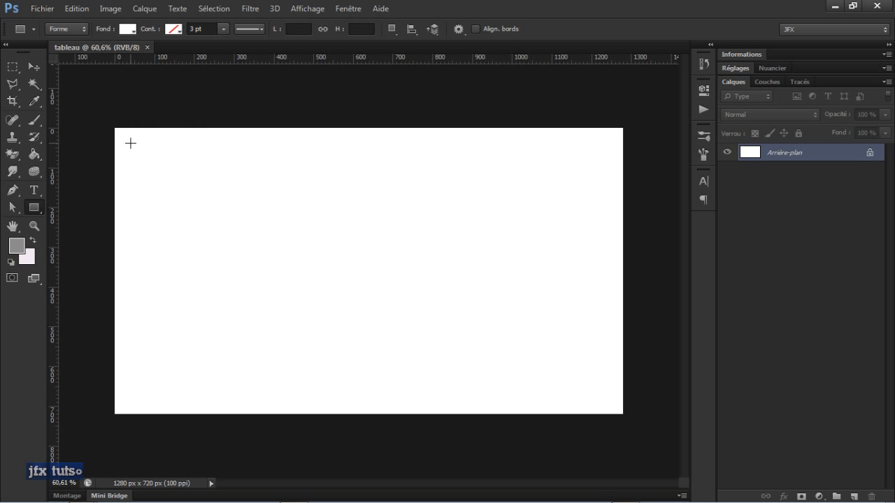
{"action": "left_click_drag", "start_coordinate": [125, 137], "coordinate": [611, 183]}
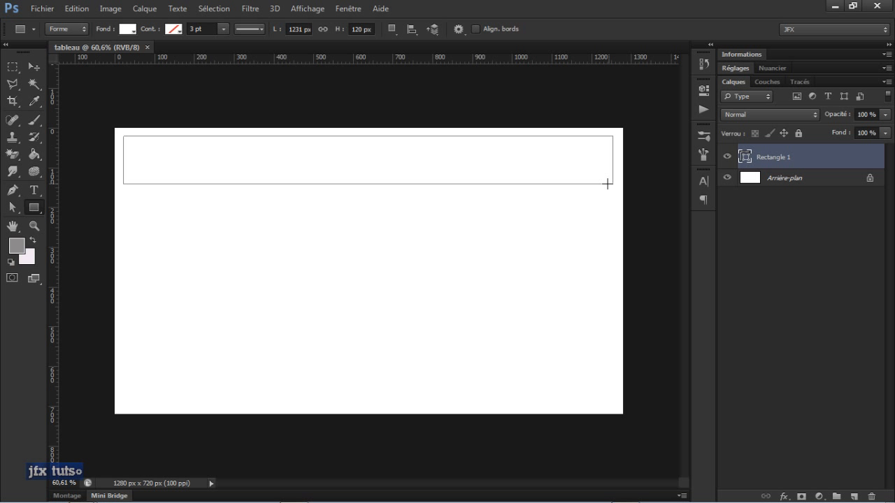
Step: Hide the background layer so that only the white rectangle shows over transparency
{"action": "left_click", "coordinate": [741, 183]}
{"action": "left_click", "coordinate": [729, 180]}
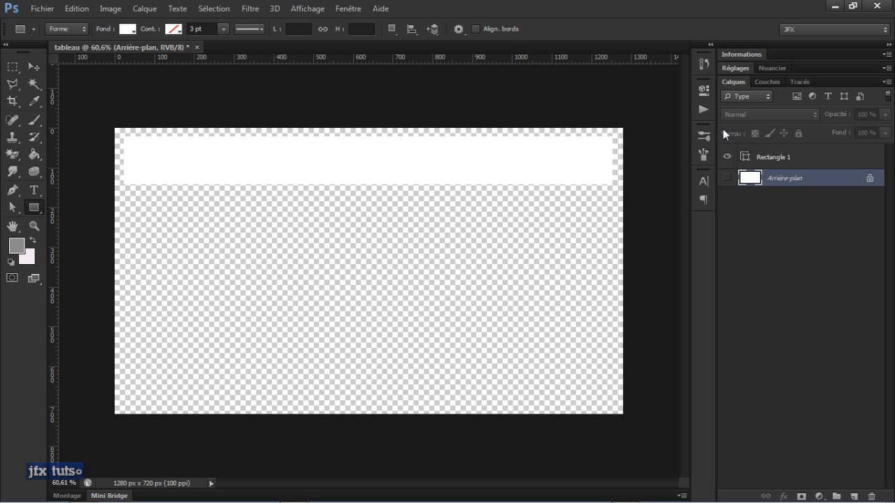
{"action": "left_click", "coordinate": [727, 156]}
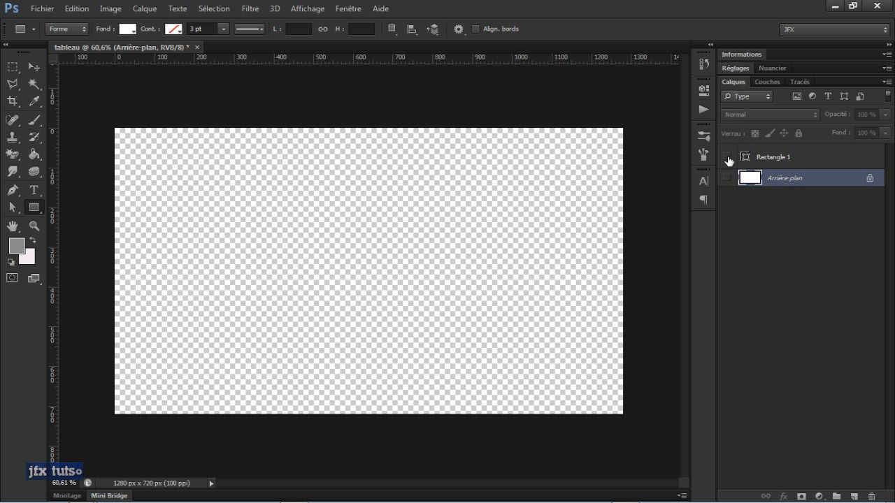
{"action": "left_click", "coordinate": [726, 157]}
Step: Select the white rectangle on the canvas and rename its layer "Top"
{"action": "key", "text": "v"}
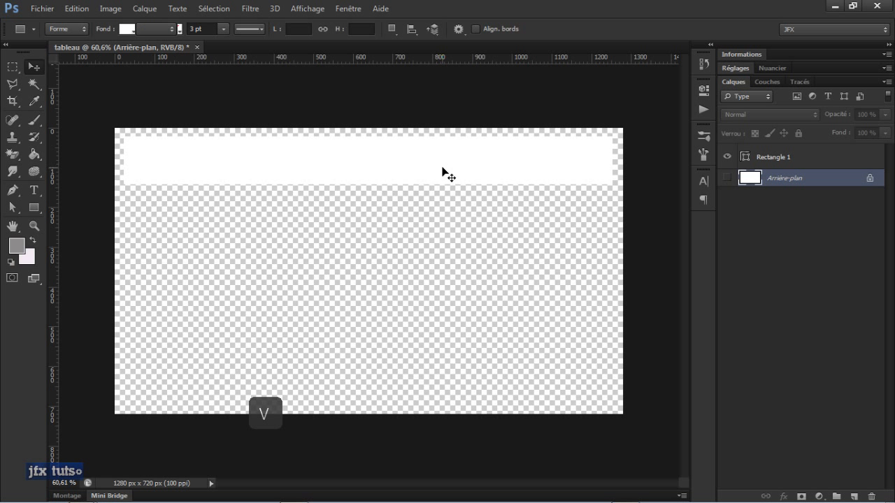
{"action": "left_click", "coordinate": [329, 162]}
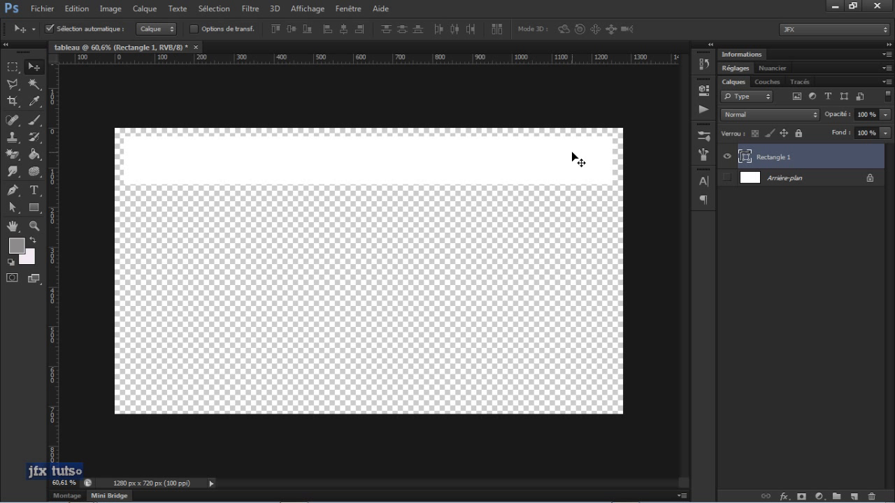
{"action": "double_click", "coordinate": [774, 158]}
{"action": "type", "text": "Top"}
{"action": "key", "text": "Return"}
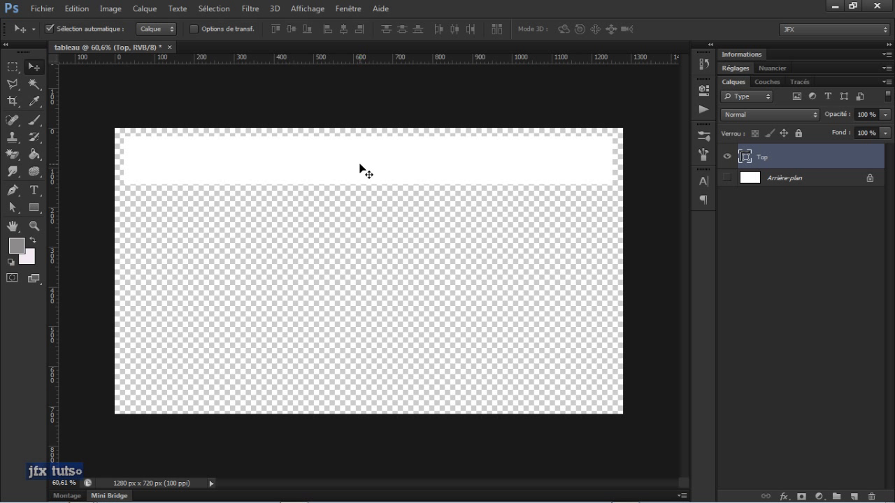
Step: Duplicate the Top bar directly beneath itself and reduce the copy's height from its lower edge with Free Transform
{"action": "left_click_drag", "start_coordinate": [358, 168], "coordinate": [360, 220]}
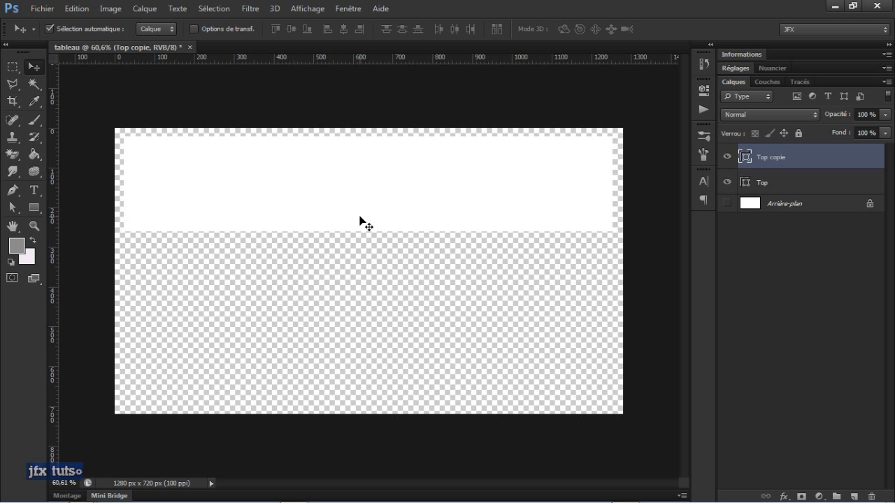
{"action": "key", "text": "ctrl+t"}
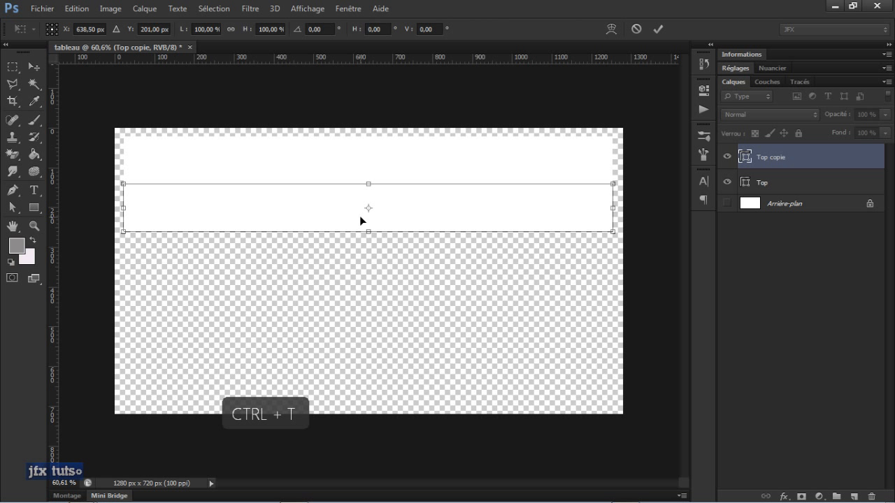
{"action": "left_click_drag", "start_coordinate": [368, 232], "coordinate": [368, 213]}
{"action": "key", "text": "Return"}
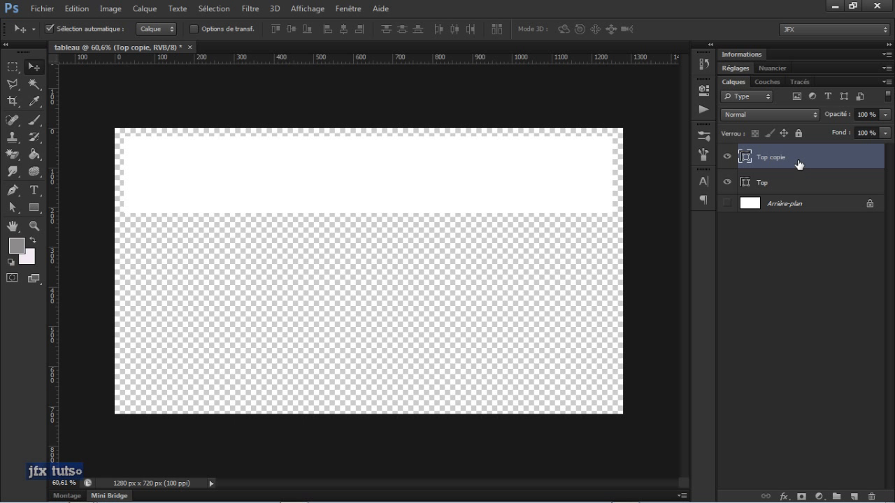
Step: Add a 2 px outer stroke in light grey #b1aeae to the original Top layer
{"action": "left_click", "coordinate": [799, 182]}
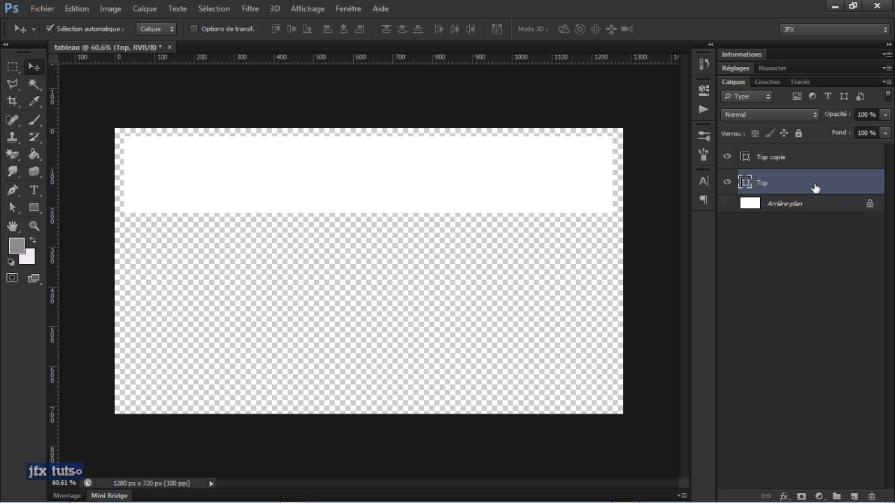
{"action": "double_click", "coordinate": [814, 185]}
{"action": "left_click_drag", "start_coordinate": [552, 103], "coordinate": [635, 95]}
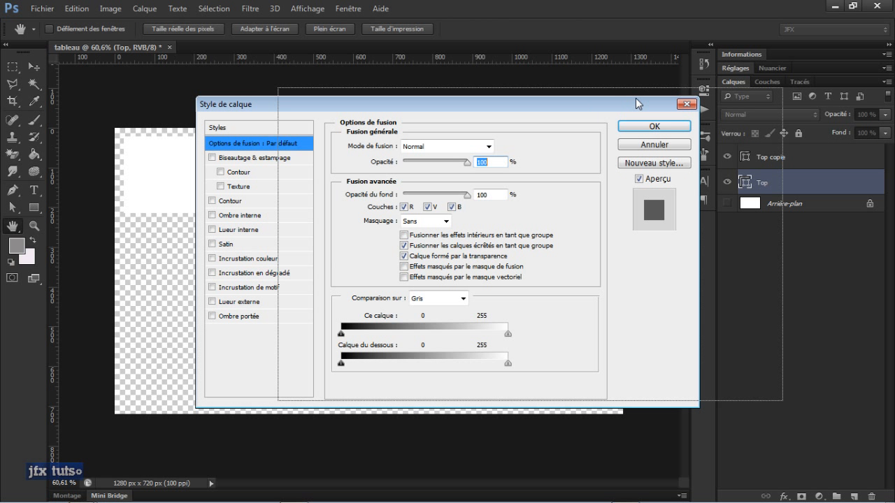
{"action": "left_click", "coordinate": [295, 194]}
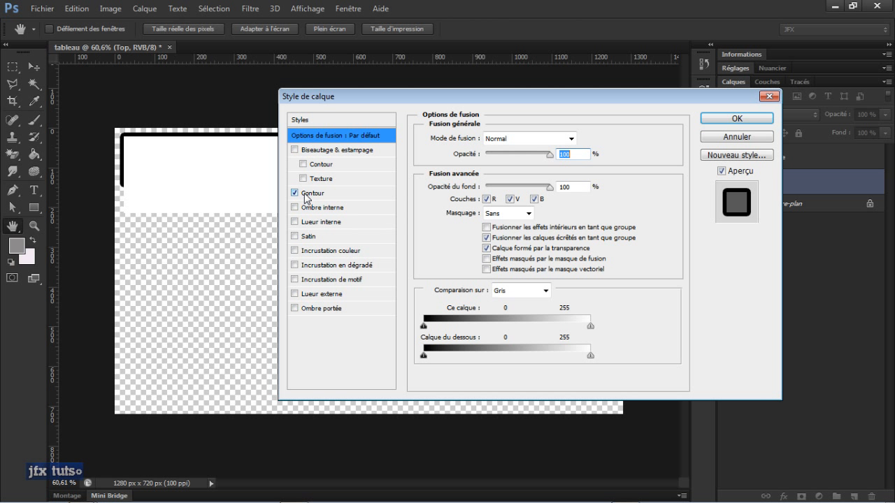
{"action": "left_click", "coordinate": [318, 194]}
{"action": "double_click", "coordinate": [567, 137]}
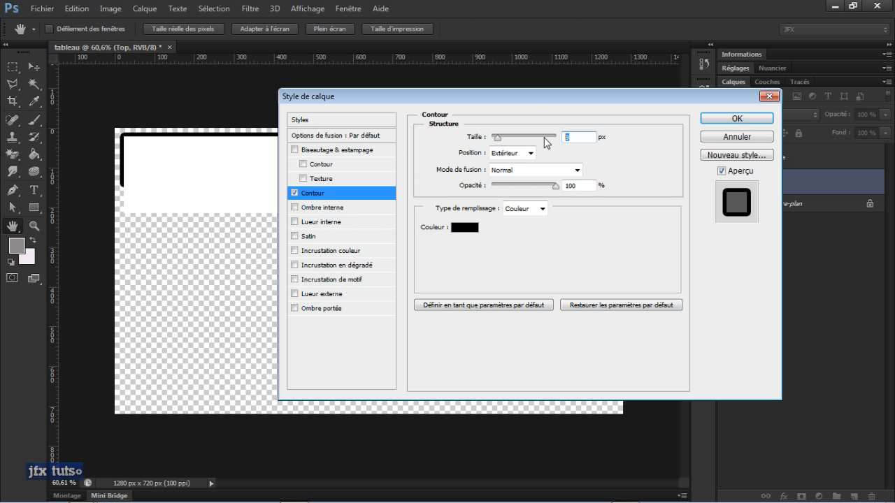
{"action": "type", "text": "2"}
{"action": "left_click", "coordinate": [469, 228]}
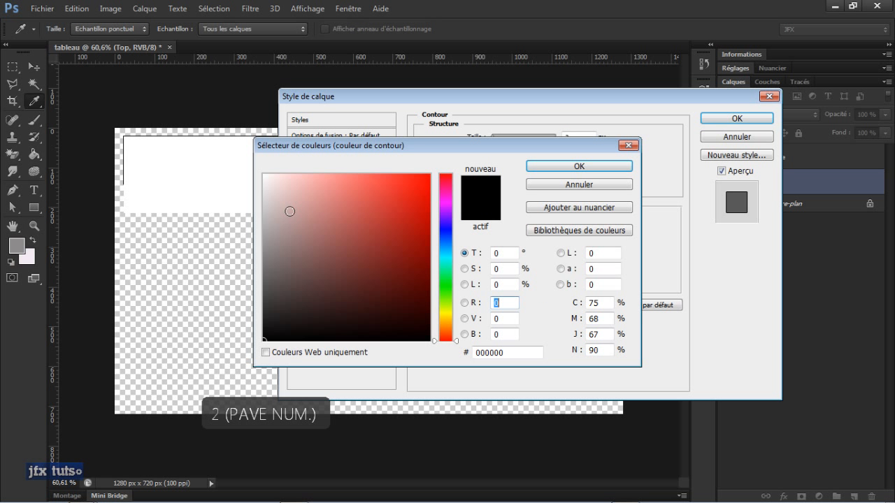
{"action": "left_click_drag", "start_coordinate": [285, 207], "coordinate": [266, 225]}
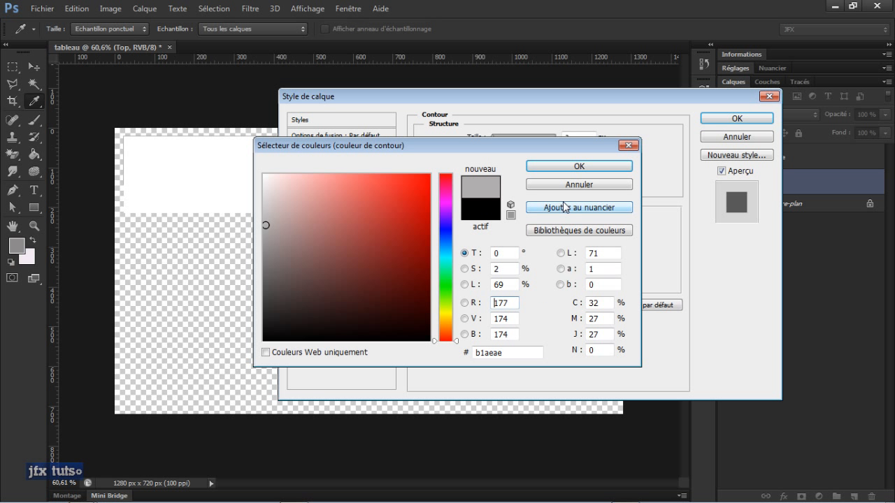
{"action": "left_click", "coordinate": [557, 168]}
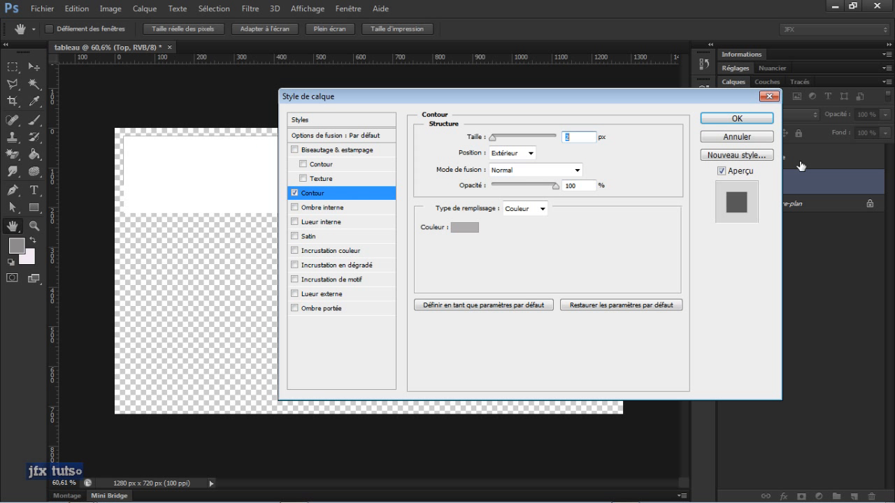
{"action": "left_click", "coordinate": [737, 118]}
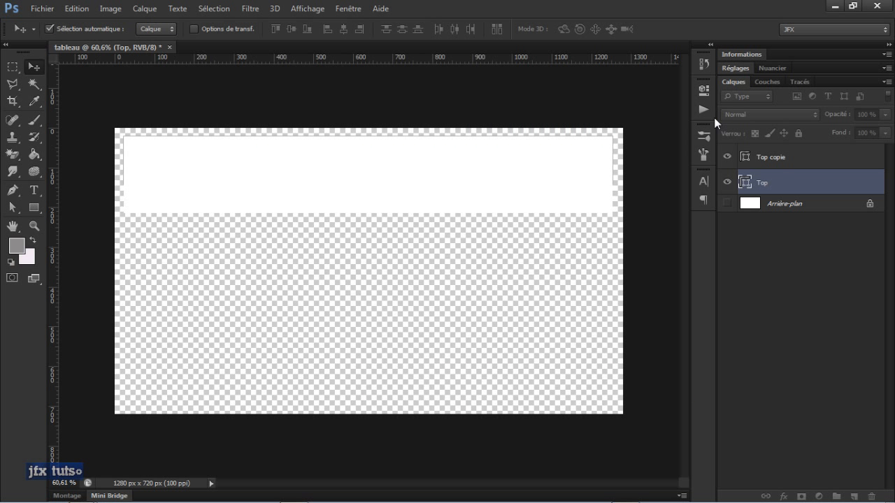
Step: Copy the Top layer's stroke style onto the Top copie layer and collapse both layers' effect lists
{"action": "right_click", "coordinate": [803, 183]}
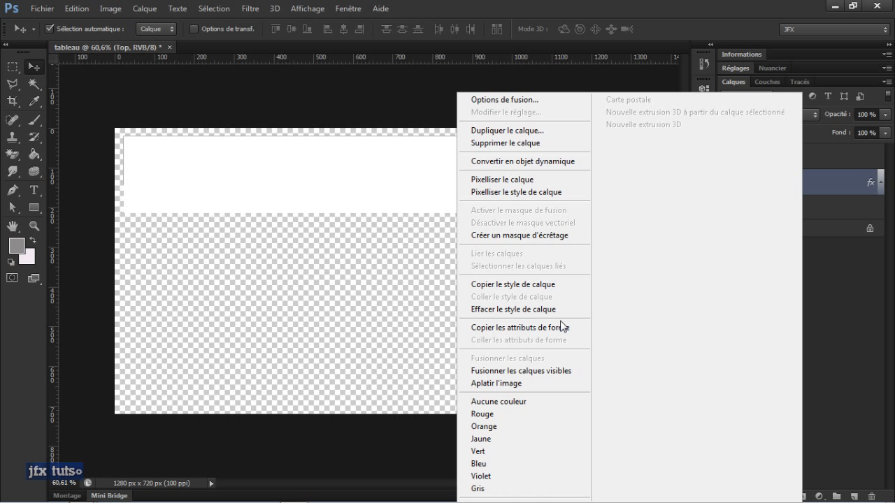
{"action": "left_click", "coordinate": [540, 283]}
{"action": "right_click", "coordinate": [794, 160]}
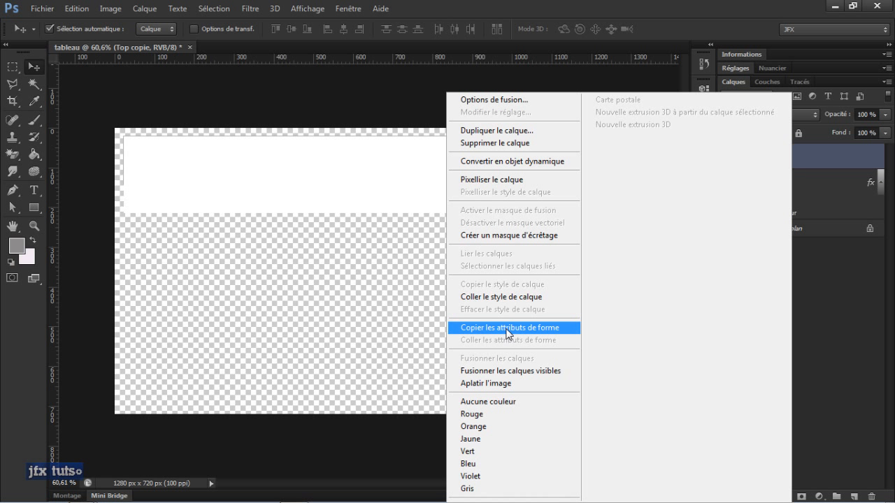
{"action": "left_click", "coordinate": [509, 297]}
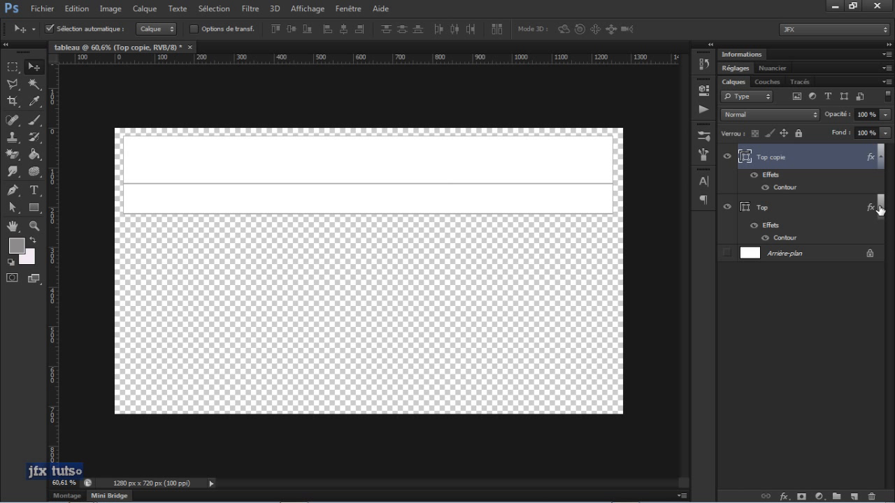
{"action": "left_click", "coordinate": [880, 208]}
{"action": "left_click", "coordinate": [881, 162]}
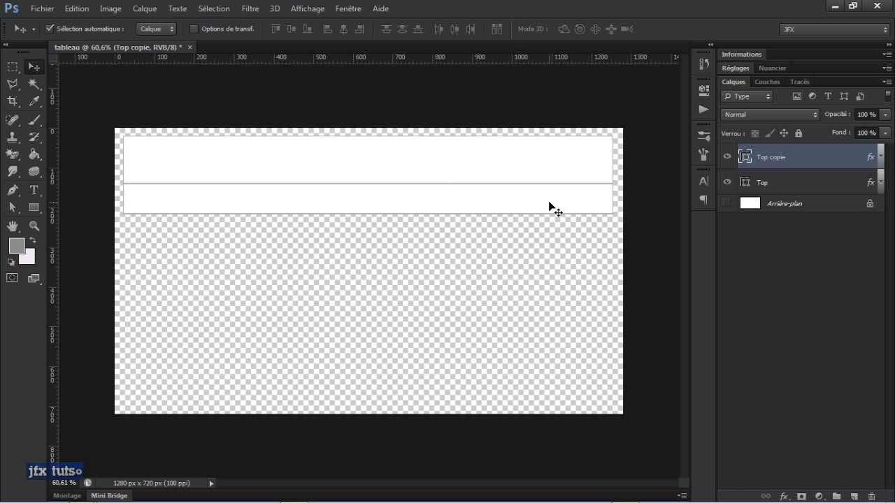
Step: Nudge the narrow bar slightly down and duplicate it four times beneath itself, forming five stacked rows with shared outlines
{"action": "key", "text": "Down"}
{"action": "key", "text": "Down"}
{"action": "key", "text": "Up"}
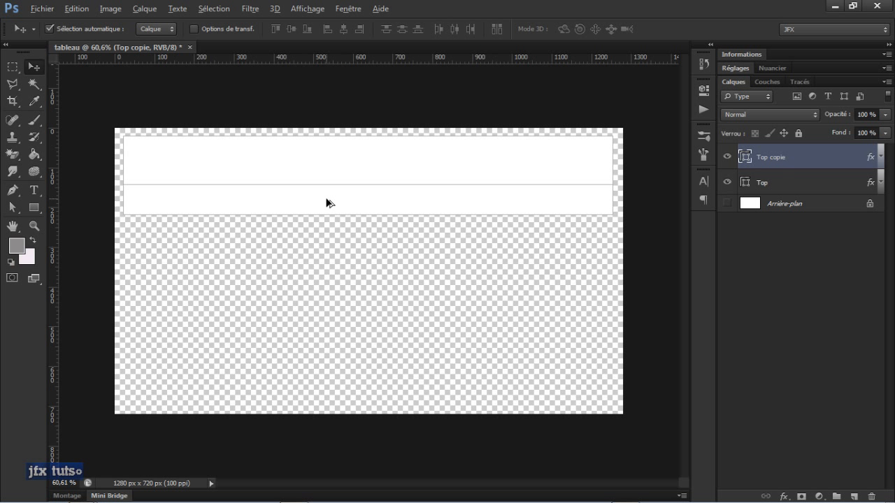
{"action": "left_click_drag", "start_coordinate": [340, 200], "coordinate": [338, 255]}
{"action": "key", "text": "Down"}
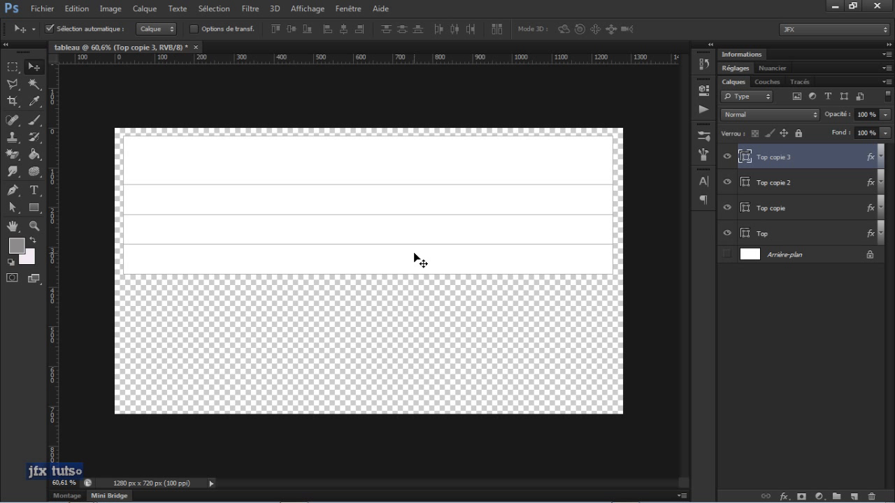
{"action": "key", "text": "ctrl+F9"}
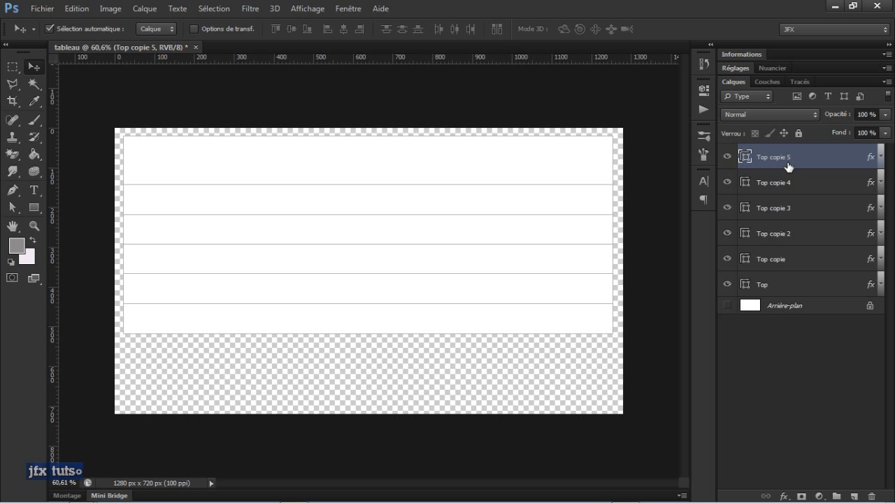
Step: Switch to the board classement preview in Chrome and check its table layout against the drawn rows
{"action": "key", "text": "alt+Tab"}
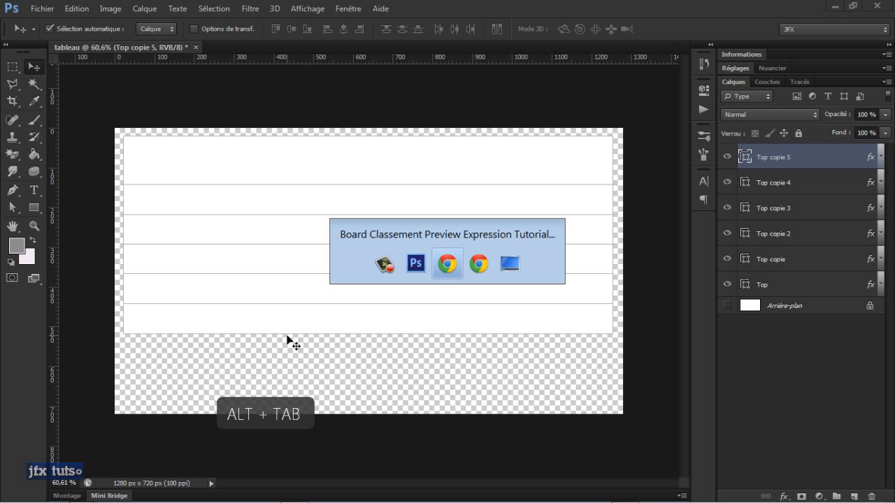
{"action": "key", "text": "Tab"}
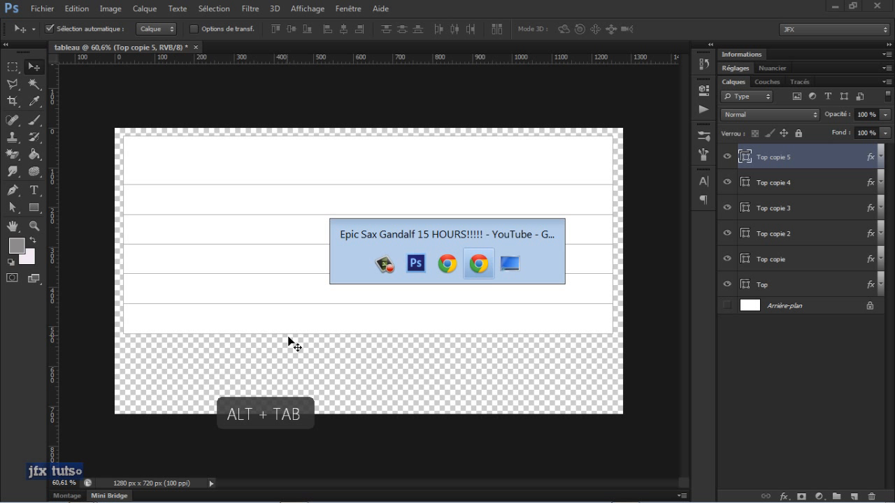
{"action": "key", "text": "Tab"}
{"action": "key", "text": "Tab"}
{"action": "key", "text": "Tab"}
{"action": "key", "text": "Tab"}
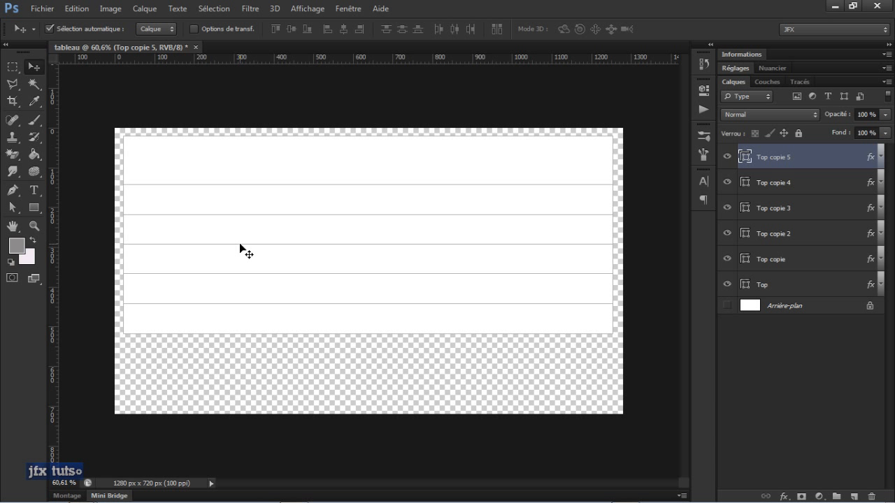
Step: Place guides along the table's four outer edges and along the upper edge of its last row
{"action": "left_click_drag", "start_coordinate": [51, 183], "coordinate": [124, 186]}
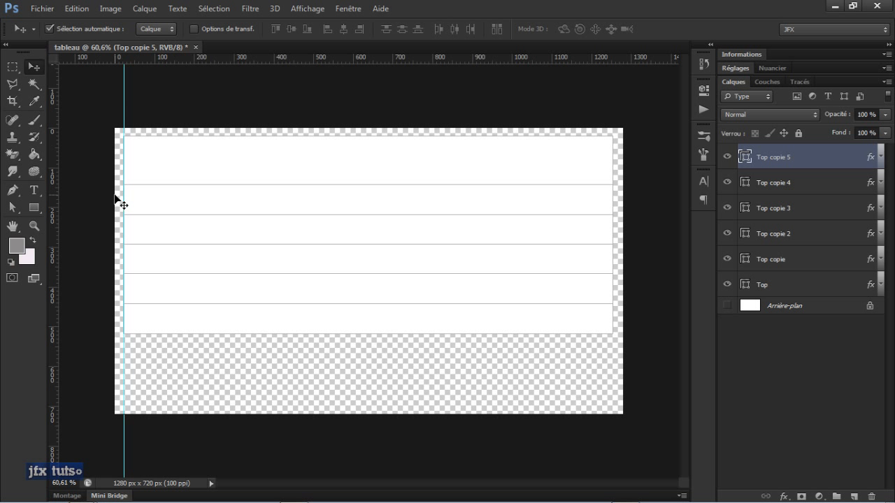
{"action": "key", "text": "ctrl+r"}
{"action": "key", "text": "ctrl+r"}
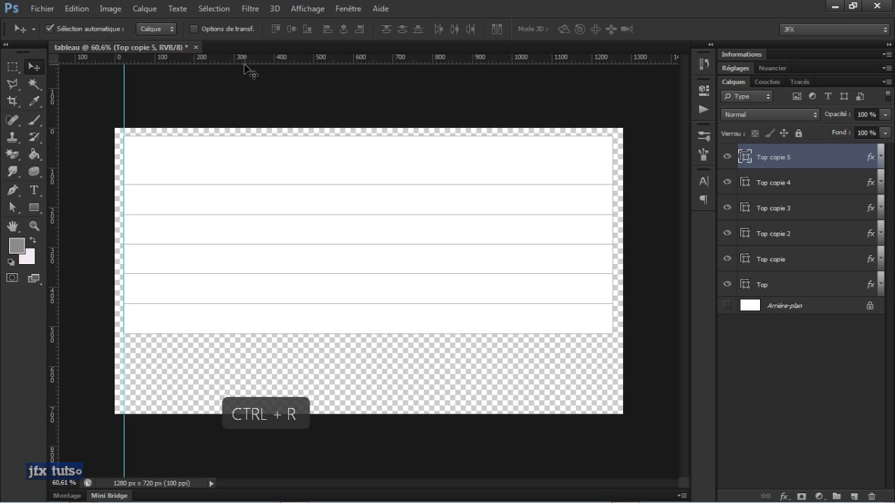
{"action": "left_click_drag", "start_coordinate": [52, 161], "coordinate": [613, 206]}
{"action": "left_click_drag", "start_coordinate": [378, 72], "coordinate": [362, 334]}
{"action": "left_click_drag", "start_coordinate": [346, 58], "coordinate": [331, 304]}
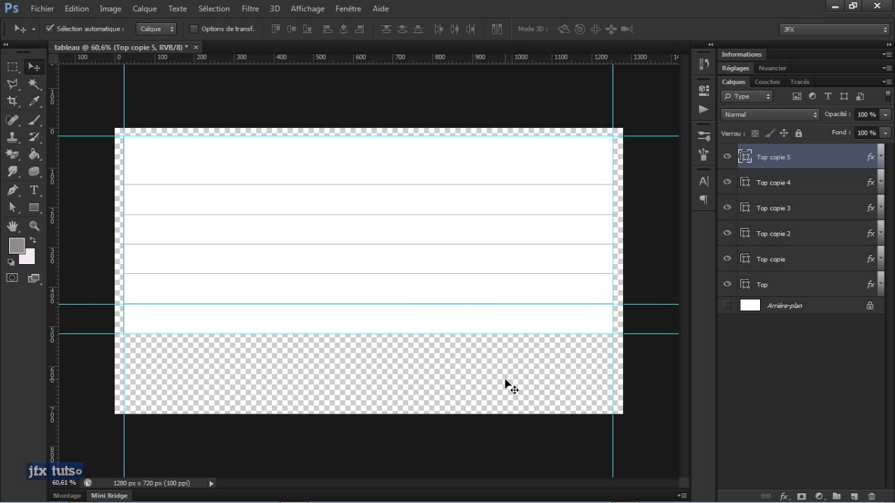
Step: Select all six bar layers and rasterize their layer styles
{"action": "left_click", "coordinate": [776, 286], "text": "shift"}
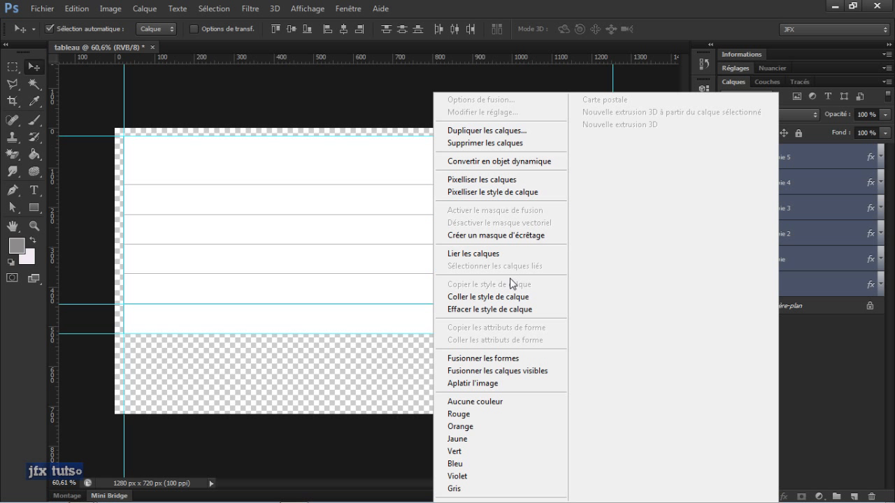
{"action": "left_click", "coordinate": [502, 192]}
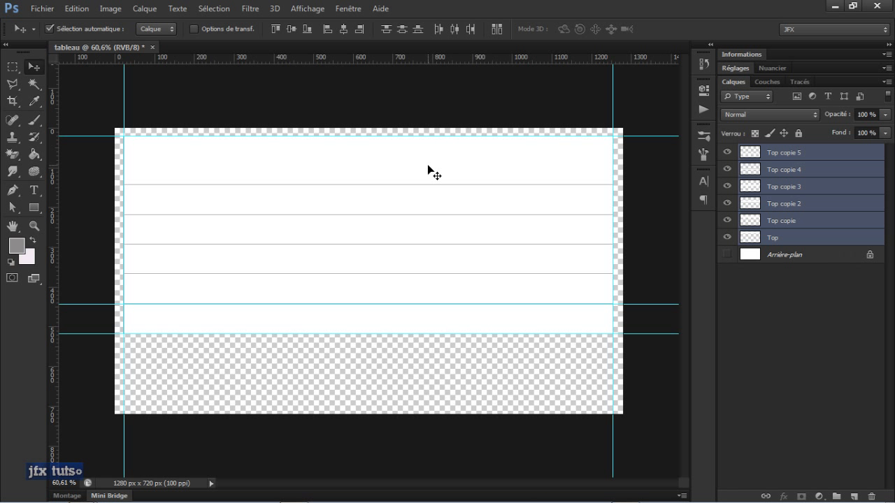
Step: Add two vertical column guides at about 165 px and 1020 px, and select the Top bar on the canvas
{"action": "left_click_drag", "start_coordinate": [53, 168], "coordinate": [180, 172]}
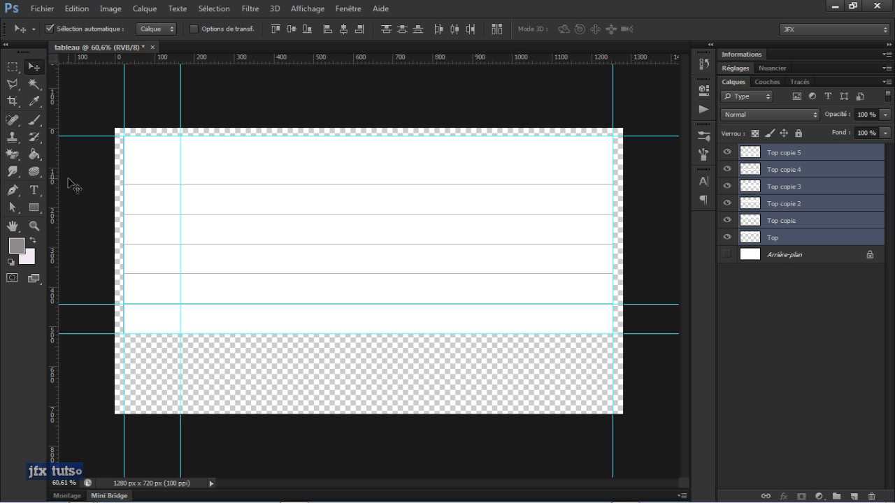
{"action": "left_click_drag", "start_coordinate": [51, 185], "coordinate": [522, 192]}
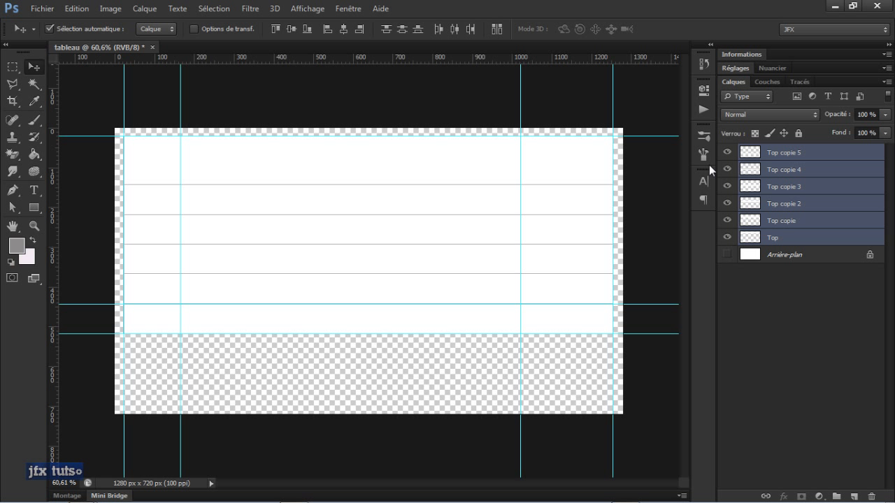
{"action": "left_click", "coordinate": [830, 162]}
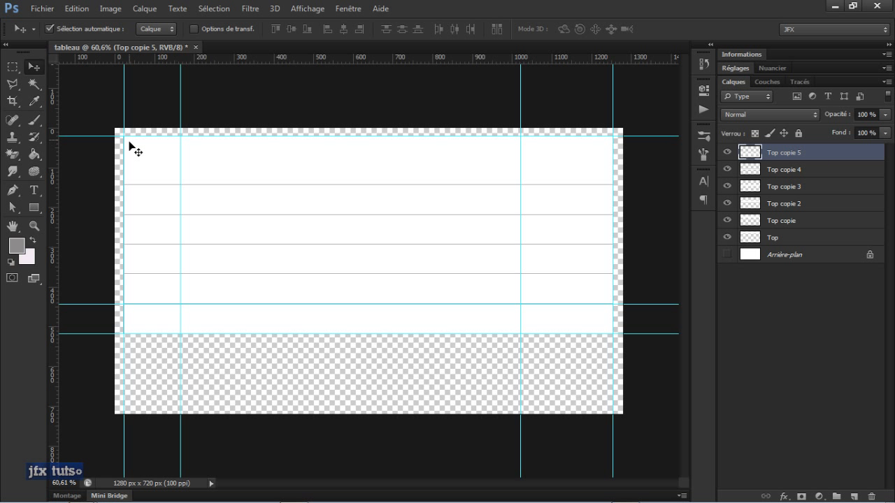
{"action": "left_click", "coordinate": [158, 157]}
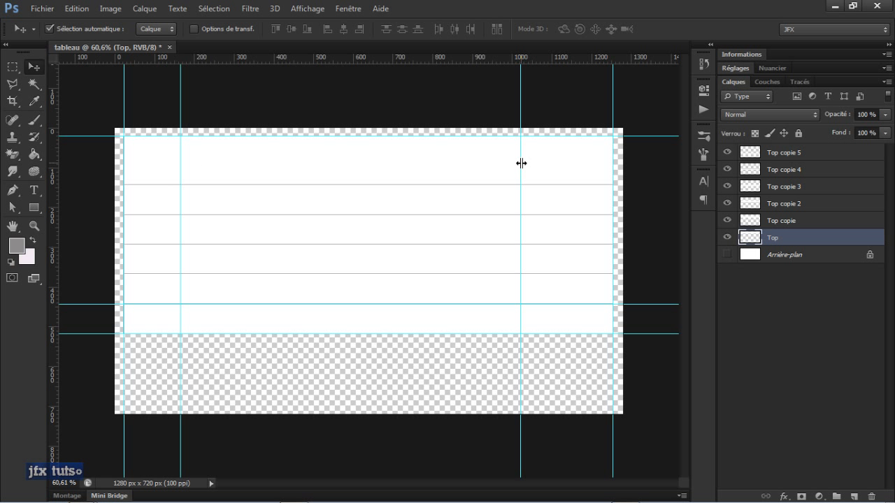
Step: Rename the layers Top copie, Top copie 2 and Top copie 3 as 1, 2 and 3
{"action": "double_click", "coordinate": [773, 223]}
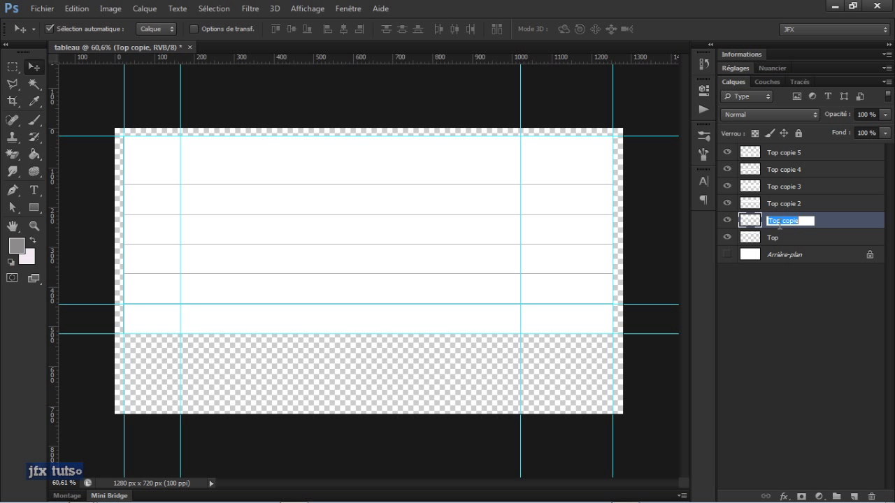
{"action": "type", "text": "1"}
{"action": "double_click", "coordinate": [778, 204]}
{"action": "type", "text": "1"}
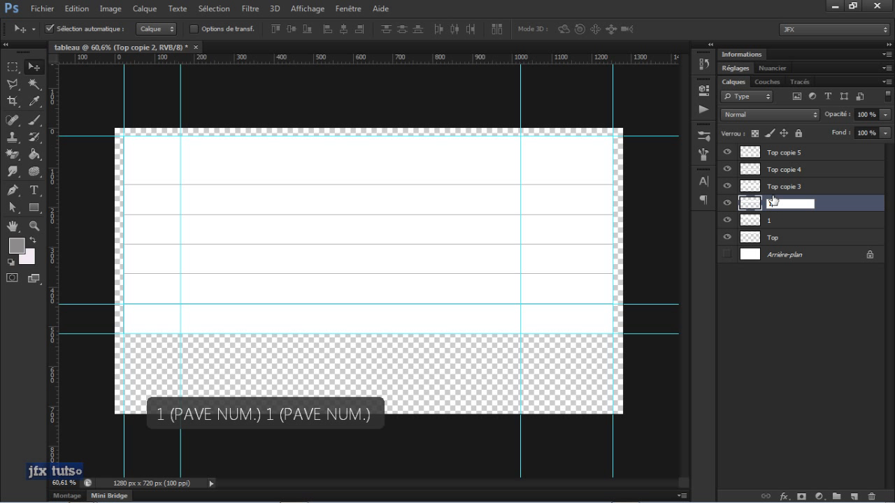
{"action": "type", "text": "2"}
{"action": "left_click", "coordinate": [779, 187]}
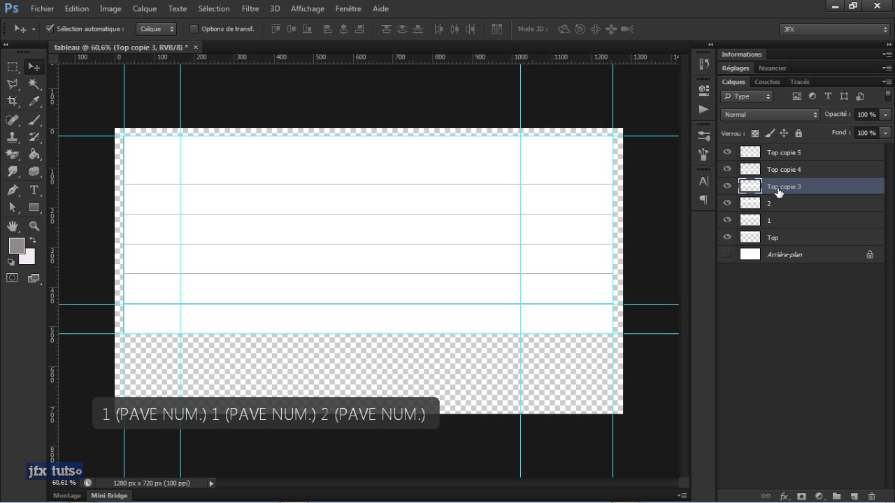
{"action": "double_click", "coordinate": [779, 189]}
{"action": "type", "text": "3"}
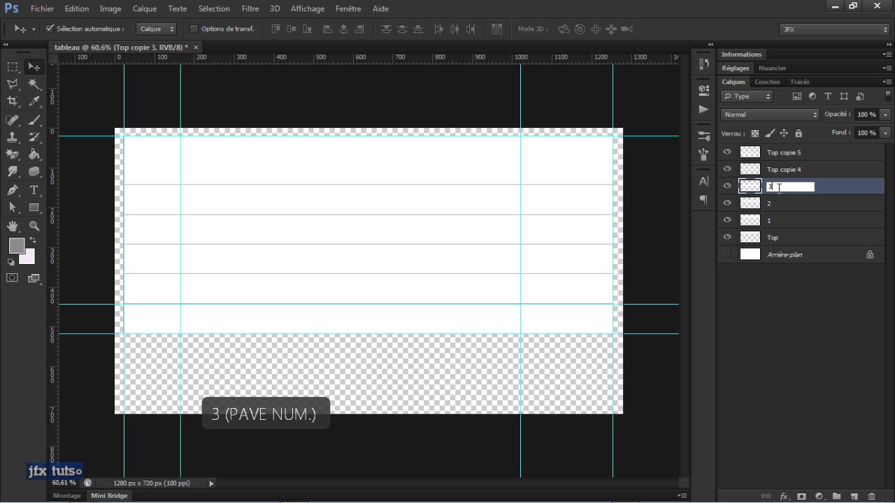
{"action": "left_click", "coordinate": [731, 187]}
{"action": "left_click", "coordinate": [728, 188]}
Step: Rename the layers Top copie 4 and Top copie 5 as 4 and 5
{"action": "double_click", "coordinate": [784, 170]}
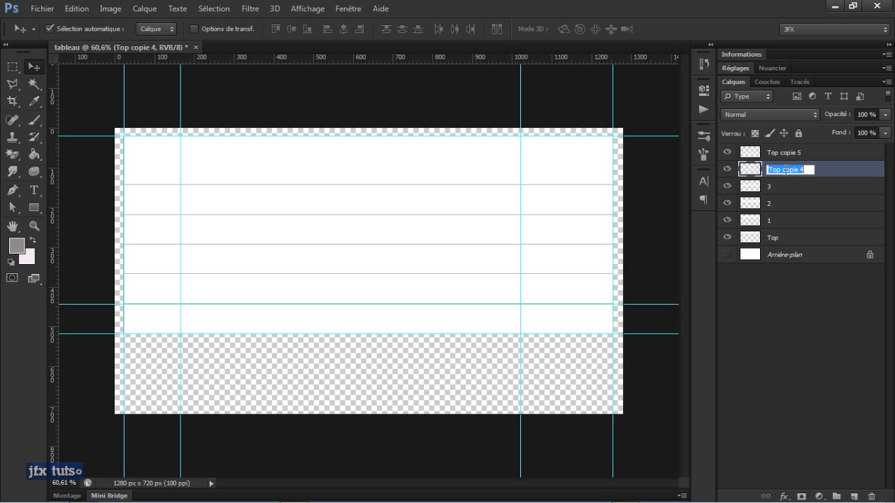
{"action": "type", "text": "4"}
{"action": "left_click", "coordinate": [779, 154]}
{"action": "double_click", "coordinate": [779, 154]}
{"action": "type", "text": "5"}
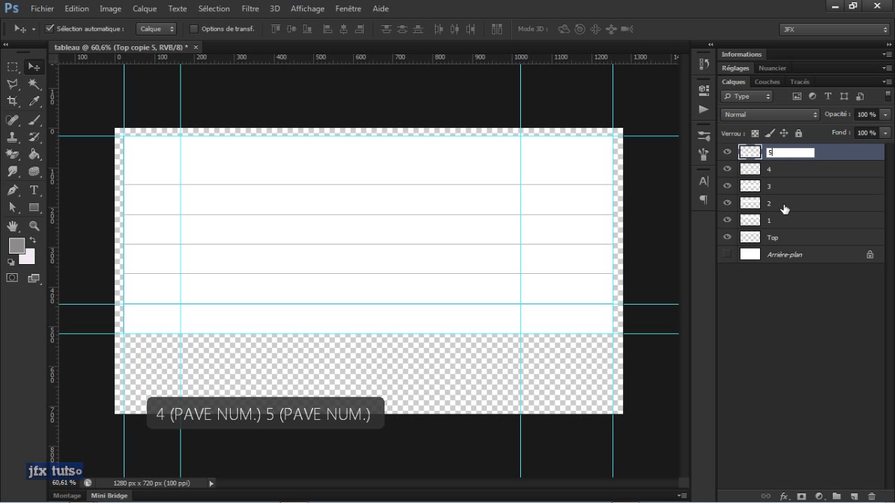
{"action": "left_click", "coordinate": [781, 202]}
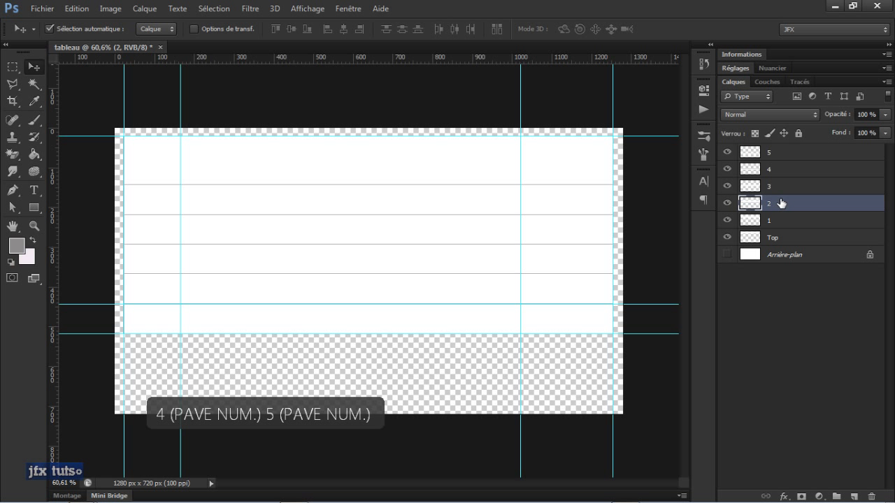
{"action": "left_click", "coordinate": [784, 154]}
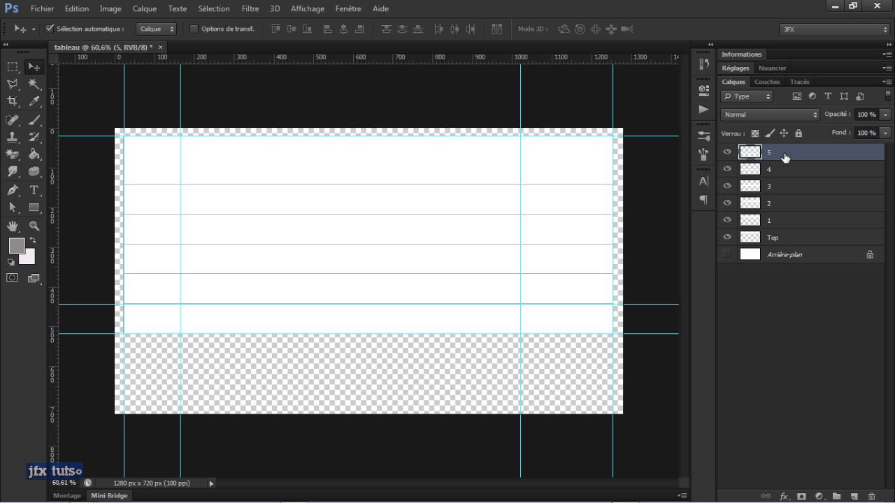
Step: On the Top layer, add a guide along the bar's lower edge and marquee-select its two end blocks between the guides
{"action": "left_click", "coordinate": [778, 239]}
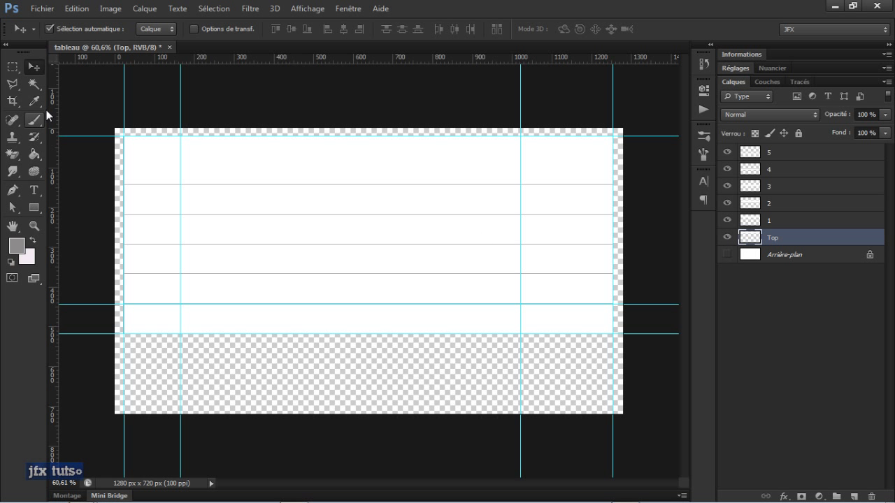
{"action": "key", "text": "m"}
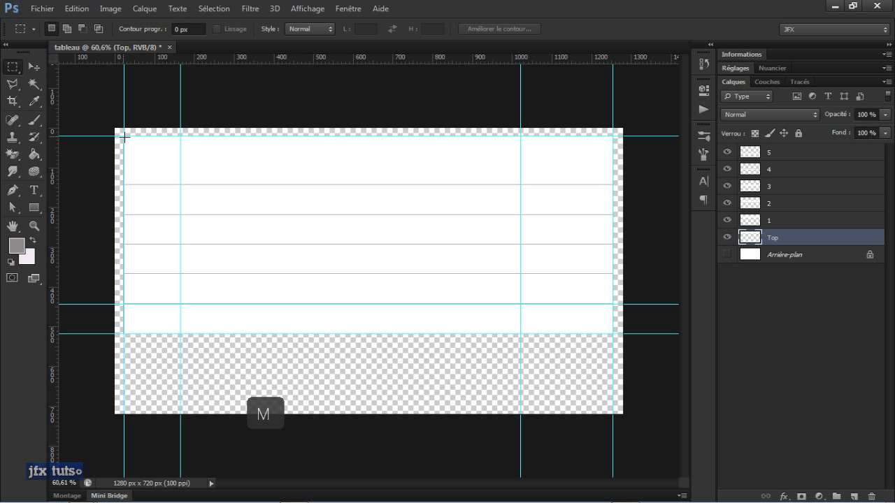
{"action": "mouse_move", "coordinate": [124, 138]}
{"action": "left_mouse_down"}
{"action": "mouse_move", "coordinate": [156, 177]}
{"action": "mouse_move", "coordinate": [142, 136]}
{"action": "left_mouse_up"}
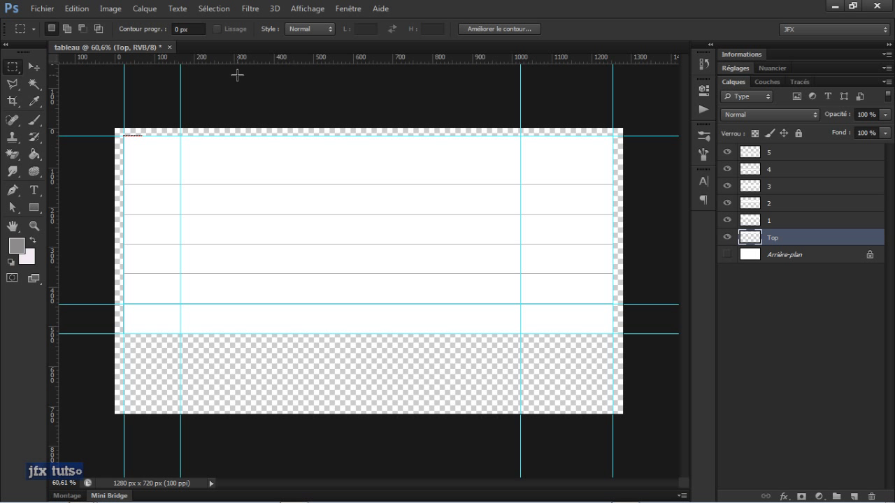
{"action": "left_click_drag", "start_coordinate": [245, 62], "coordinate": [238, 184]}
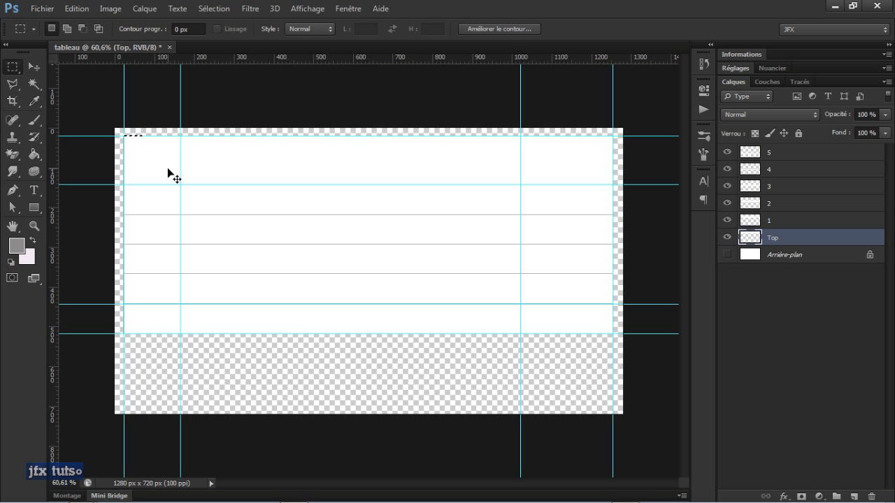
{"action": "key", "text": "ctrl+d"}
{"action": "left_click_drag", "start_coordinate": [125, 135], "coordinate": [180, 184]}
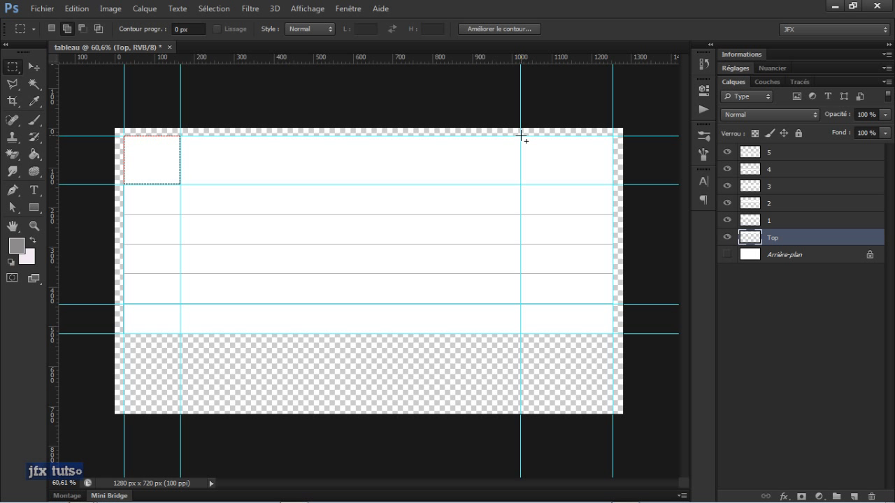
{"action": "left_click_drag", "start_coordinate": [520, 137], "coordinate": [612, 183]}
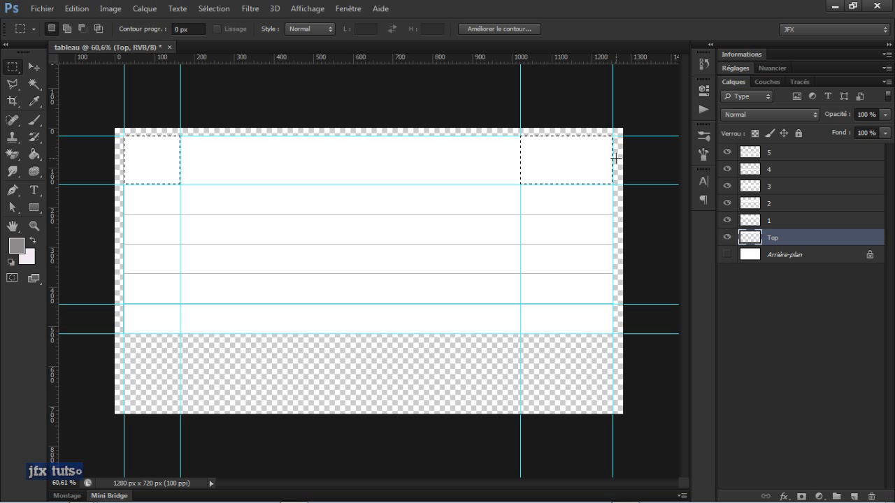
Step: Fill the two selected end blocks of the Top bar with the dark grey foreground colour, and deselect
{"action": "left_click", "coordinate": [34, 101]}
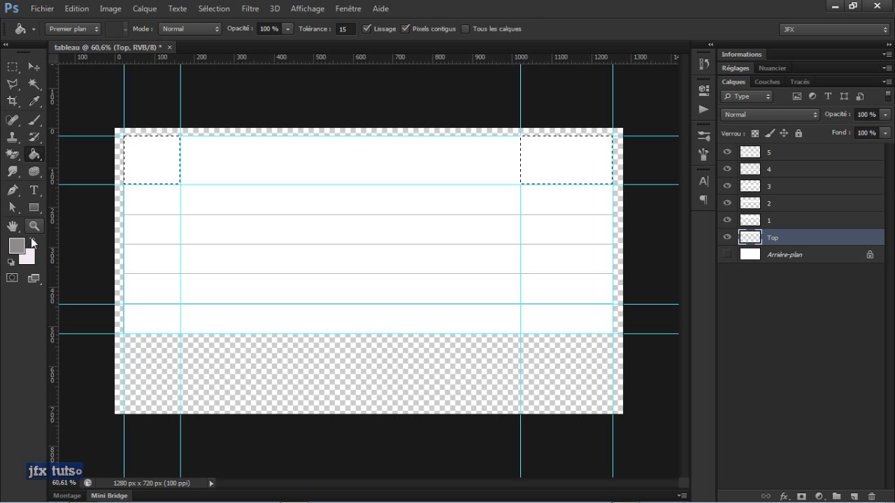
{"action": "left_click", "coordinate": [17, 245]}
{"action": "left_click", "coordinate": [538, 167]}
{"action": "key", "text": "g"}
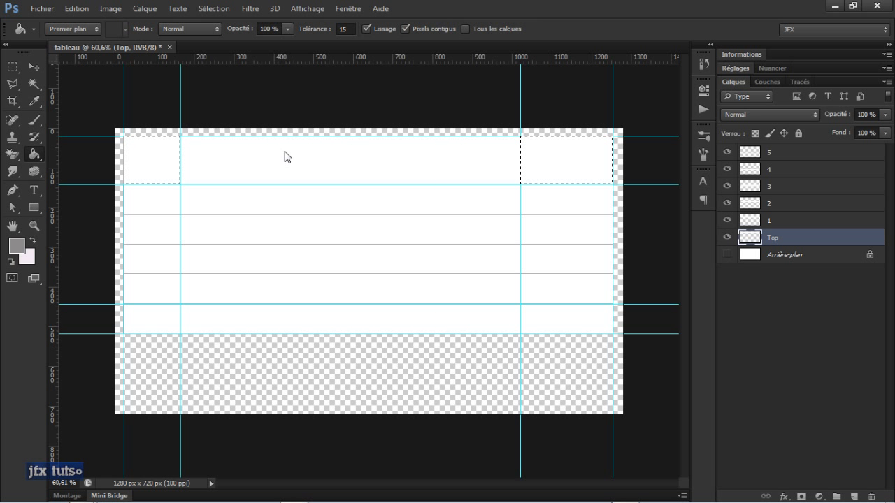
{"action": "left_click", "coordinate": [148, 155]}
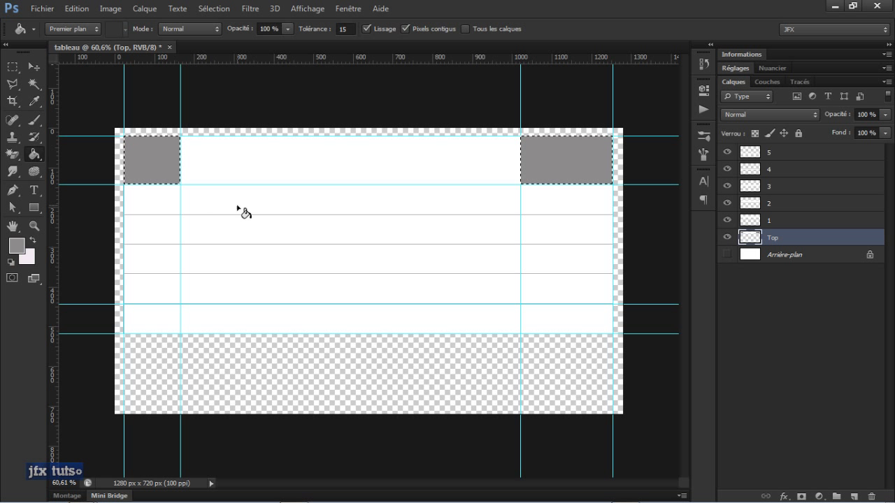
{"action": "key", "text": "ctrl+d"}
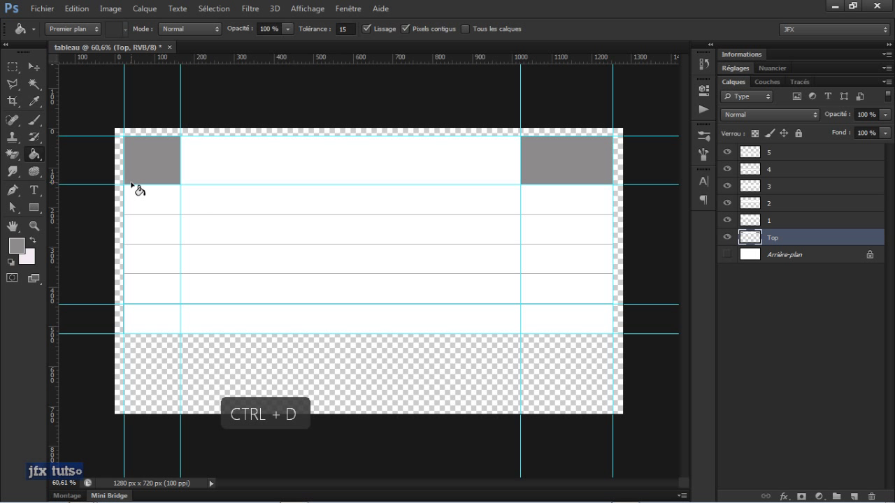
Step: Select the Top bar's middle block between the column guides, fill it with a lighter grey, and deselect
{"action": "key", "text": "m"}
{"action": "left_click_drag", "start_coordinate": [180, 137], "coordinate": [520, 184]}
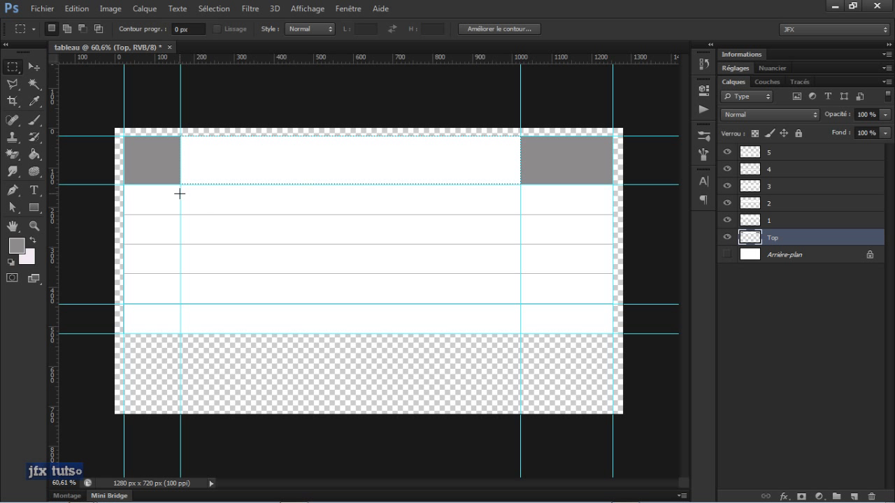
{"action": "key", "text": "g"}
{"action": "left_click", "coordinate": [21, 249]}
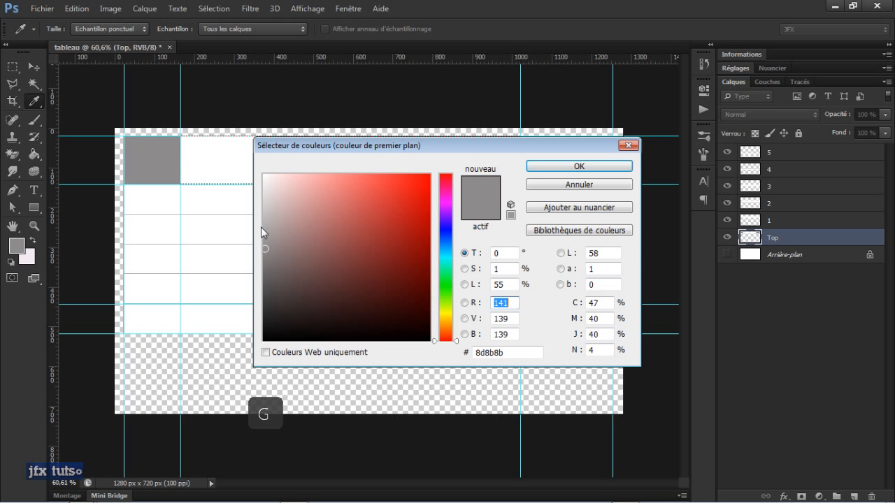
{"action": "left_click", "coordinate": [264, 224]}
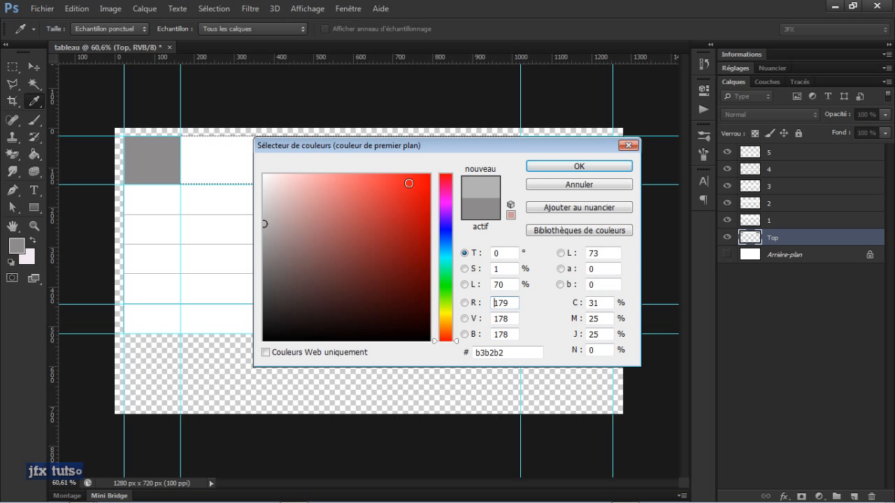
{"action": "mouse_move", "coordinate": [265, 211]}
{"action": "left_mouse_down"}
{"action": "mouse_move", "coordinate": [280, 211]}
{"action": "mouse_move", "coordinate": [266, 211]}
{"action": "left_mouse_up"}
{"action": "left_click", "coordinate": [526, 172]}
{"action": "key", "text": "g"}
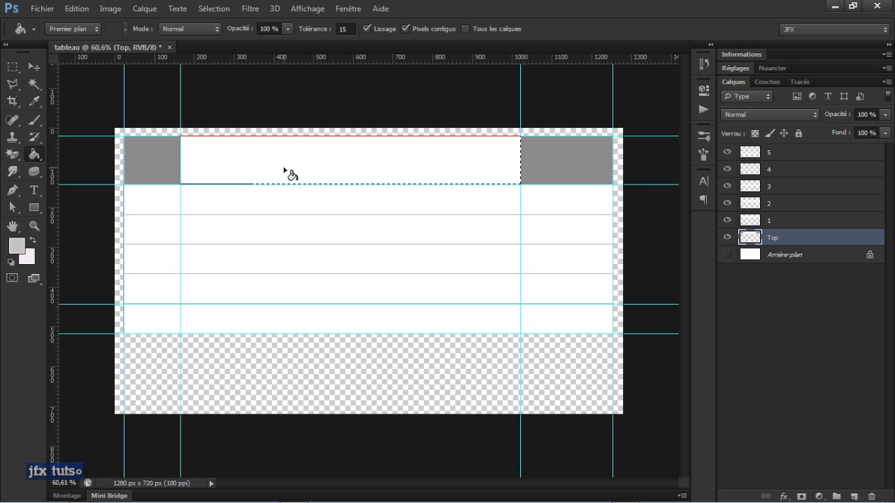
{"action": "left_click", "coordinate": [291, 175]}
{"action": "key", "text": "ctrl+d"}
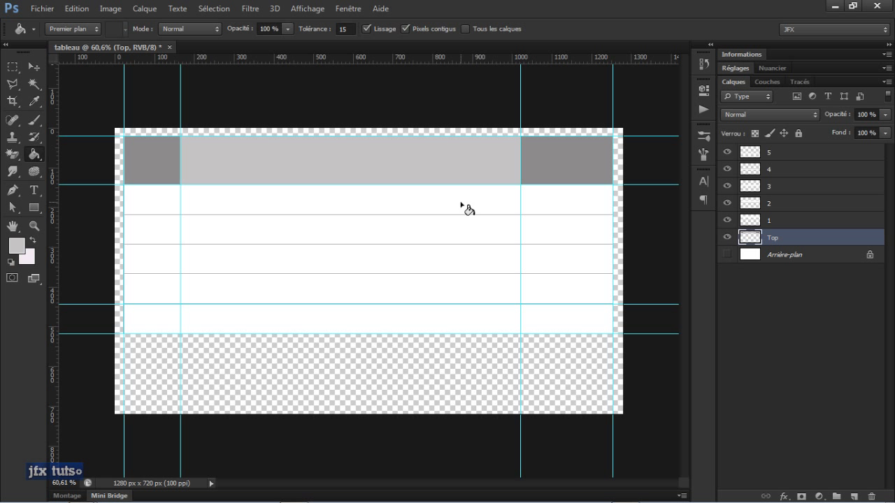
Step: Add the text "Rank" in the header's narrow first block, in black Arial Bold at 20 pt
{"action": "key", "text": "ctrl+F9"}
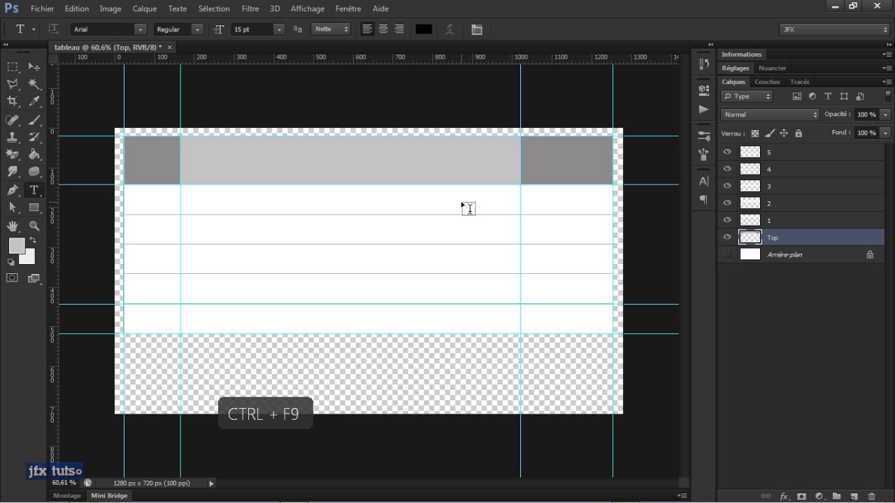
{"action": "left_click", "coordinate": [703, 182]}
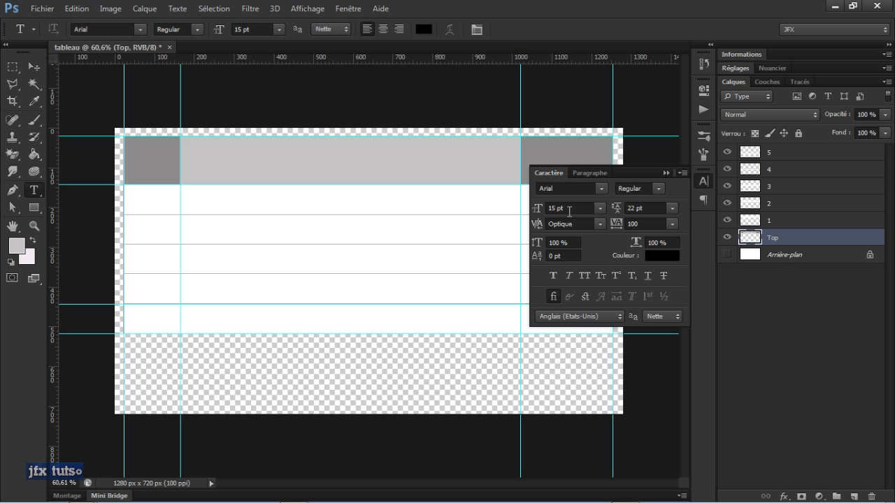
{"action": "double_click", "coordinate": [556, 208]}
{"action": "type", "text": "20"}
{"action": "key", "text": "KP_Enter"}
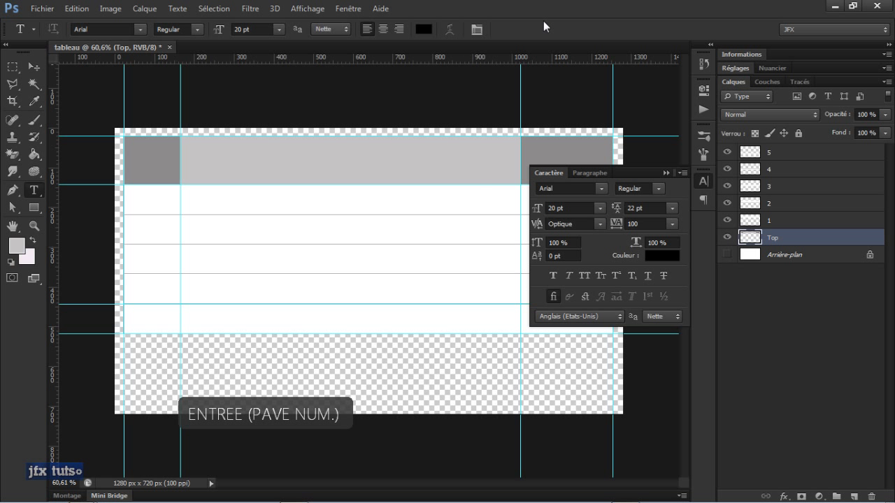
{"action": "left_click", "coordinate": [148, 165]}
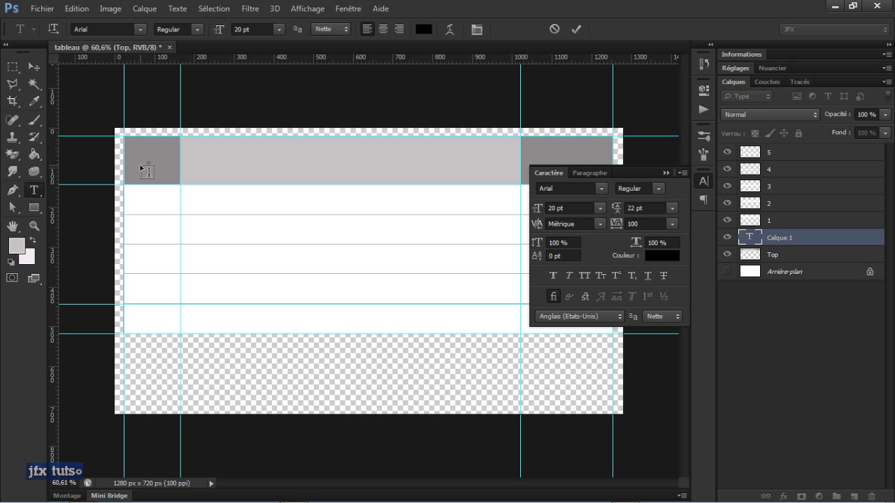
{"action": "type", "text": "Rank"}
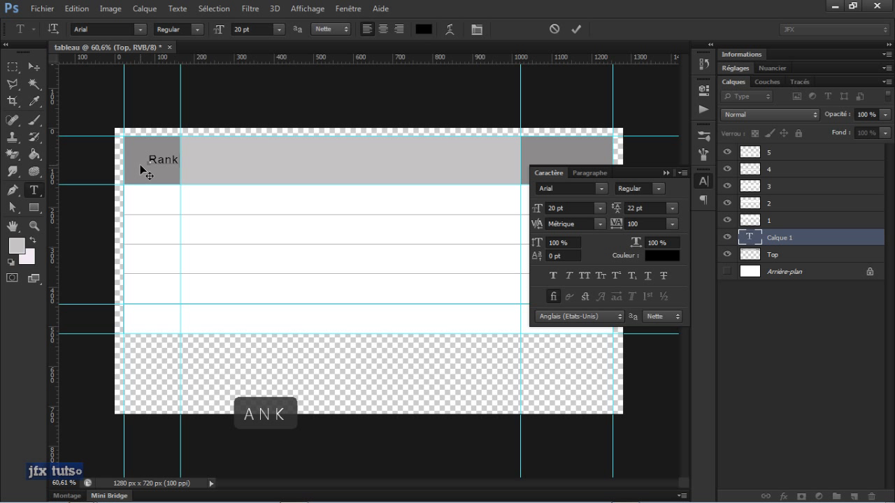
{"action": "double_click", "coordinate": [151, 160]}
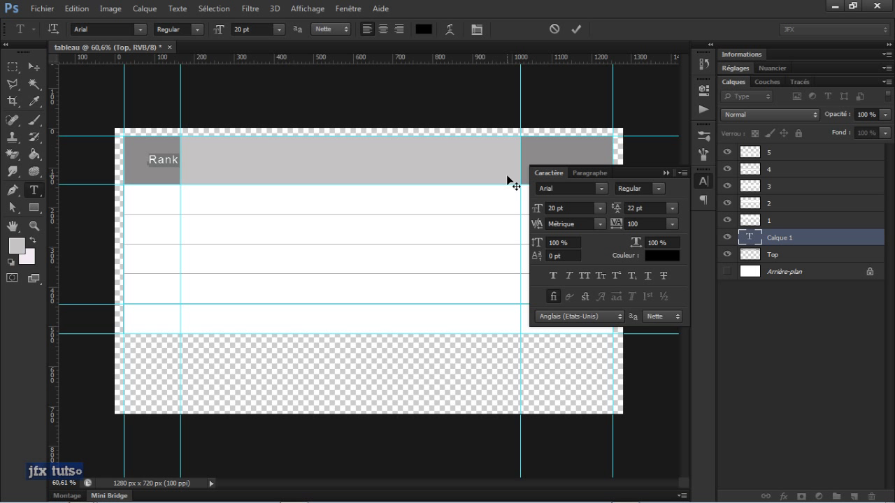
{"action": "left_click", "coordinate": [636, 189]}
{"action": "left_click", "coordinate": [650, 258]}
{"action": "left_click", "coordinate": [578, 30]}
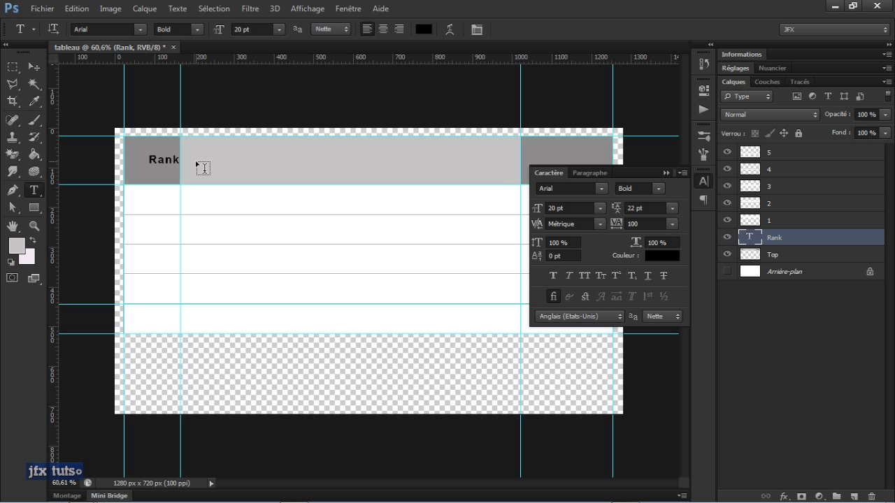
Step: Add the text "TITLE" in the light grey middle block of the header
{"action": "left_click", "coordinate": [293, 159]}
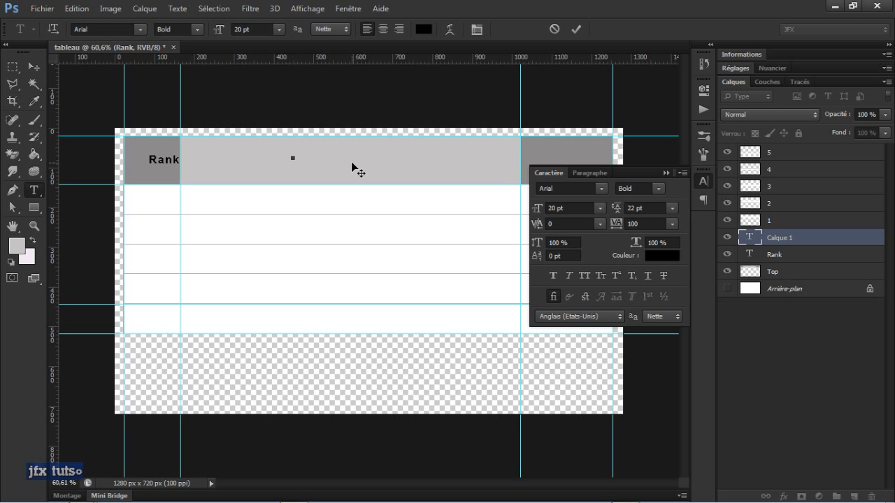
{"action": "key", "text": "Caps_Lock"}
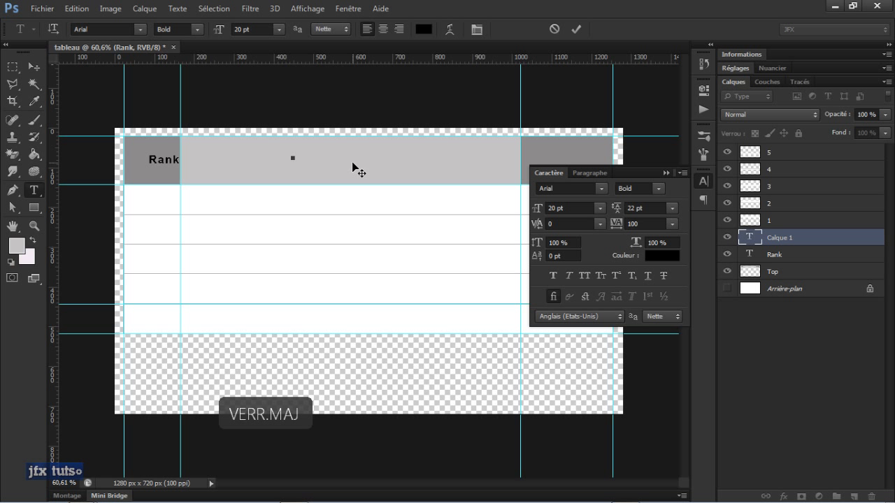
{"action": "type", "text": "Y"}
{"action": "key", "text": "BackSpace"}
{"action": "type", "text": "TITLE"}
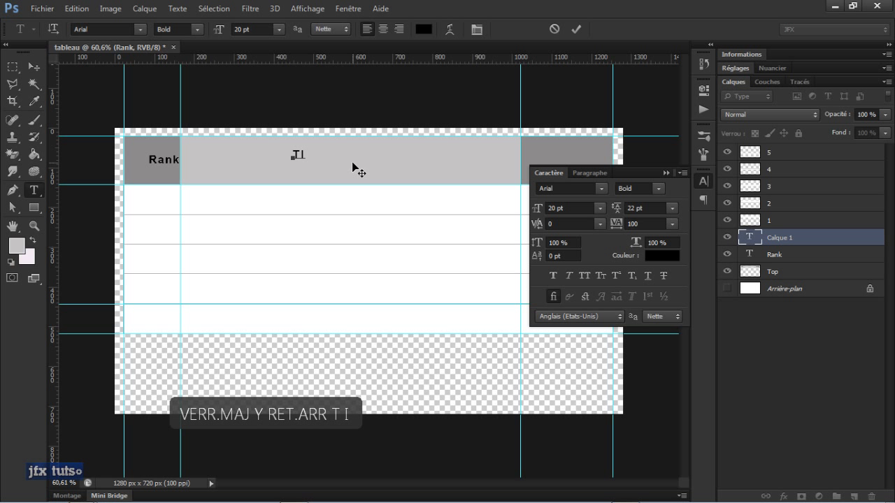
{"action": "left_click", "coordinate": [575, 30]}
Step: Add the text "DOLLAR" in the header's last dark grey block
{"action": "left_click", "coordinate": [666, 173]}
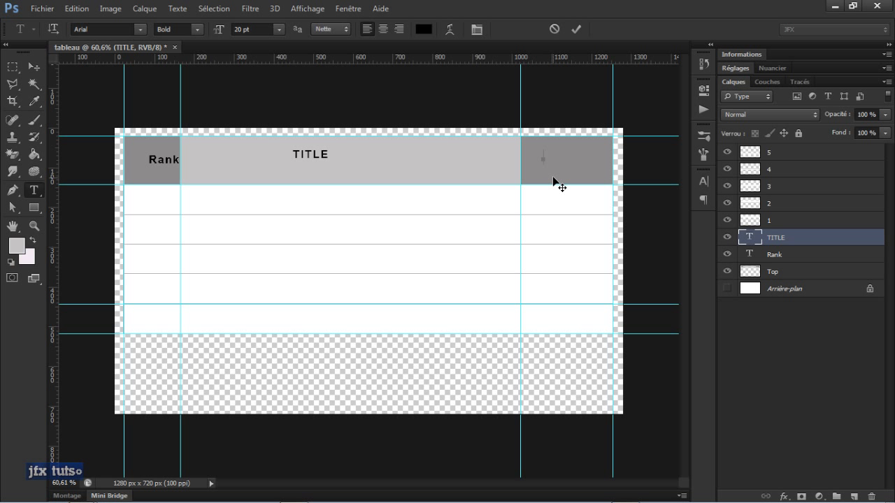
{"action": "type", "text": "DOLLAR"}
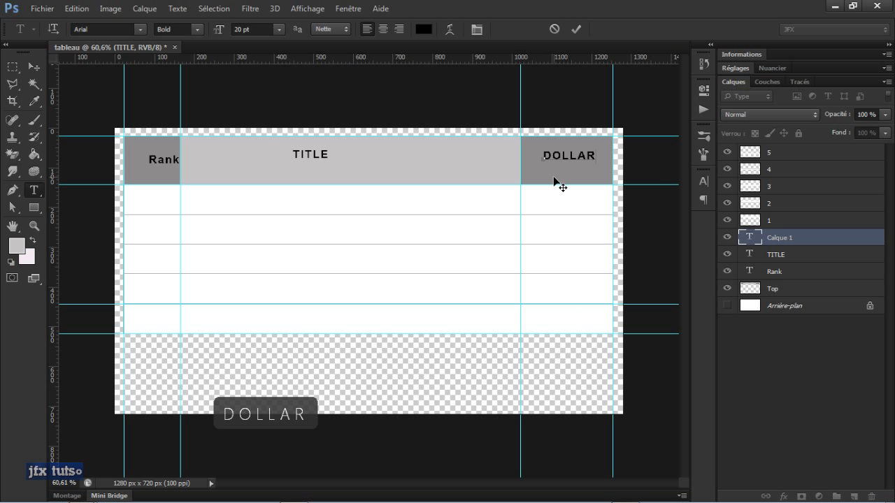
{"action": "left_click", "coordinate": [580, 29]}
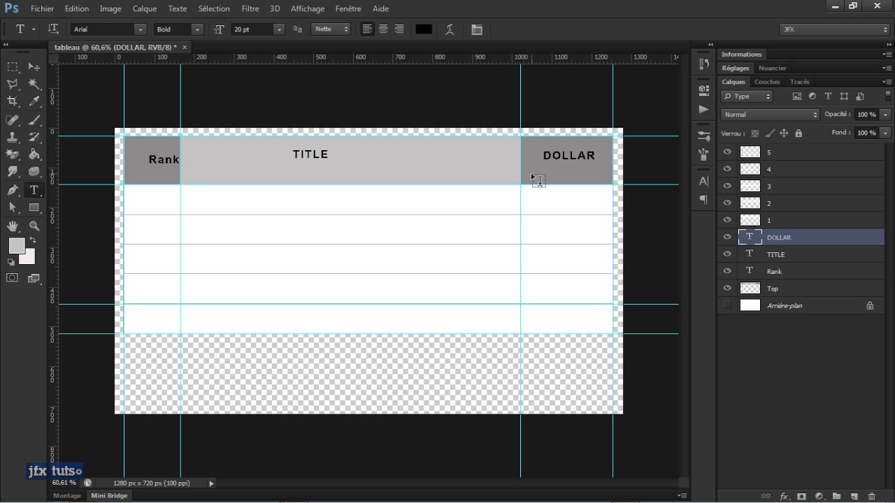
Step: Set the font size of the DOLLAR, TITLE and Rank text layers together to 22 pt
{"action": "left_click", "coordinate": [776, 275], "text": "shift"}
{"action": "left_click", "coordinate": [704, 182]}
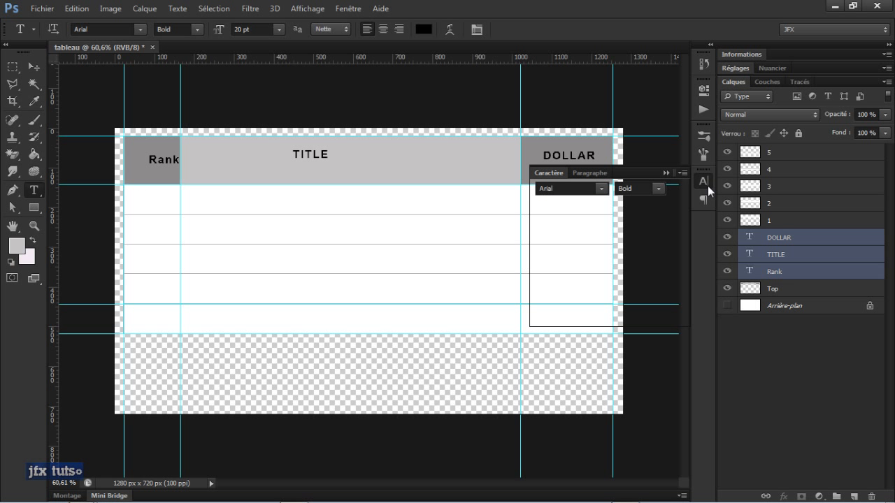
{"action": "double_click", "coordinate": [555, 208]}
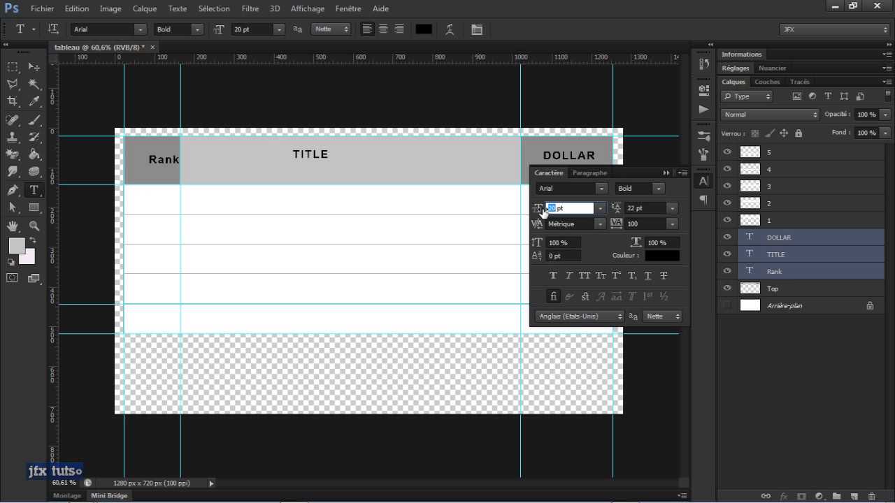
{"action": "type", "text": "22"}
{"action": "key", "text": "KP_Enter"}
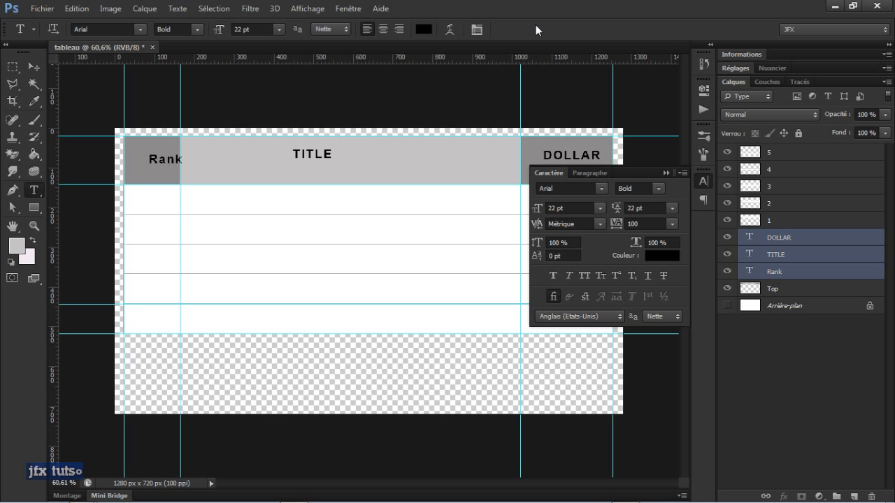
Step: Move the Rank, TITLE and DOLLAR labels so each is centred in its header block and all share one line
{"action": "key", "text": "v"}
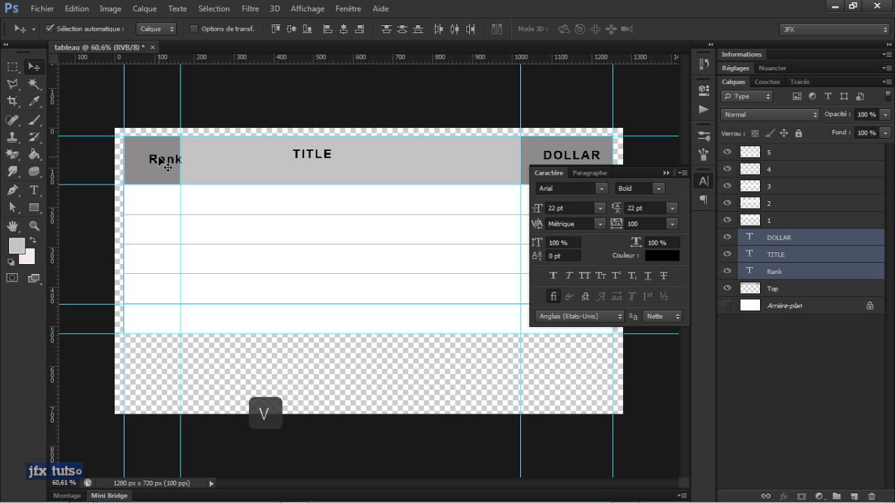
{"action": "left_click", "coordinate": [770, 241]}
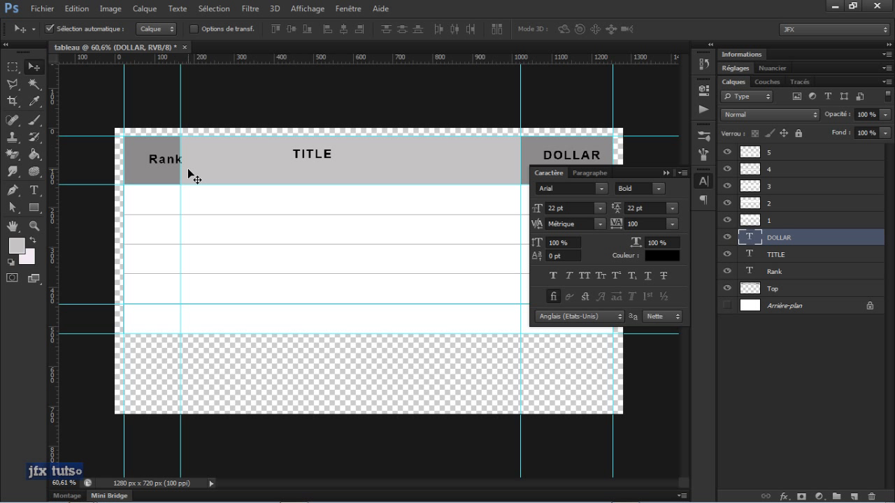
{"action": "left_click_drag", "start_coordinate": [586, 159], "coordinate": [583, 163]}
{"action": "left_click_drag", "start_coordinate": [312, 161], "coordinate": [338, 167]}
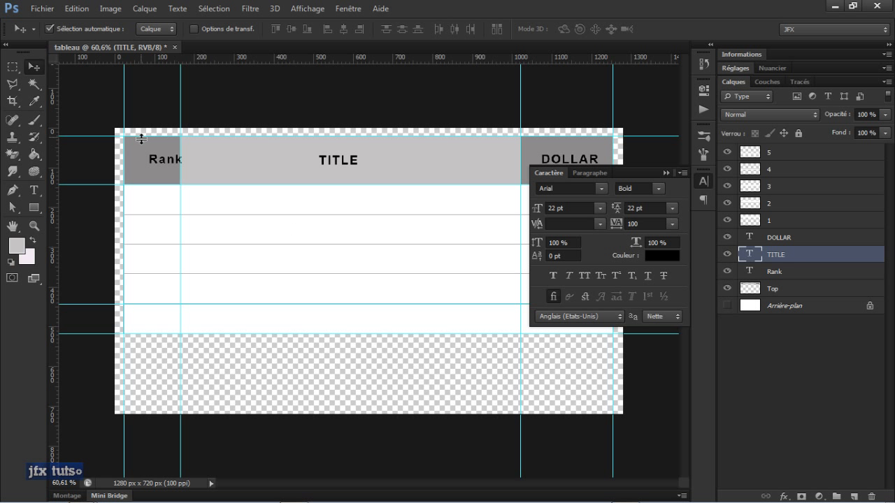
{"action": "left_click_drag", "start_coordinate": [158, 165], "coordinate": [145, 165]}
{"action": "left_click", "coordinate": [666, 173]}
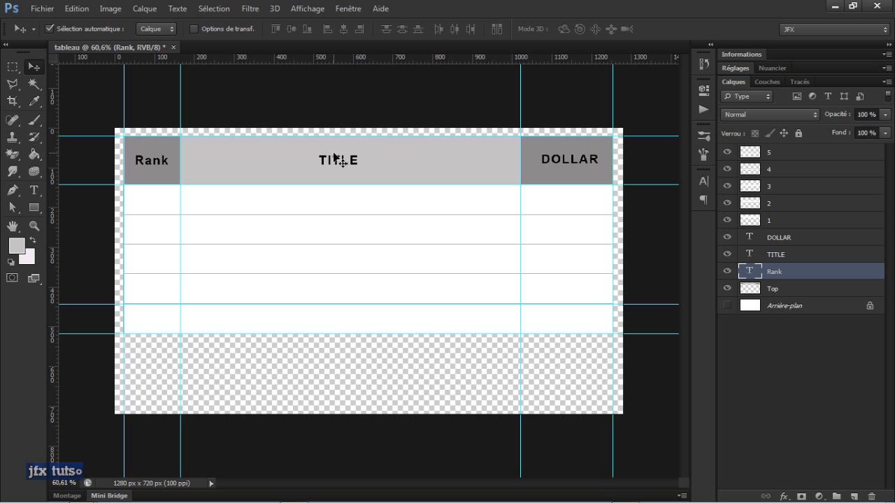
{"action": "left_click_drag", "start_coordinate": [338, 160], "coordinate": [347, 162]}
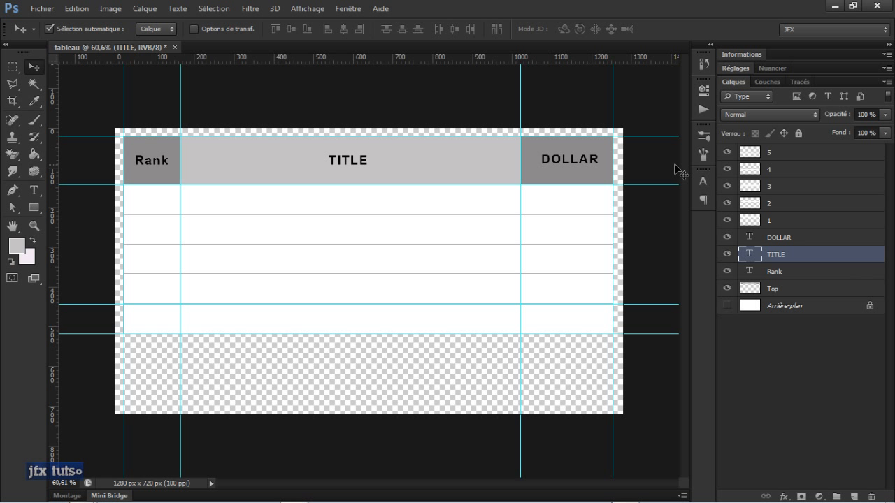
{"action": "left_click_drag", "start_coordinate": [592, 160], "coordinate": [590, 162]}
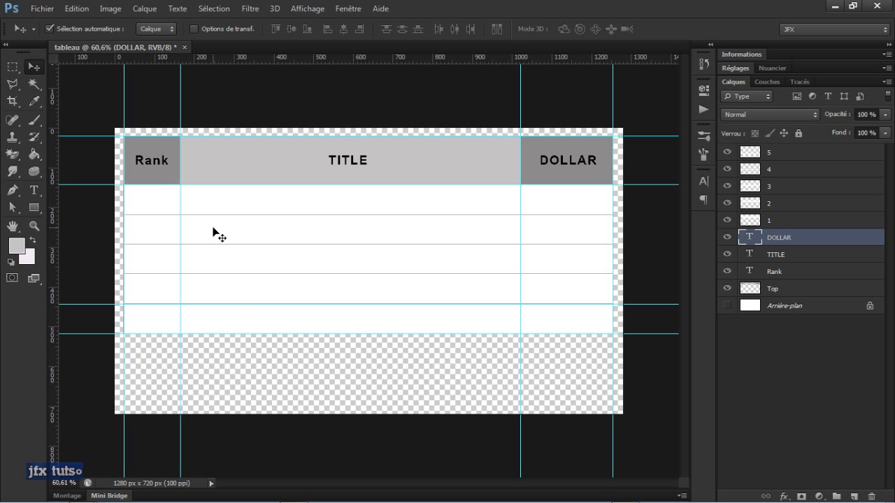
Step: Add the text "1" in the first white row of the Rank column
{"action": "key", "text": "t"}
{"action": "key", "text": "Caps_Lock"}
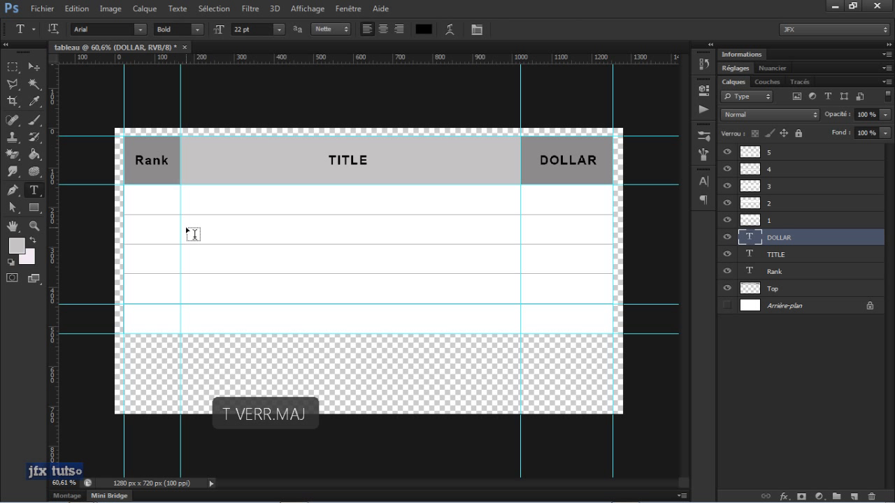
{"action": "left_click", "coordinate": [147, 200]}
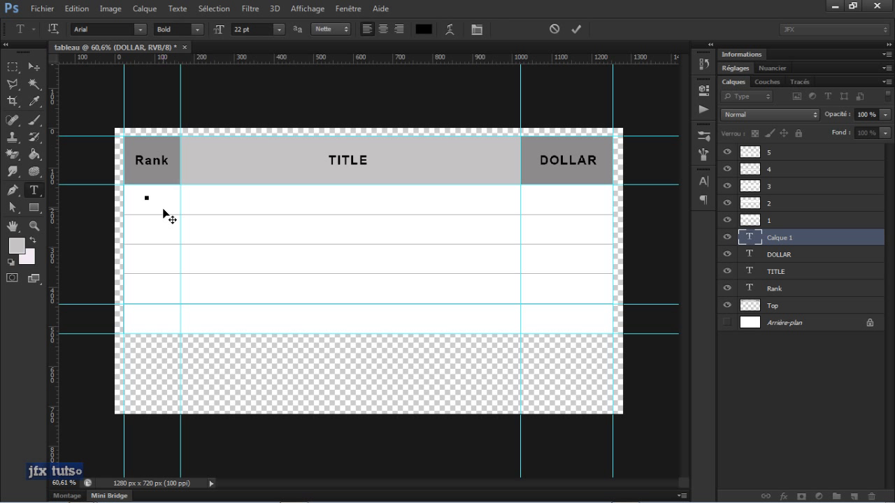
{"action": "type", "text": "1"}
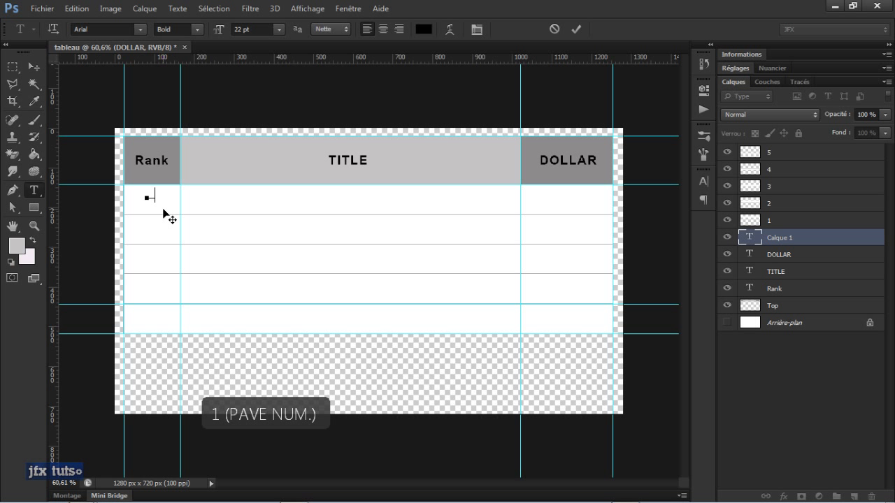
{"action": "key", "text": "BackSpace"}
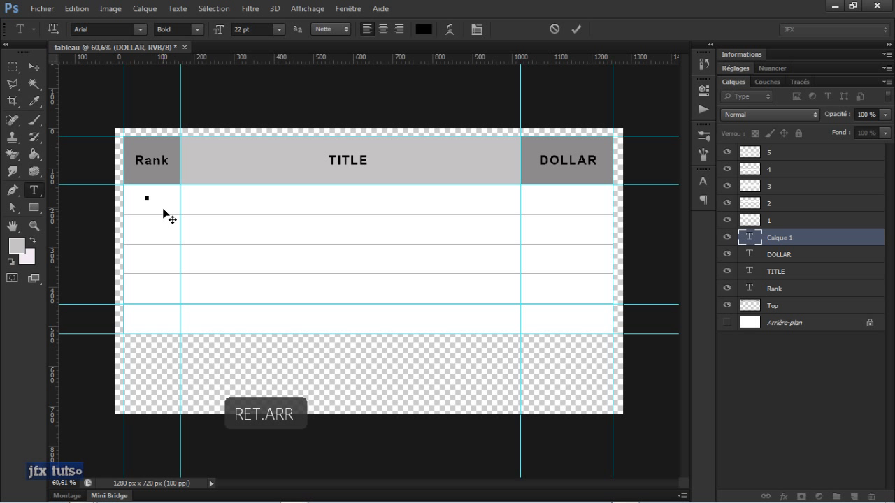
{"action": "type", "text": "1"}
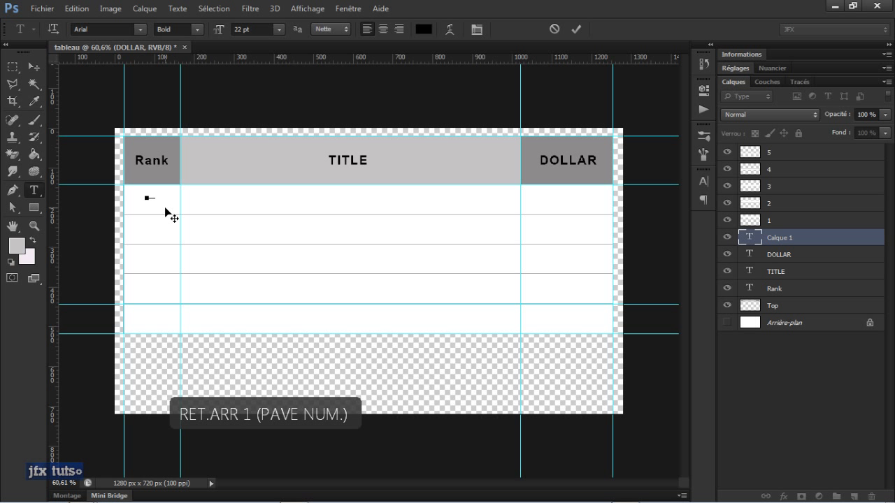
{"action": "left_click_drag", "start_coordinate": [154, 197], "coordinate": [130, 203]}
{"action": "type", "text": "1"}
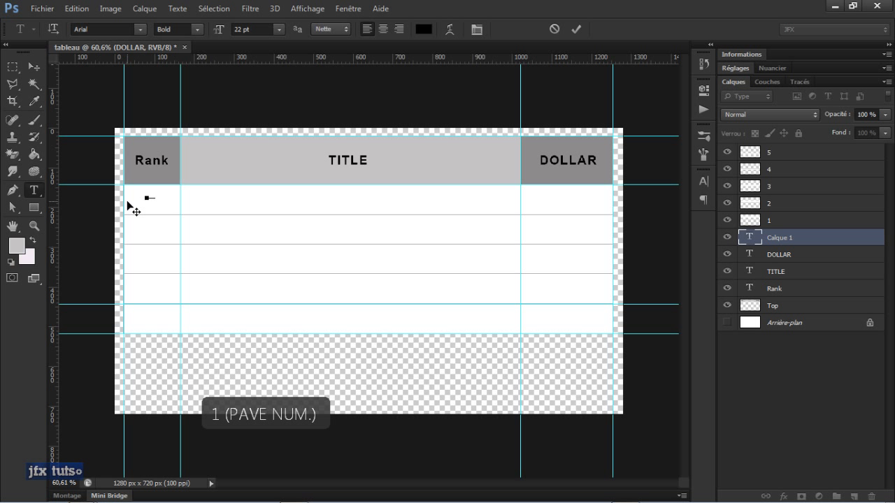
{"action": "left_click", "coordinate": [580, 31]}
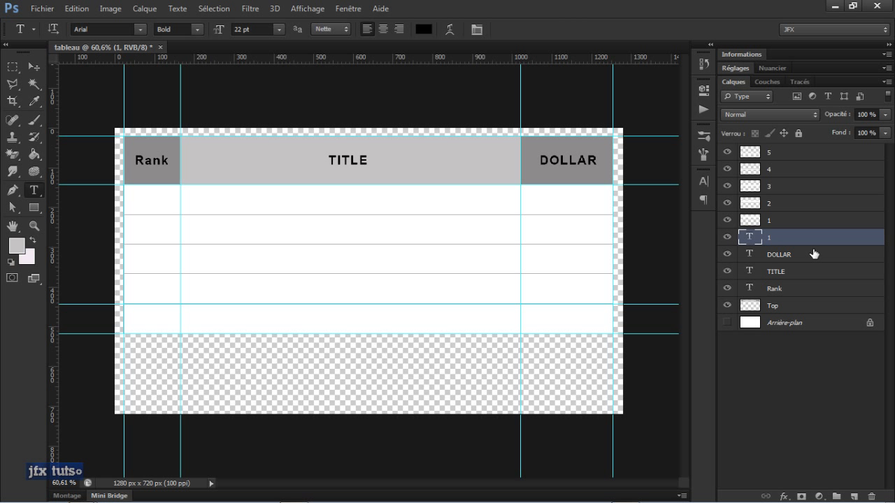
Step: Set the text colour of the rank number 1 to black
{"action": "double_click", "coordinate": [749, 238]}
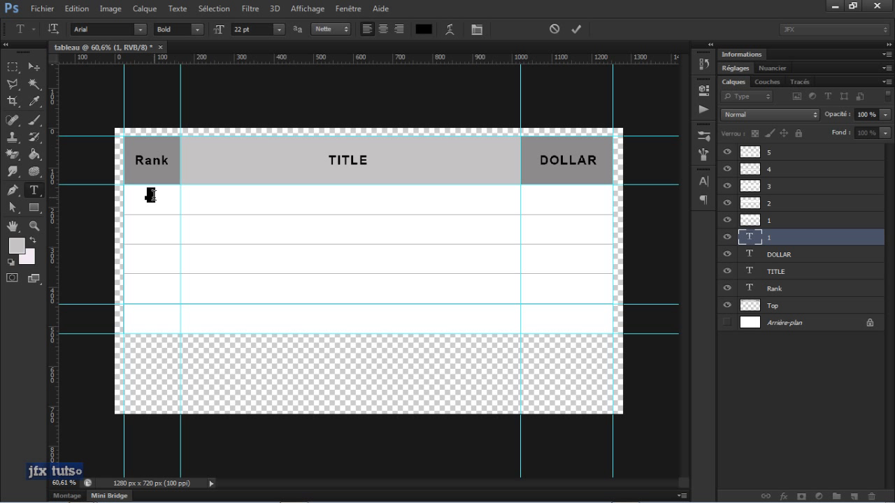
{"action": "left_click", "coordinate": [424, 30]}
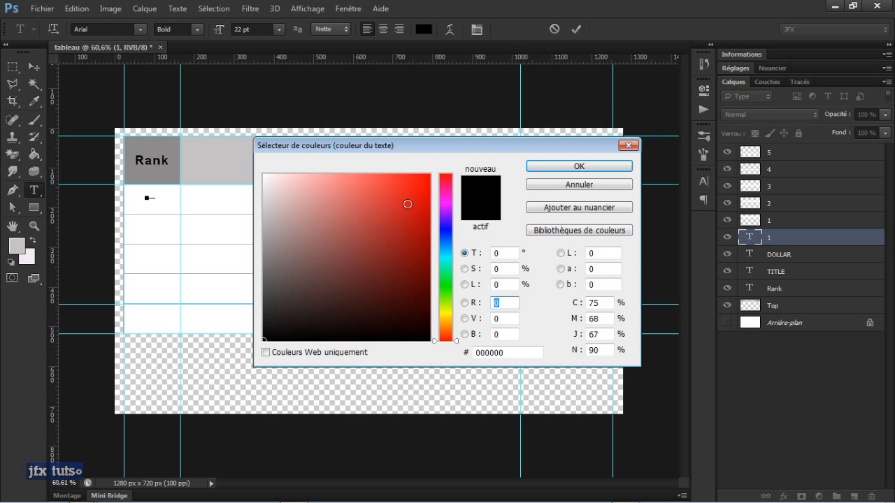
{"action": "mouse_move", "coordinate": [407, 204]}
{"action": "left_mouse_down"}
{"action": "mouse_move", "coordinate": [265, 341]}
{"action": "mouse_move", "coordinate": [290, 340]}
{"action": "left_mouse_up"}
{"action": "key", "text": "Caps_Lock"}
{"action": "left_click", "coordinate": [544, 168]}
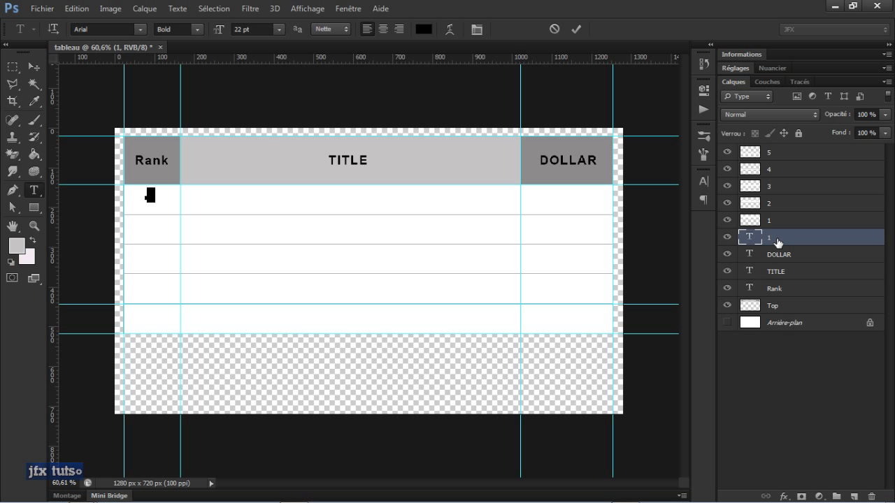
Step: Put the text layer 1 above layer 5 in the stack and centre the number in the first row's Rank cell
{"action": "left_click_drag", "start_coordinate": [776, 240], "coordinate": [773, 150]}
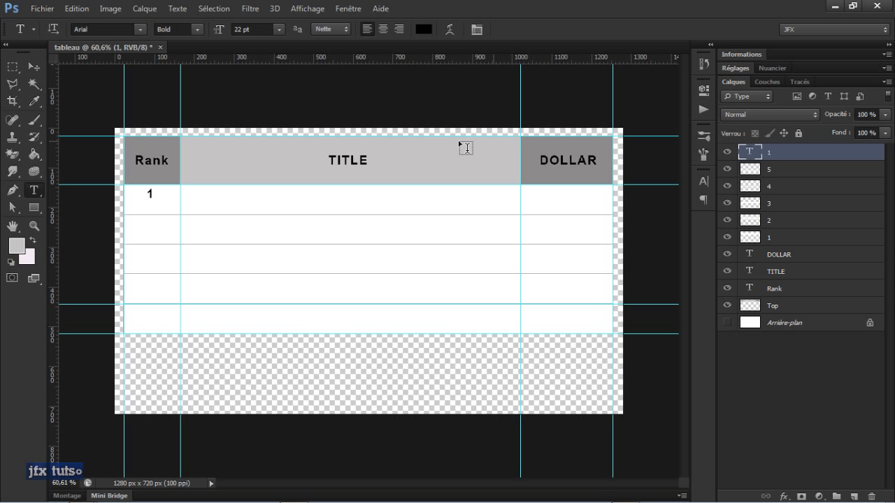
{"action": "key", "text": "Caps_Lock"}
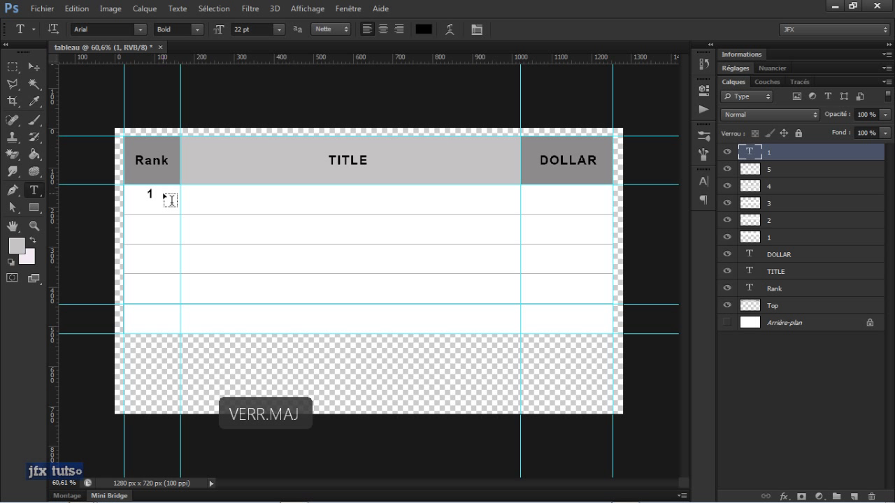
{"action": "key", "text": "v"}
{"action": "left_click_drag", "start_coordinate": [150, 196], "coordinate": [151, 202]}
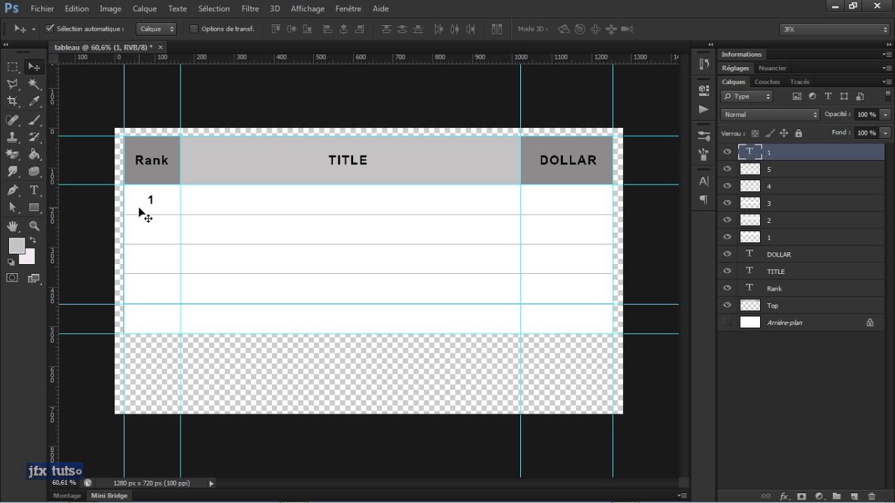
Step: Format the rank number 1 with an 18 pt font size and the Narrow Bold style
{"action": "left_click", "coordinate": [704, 182]}
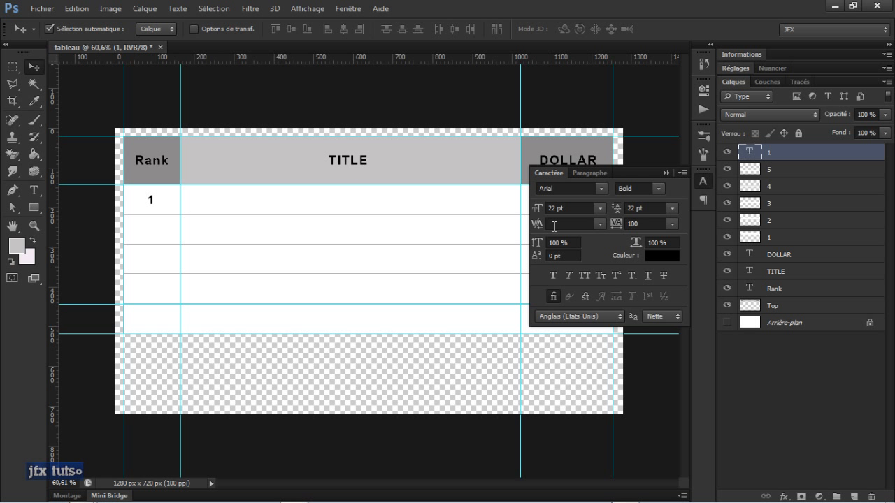
{"action": "left_click_drag", "start_coordinate": [561, 210], "coordinate": [551, 210]}
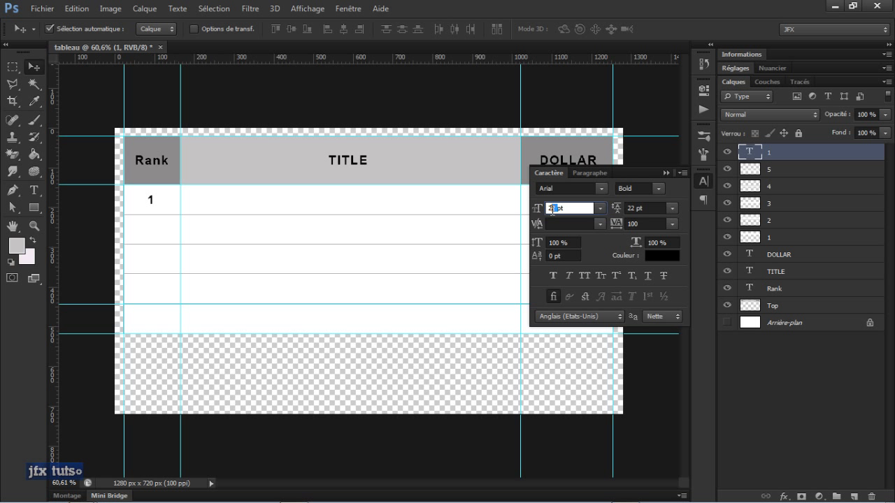
{"action": "type", "text": "18"}
{"action": "key", "text": "KP_Enter"}
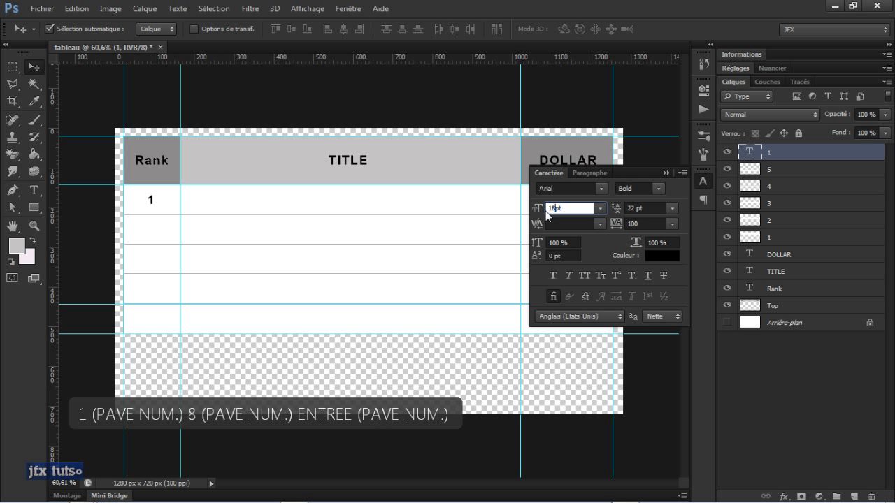
{"action": "left_click", "coordinate": [638, 188]}
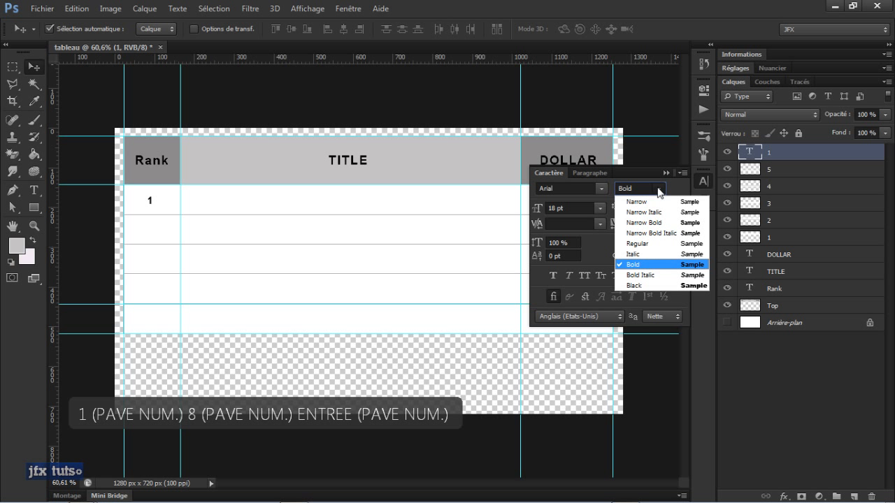
{"action": "left_click", "coordinate": [646, 244]}
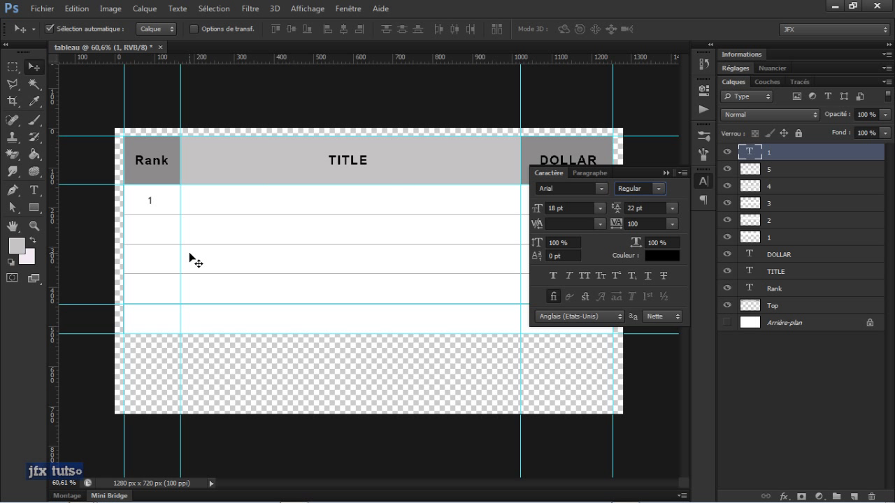
{"action": "left_click", "coordinate": [658, 189]}
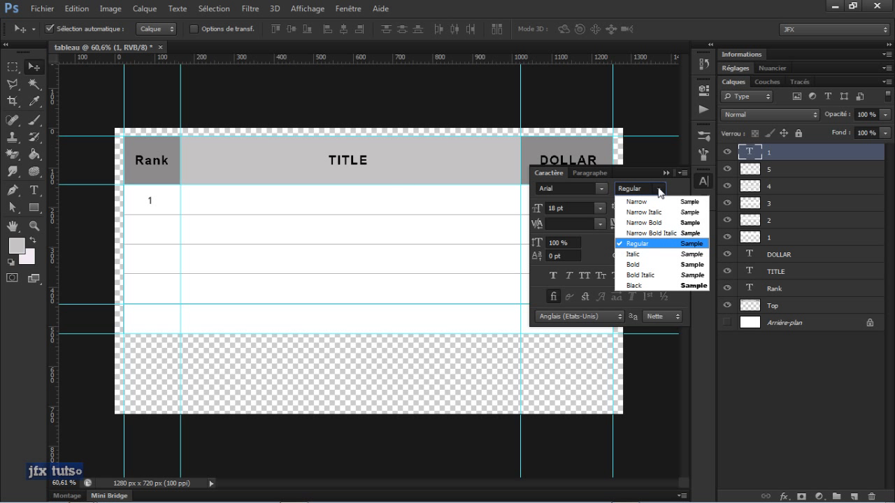
{"action": "left_click", "coordinate": [644, 222]}
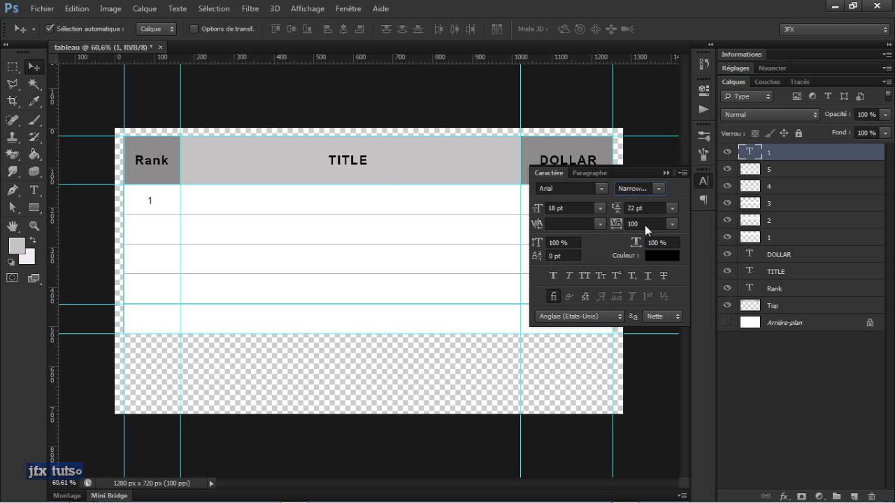
{"action": "left_click", "coordinate": [666, 173]}
Step: Extend the rank 1 text line with tab spacing and the entry "RESIDENT EVIL" in the TITLE column
{"action": "double_click", "coordinate": [750, 152]}
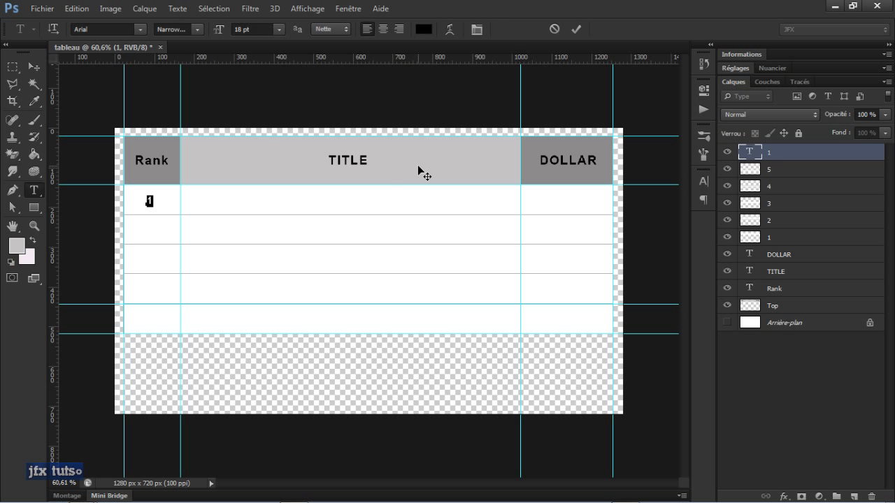
{"action": "left_click", "coordinate": [160, 201]}
{"action": "key", "text": "BackSpace"}
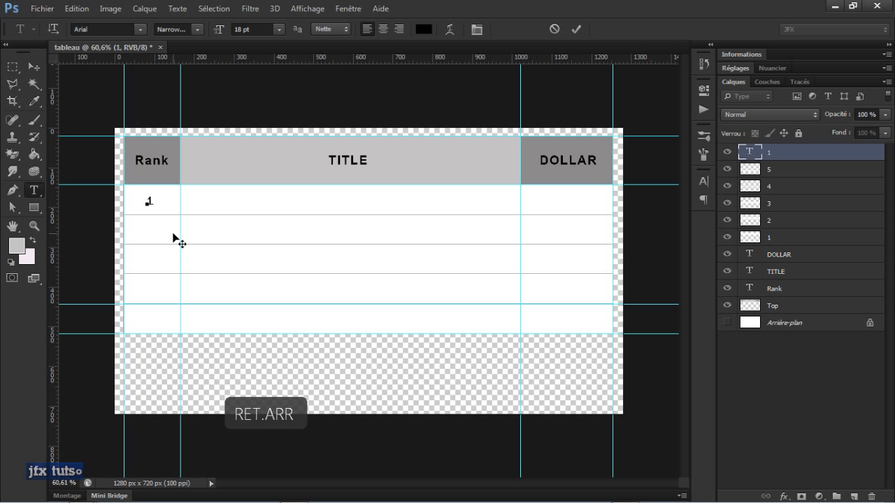
{"action": "key", "text": "Tab"}
{"action": "key", "text": "Tab"}
{"action": "key", "text": "Tab"}
{"action": "key", "text": "Tab"}
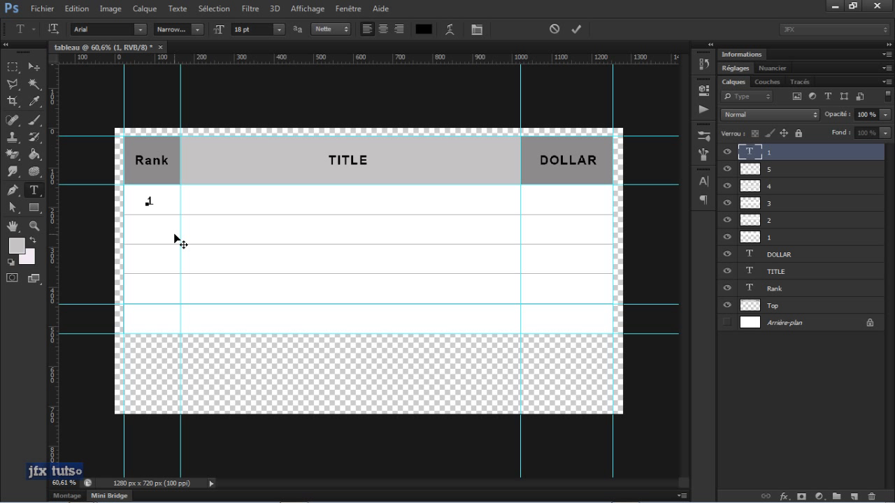
{"action": "key", "text": "Caps_Lock"}
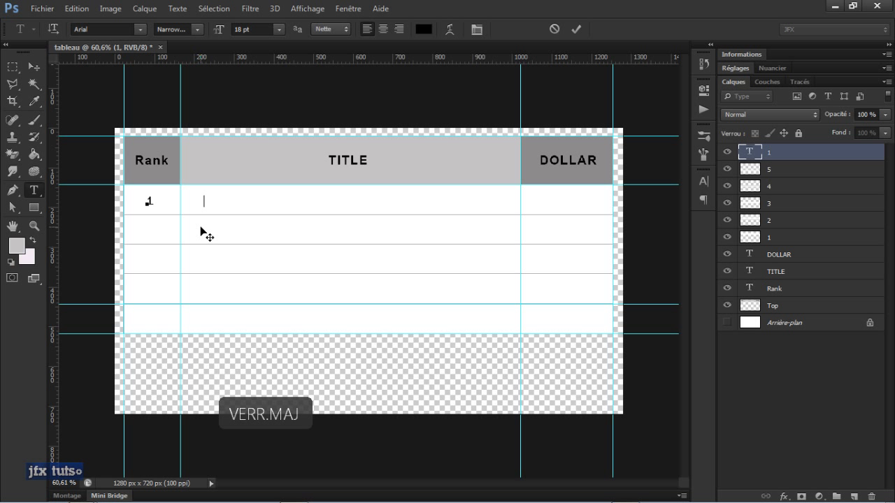
{"action": "type", "text": "RESIDENT"}
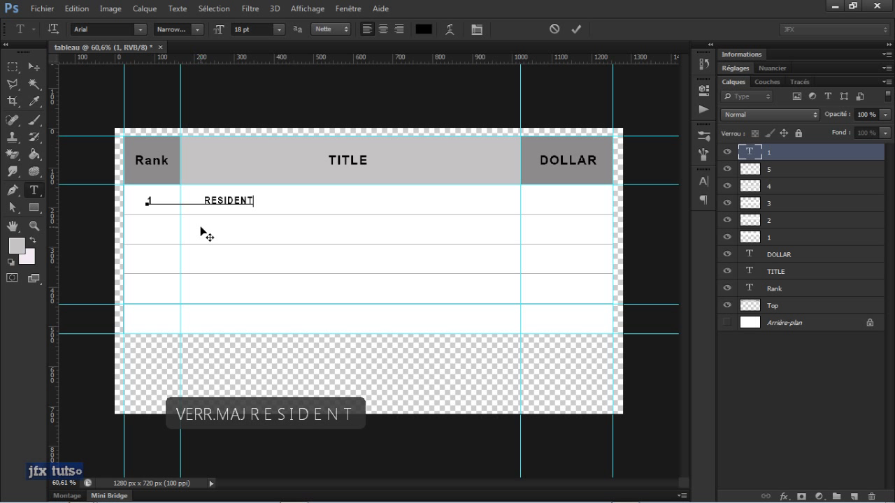
{"action": "type", "text": " EVIL"}
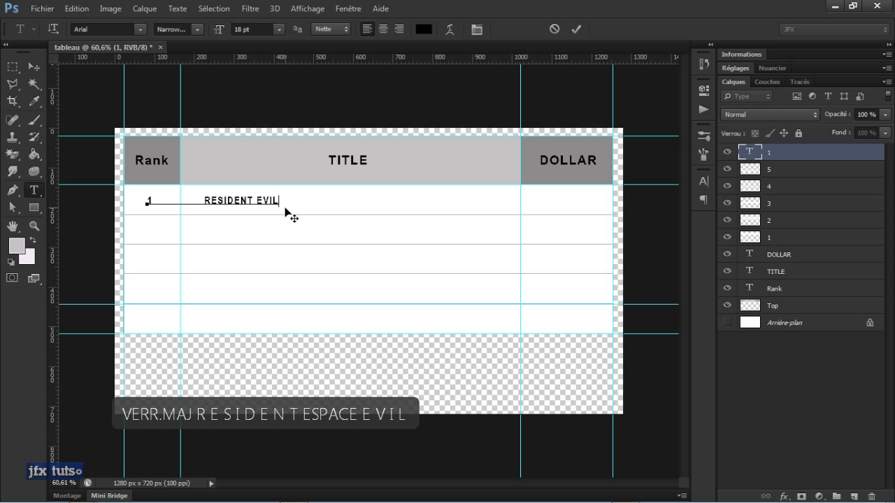
Step: Continue the same text line with tab spacing to the DOLLAR column and the amount "$200.000.000"
{"action": "key", "text": "Tab"}
{"action": "key", "text": "Tab"}
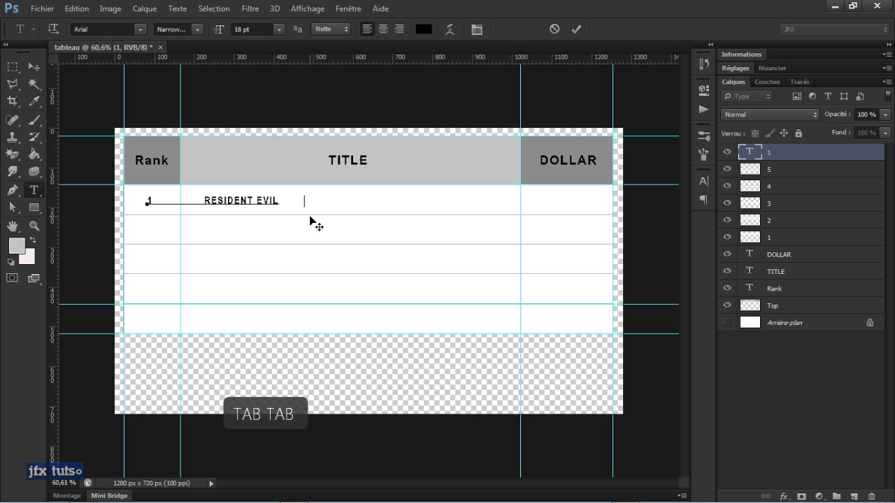
{"action": "key", "text": "Tab"}
{"action": "key", "text": "Tab"}
{"action": "key", "text": "Tab"}
{"action": "key", "text": "Tab"}
{"action": "key", "text": "Tab"}
{"action": "key", "text": "Tab"}
{"action": "key", "text": "Tab"}
{"action": "key", "text": "Tab"}
{"action": "key", "text": "Tab"}
{"action": "key", "text": "Tab"}
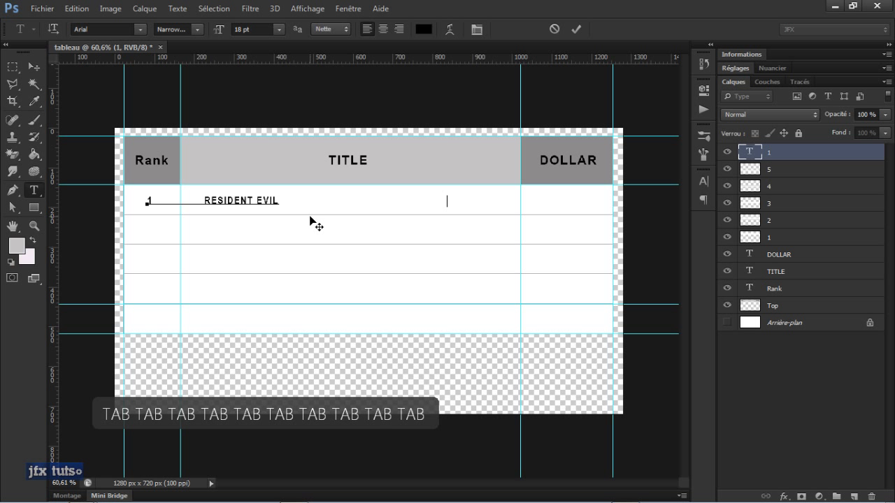
{"action": "key", "text": "Tab"}
{"action": "key", "text": "Tab"}
{"action": "key", "text": "Tab"}
{"action": "key", "text": "Tab"}
{"action": "key", "text": "Tab"}
{"action": "key", "text": "Tab"}
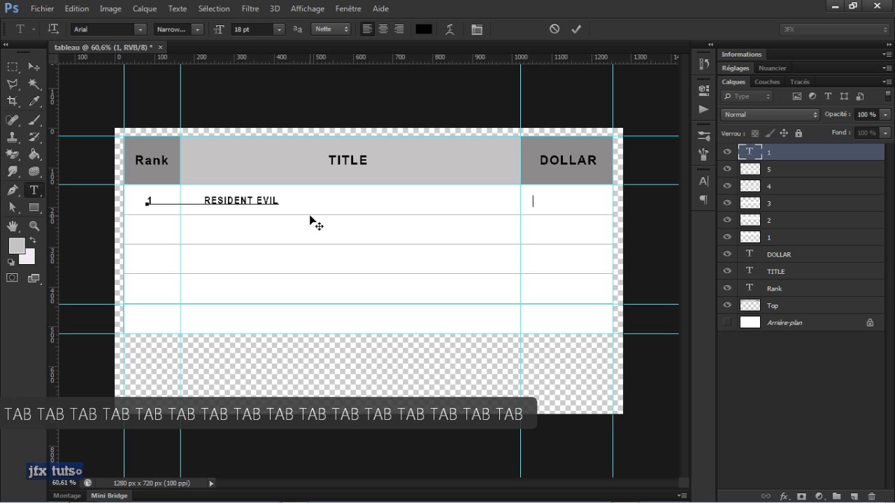
{"action": "key", "text": "Caps_Lock"}
{"action": "type", "text": "$"}
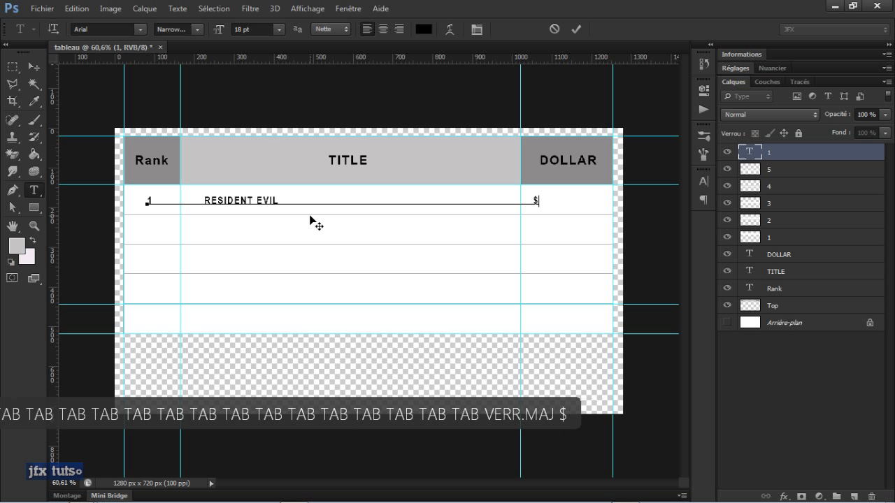
{"action": "type", "text": "200"}
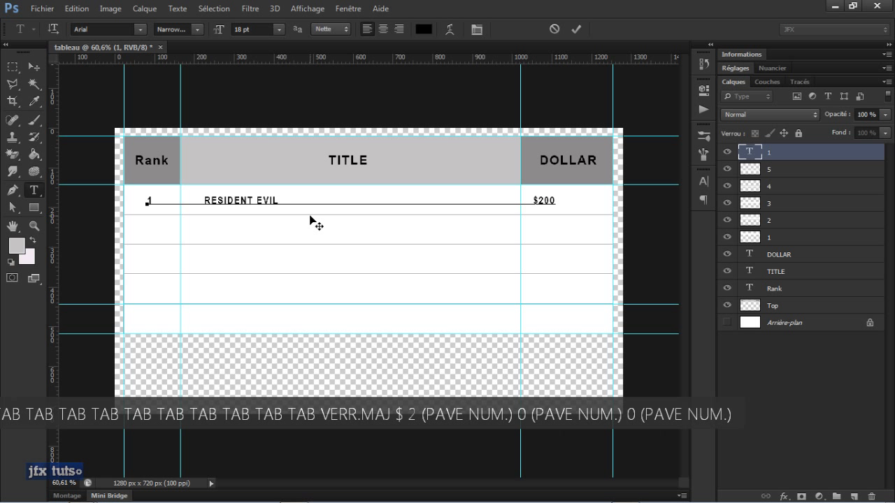
{"action": "type", "text": ".0000"}
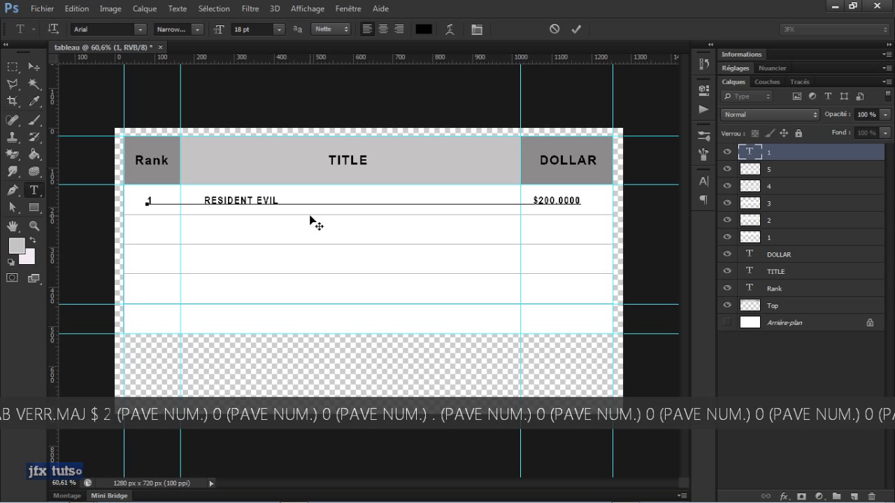
{"action": "key", "text": "Left"}
{"action": "type", "text": ".00"}
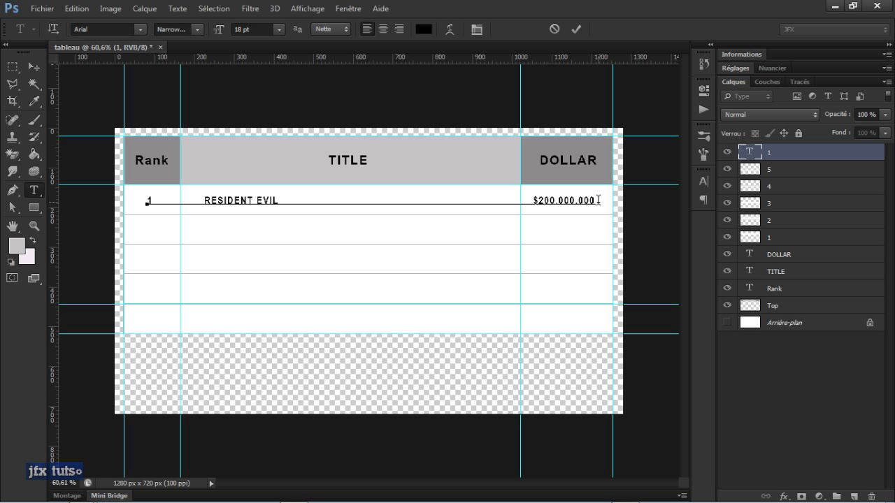
Step: Copy the whole rank 1 text line, paste it as four more lines below, and commit the text
{"action": "left_click_drag", "start_coordinate": [598, 200], "coordinate": [150, 201]}
{"action": "key", "text": "ctrl+c"}
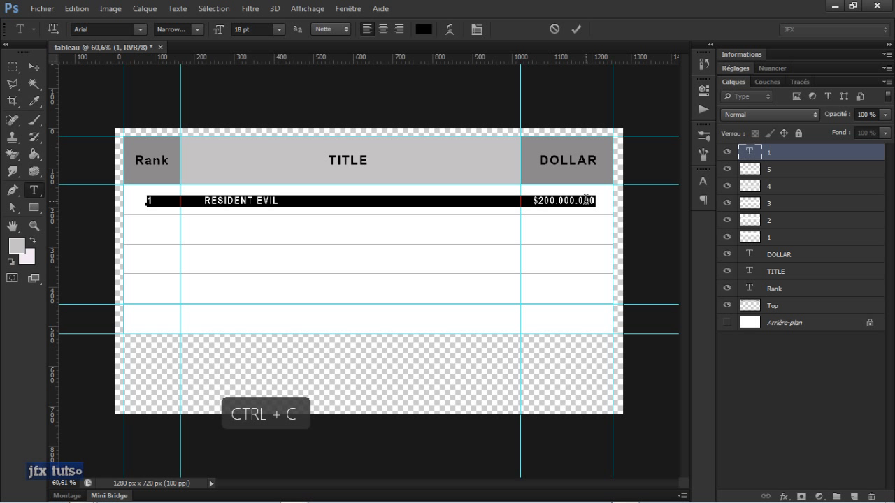
{"action": "left_click", "coordinate": [599, 201]}
{"action": "key", "text": "Return"}
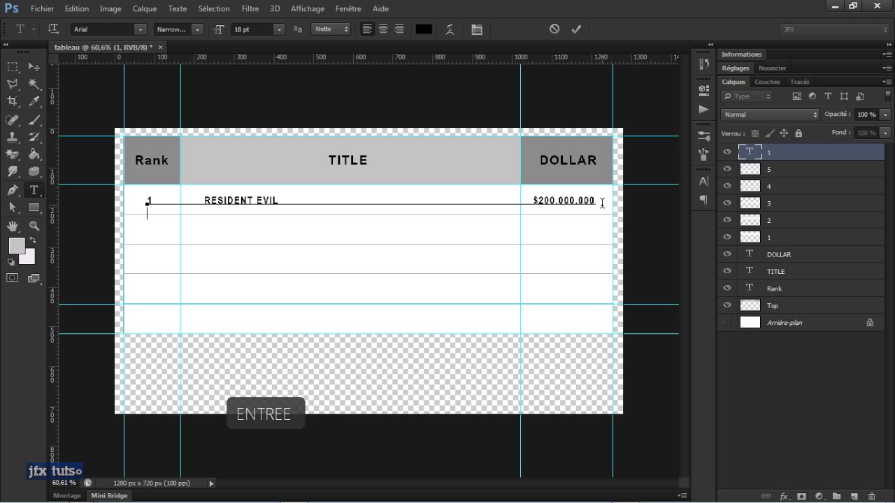
{"action": "key", "text": "ctrl+v"}
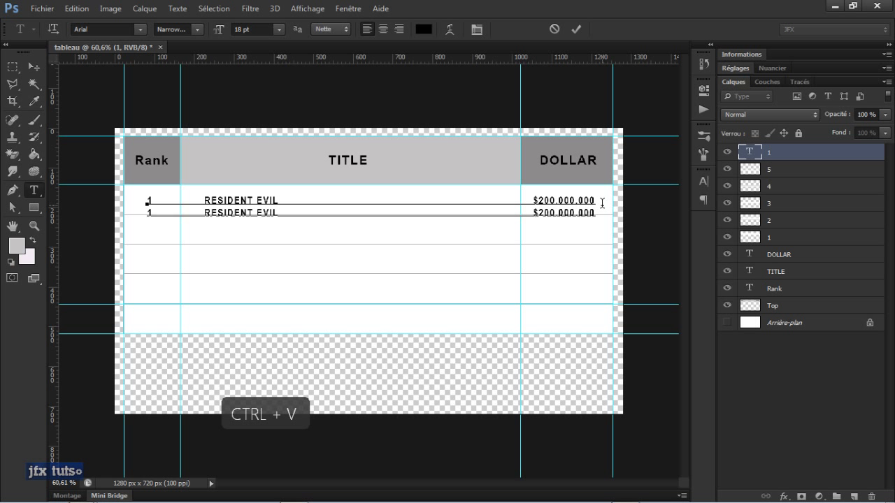
{"action": "key", "text": "Return"}
{"action": "key", "text": "ctrl+v"}
{"action": "key", "text": "Return"}
{"action": "key", "text": "ctrl+v"}
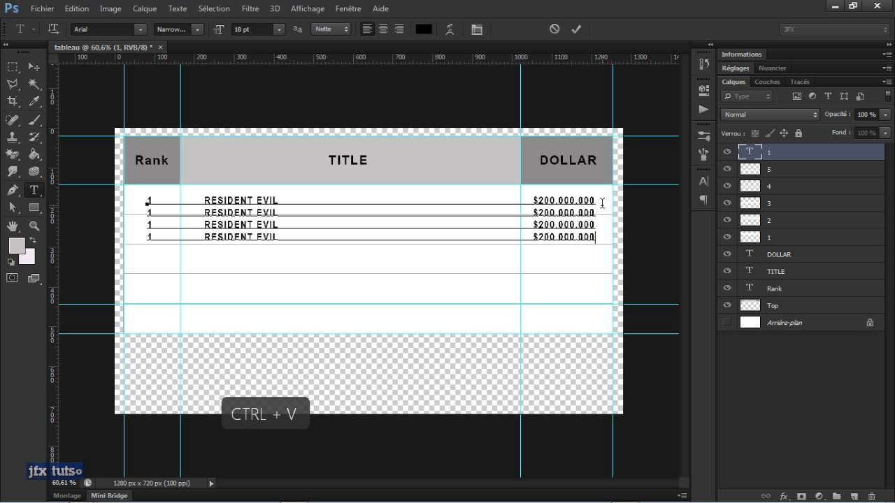
{"action": "key", "text": "Return"}
{"action": "key", "text": "ctrl+v"}
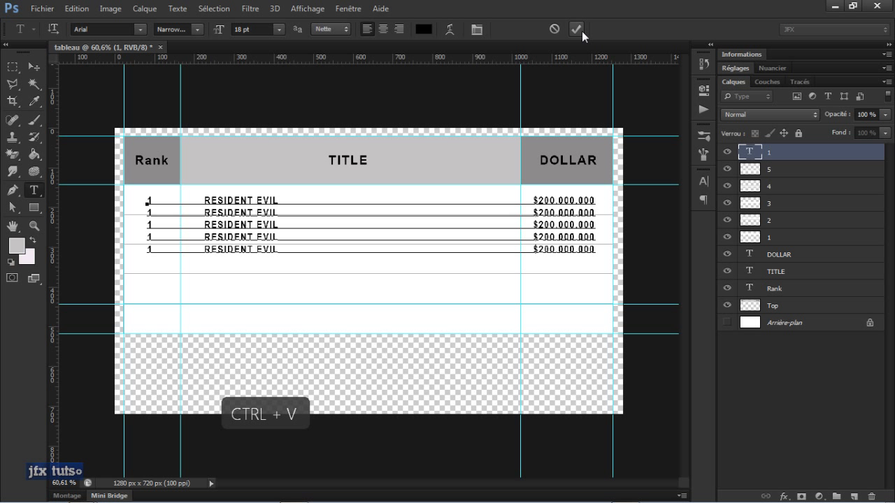
{"action": "left_click", "coordinate": [580, 30]}
Step: Set the leading of the five-line text layer to 55 pt so each line sits in its own row
{"action": "key", "text": "v"}
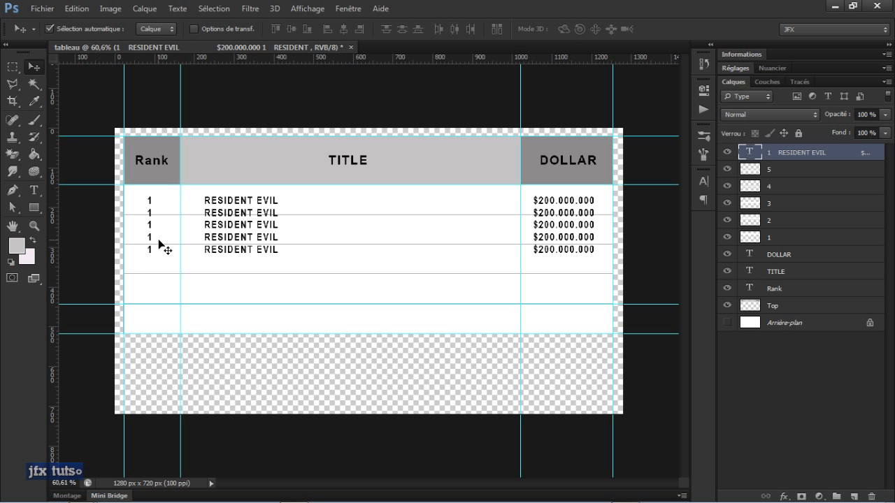
{"action": "left_click", "coordinate": [709, 183]}
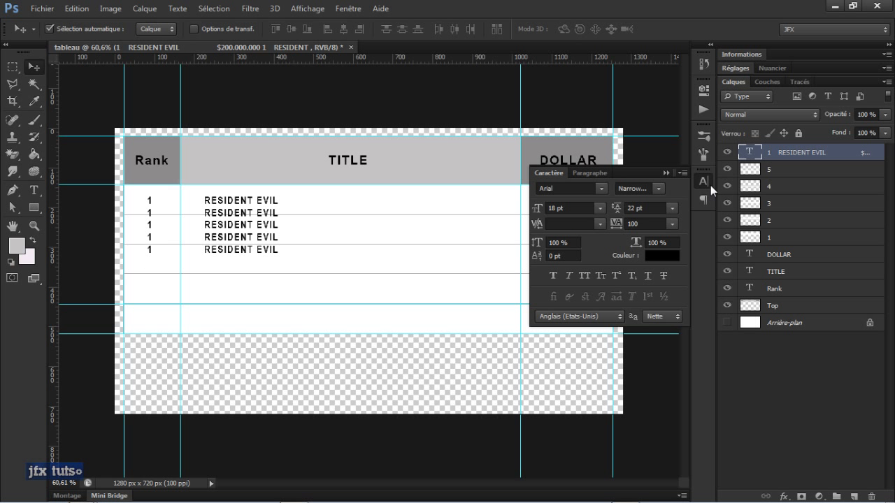
{"action": "mouse_move", "coordinate": [614, 214]}
{"action": "left_mouse_down"}
{"action": "mouse_move", "coordinate": [622, 212]}
{"action": "mouse_move", "coordinate": [615, 218]}
{"action": "left_mouse_up"}
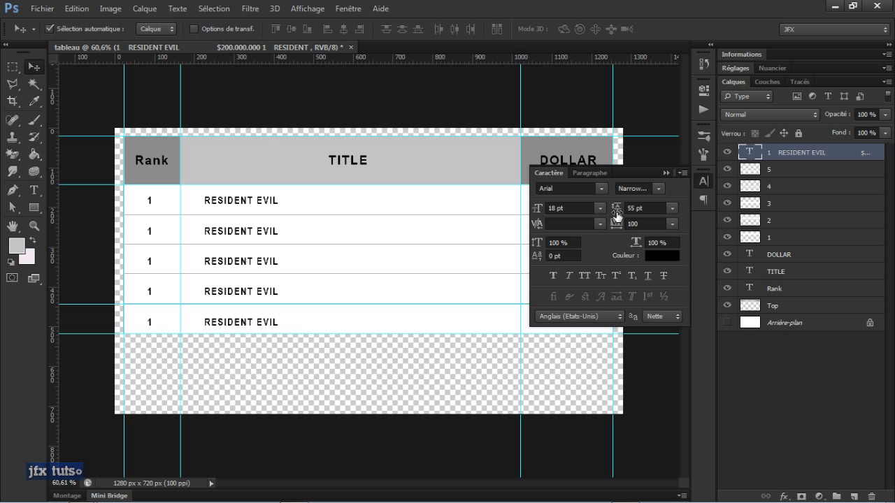
{"action": "left_click", "coordinate": [667, 174]}
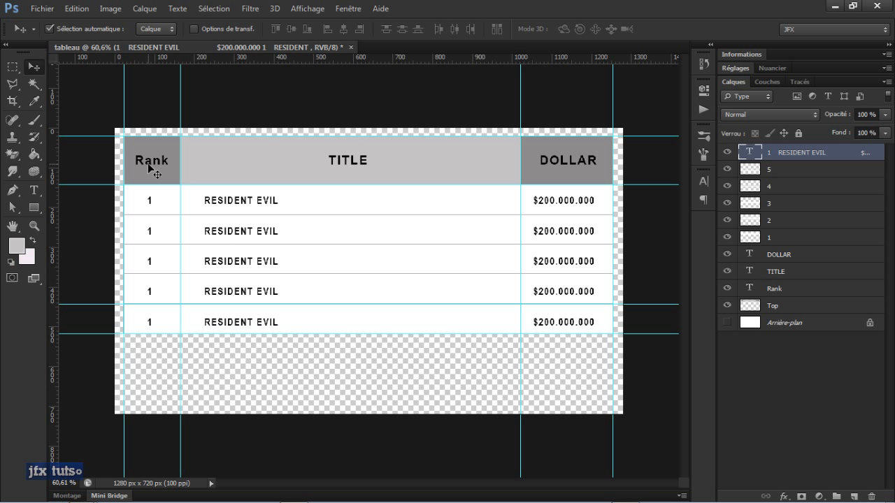
Step: Renumber the Rank entries of the fifth, fourth, third and second rows as 5, 4, 3 and 2
{"action": "key", "text": "t"}
{"action": "left_click", "coordinate": [152, 322]}
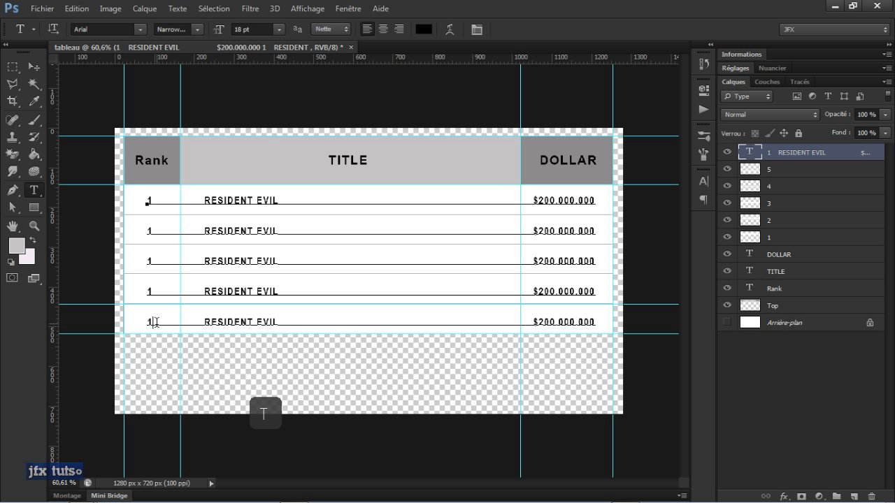
{"action": "left_click_drag", "start_coordinate": [153, 321], "coordinate": [146, 329]}
{"action": "type", "text": "5"}
{"action": "left_click_drag", "start_coordinate": [156, 288], "coordinate": [141, 292]}
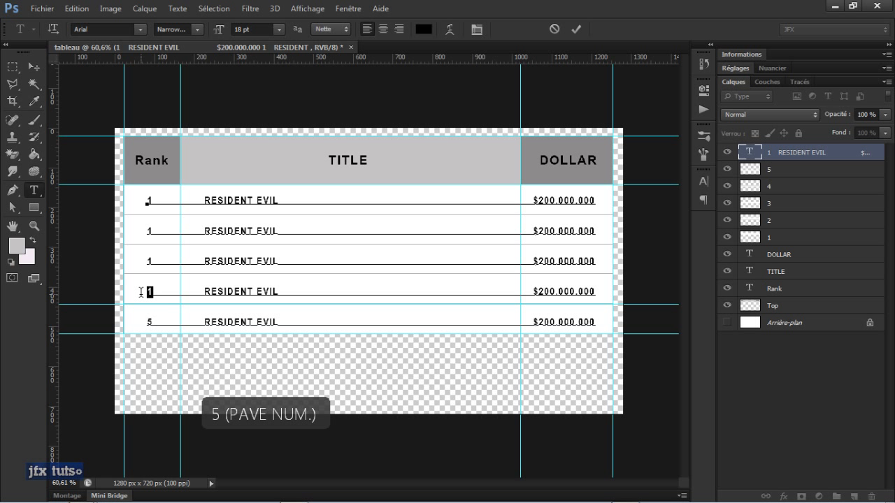
{"action": "type", "text": "4"}
{"action": "left_click_drag", "start_coordinate": [153, 261], "coordinate": [142, 264]}
{"action": "type", "text": "3"}
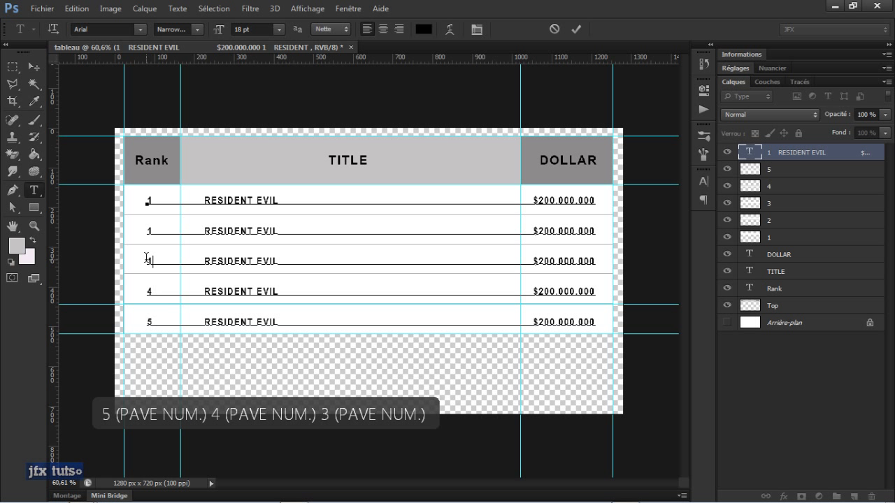
{"action": "left_click_drag", "start_coordinate": [153, 230], "coordinate": [143, 233]}
{"action": "type", "text": "2"}
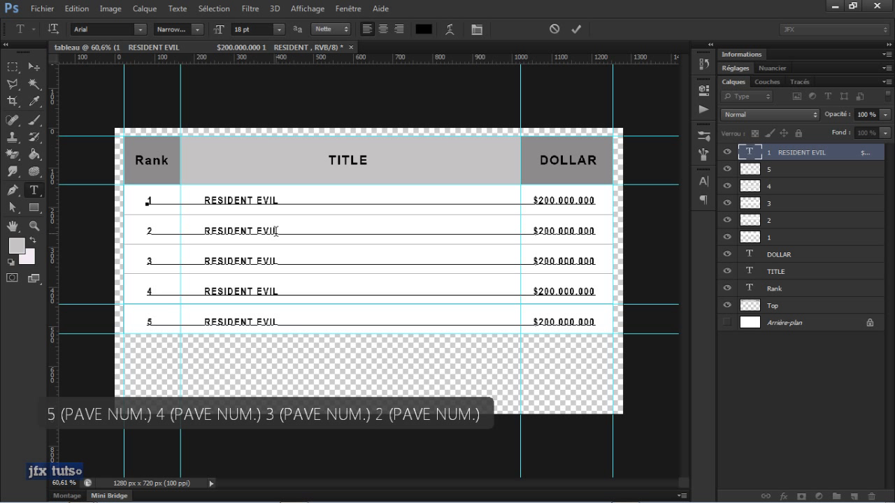
Step: Replace the first digit of the second row's dollar amount with "v" and commit the text edit
{"action": "left_click_drag", "start_coordinate": [540, 229], "coordinate": [545, 230]}
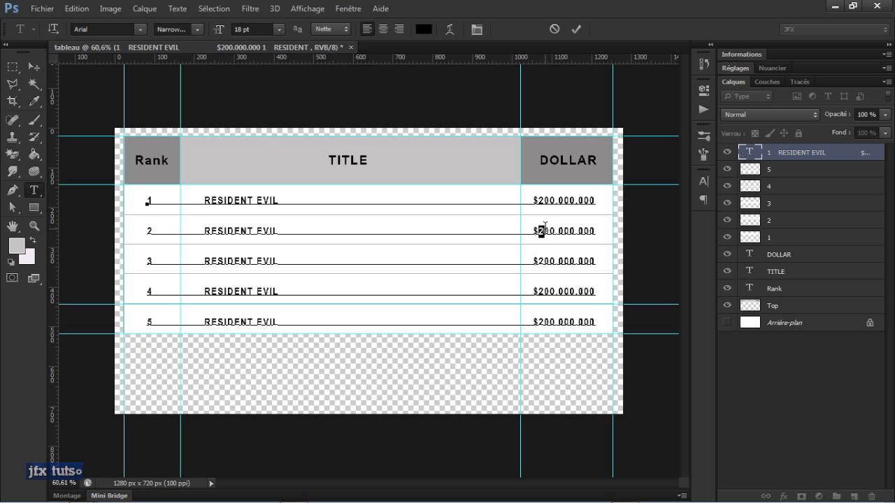
{"action": "type", "text": "v"}
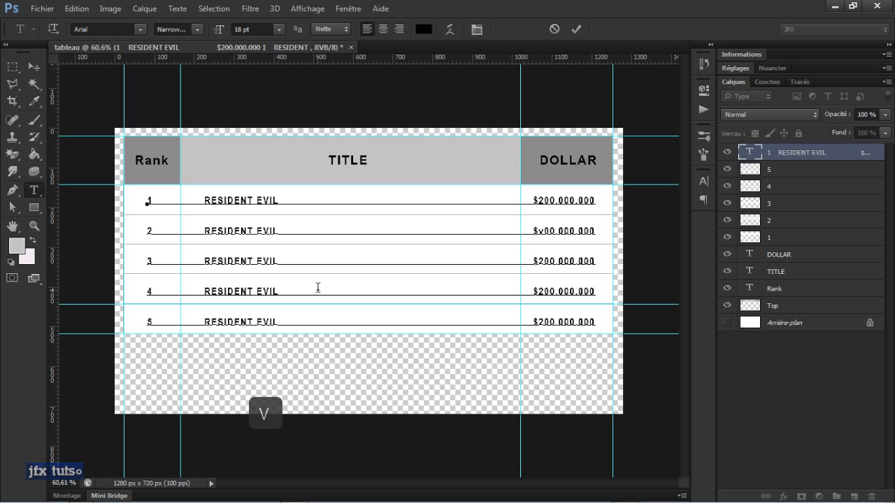
{"action": "left_click", "coordinate": [576, 29]}
Step: Rasterize the DOLLAR, TITLE and Rank text layers while they are selected together with the Top layer
{"action": "scroll", "coordinate": [399, 225], "scroll_direction": "up", "scroll_amount": 1}
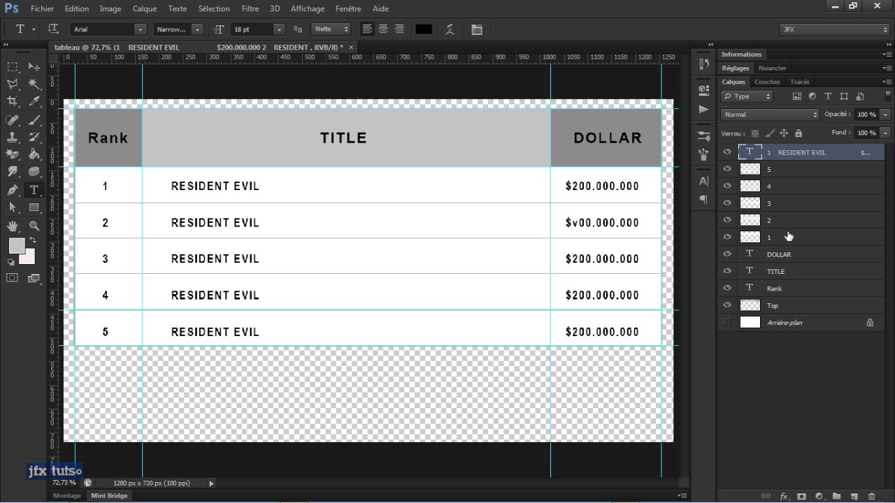
{"action": "left_click", "coordinate": [771, 256]}
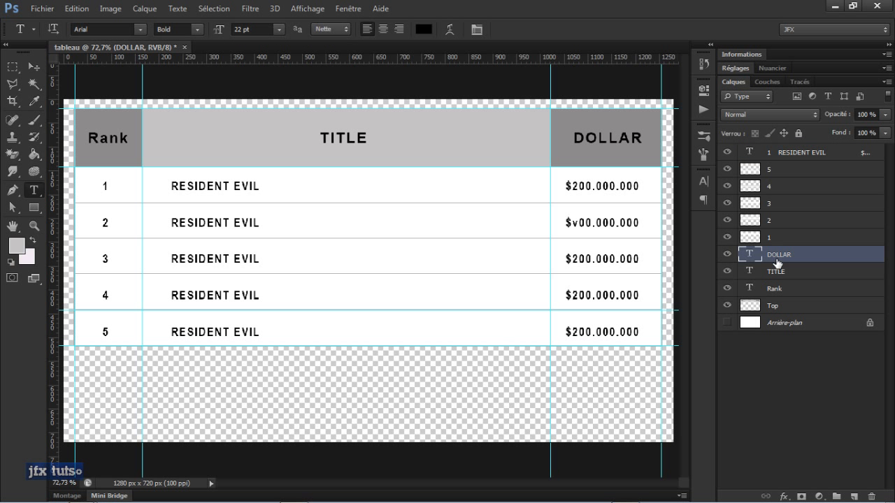
{"action": "left_click", "coordinate": [783, 290], "text": "shift"}
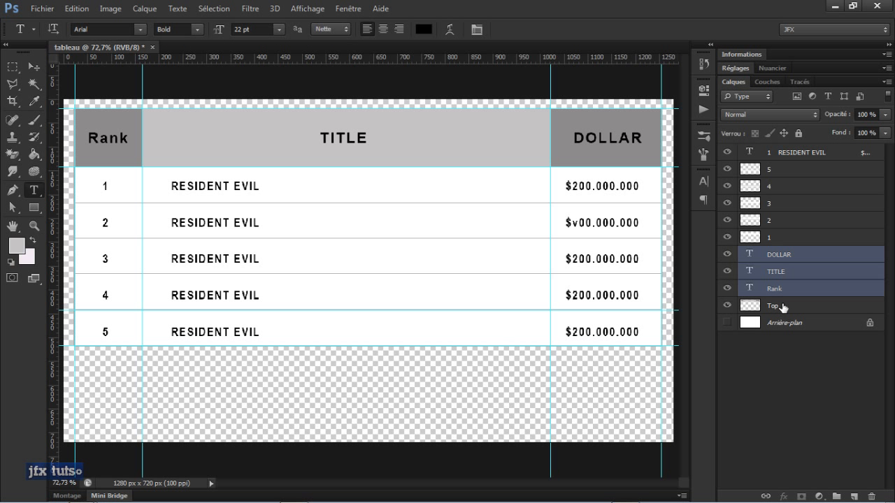
{"action": "left_click", "coordinate": [782, 307], "text": "shift"}
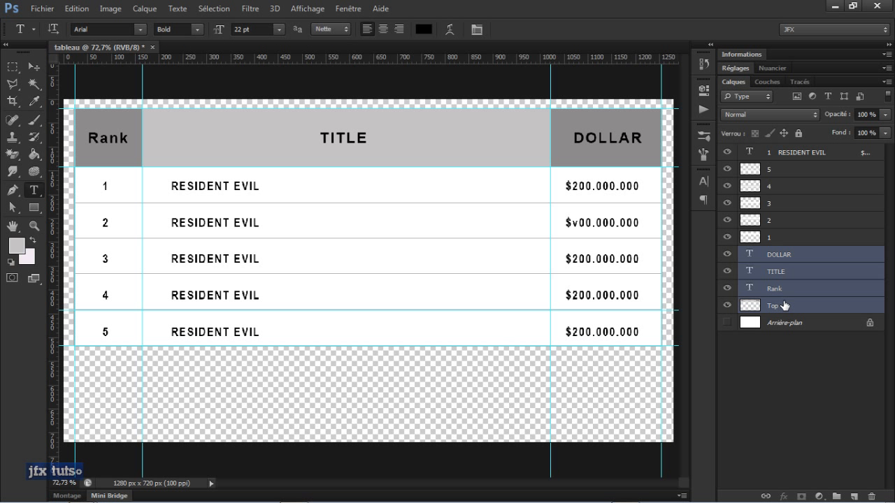
{"action": "right_click", "coordinate": [800, 258]}
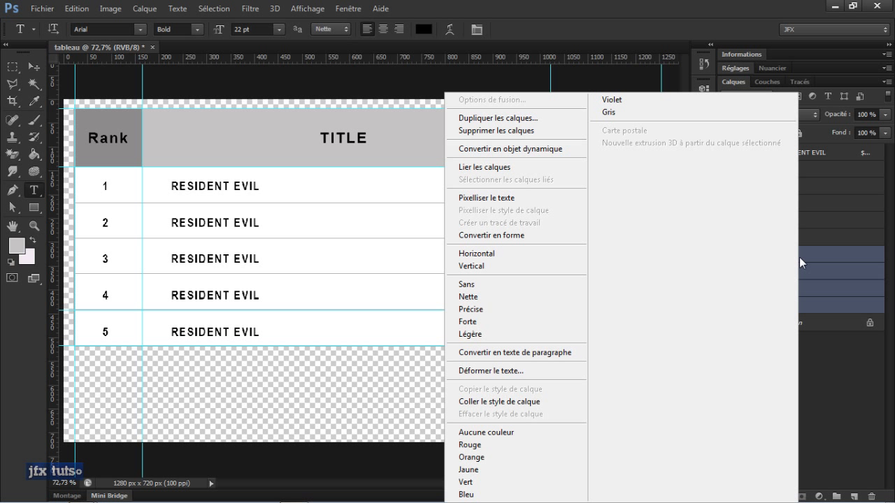
{"action": "left_click", "coordinate": [567, 201]}
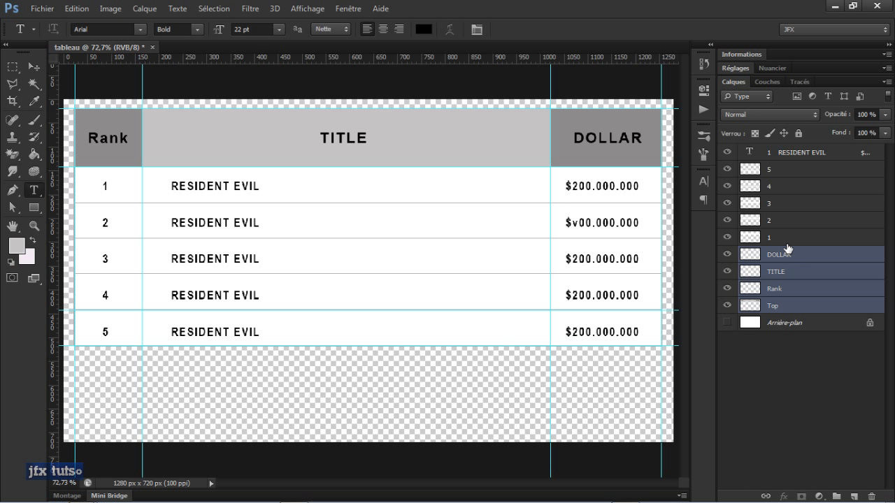
Step: Merge the selected DOLLAR, TITLE, Rank and Top layers, rename the merged layer "Top", and check its content by toggling visibility
{"action": "right_click", "coordinate": [785, 271]}
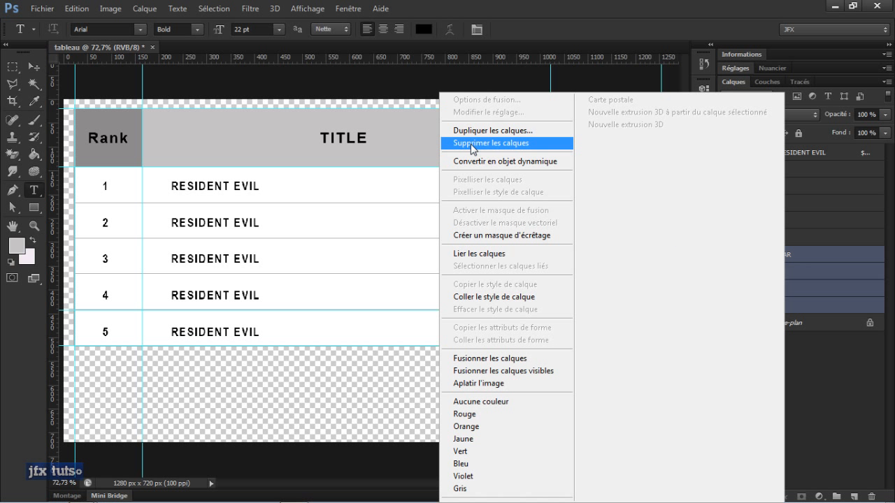
{"action": "left_click", "coordinate": [526, 358]}
{"action": "double_click", "coordinate": [779, 254]}
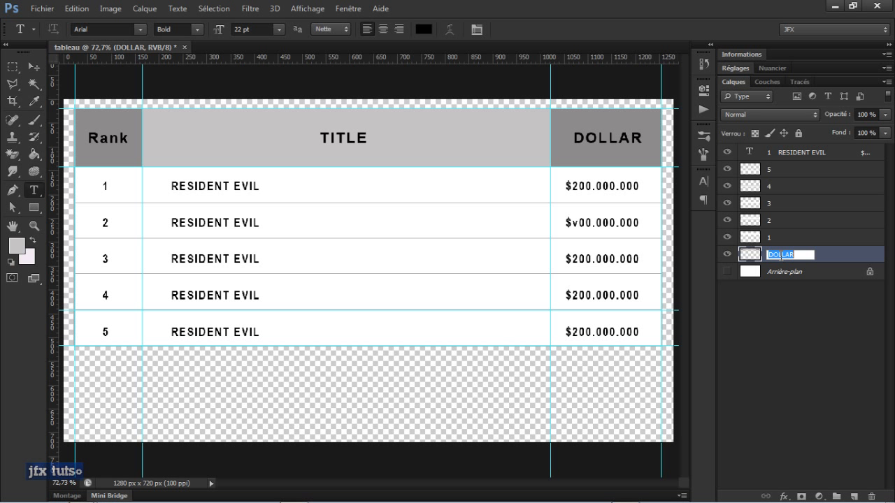
{"action": "type", "text": "Top"}
{"action": "key", "text": "Return"}
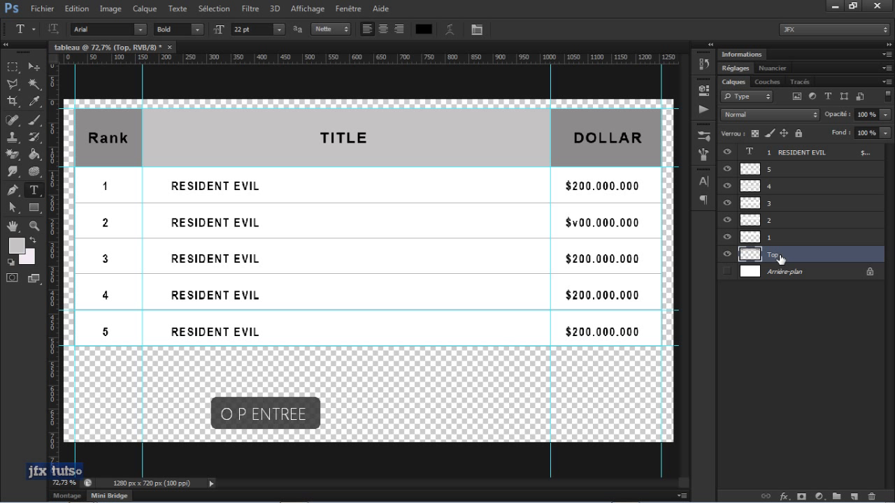
{"action": "left_click", "coordinate": [727, 255]}
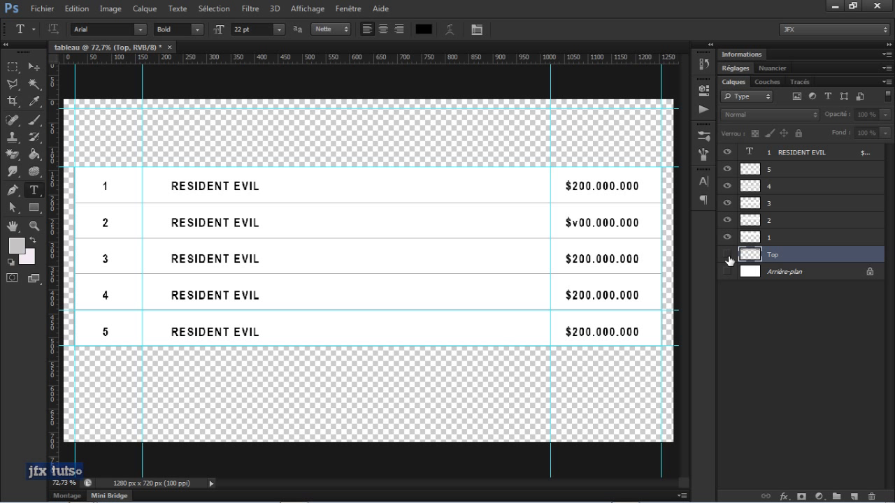
{"action": "left_click", "coordinate": [727, 254]}
Step: Rasterize the text layer that holds the five RESIDENT EVIL row entries
{"action": "key", "text": "v"}
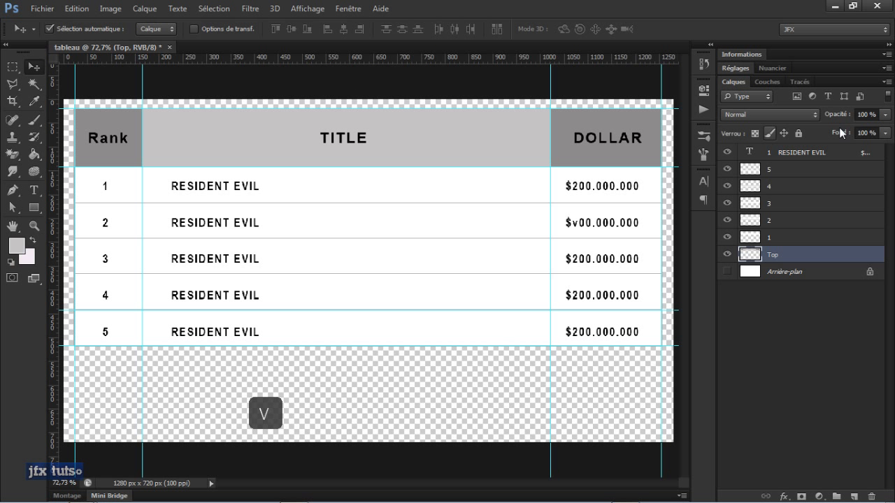
{"action": "left_click", "coordinate": [797, 154]}
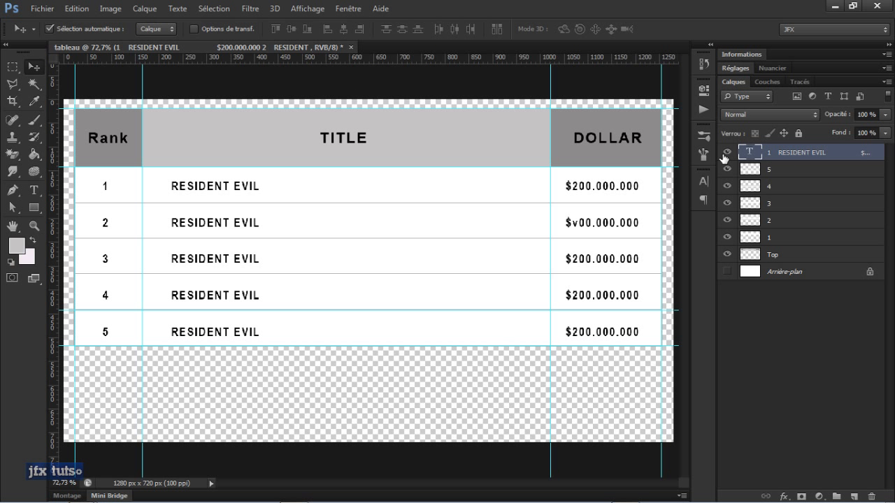
{"action": "right_click", "coordinate": [782, 156]}
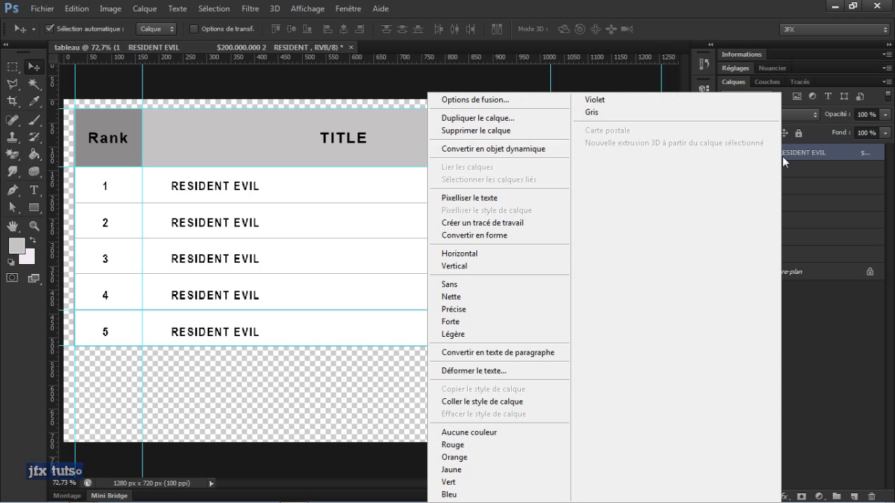
{"action": "left_click", "coordinate": [483, 200]}
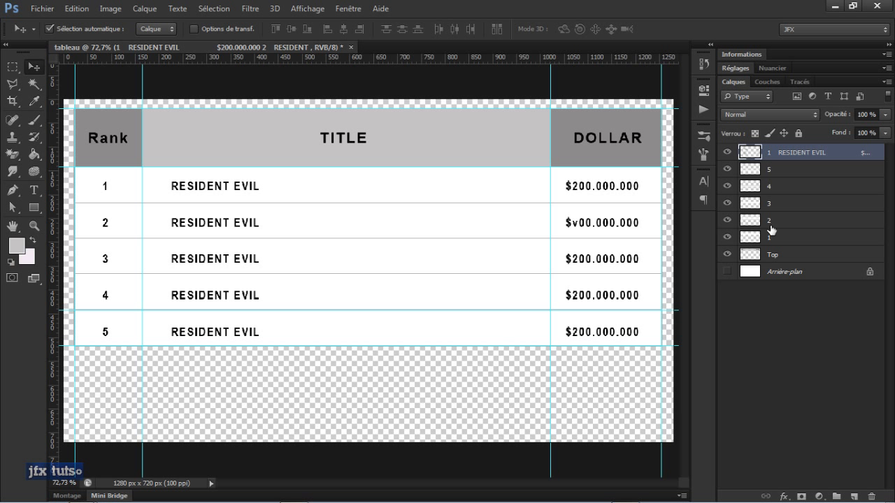
Step: Add horizontal guides along the borders below the first, second and third table rows
{"action": "left_click", "coordinate": [772, 256]}
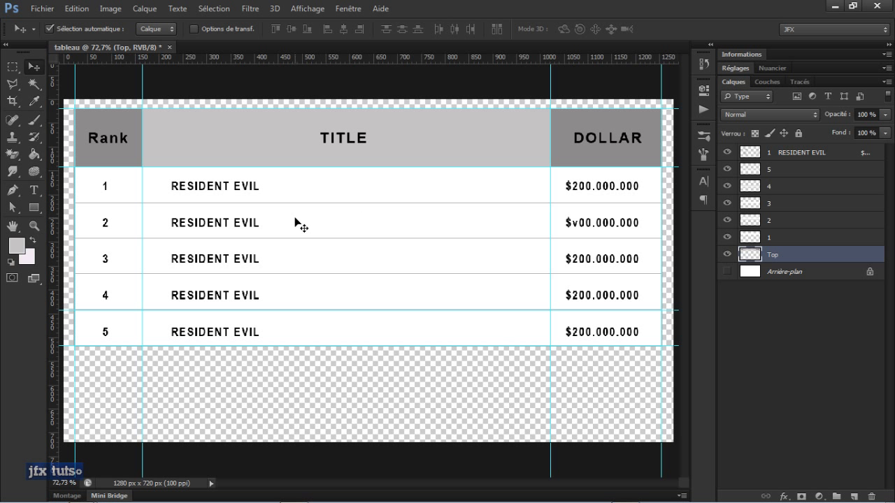
{"action": "left_click", "coordinate": [782, 155]}
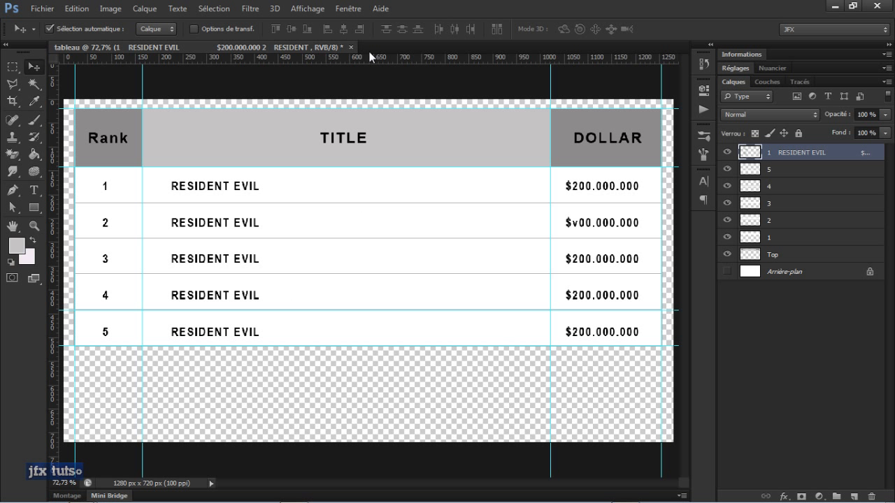
{"action": "left_click_drag", "start_coordinate": [369, 56], "coordinate": [339, 256]}
{"action": "scroll", "coordinate": [346, 277], "scroll_direction": "up", "scroll_amount": 5}
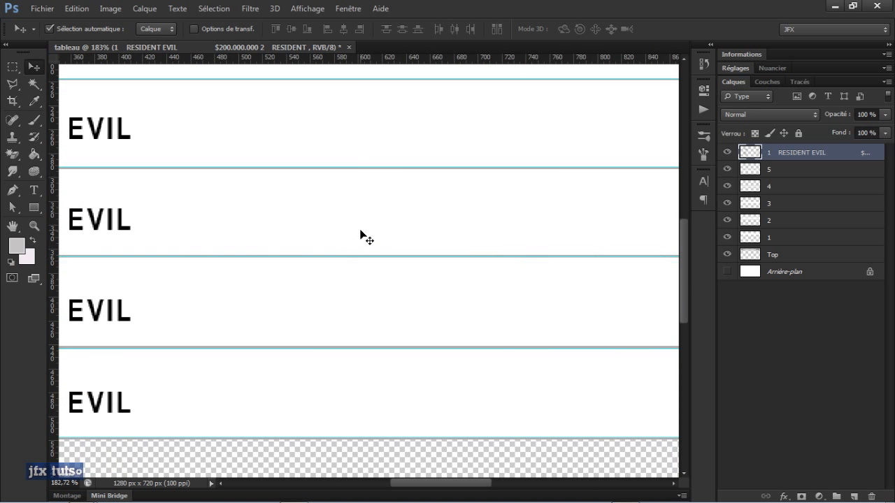
{"action": "scroll", "coordinate": [360, 237], "scroll_direction": "down", "scroll_amount": 5}
{"action": "scroll", "coordinate": [371, 216], "scroll_direction": "down", "scroll_amount": 2}
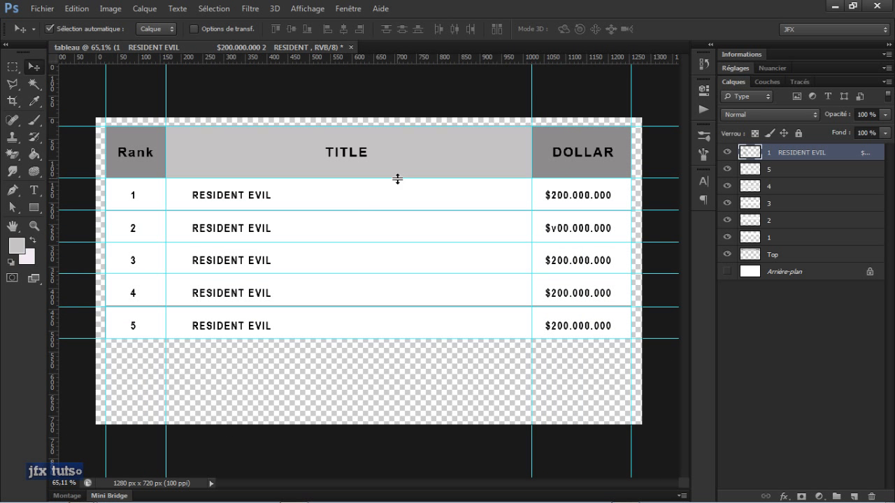
Step: Select the full header row of the Top layer with a rectangular marquee aligned to the guides and copy it
{"action": "left_click", "coordinate": [789, 256]}
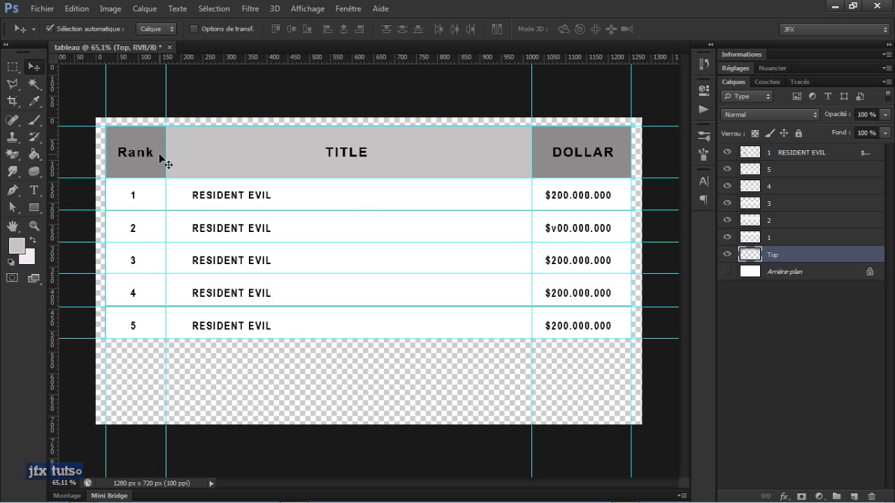
{"action": "key", "text": "m"}
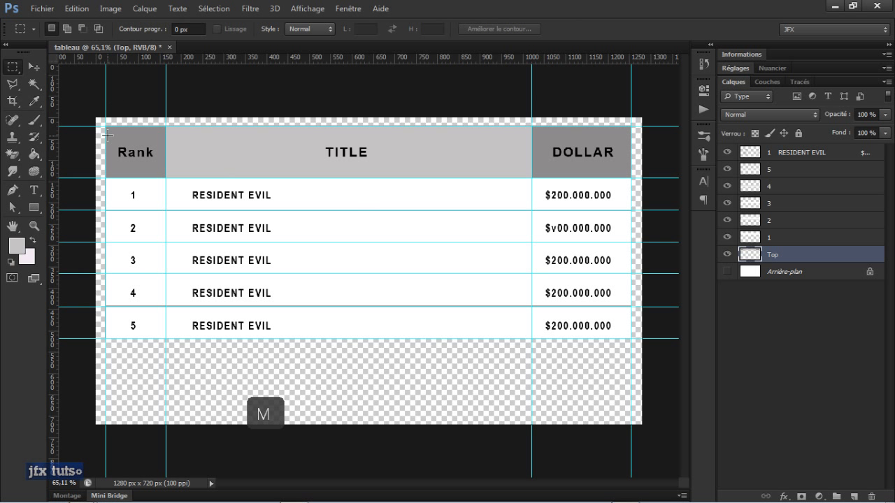
{"action": "left_click_drag", "start_coordinate": [106, 127], "coordinate": [632, 176]}
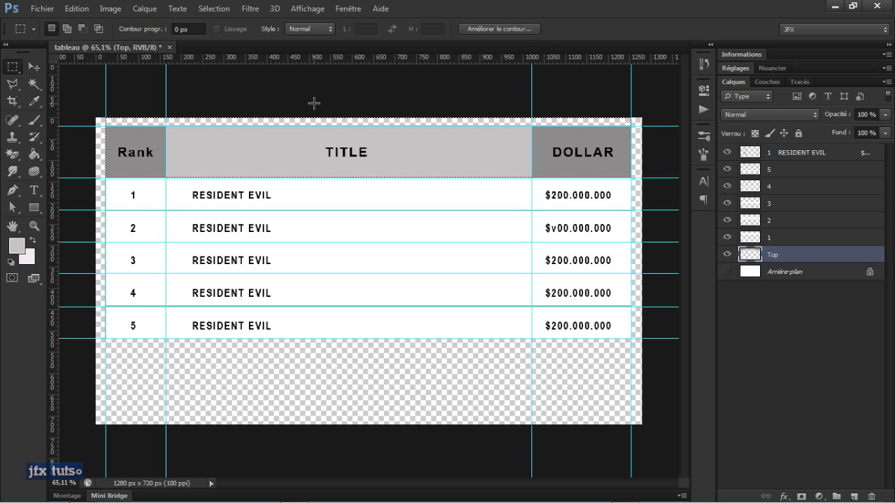
{"action": "key", "text": "ctrl+d"}
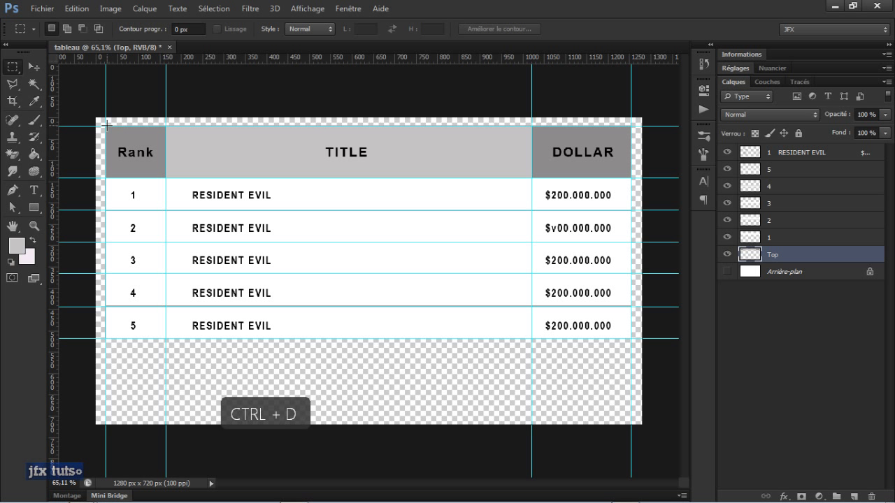
{"action": "left_click_drag", "start_coordinate": [106, 126], "coordinate": [631, 177]}
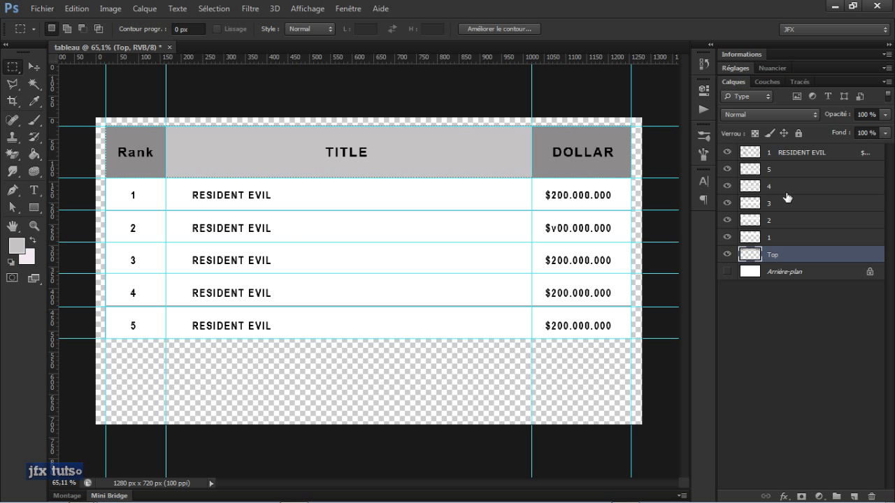
{"action": "key", "text": "ctrl+c"}
{"action": "key", "text": "ctrl+c"}
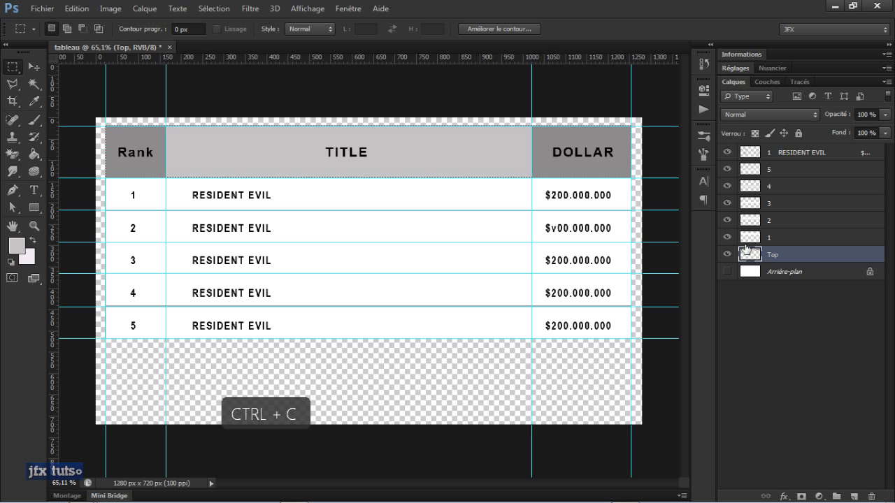
Step: Paste the copied header into a new 1231 x 123 px clipboard-sized document and hide its background layer
{"action": "key", "text": "ctrl+n"}
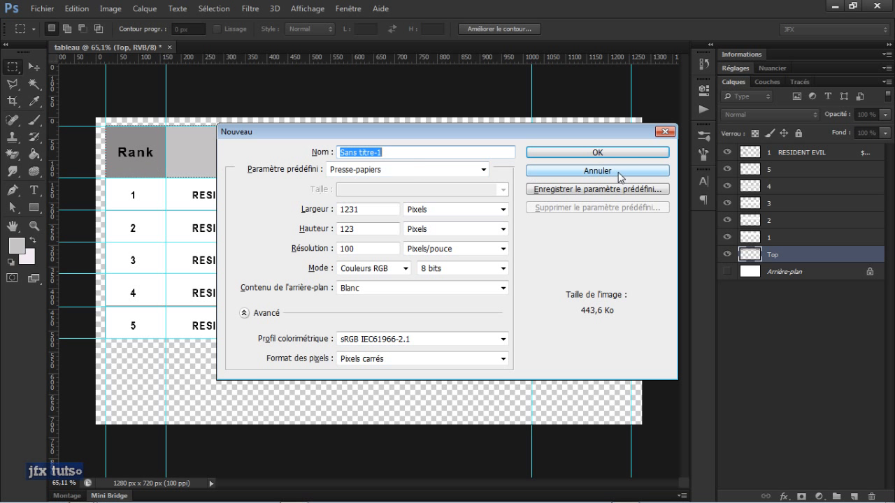
{"action": "left_click", "coordinate": [606, 153]}
{"action": "key", "text": "ctrl+v"}
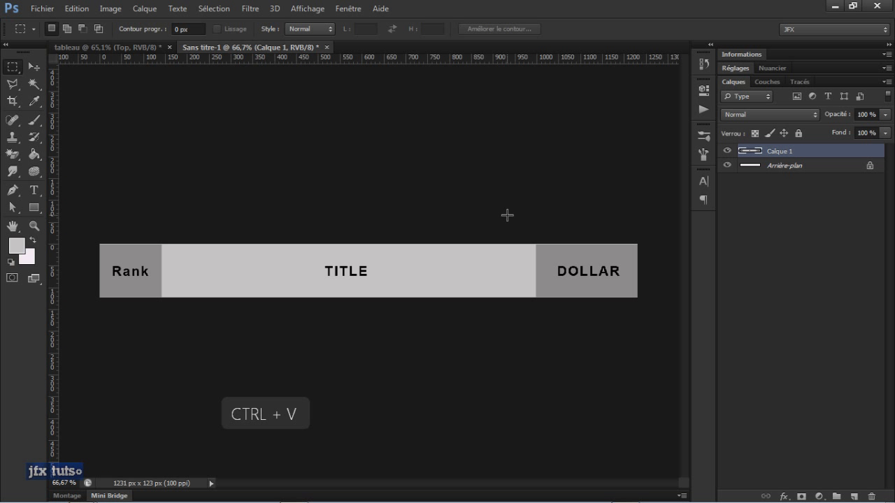
{"action": "left_click", "coordinate": [743, 166]}
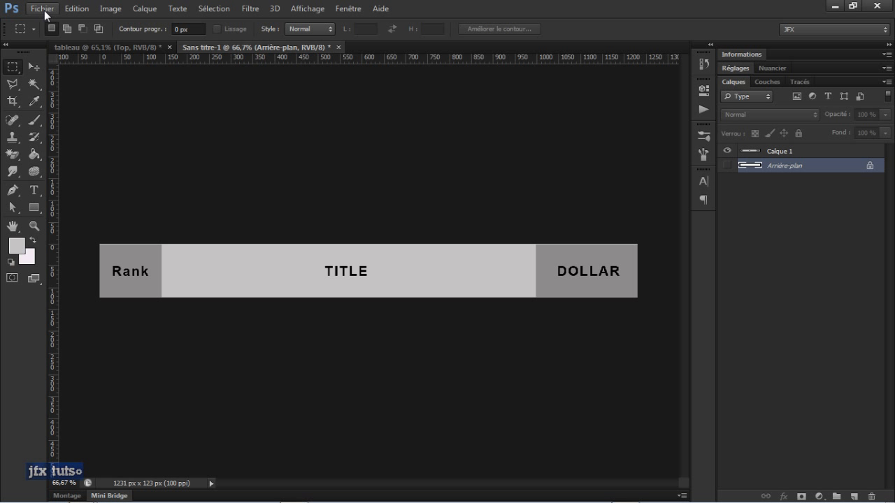
Step: Choose PNG for saving the header image in the img folder, cancel the save, and close the document without saving
{"action": "key", "text": "ctrl+s"}
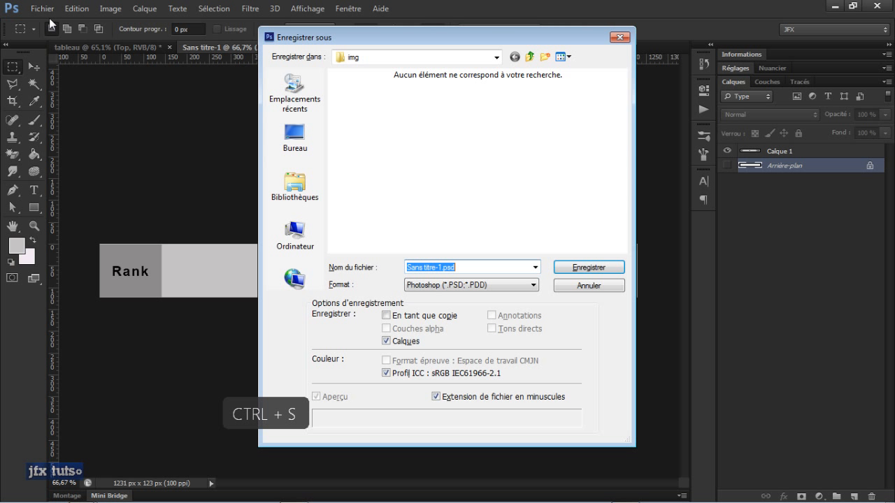
{"action": "left_click", "coordinate": [492, 287]}
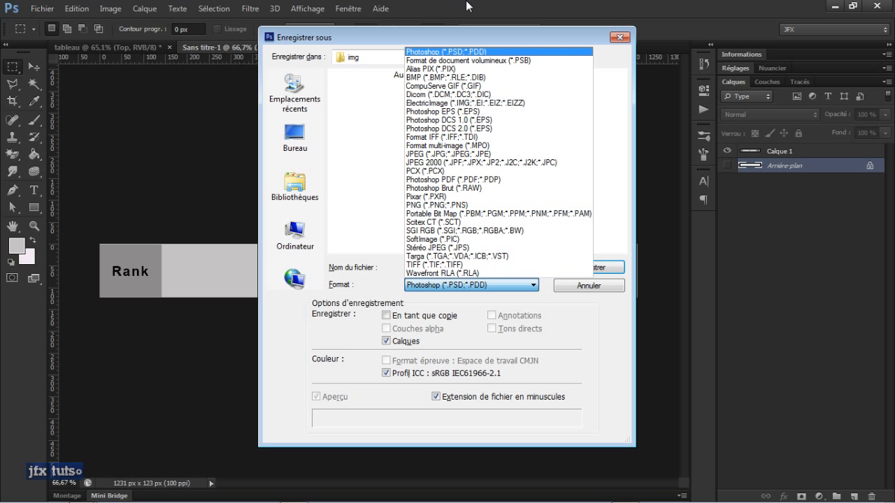
{"action": "left_click", "coordinate": [431, 205]}
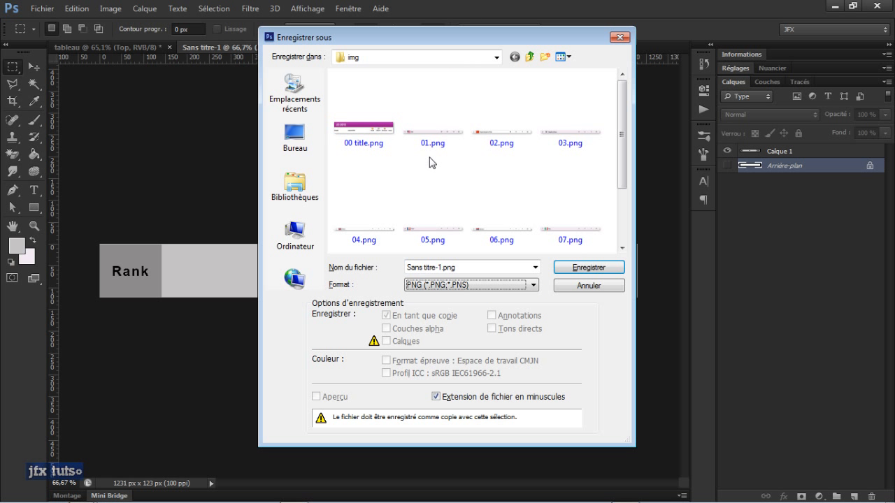
{"action": "left_click_drag", "start_coordinate": [493, 267], "coordinate": [350, 273]}
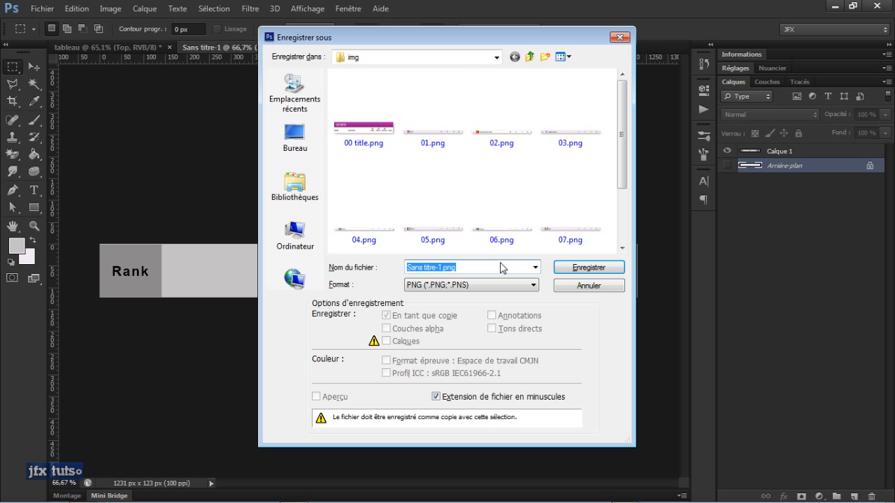
{"action": "left_click", "coordinate": [589, 285]}
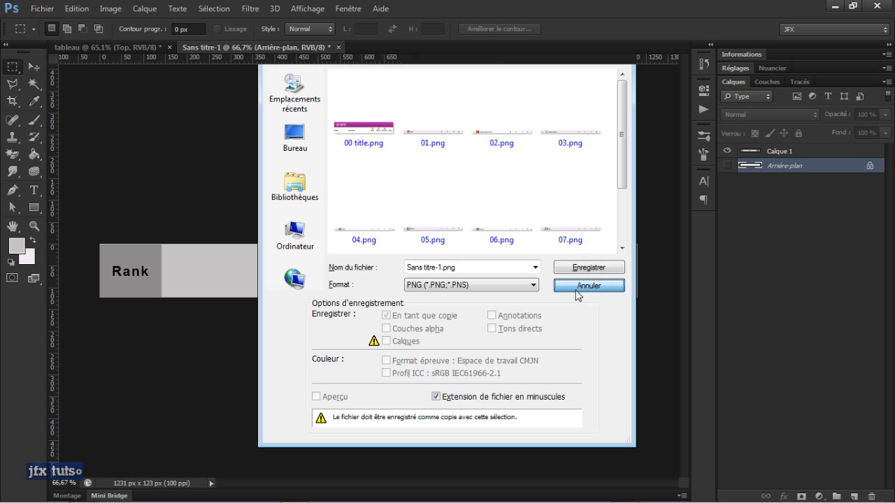
{"action": "key", "text": "ctrl+w"}
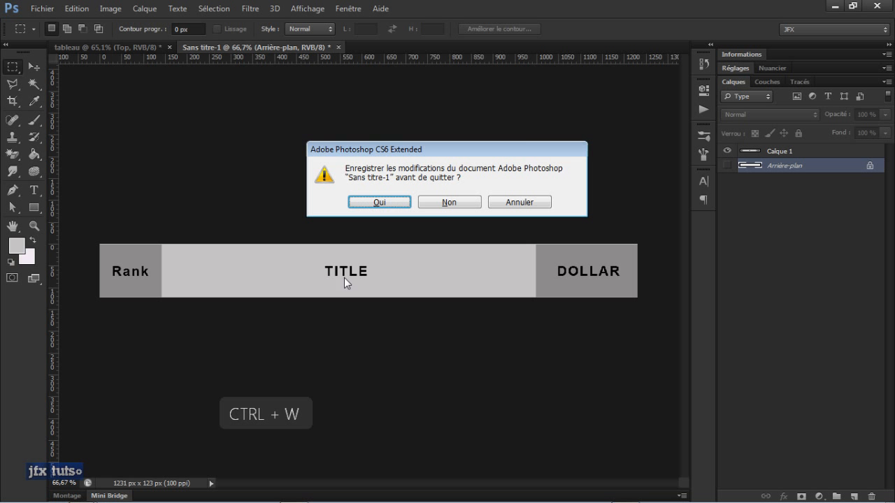
{"action": "left_click", "coordinate": [448, 204]}
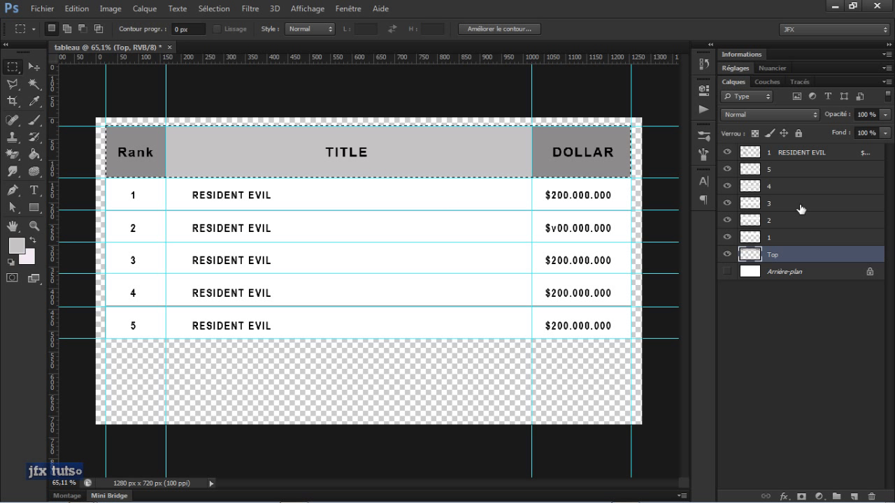
Step: Copy the first table row from layer 1 with a guide-aligned marquee and paste it into a new 1231 x 77 px document
{"action": "left_click", "coordinate": [774, 239]}
{"action": "key", "text": "ctrl+d"}
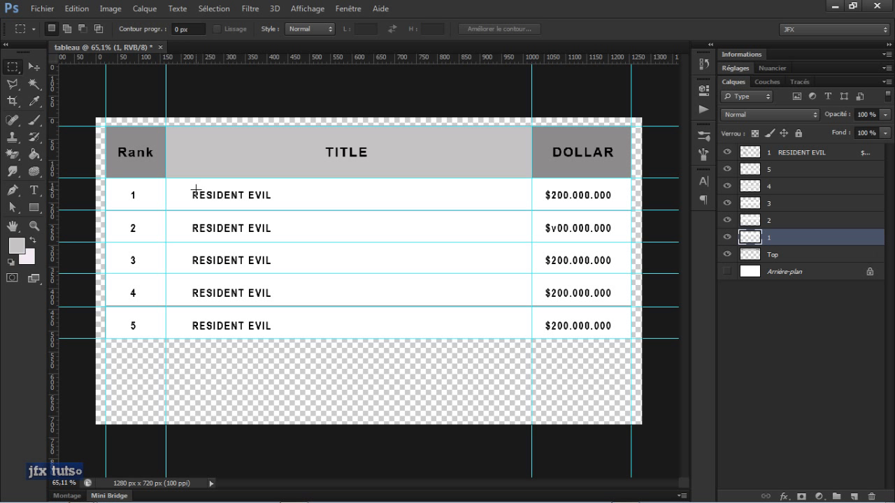
{"action": "left_click_drag", "start_coordinate": [106, 179], "coordinate": [633, 205]}
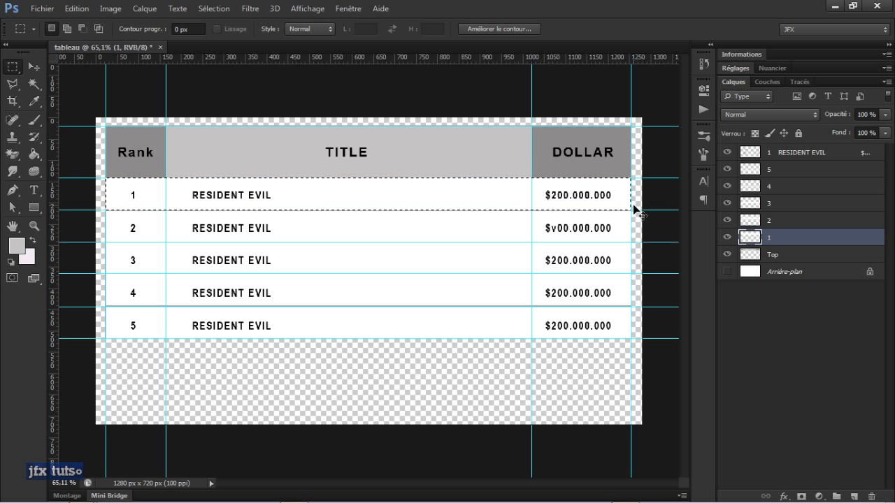
{"action": "key", "text": "ctrl+c"}
{"action": "key", "text": "ctrl+n"}
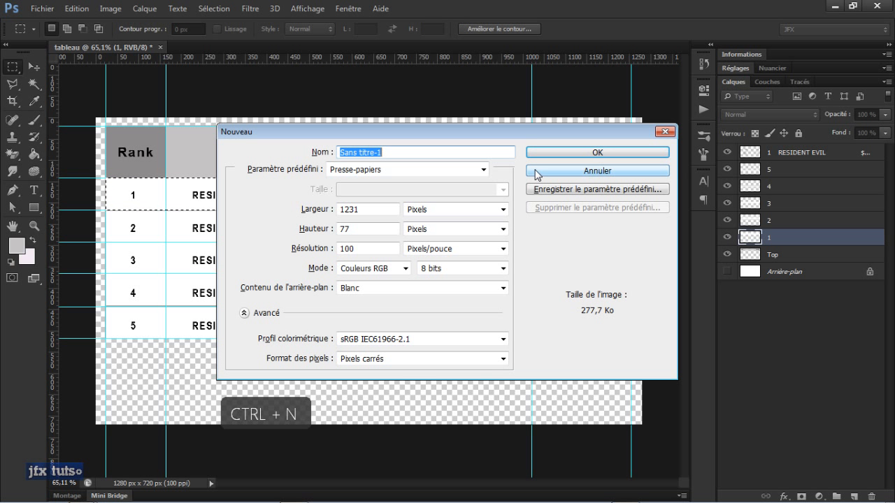
{"action": "left_click", "coordinate": [553, 154]}
{"action": "key", "text": "ctrl+v"}
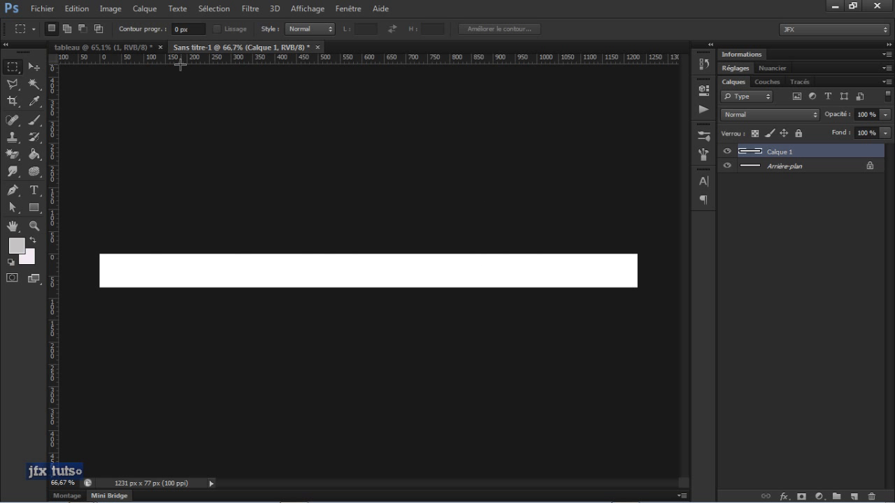
Step: Return to the tableau document and merge the RESIDENT EVIL text layer with row layers 5 to 1
{"action": "left_click", "coordinate": [149, 48]}
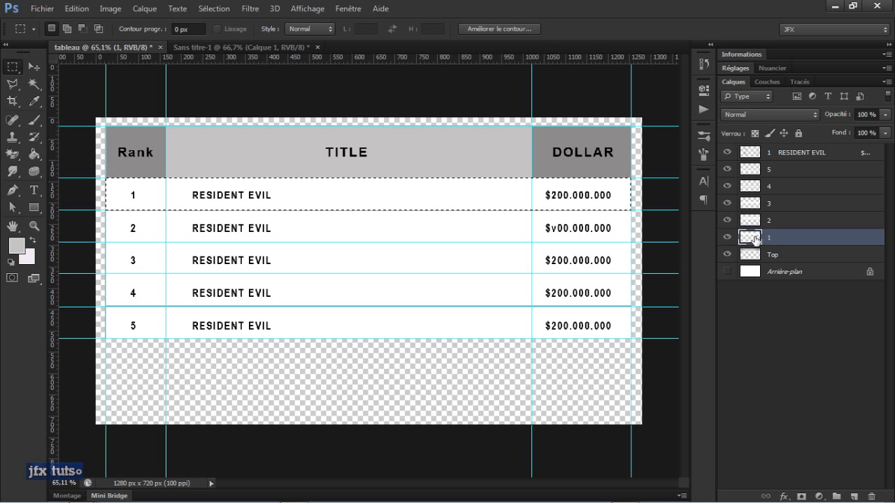
{"action": "key", "text": "ctrl+c"}
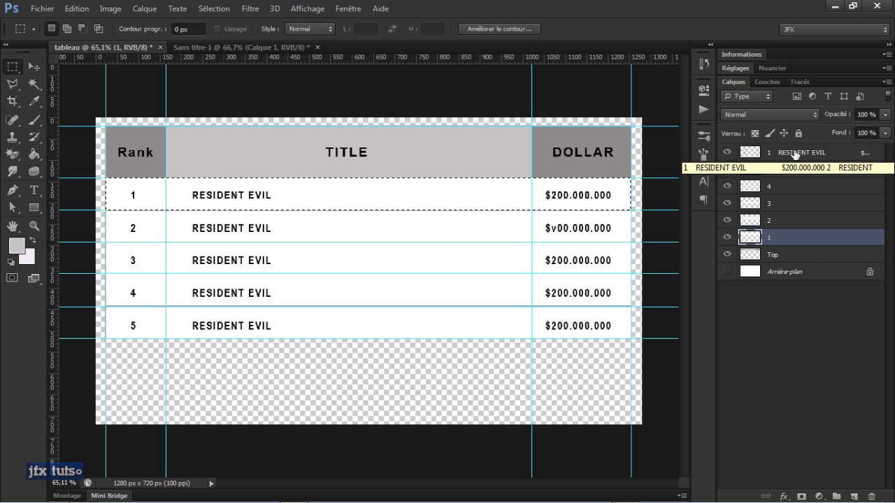
{"action": "left_click", "coordinate": [781, 167]}
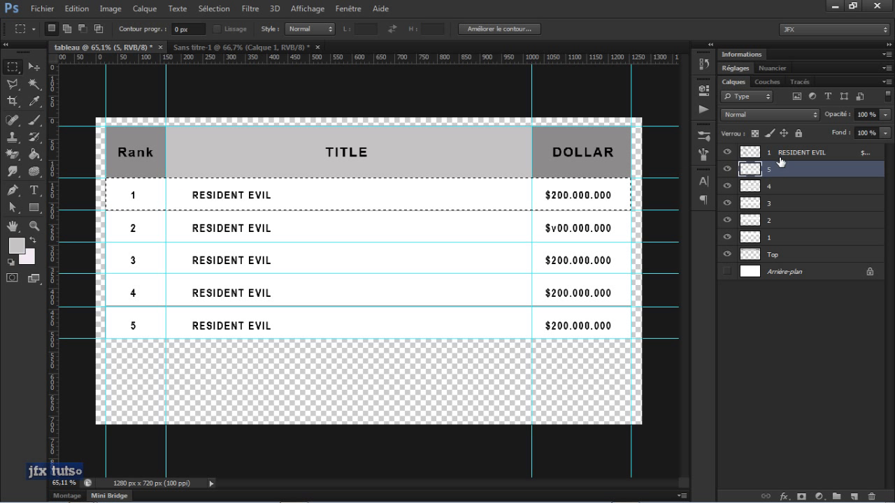
{"action": "left_click", "coordinate": [781, 155]}
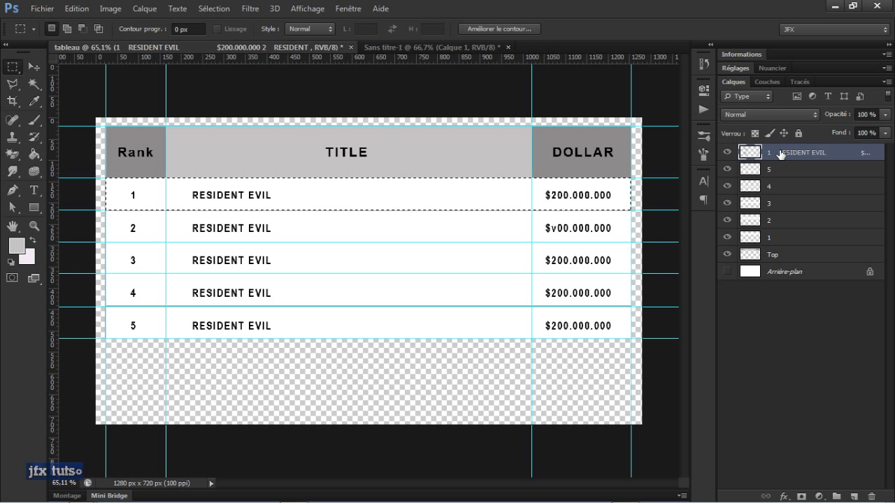
{"action": "left_click", "coordinate": [773, 239], "text": "shift"}
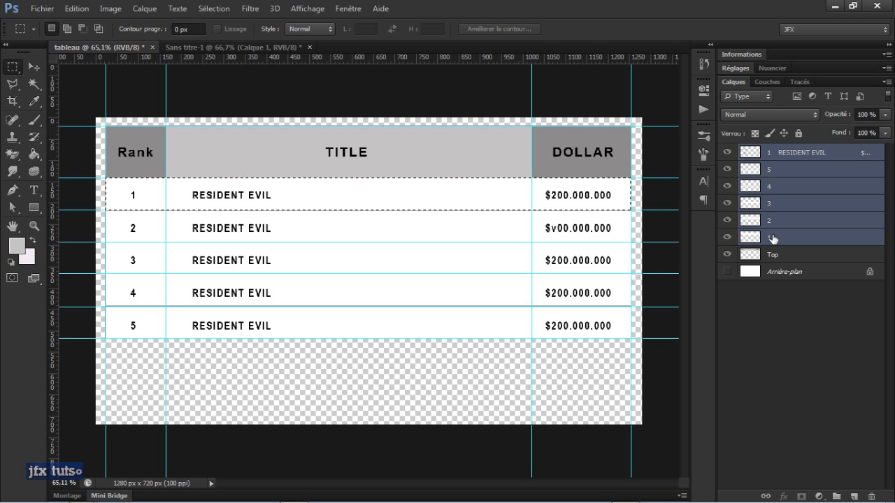
{"action": "key", "text": "ctrl+e"}
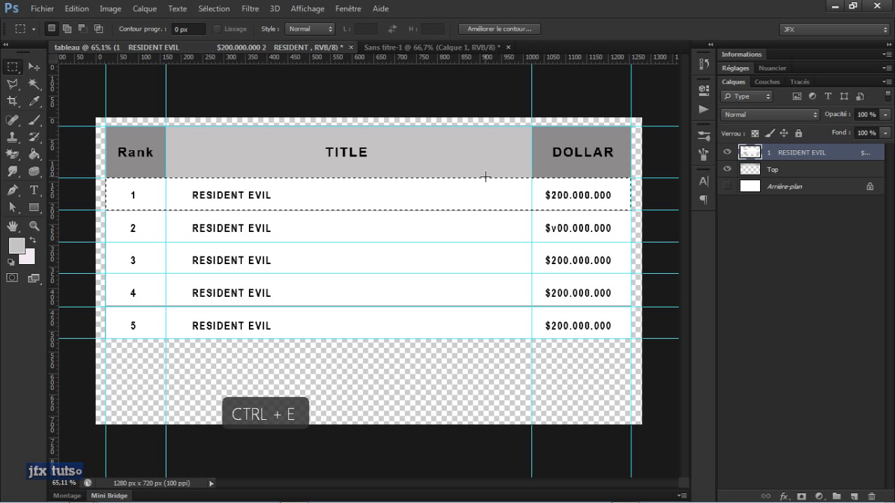
Step: Copy the selected first row from the merged layer and paste it into the 1231 x 77 px document
{"action": "key", "text": "ctrl+c"}
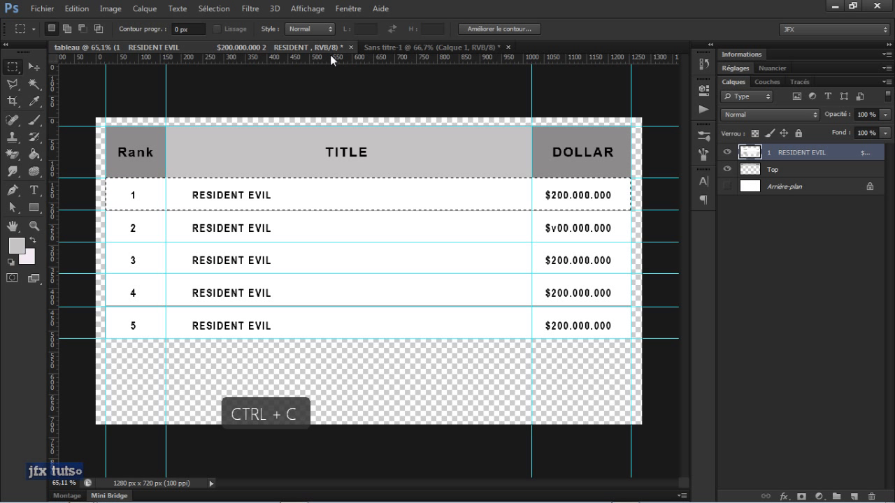
{"action": "left_click", "coordinate": [405, 46]}
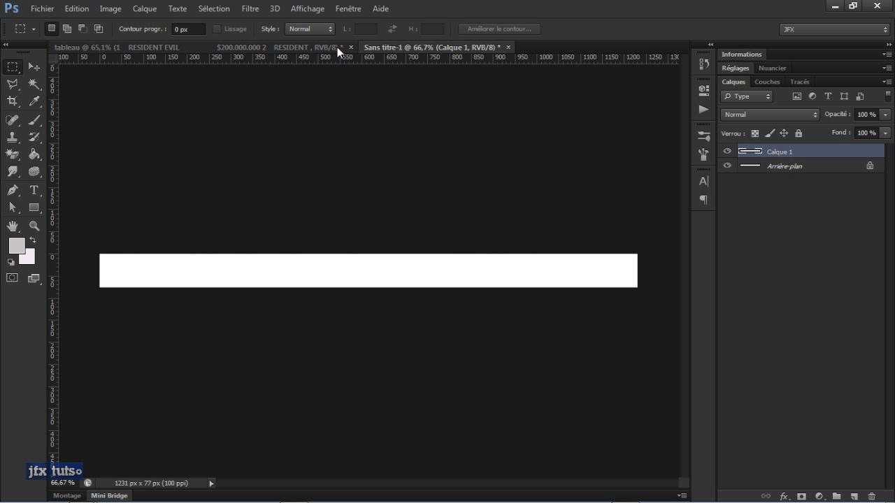
{"action": "key", "text": "ctrl+v"}
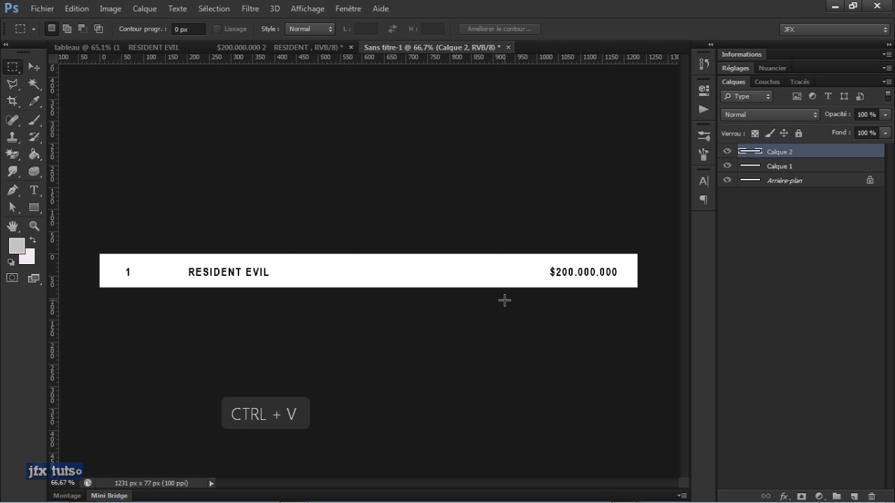
Step: Delete Calque 1 and the background layer, keeping only the pasted row layer Calque 2
{"action": "left_click", "coordinate": [758, 202]}
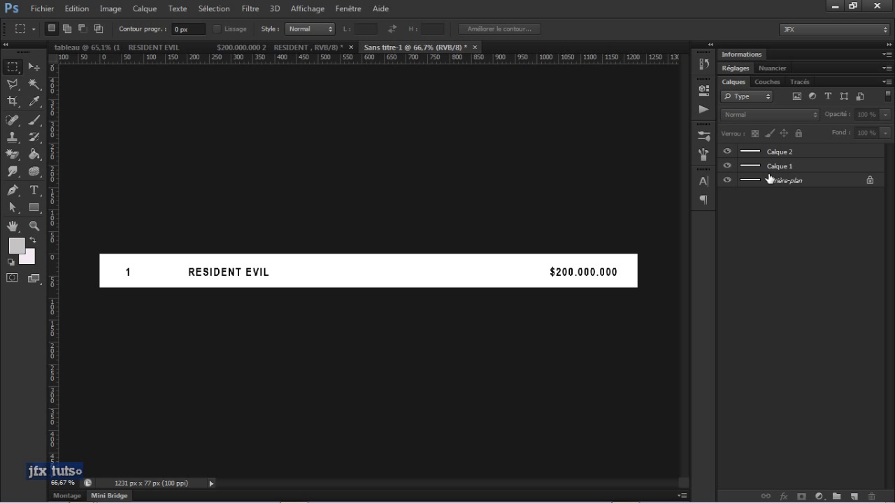
{"action": "left_click", "coordinate": [759, 169]}
{"action": "key", "text": "BackSpace"}
{"action": "key", "text": "BackSpace"}
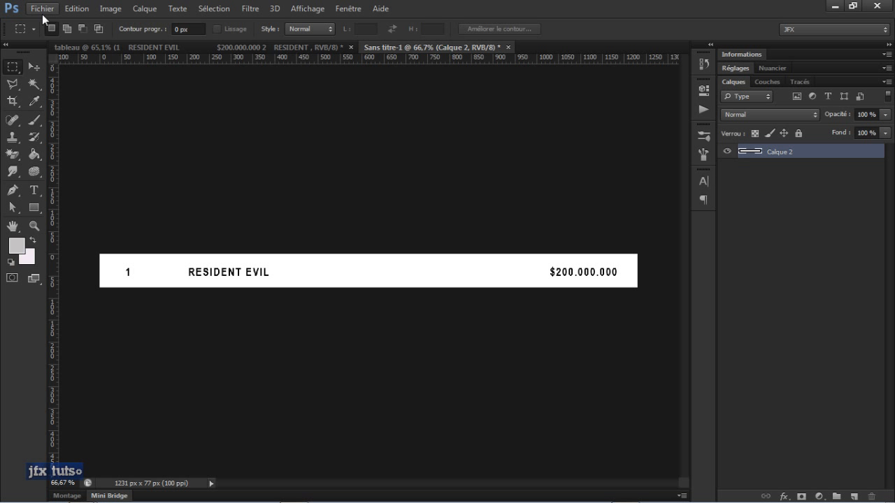
Step: Set up saving the row image as a PNG named 01 in the img folder and cancel the save
{"action": "key", "text": "ctrl+s"}
{"action": "left_click", "coordinate": [440, 285]}
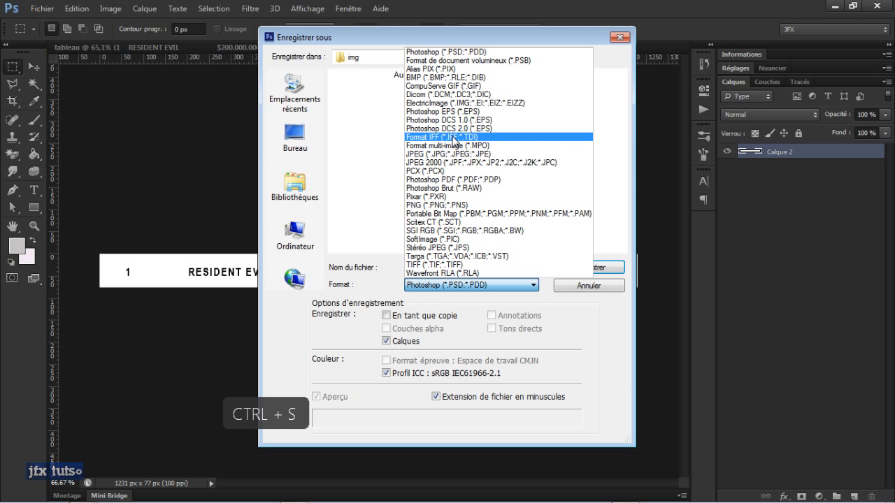
{"action": "left_click", "coordinate": [423, 205]}
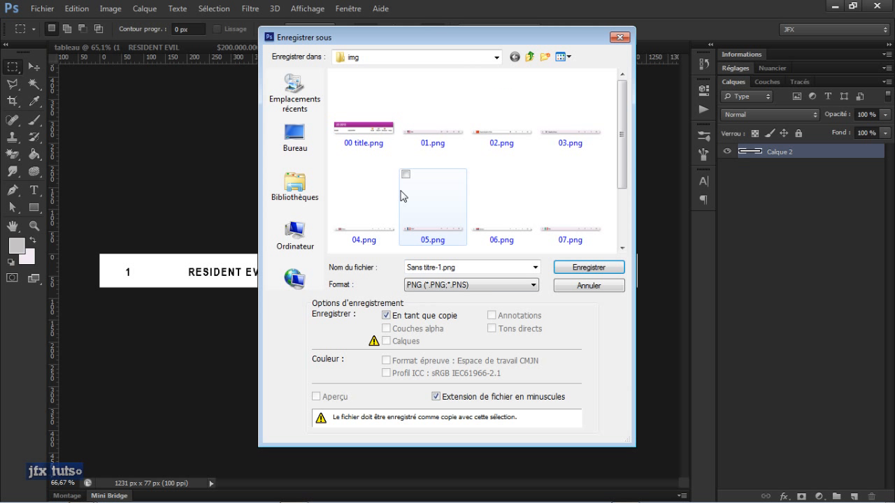
{"action": "left_click", "coordinate": [462, 266]}
{"action": "type", "text": "01"}
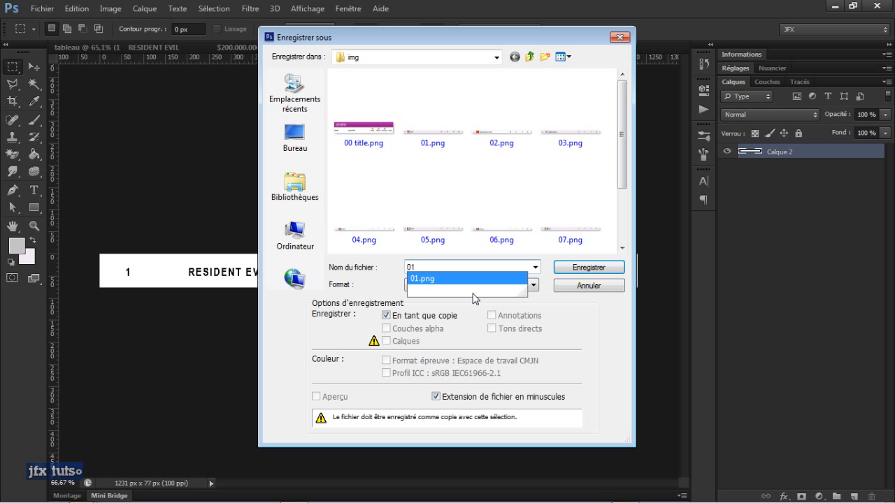
{"action": "left_click", "coordinate": [594, 287]}
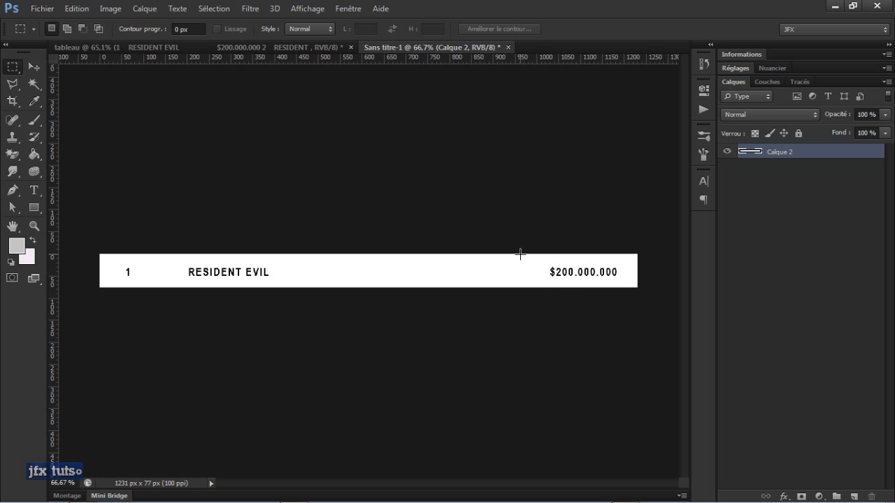
Step: Close the 1231 x 77 px row document without saving and switch to the Delay Expression project in After Effects
{"action": "key", "text": "ctrl+w"}
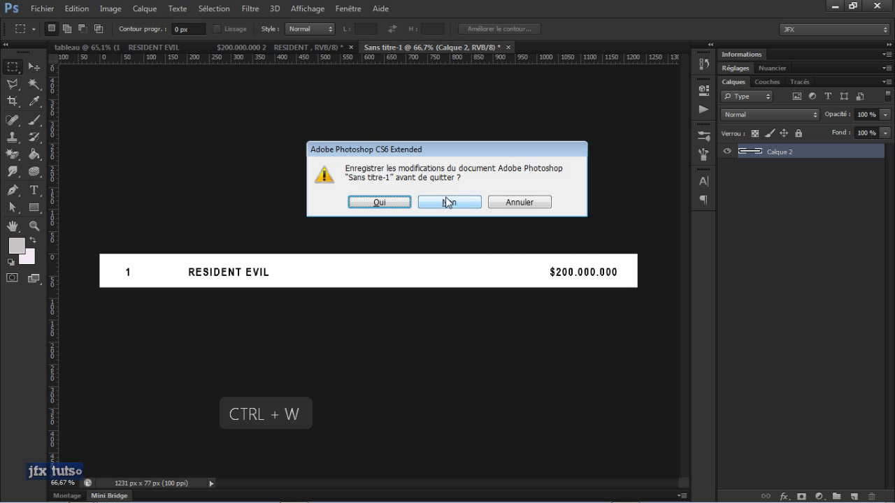
{"action": "left_click", "coordinate": [448, 202]}
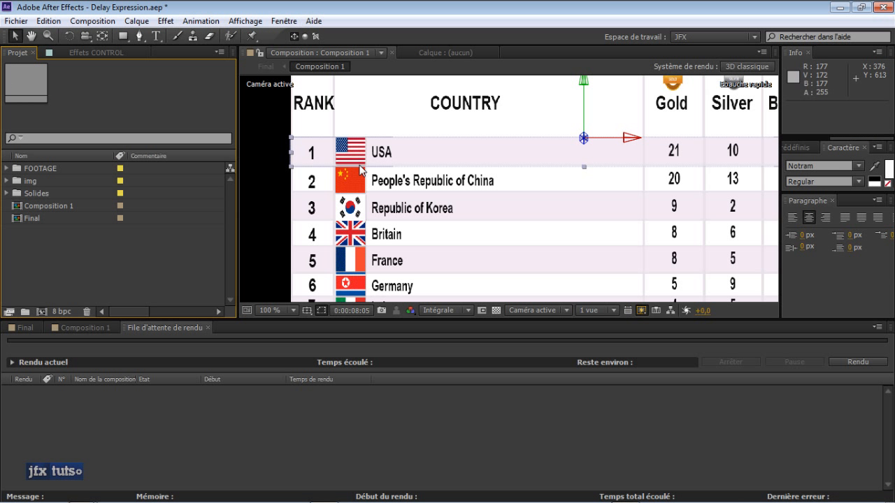
{"action": "scroll", "coordinate": [709, 277], "scroll_direction": "down", "scroll_amount": 2}
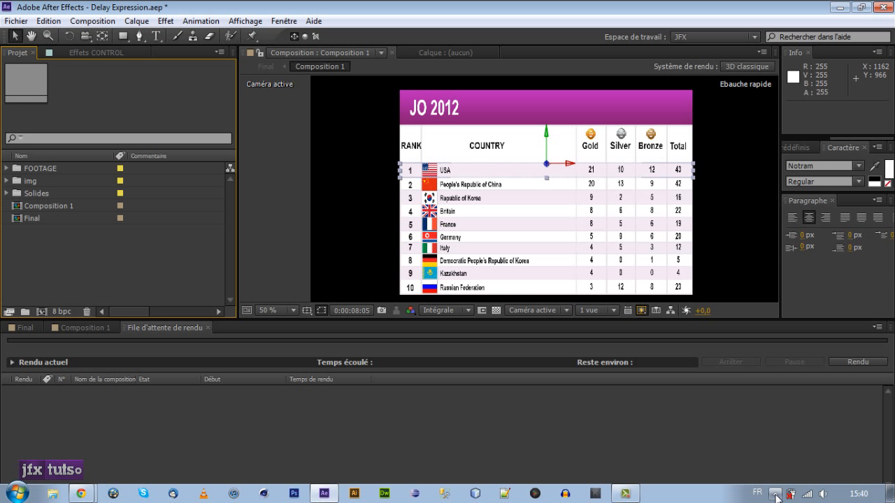
{"action": "left_click", "coordinate": [774, 493]}
{"action": "right_click", "coordinate": [773, 439]}
{"action": "left_click", "coordinate": [794, 414]}
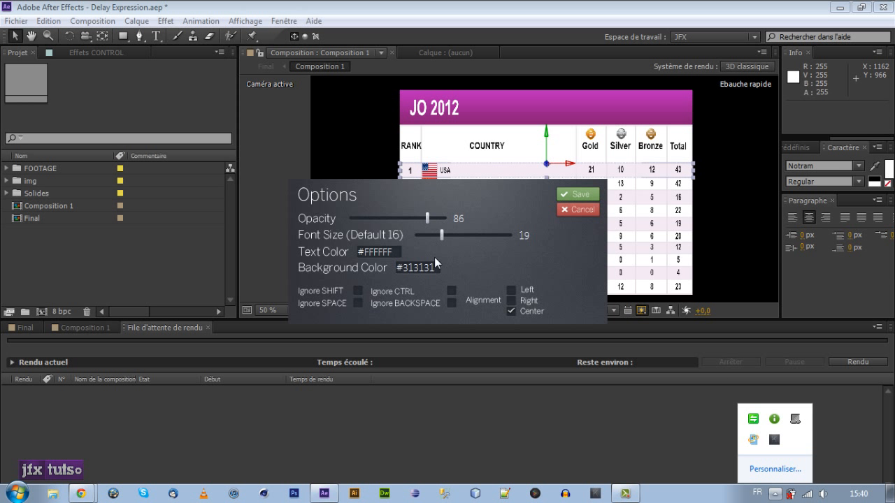
{"action": "left_click", "coordinate": [567, 204]}
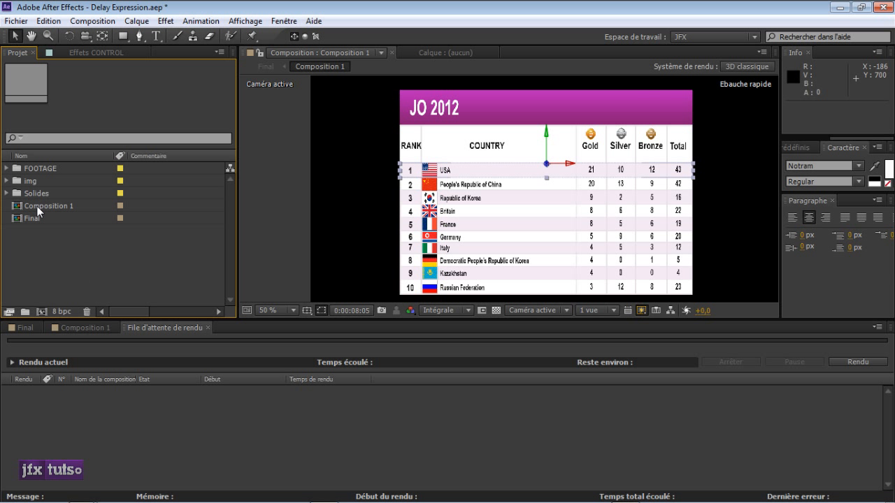
Step: Select all PNG images in the img folder for import as footage and cancel the import
{"action": "double_click", "coordinate": [82, 253]}
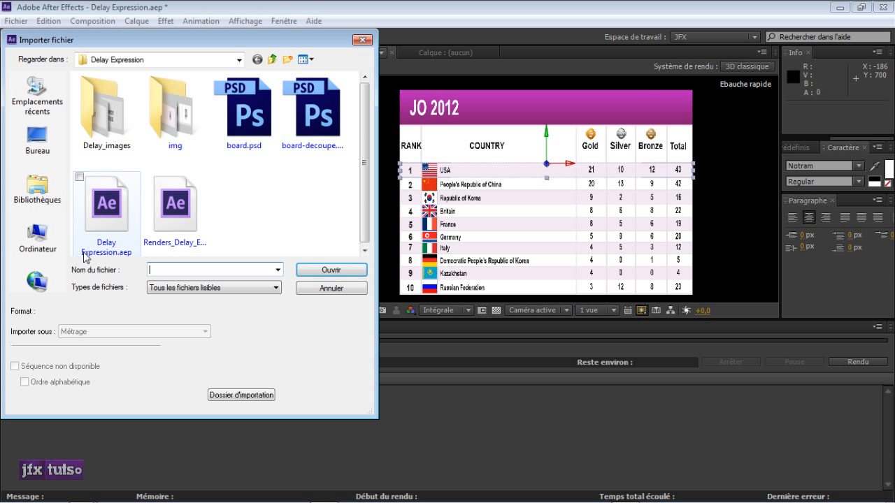
{"action": "double_click", "coordinate": [168, 123]}
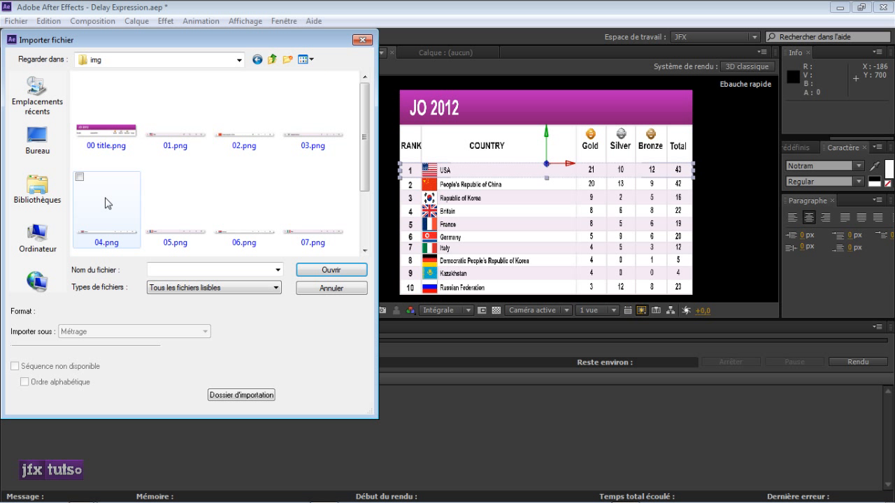
{"action": "key", "text": "ctrl+a"}
{"action": "left_click", "coordinate": [115, 334]}
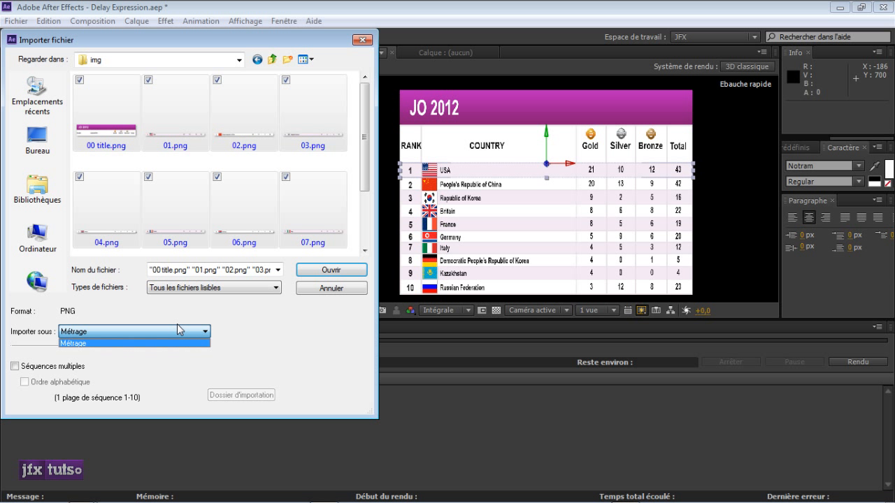
{"action": "left_click", "coordinate": [338, 288]}
{"action": "left_click", "coordinate": [336, 294]}
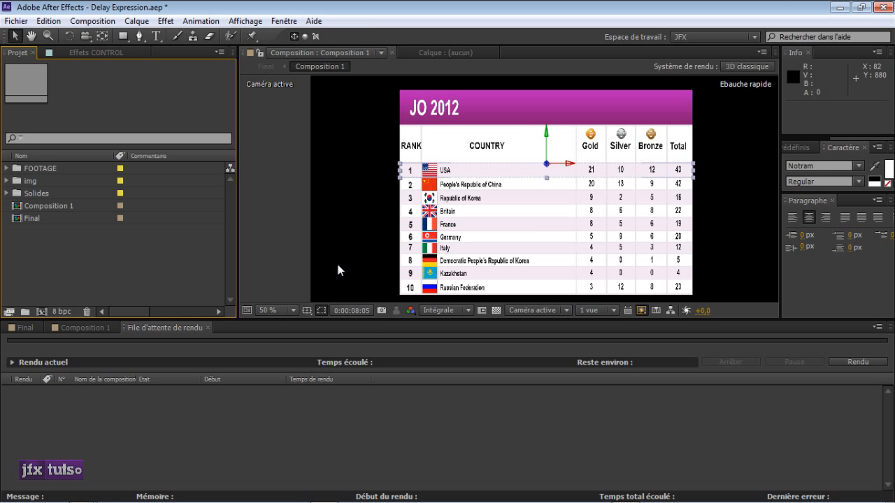
{"action": "double_click", "coordinate": [93, 251]}
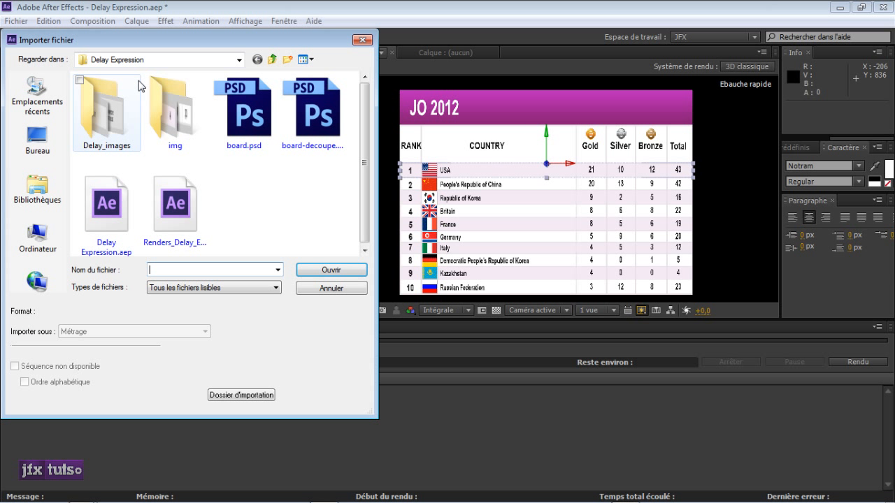
{"action": "double_click", "coordinate": [316, 126]}
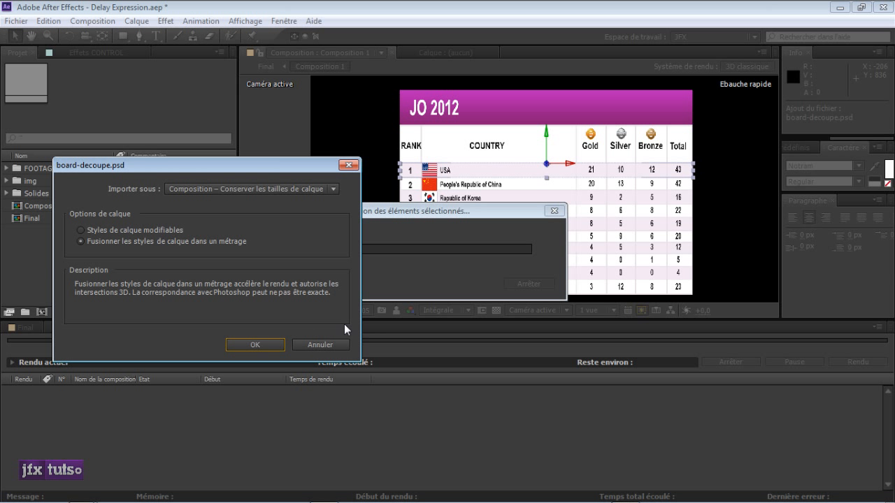
{"action": "left_click", "coordinate": [325, 342]}
Step: Import board-decoupe.psd as a Composition, with layer styles merged into the footage
{"action": "double_click", "coordinate": [161, 256]}
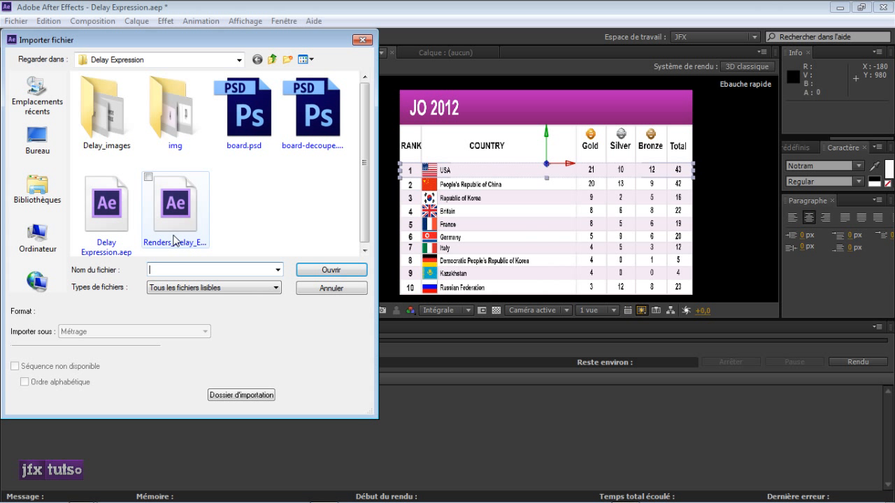
{"action": "left_click", "coordinate": [285, 119]}
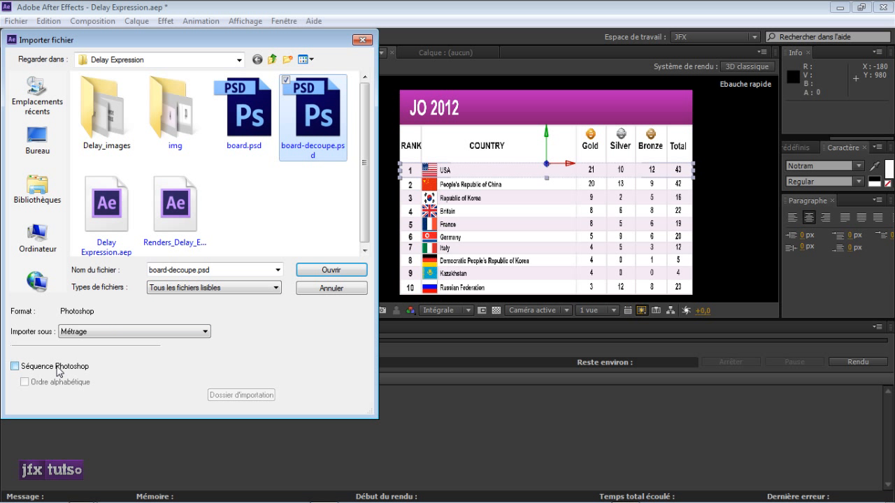
{"action": "left_click", "coordinate": [81, 333]}
{"action": "left_click", "coordinate": [81, 352]}
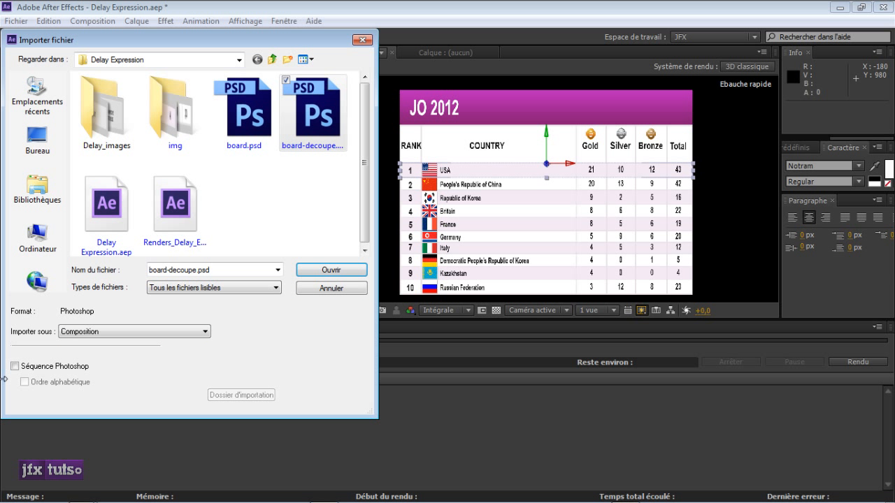
{"action": "left_click", "coordinate": [349, 269]}
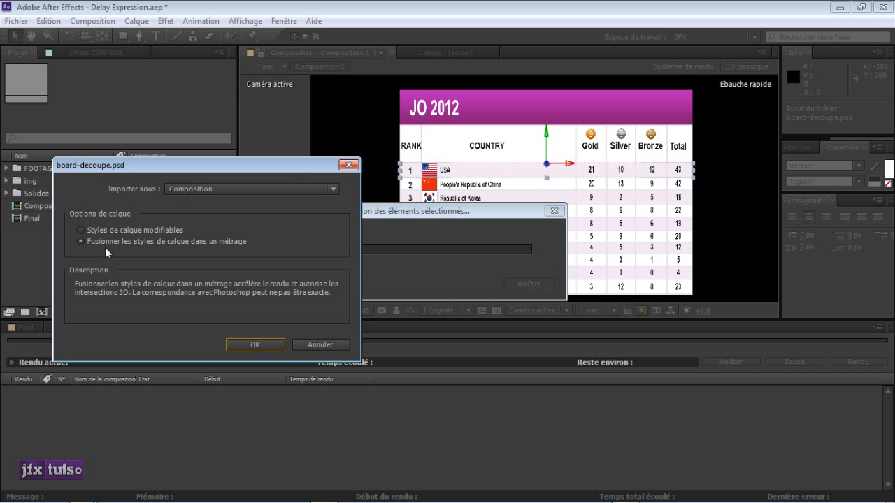
{"action": "left_click", "coordinate": [260, 344]}
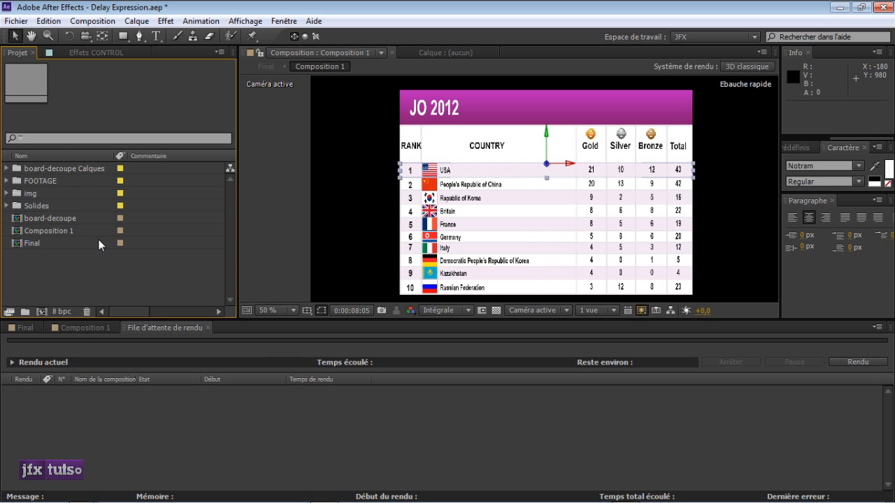
Step: Inspect the imported board-decoupe Calques folder and open the board-decoupe composition
{"action": "left_click", "coordinate": [80, 217]}
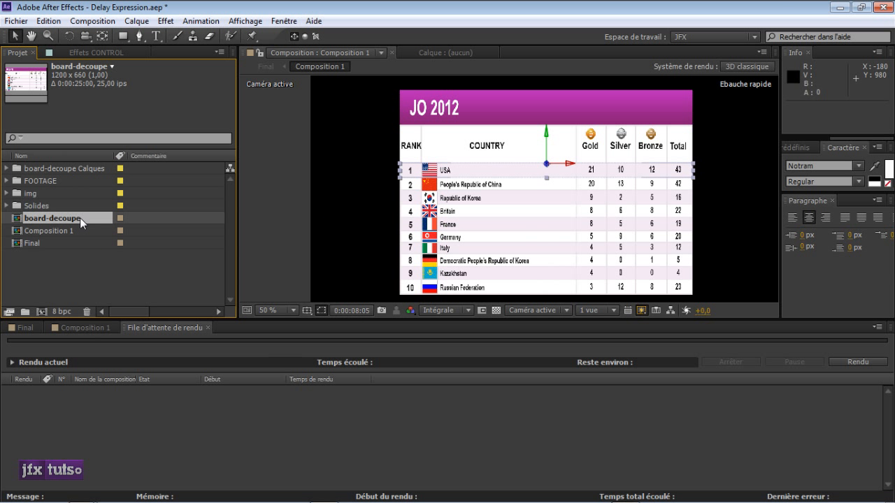
{"action": "left_click", "coordinate": [49, 167]}
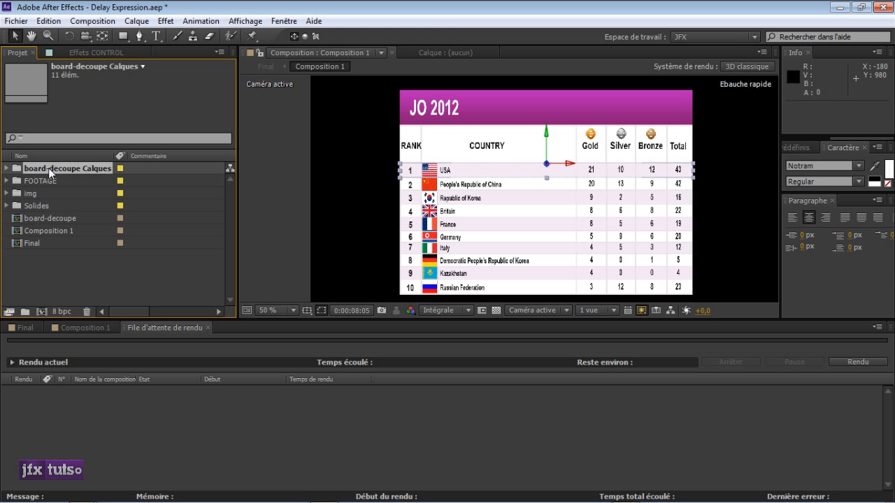
{"action": "left_click", "coordinate": [6, 169]}
{"action": "left_click", "coordinate": [54, 183]}
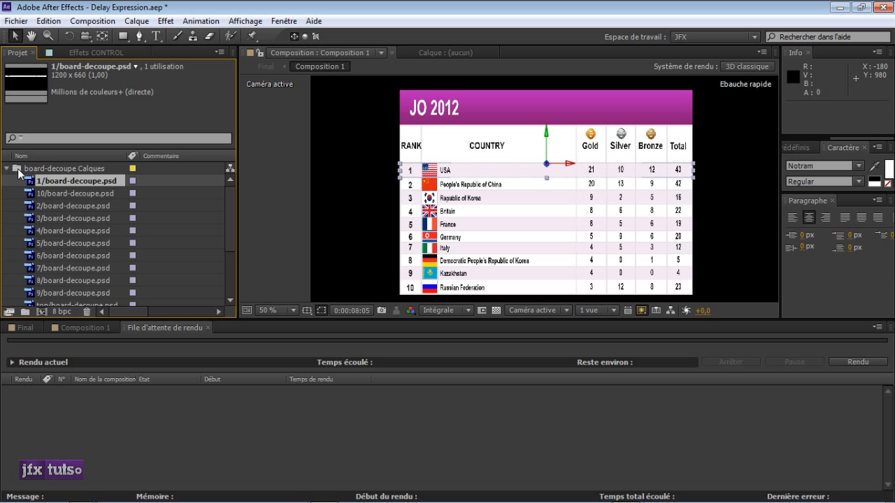
{"action": "left_click", "coordinate": [7, 168]}
{"action": "left_click", "coordinate": [44, 220]}
{"action": "double_click", "coordinate": [44, 222]}
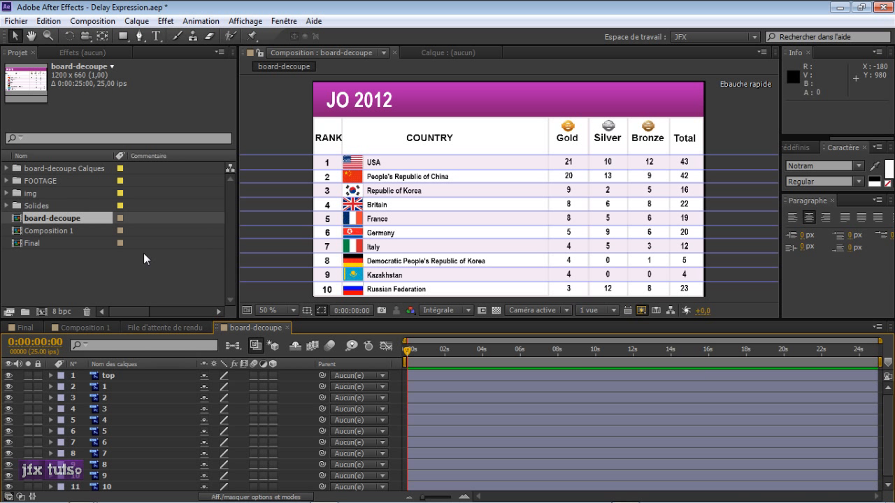
{"action": "scroll", "coordinate": [469, 187], "scroll_direction": "down", "scroll_amount": 2}
{"action": "scroll", "coordinate": [470, 188], "scroll_direction": "up", "scroll_amount": 2}
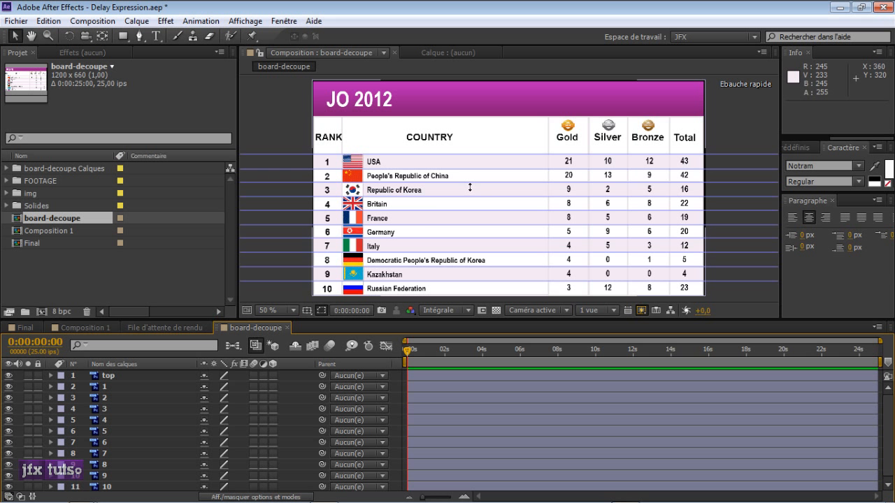
{"action": "scroll", "coordinate": [469, 188], "scroll_direction": "down", "scroll_amount": 2}
Step: Create a new 1440 x 1080 px composition with the HDV 1080 25 preset and a 15-second duration
{"action": "left_click", "coordinate": [214, 277]}
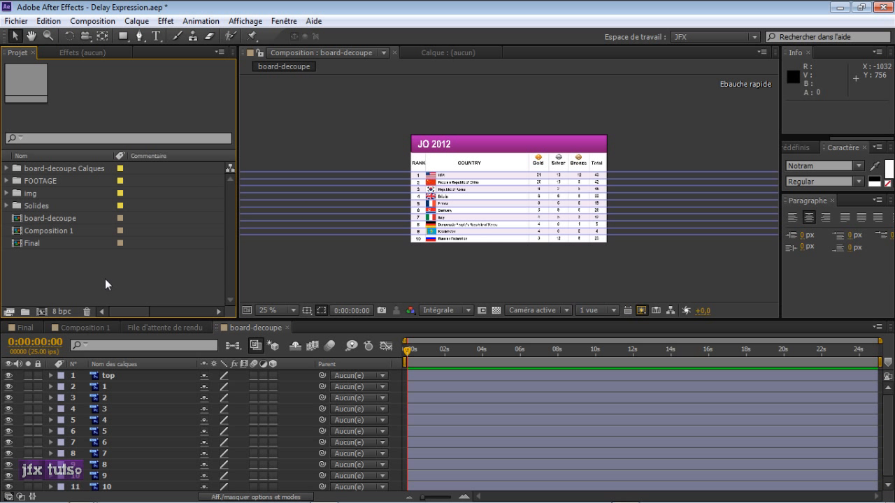
{"action": "key", "text": "ctrl+n"}
{"action": "left_click_drag", "start_coordinate": [157, 13], "coordinate": [251, 65]}
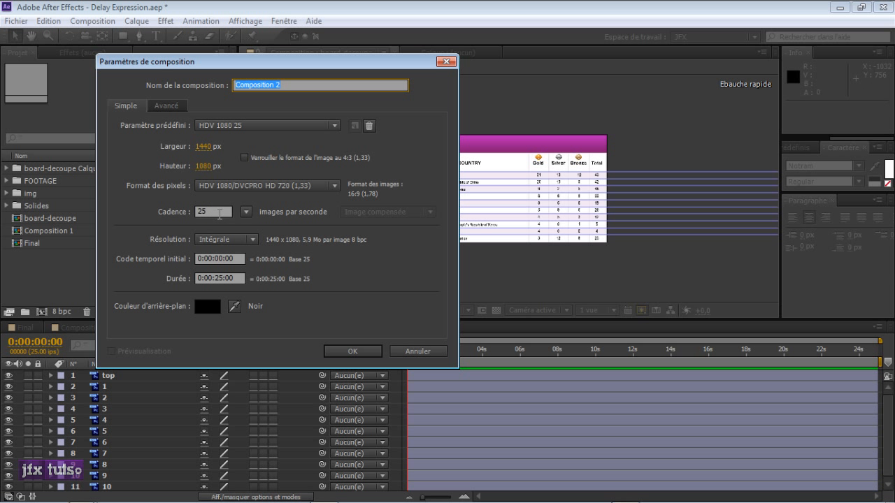
{"action": "left_click", "coordinate": [219, 278]}
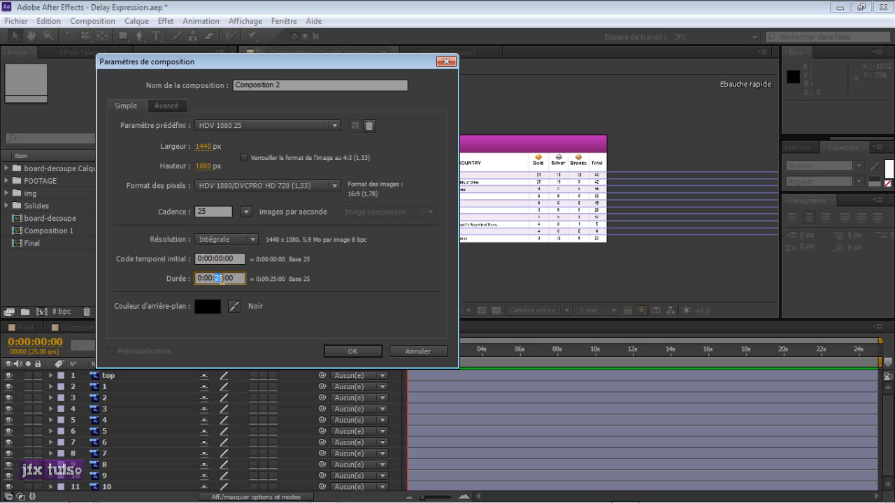
{"action": "type", "text": "15"}
{"action": "key", "text": "Return"}
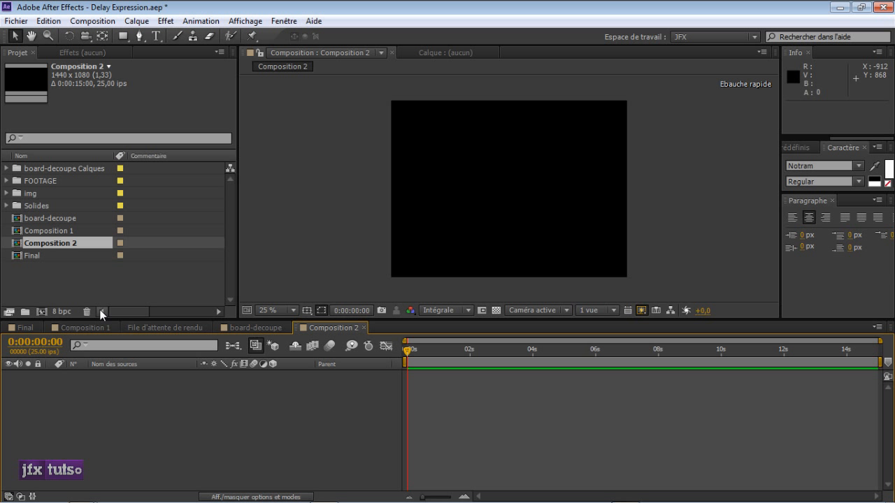
Step: Rename the new composition MAIN
{"action": "left_click", "coordinate": [56, 246]}
{"action": "key", "text": "Return"}
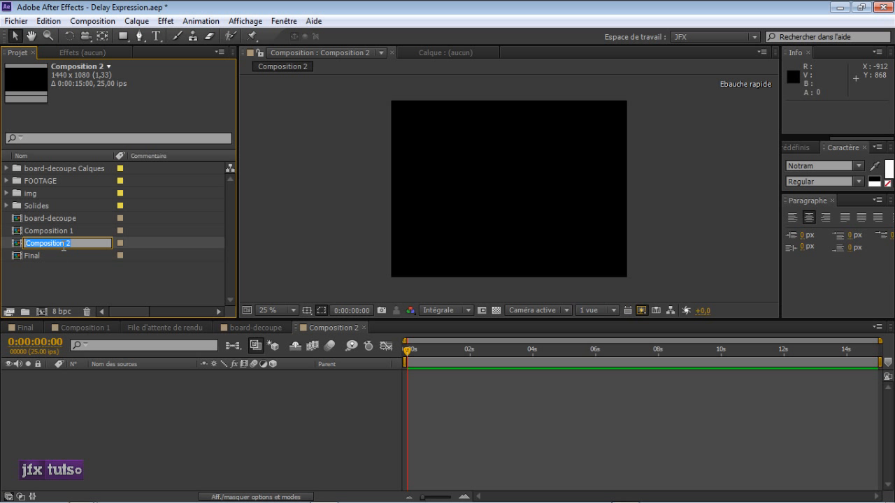
{"action": "type", "text": "MAIN"}
{"action": "key", "text": "Return"}
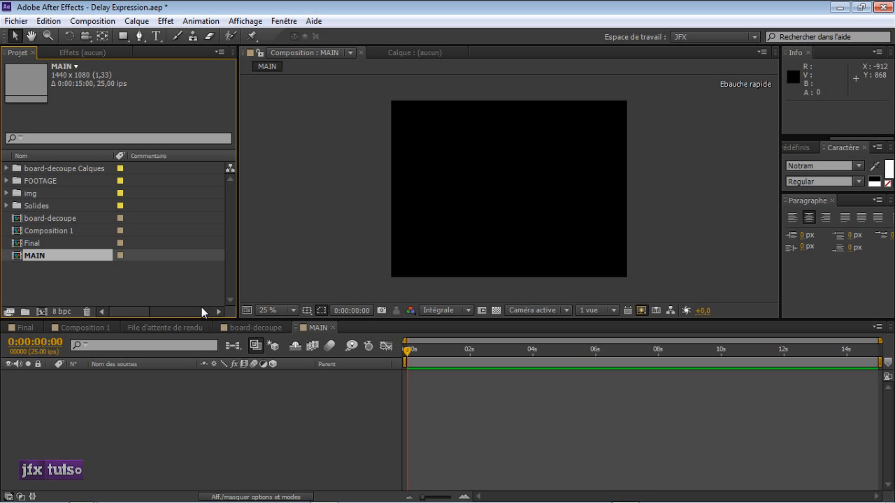
Step: Add the board-decoupe composition to MAIN as a layer and place it at position 752, 556
{"action": "left_click_drag", "start_coordinate": [43, 217], "coordinate": [54, 432]}
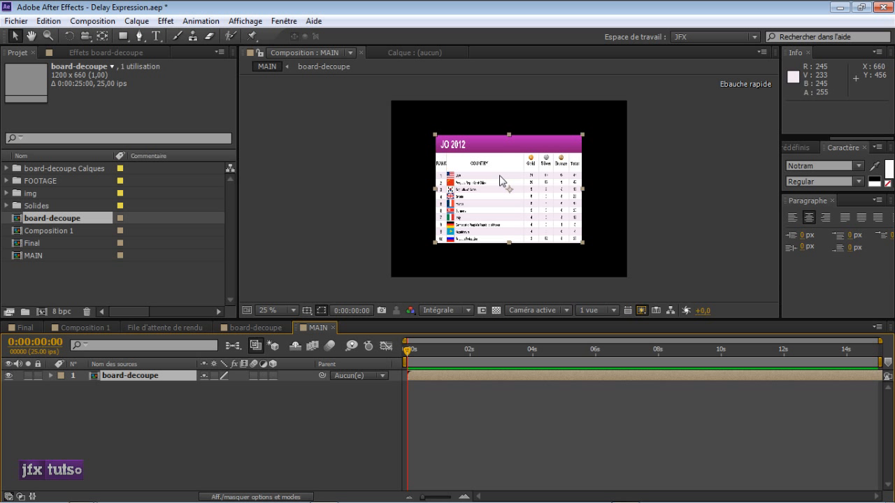
{"action": "left_click_drag", "start_coordinate": [521, 182], "coordinate": [526, 184]}
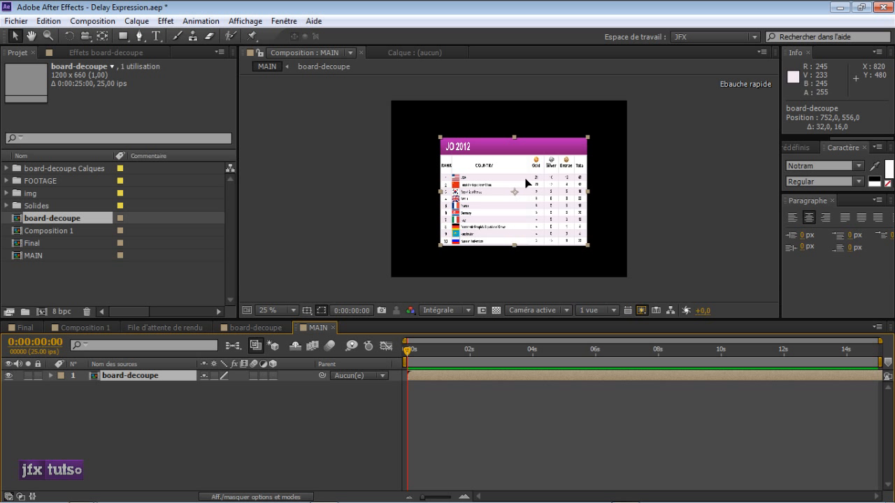
{"action": "left_click", "coordinate": [305, 384]}
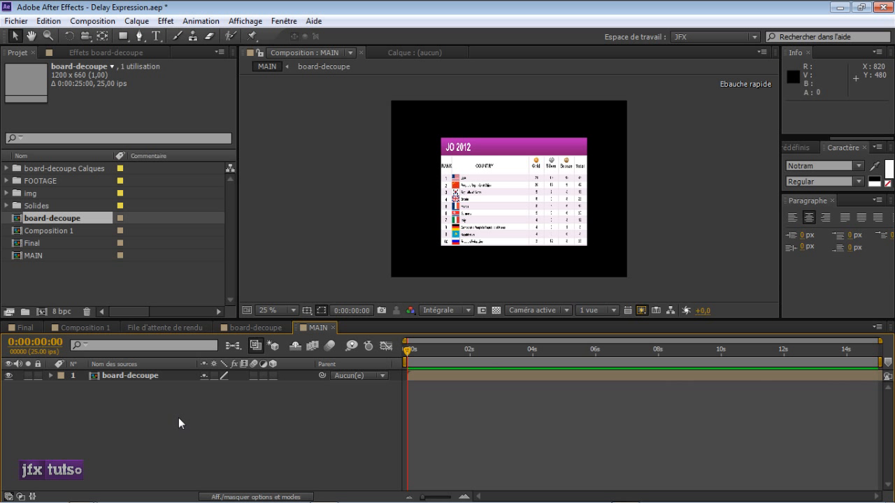
Step: Return to the board-decoupe composition with its timeline after MAIN, show the rulers, and remove the horizontal guides
{"action": "left_click_drag", "start_coordinate": [256, 328], "coordinate": [313, 329]}
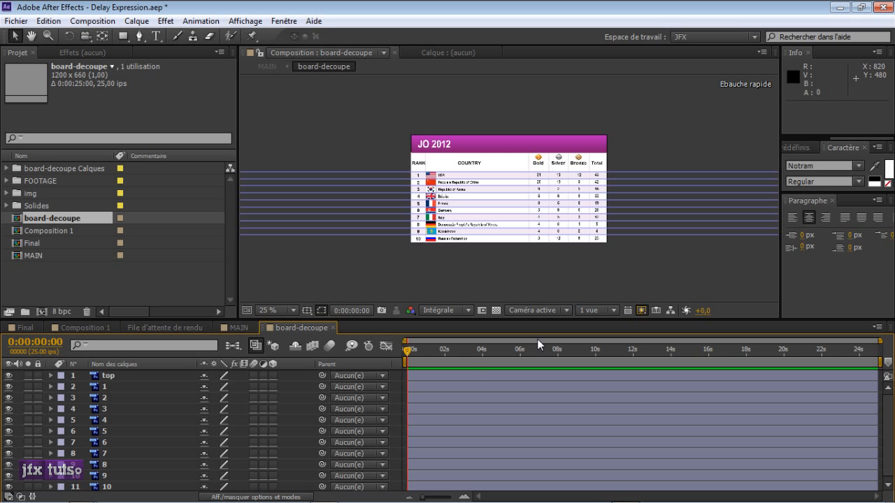
{"action": "left_click_drag", "start_coordinate": [505, 319], "coordinate": [506, 300]}
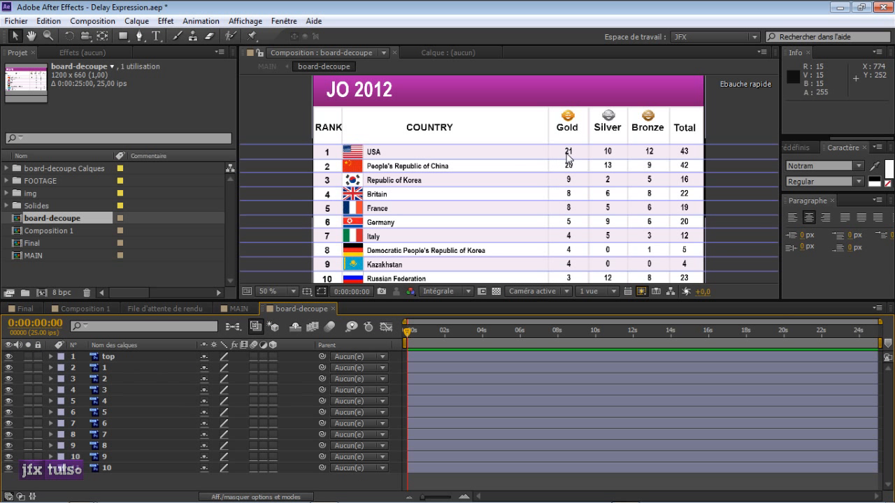
{"action": "key", "text": "period"}
{"action": "key", "text": "ctrl+r"}
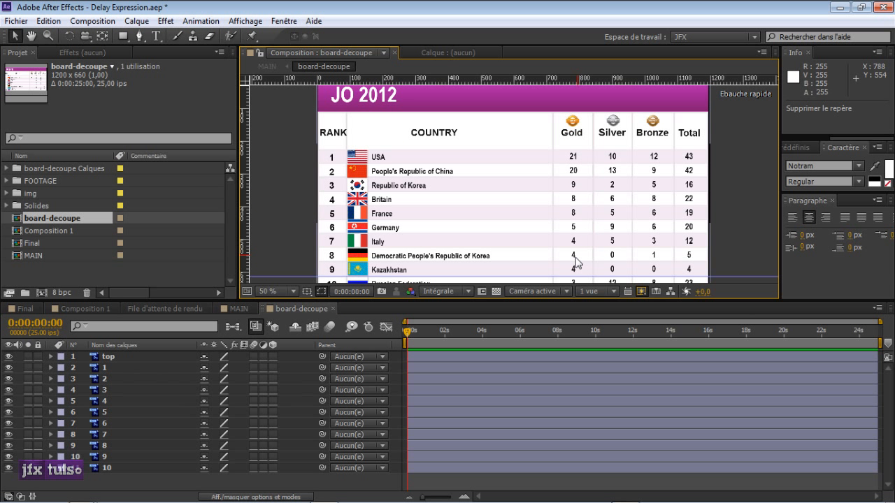
{"action": "left_click_drag", "start_coordinate": [462, 276], "coordinate": [461, 56]}
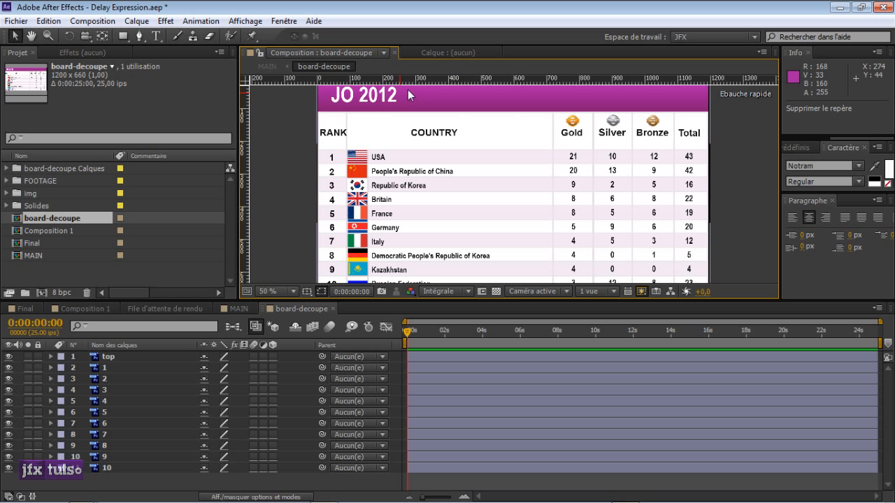
{"action": "scroll", "coordinate": [474, 131], "scroll_direction": "down", "scroll_amount": 2}
{"action": "scroll", "coordinate": [474, 131], "scroll_direction": "up", "scroll_amount": 2}
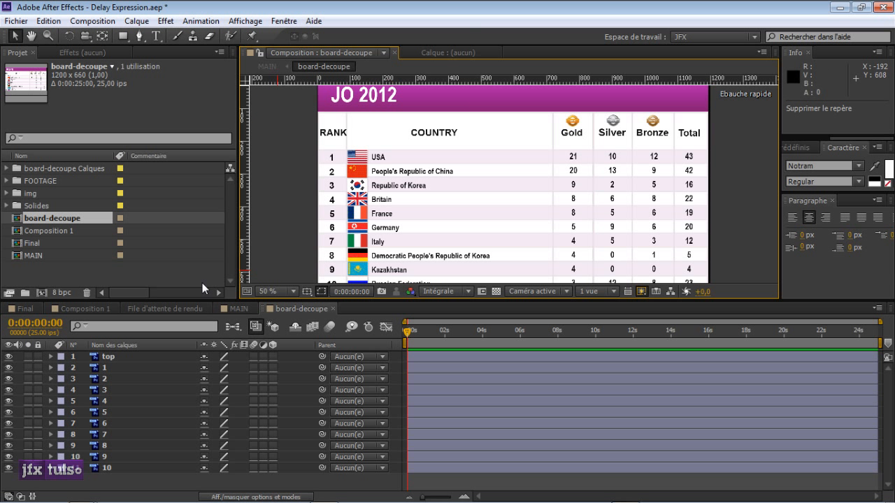
{"action": "left_click", "coordinate": [127, 357]}
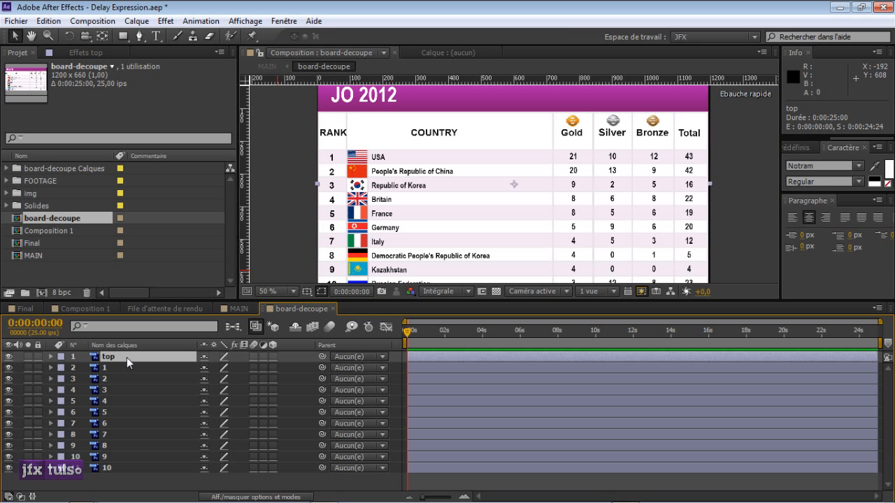
{"action": "left_click", "coordinate": [110, 481]}
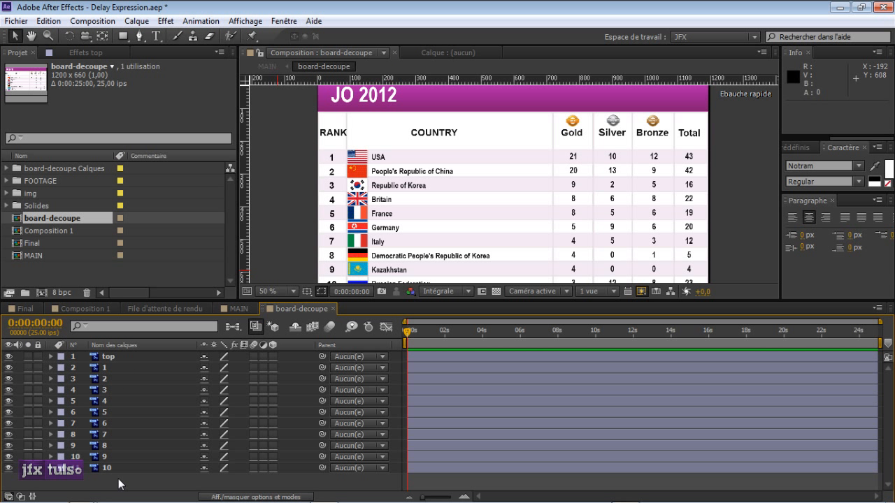
{"action": "left_click_drag", "start_coordinate": [118, 479], "coordinate": [128, 358]}
{"action": "left_click_drag", "start_coordinate": [120, 480], "coordinate": [117, 357]}
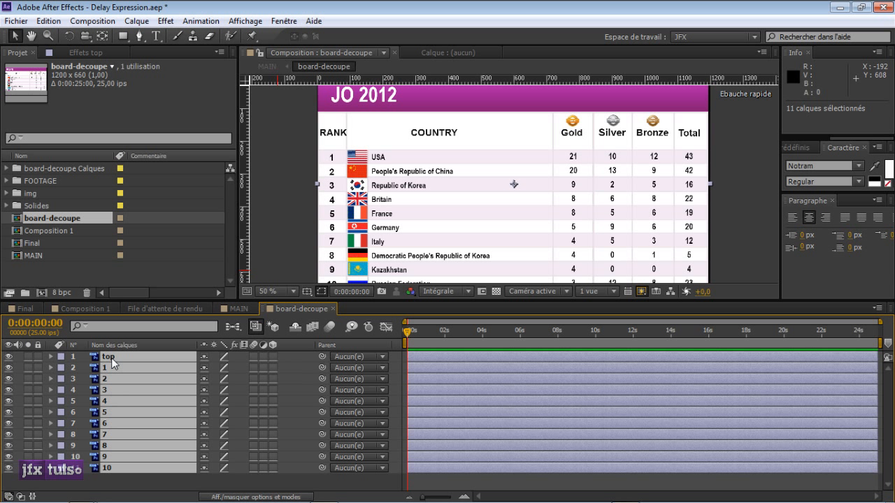
{"action": "left_click", "coordinate": [111, 482]}
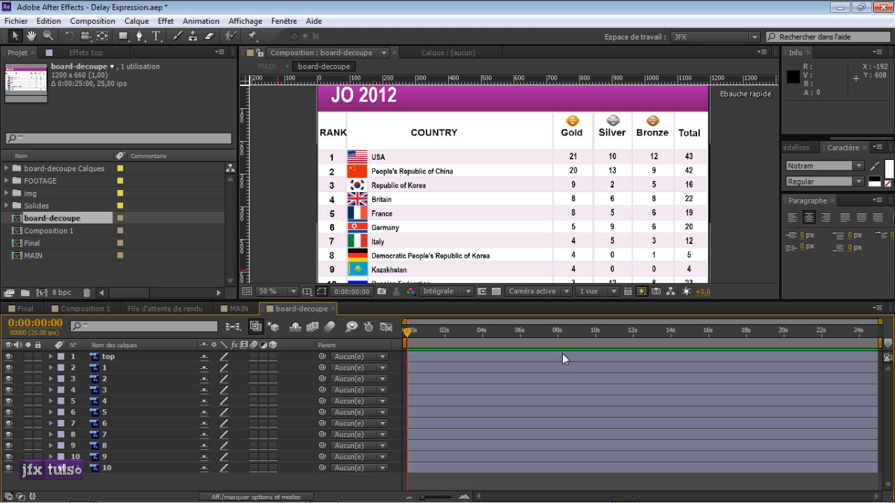
Step: Check the top layer's content in board-decoupe by hiding and showing it again, and hide the rulers
{"action": "left_click", "coordinate": [118, 356]}
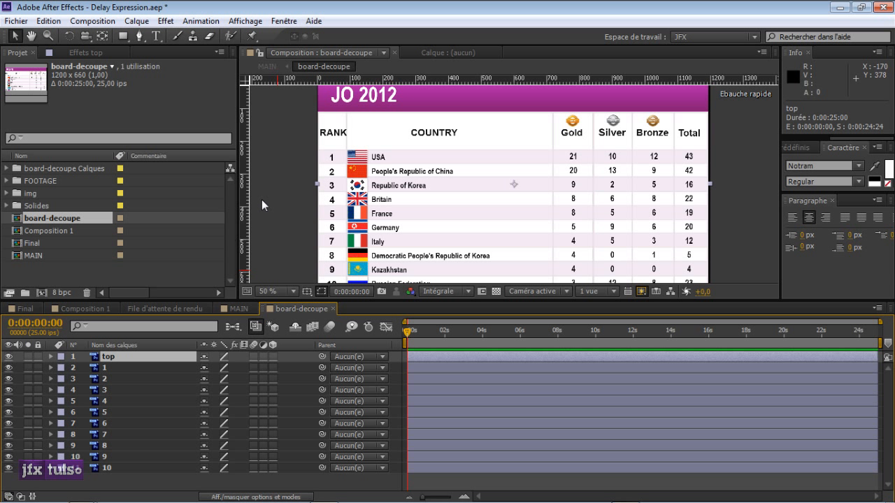
{"action": "scroll", "coordinate": [259, 200], "scroll_direction": "down", "scroll_amount": 2}
{"action": "left_click", "coordinate": [9, 356]}
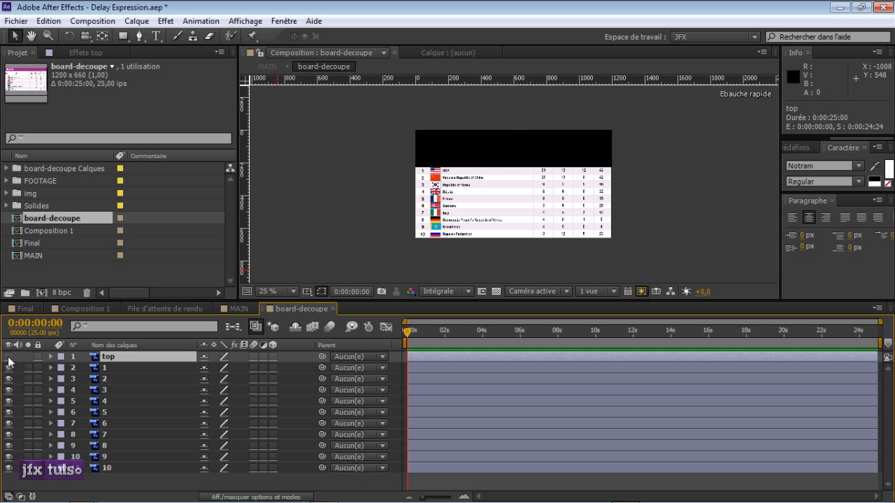
{"action": "left_click", "coordinate": [8, 356]}
{"action": "mouse_move", "coordinate": [9, 367]}
{"action": "left_mouse_down"}
{"action": "mouse_move", "coordinate": [8, 418]}
{"action": "mouse_move", "coordinate": [9, 369]}
{"action": "left_mouse_up"}
{"action": "scroll", "coordinate": [516, 183], "scroll_direction": "up", "scroll_amount": 2}
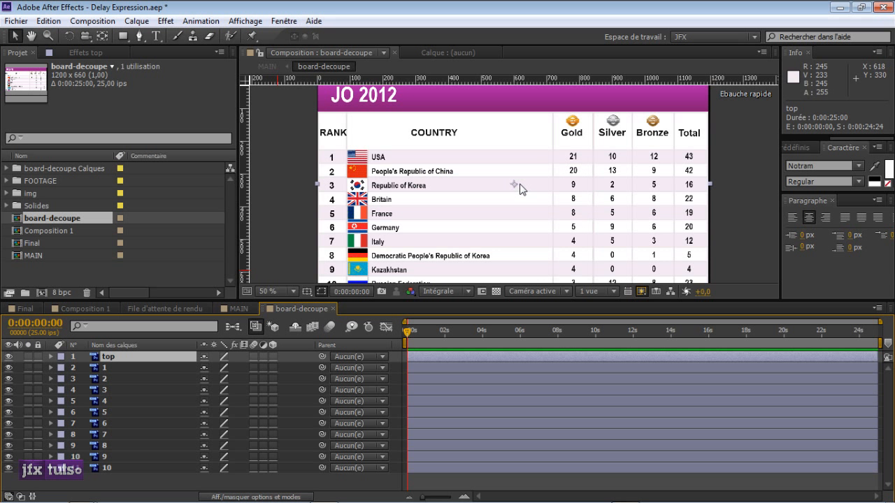
{"action": "key", "text": "ctrl+r"}
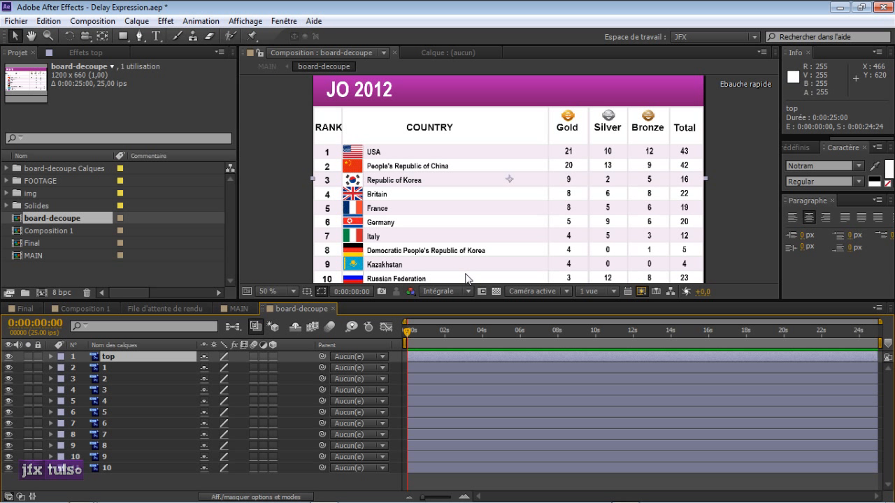
Step: Apply a Paramètre glissière expression control effect to the top layer
{"action": "left_click_drag", "start_coordinate": [477, 299], "coordinate": [477, 316]}
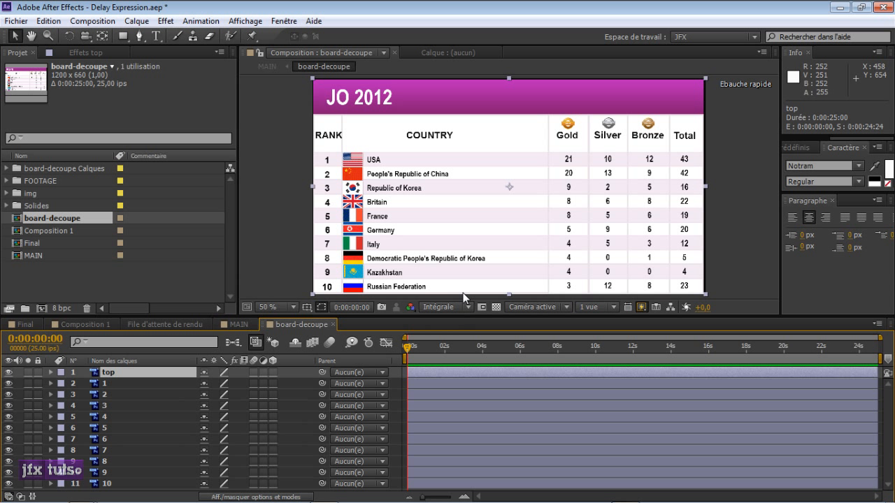
{"action": "left_click", "coordinate": [85, 53]}
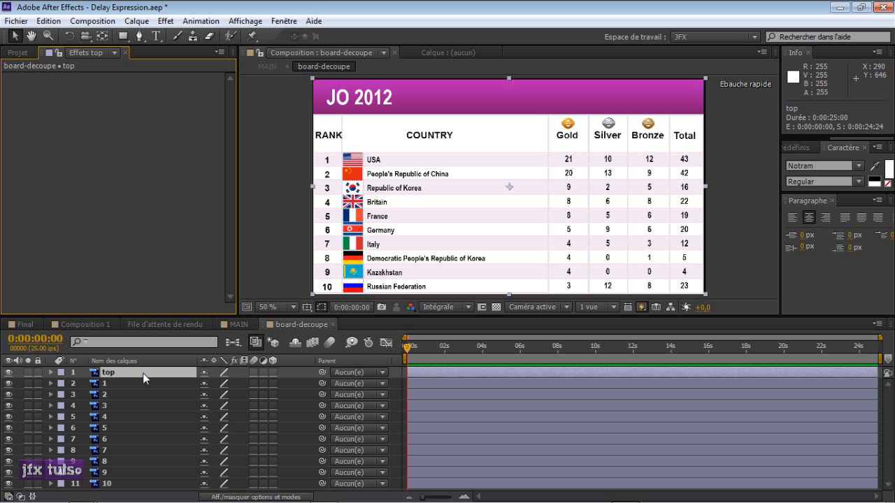
{"action": "right_click", "coordinate": [121, 152]}
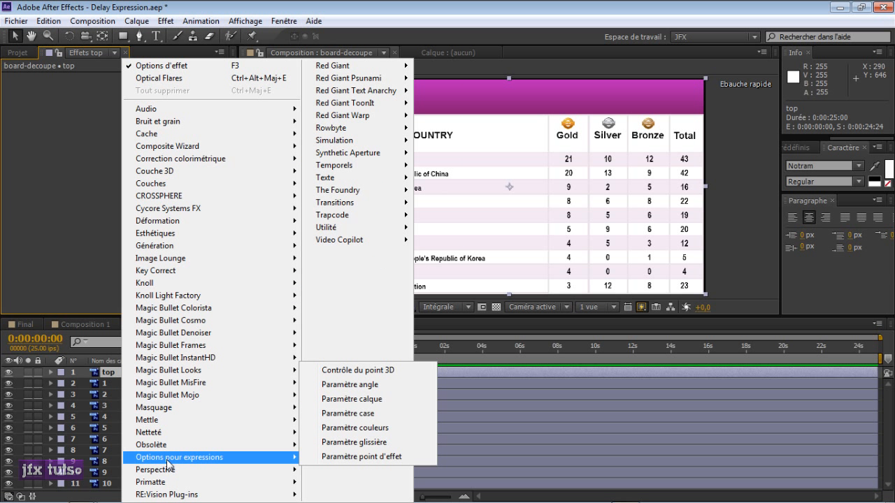
{"action": "mouse_move", "coordinate": [165, 447]}
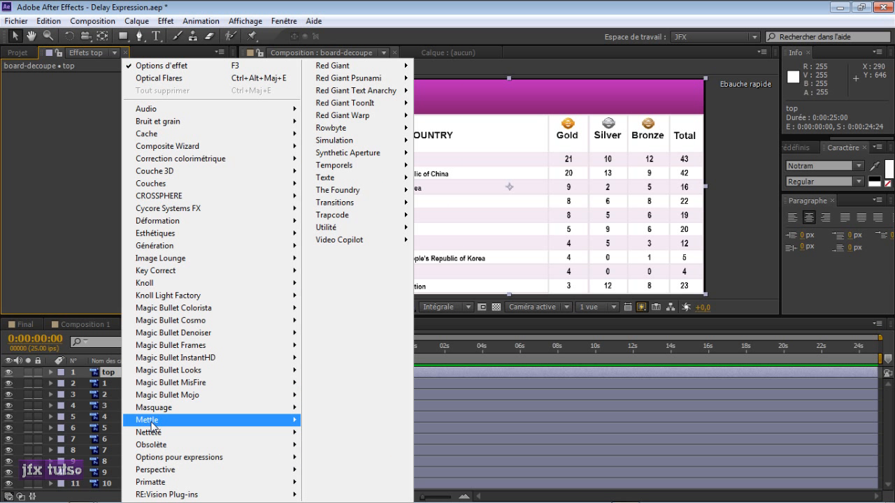
{"action": "mouse_move", "coordinate": [236, 460]}
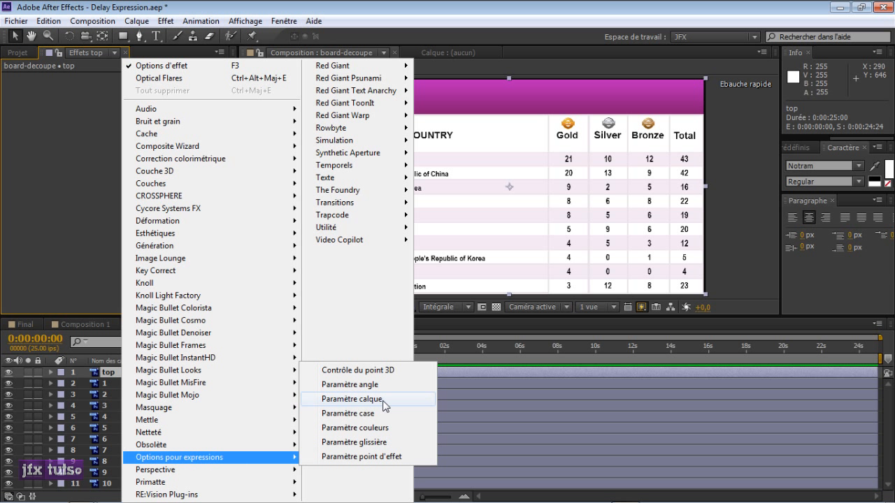
{"action": "left_click", "coordinate": [360, 443]}
Step: Rename the top layer as CONTROL
{"action": "left_click", "coordinate": [121, 376]}
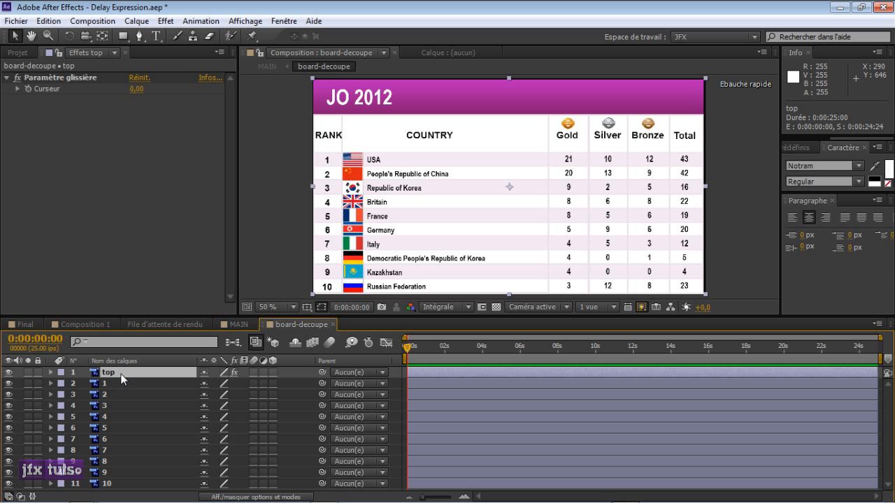
{"action": "key", "text": "Return"}
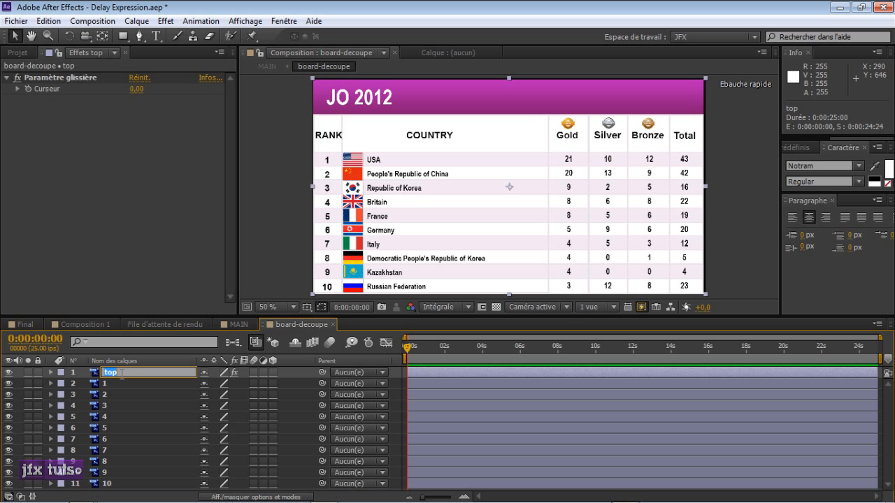
{"action": "type", "text": "CONTROL"}
{"action": "key", "text": "Return"}
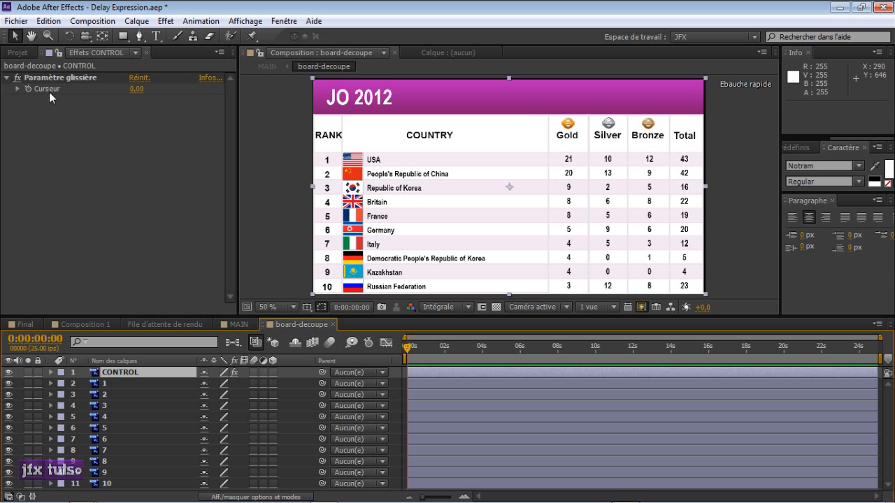
Step: Duplicate the slider effect on the CONTROL layer and rename the two sliders rot and opc
{"action": "left_click", "coordinate": [67, 78]}
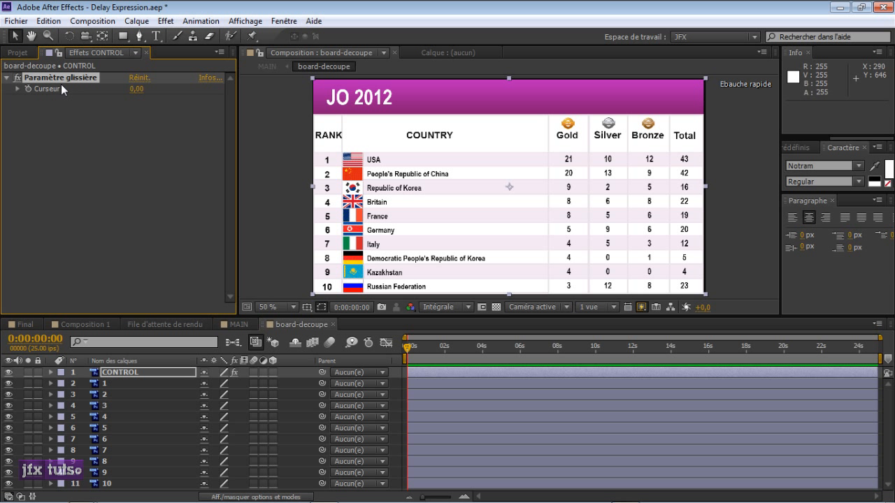
{"action": "key", "text": "ctrl+d"}
{"action": "left_click", "coordinate": [51, 78]}
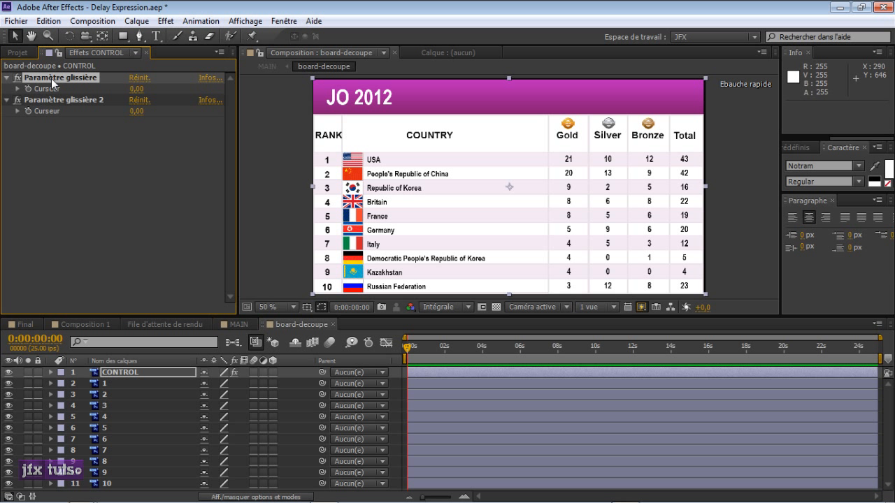
{"action": "key", "text": "Return"}
{"action": "type", "text": "rot"}
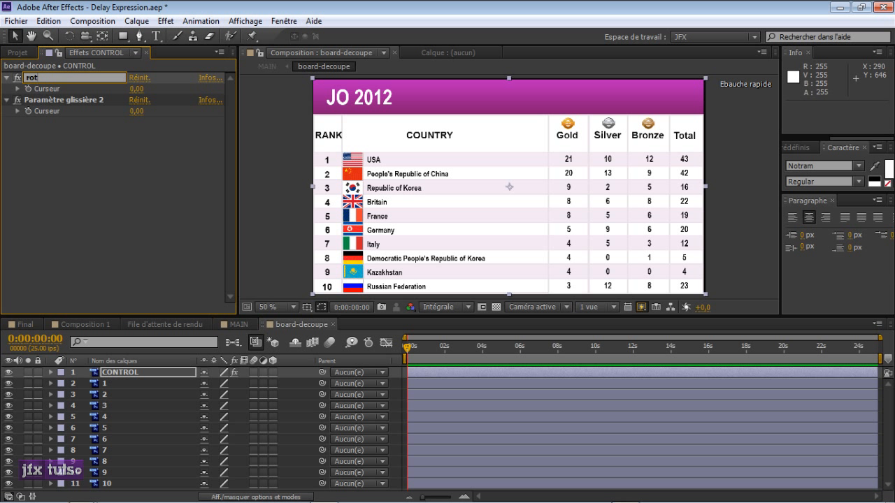
{"action": "key", "text": "Return"}
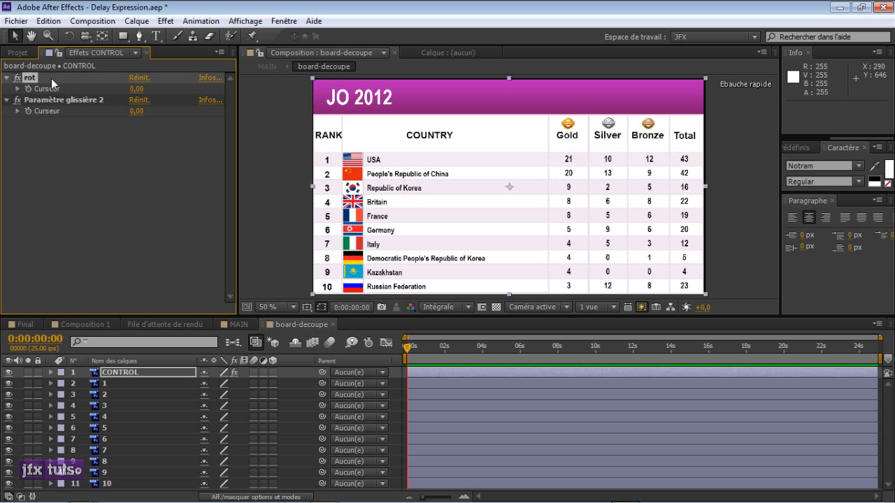
{"action": "left_click", "coordinate": [60, 98]}
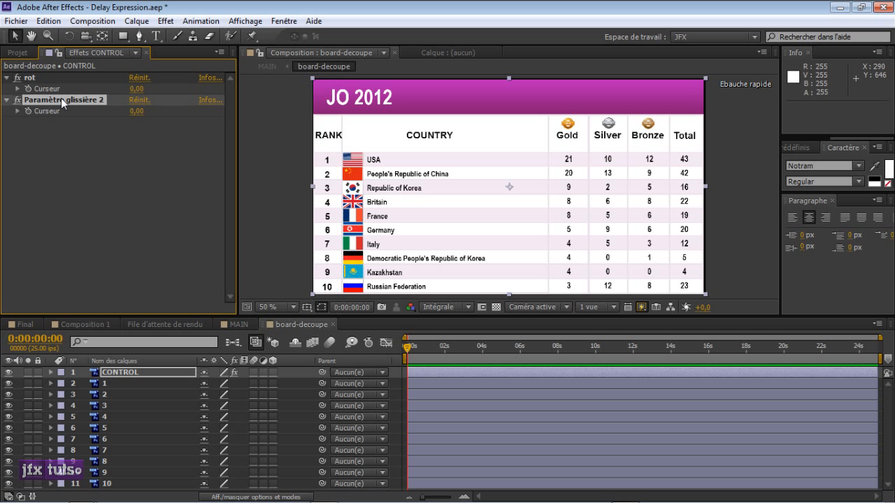
{"action": "key", "text": "Return"}
{"action": "type", "text": "opc"}
{"action": "key", "text": "Return"}
Step: Show the CONTROL layer's opacity and rotation properties, and make CONTROL and layers 1 to 10 3D layers
{"action": "left_click", "coordinate": [168, 374]}
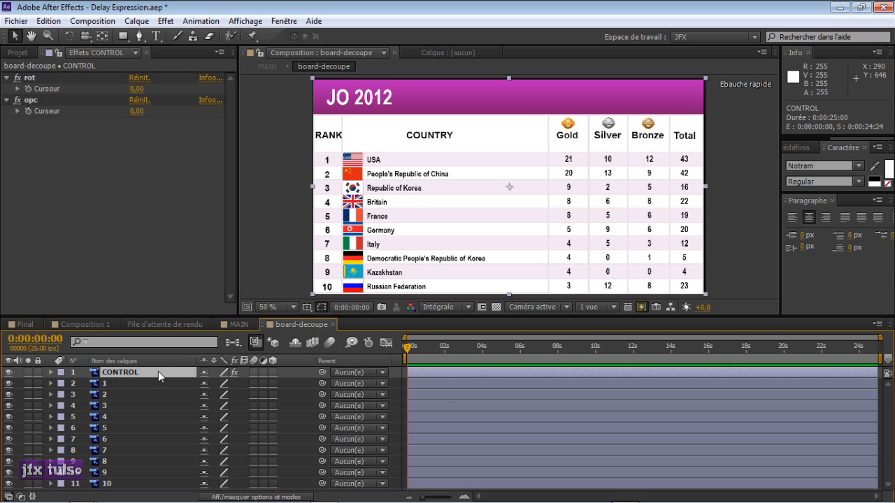
{"action": "key", "text": "t"}
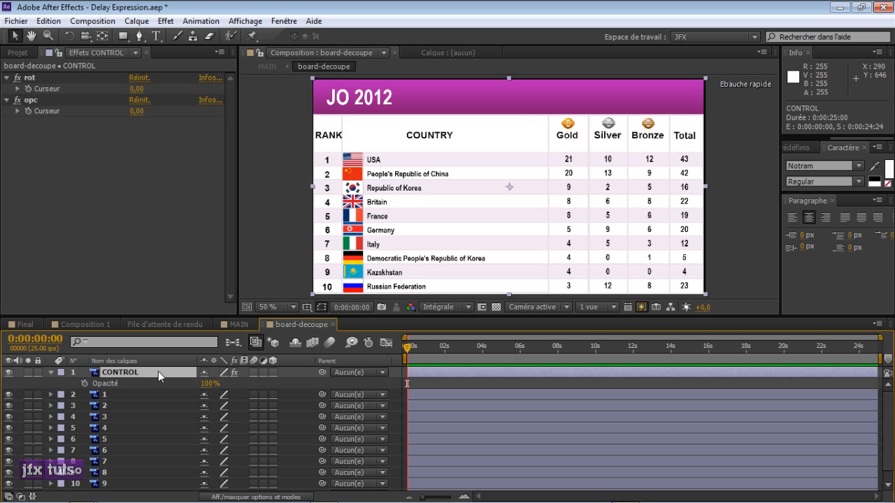
{"action": "key", "text": "shift+r"}
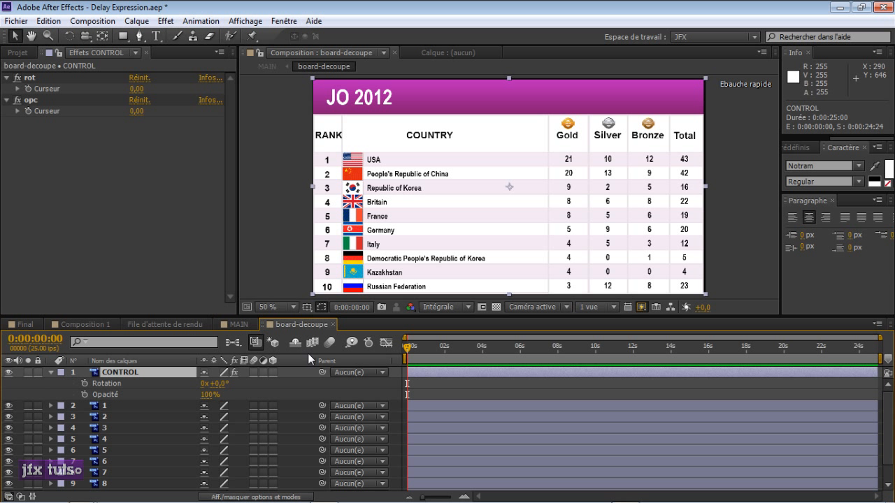
{"action": "left_click", "coordinate": [275, 371]}
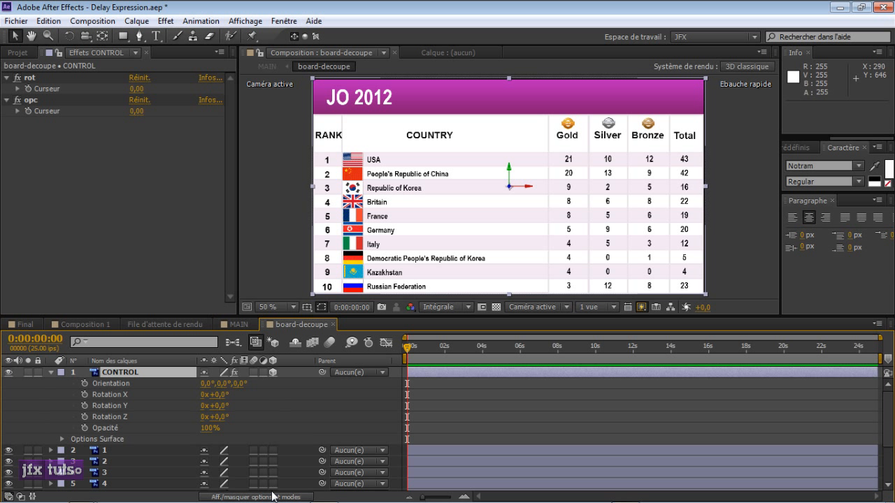
{"action": "scroll", "coordinate": [271, 436], "scroll_direction": "down", "scroll_amount": 2}
{"action": "left_click_drag", "start_coordinate": [271, 389], "coordinate": [277, 490]}
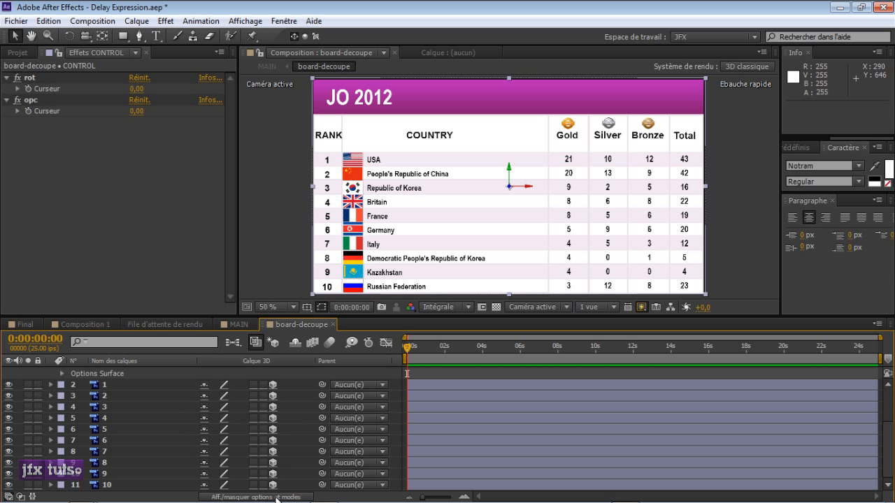
{"action": "scroll", "coordinate": [279, 448], "scroll_direction": "up", "scroll_amount": 2}
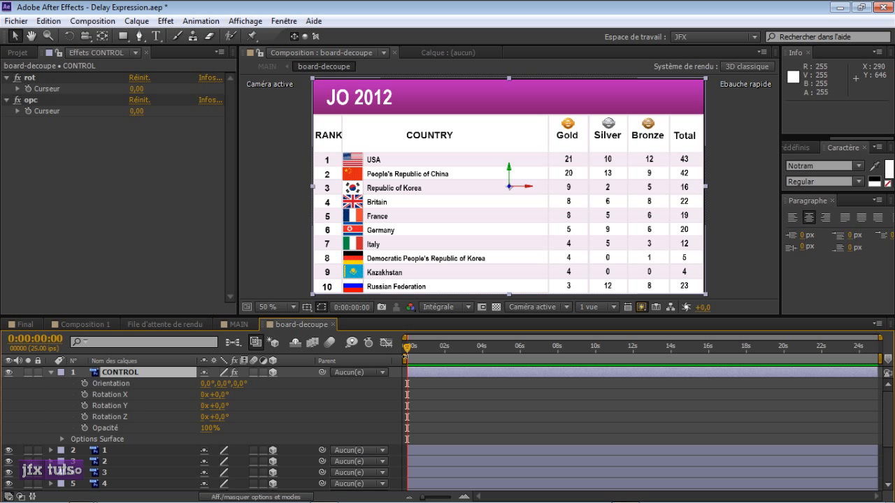
Step: Add keyframes for Opacité and Rotation X on the CONTROL layer at 0:00:01:00, then collapse its properties
{"action": "left_click_drag", "start_coordinate": [422, 497], "coordinate": [440, 499]}
{"action": "left_click_drag", "start_coordinate": [409, 345], "coordinate": [453, 348]}
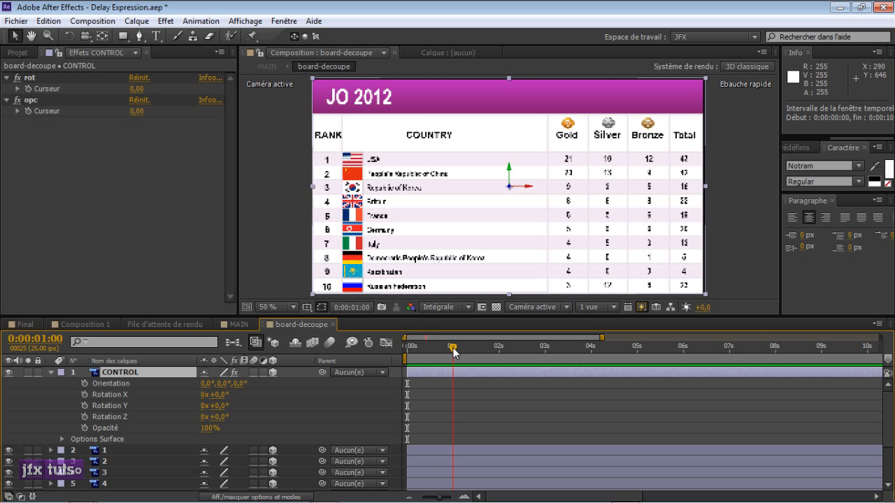
{"action": "left_click", "coordinate": [84, 427]}
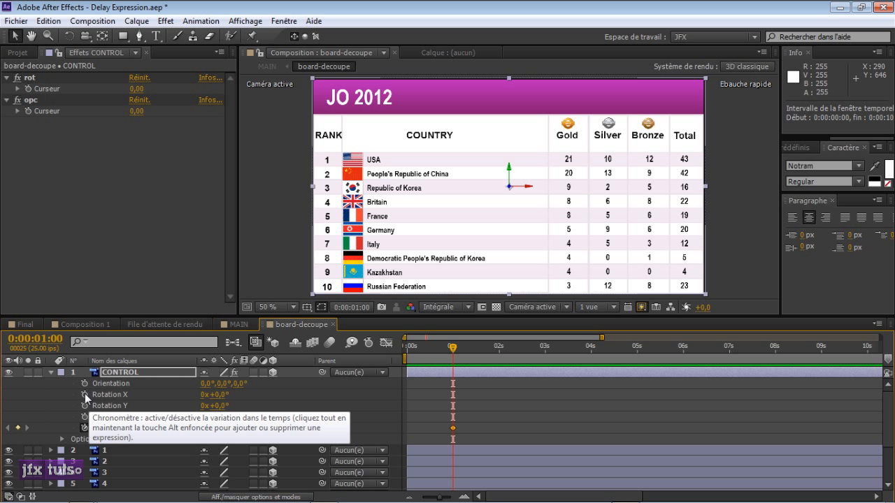
{"action": "left_click", "coordinate": [84, 394]}
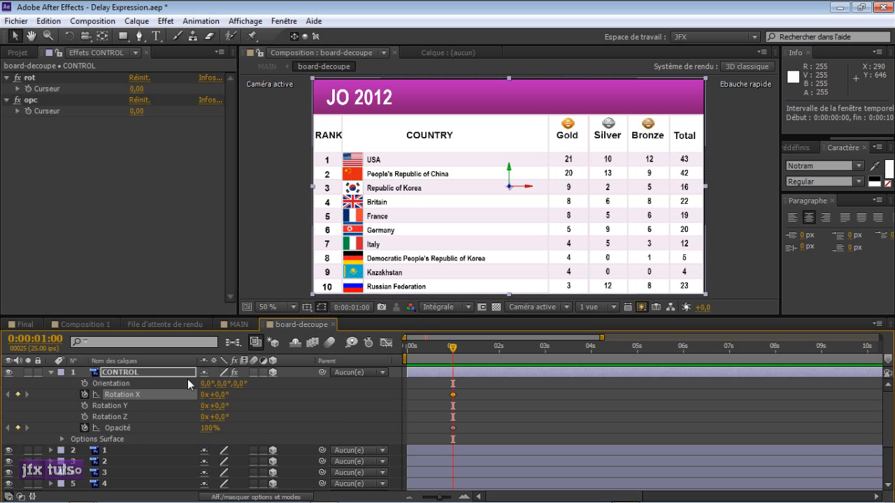
{"action": "left_click", "coordinate": [51, 372]}
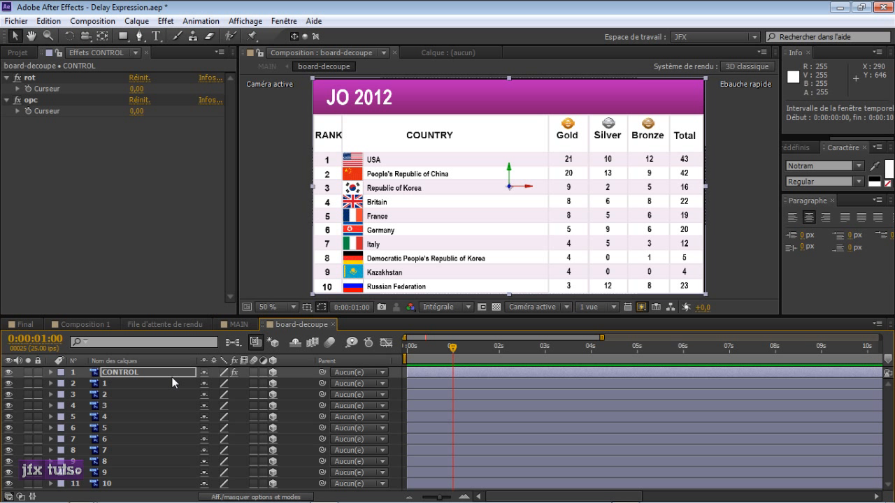
Step: Try changing the CONTROL layer's Rotation X to test its pivot, and undo the change
{"action": "left_click", "coordinate": [173, 378]}
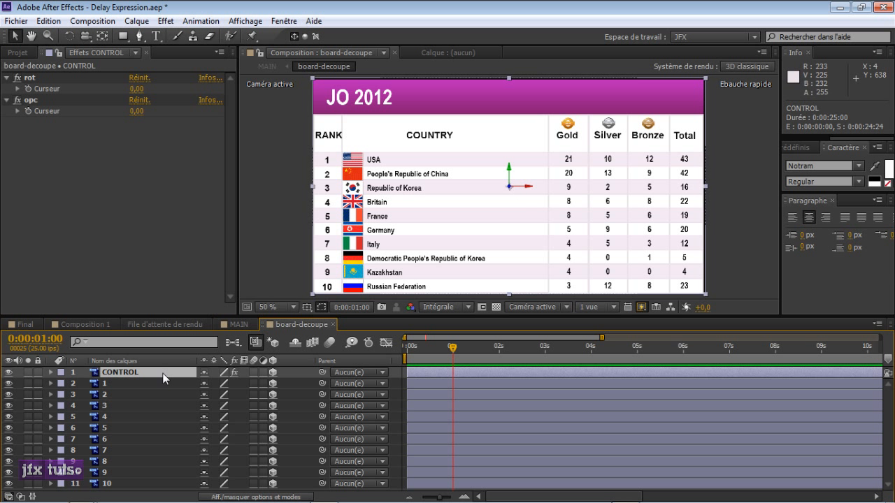
{"action": "key", "text": "u"}
{"action": "left_click_drag", "start_coordinate": [214, 383], "coordinate": [196, 372]}
{"action": "key", "text": "ctrl+z"}
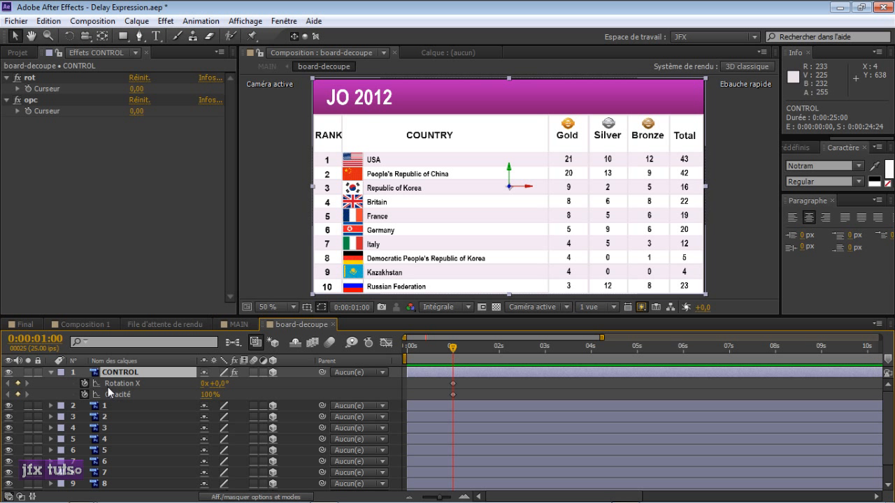
{"action": "left_click", "coordinate": [52, 372]}
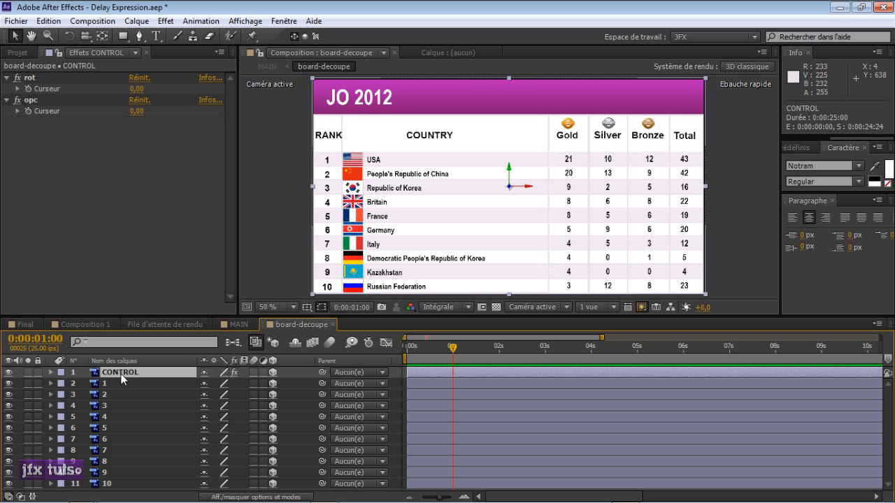
Step: Set the CONTROL layer's anchor point Y to 0 and move the layer up to position 600, 0, 0
{"action": "key", "text": "a"}
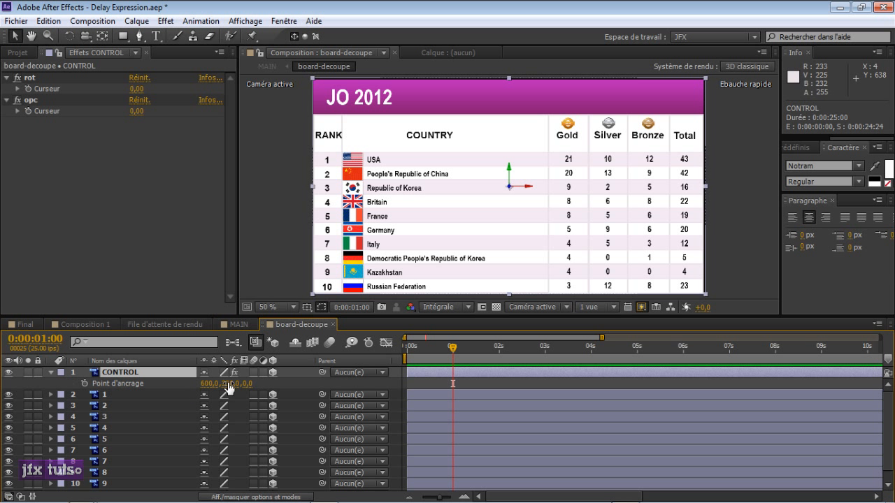
{"action": "left_click_drag", "start_coordinate": [229, 389], "coordinate": [202, 389]}
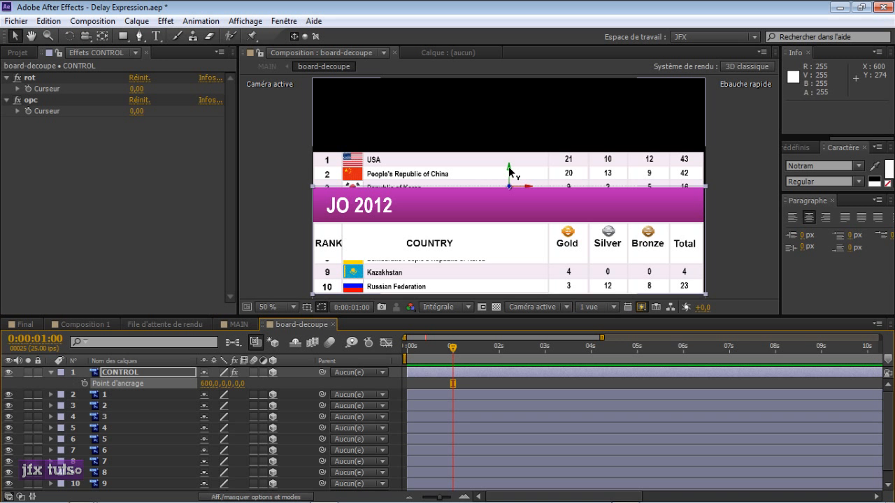
{"action": "left_click_drag", "start_coordinate": [508, 167], "coordinate": [512, 57]}
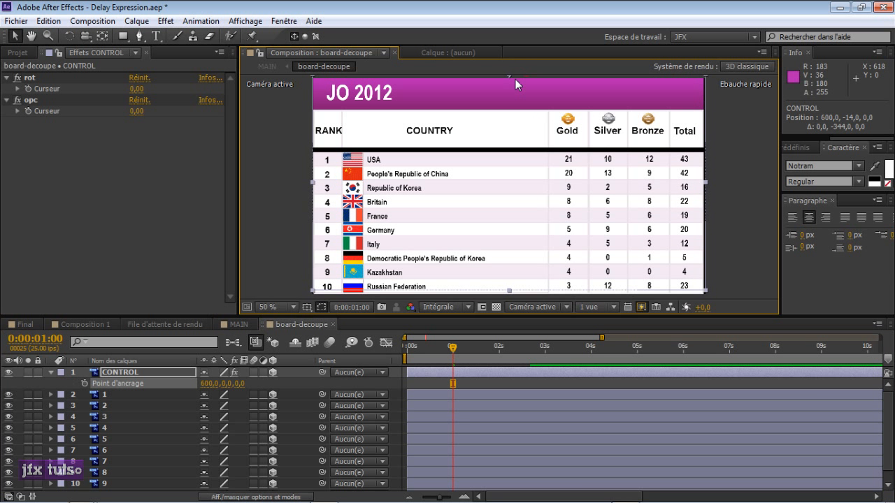
{"action": "key", "text": "Down"}
{"action": "key", "text": "Down"}
{"action": "key", "text": "Down"}
{"action": "key", "text": "Down"}
{"action": "key", "text": "Down"}
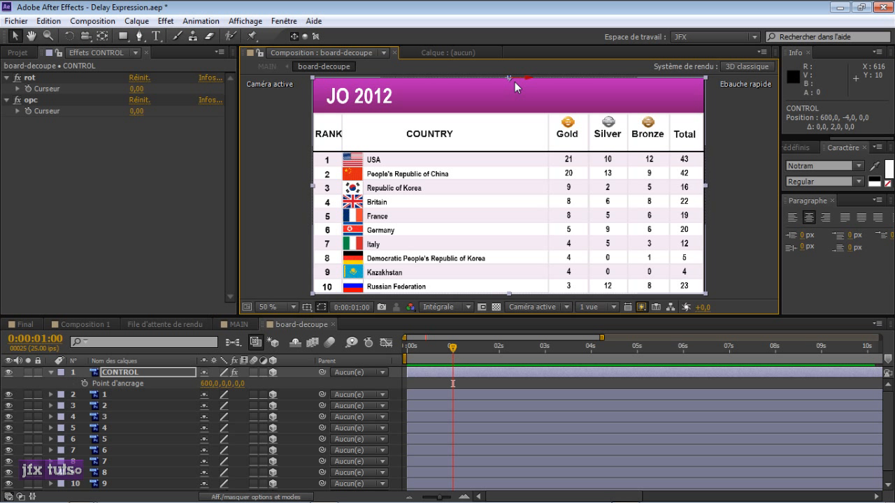
{"action": "key", "text": "Down"}
{"action": "key", "text": "Down"}
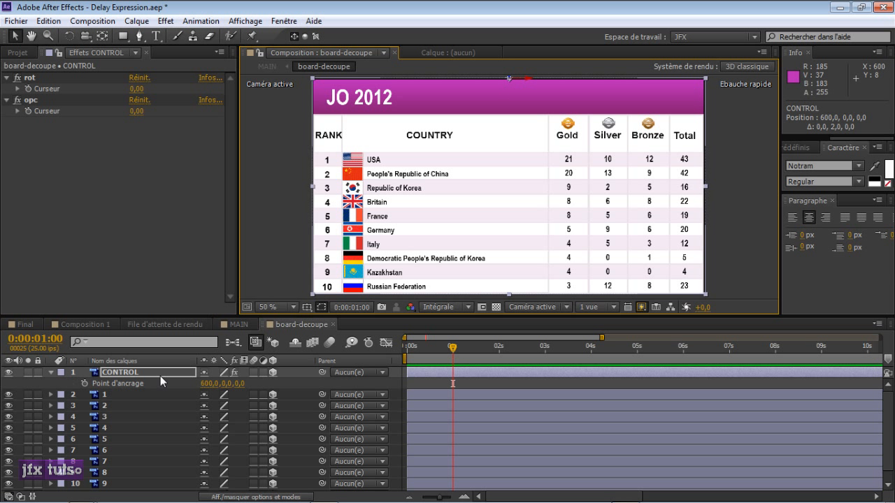
Step: Set the anchor point Y of layers 1 to 10 to 0 and move them up together to realign with the composition's upper edge
{"action": "left_click", "coordinate": [136, 394]}
{"action": "scroll", "coordinate": [145, 415], "scroll_direction": "down", "scroll_amount": 1}
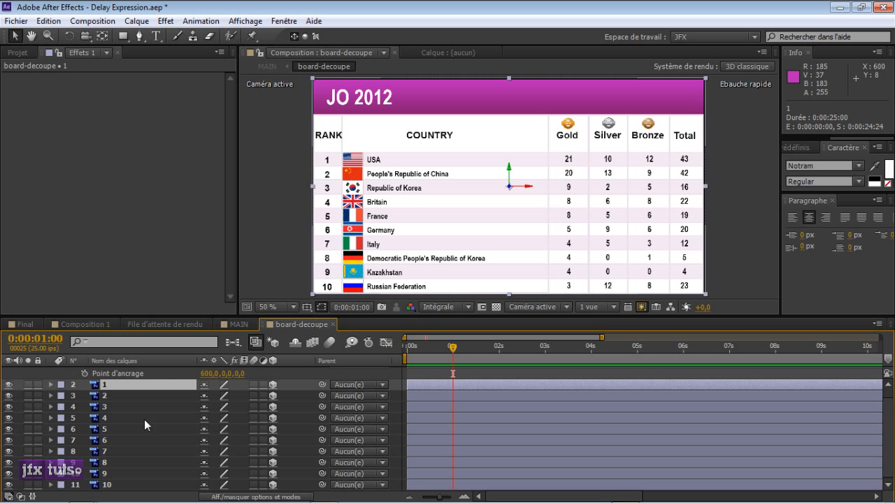
{"action": "left_click", "coordinate": [125, 489], "text": "shift"}
{"action": "key", "text": "a"}
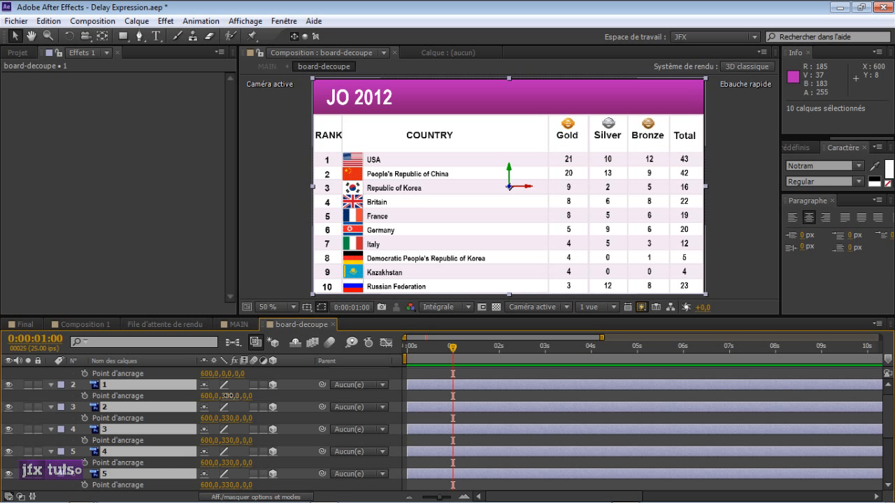
{"action": "left_click", "coordinate": [227, 395]}
{"action": "type", "text": "0"}
{"action": "key", "text": "Return"}
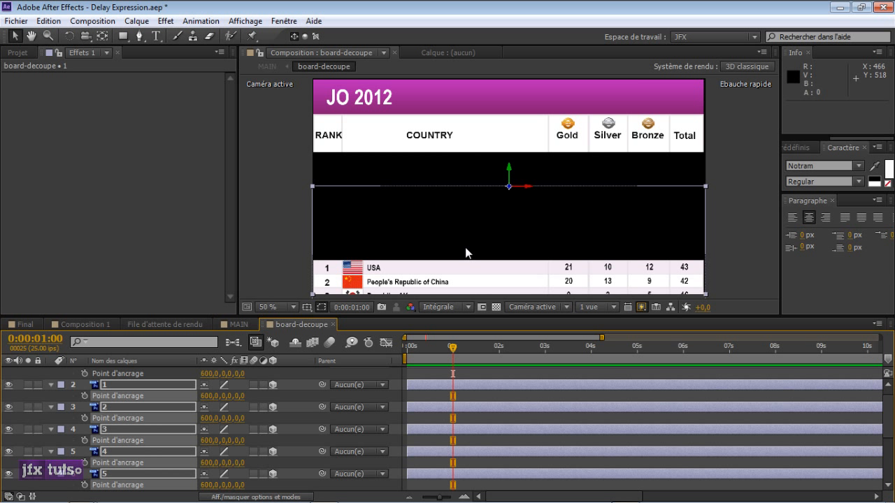
{"action": "left_click_drag", "start_coordinate": [510, 169], "coordinate": [512, 62]}
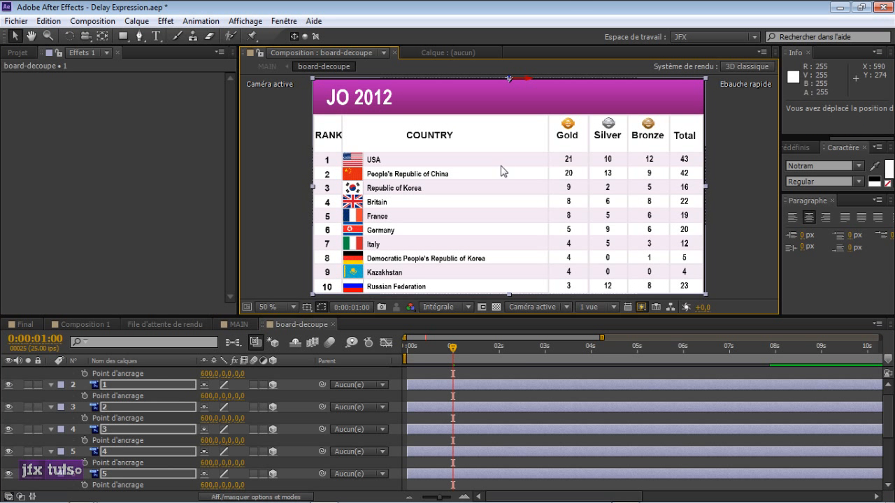
Step: Collapse the properties of layers 1 to 10 and check the anchor point of layer 1
{"action": "scroll", "coordinate": [146, 414], "scroll_direction": "up", "scroll_amount": 2}
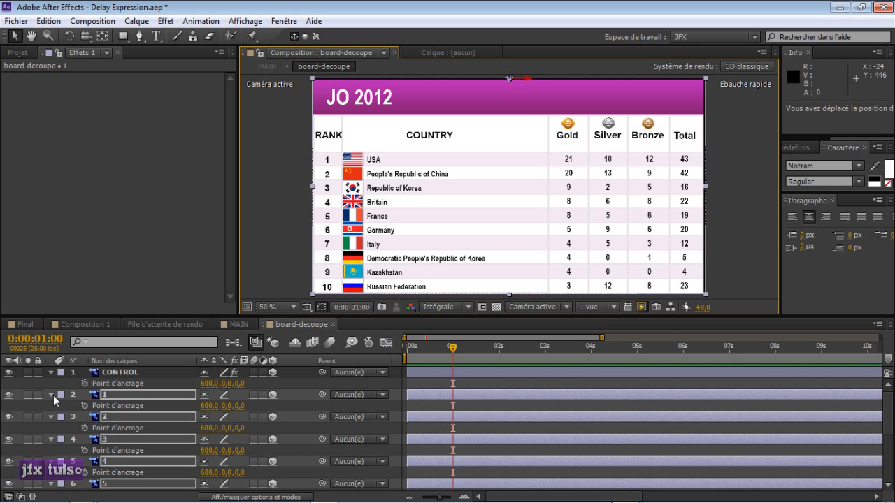
{"action": "left_click", "coordinate": [52, 395]}
{"action": "left_click", "coordinate": [140, 371]}
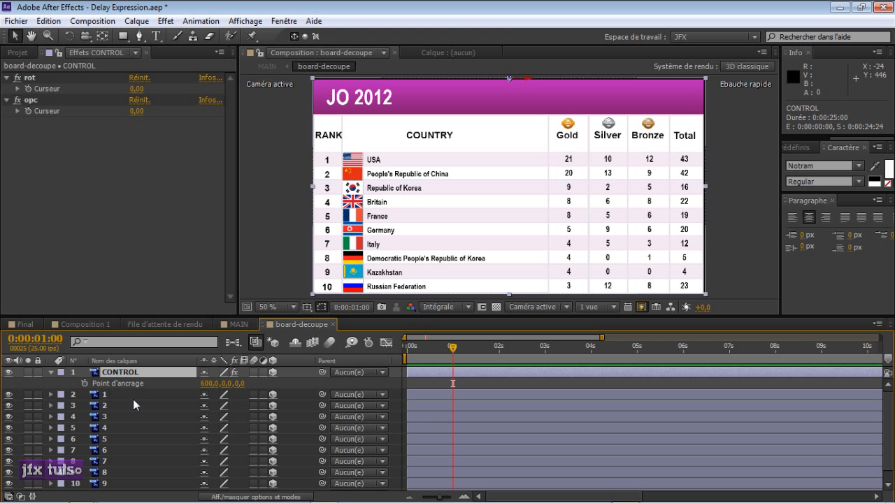
{"action": "left_click", "coordinate": [133, 399]}
{"action": "left_click", "coordinate": [132, 405]}
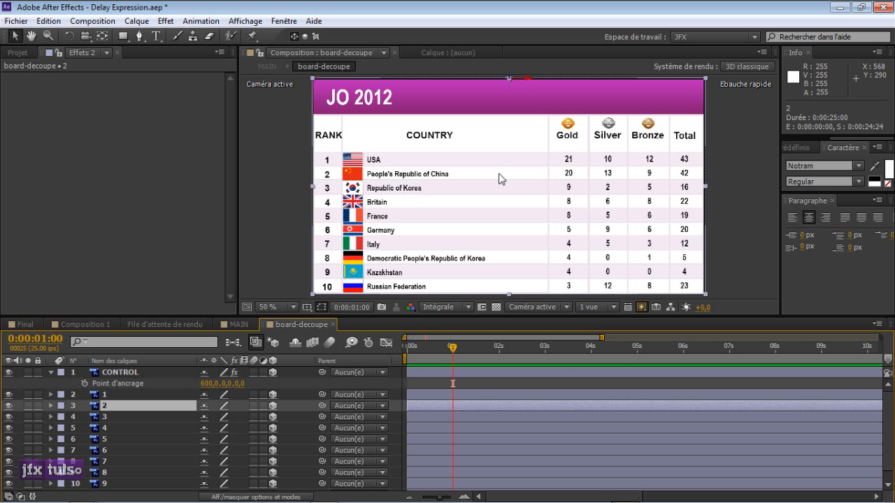
{"action": "left_click", "coordinate": [122, 394]}
{"action": "key", "text": "a"}
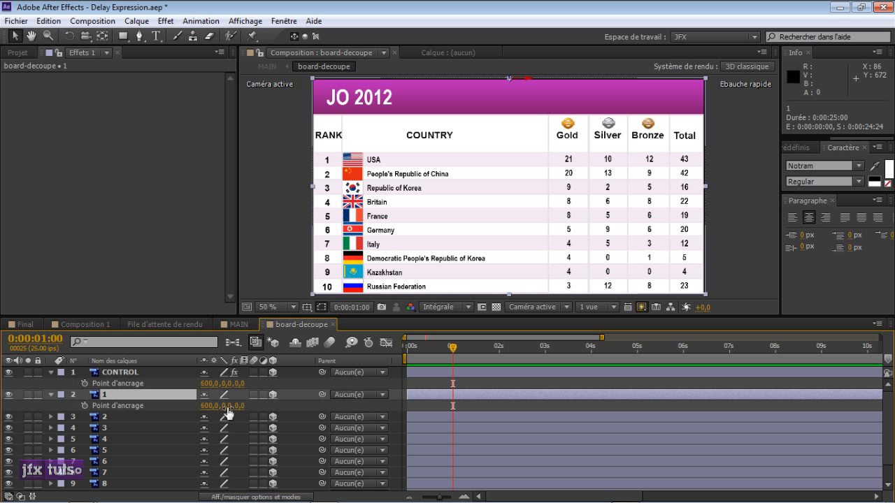
{"action": "key", "text": "a"}
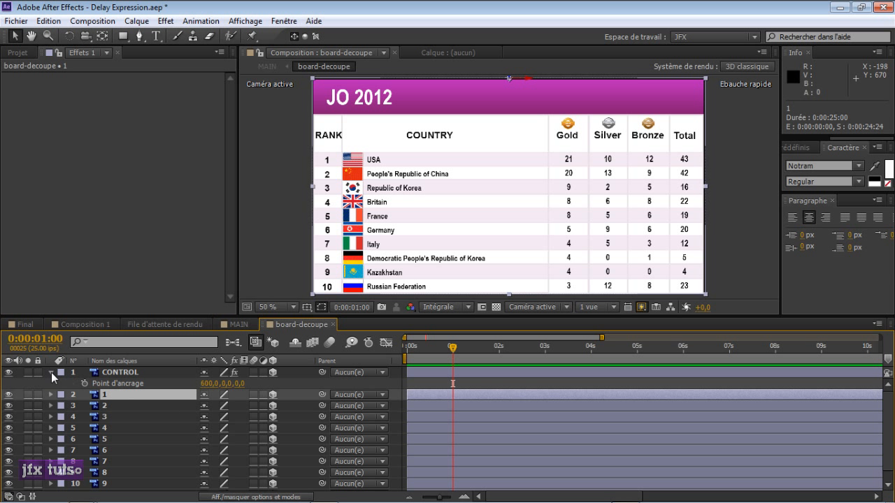
Step: Try nudging layer 1 sideways and downward, and move it back toward the composition's upper edge
{"action": "left_click", "coordinate": [8, 373]}
{"action": "left_click", "coordinate": [8, 372]}
{"action": "key", "text": "Right"}
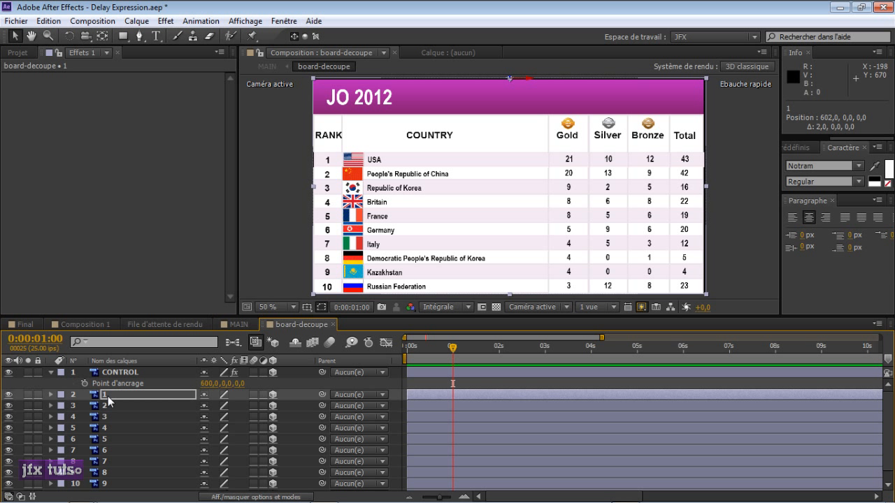
{"action": "key", "text": "Left"}
{"action": "key", "text": "Down"}
{"action": "key", "text": "Down"}
{"action": "key", "text": "Down"}
{"action": "key", "text": "Down"}
{"action": "key", "text": "Down"}
{"action": "key", "text": "Down"}
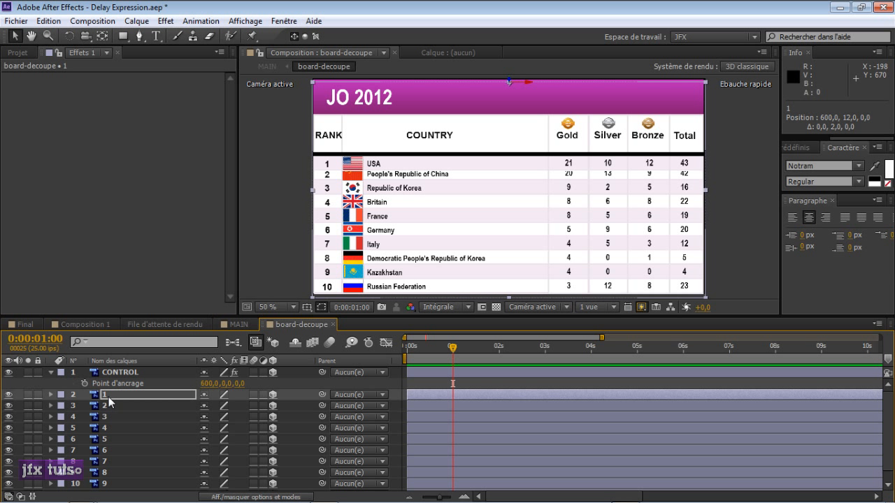
{"action": "key", "text": "Up"}
{"action": "key", "text": "Up"}
{"action": "key", "text": "Up"}
{"action": "key", "text": "Up"}
{"action": "key", "text": "Up"}
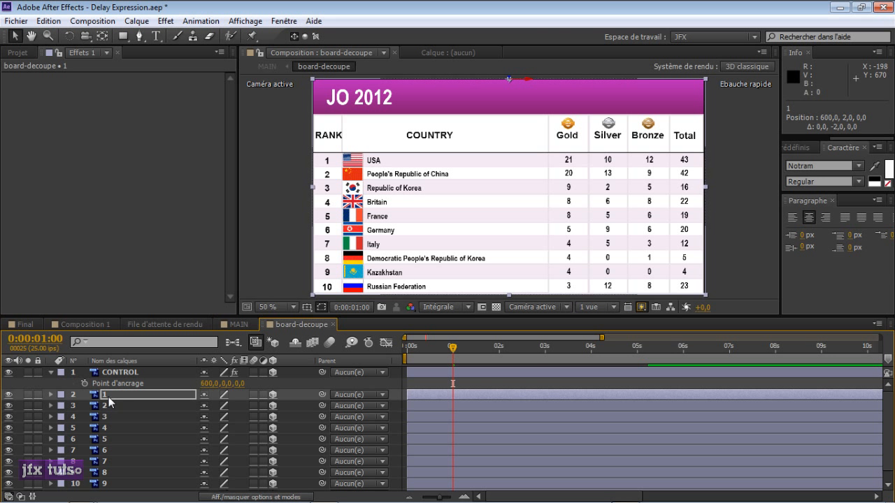
{"action": "key", "text": "Up"}
{"action": "key", "text": "Up"}
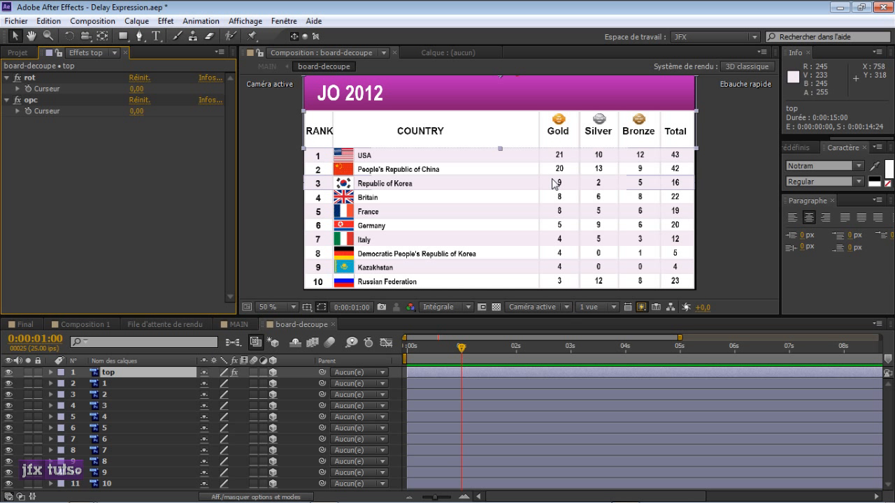
Step: Examine where the anchor points of layers 1, 2 and top sit relative to their rows in the medal table
{"action": "left_click", "coordinate": [116, 386]}
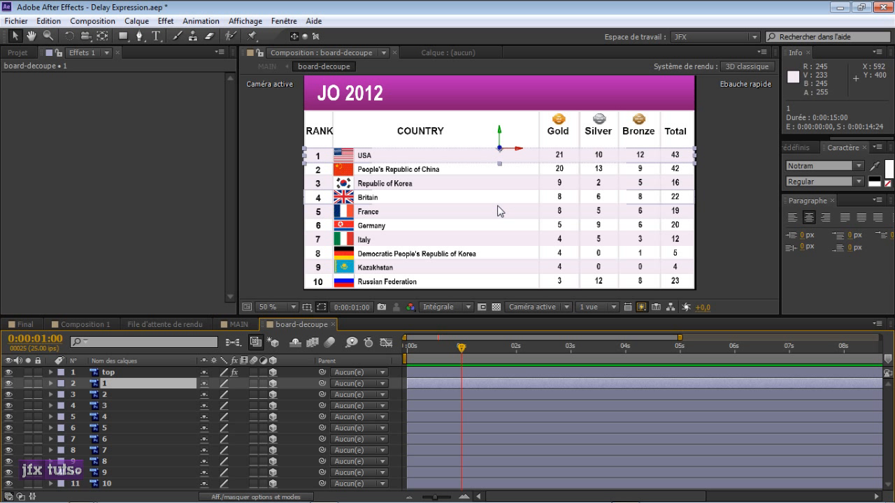
{"action": "scroll", "coordinate": [495, 168], "scroll_direction": "up", "scroll_amount": 4}
{"action": "scroll", "coordinate": [489, 150], "scroll_direction": "down", "scroll_amount": 2}
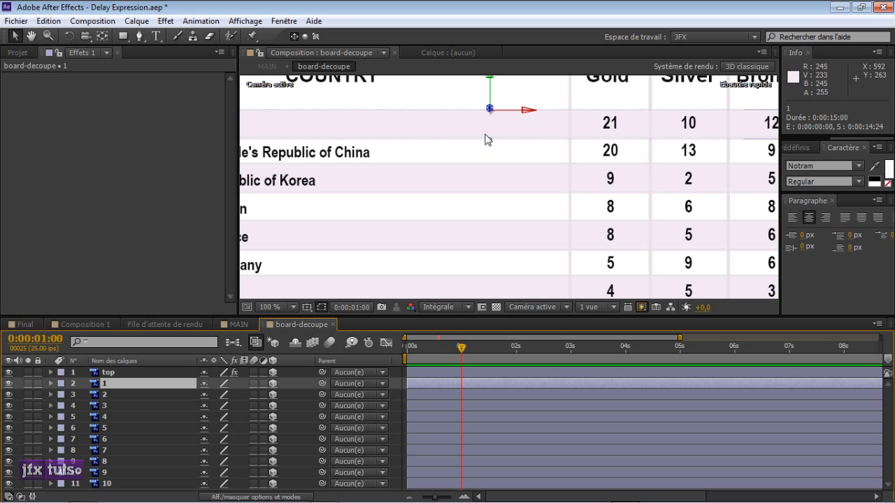
{"action": "left_click", "coordinate": [137, 396]}
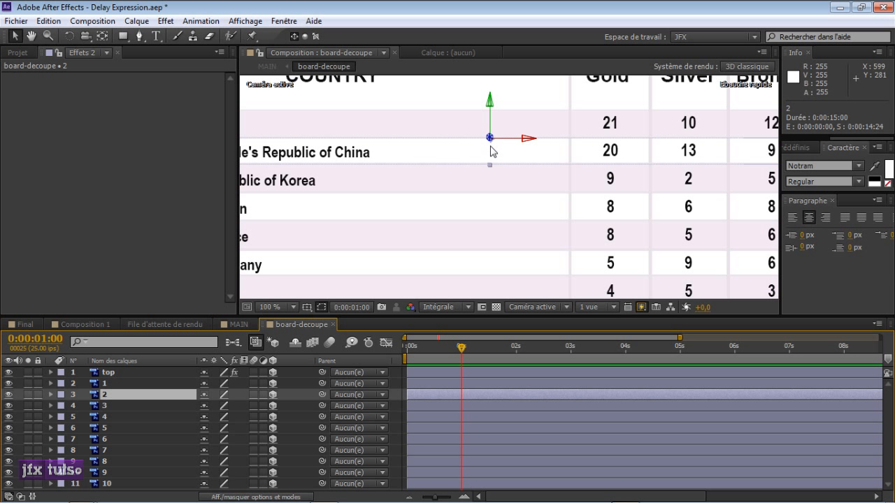
{"action": "scroll", "coordinate": [496, 161], "scroll_direction": "up", "scroll_amount": 5}
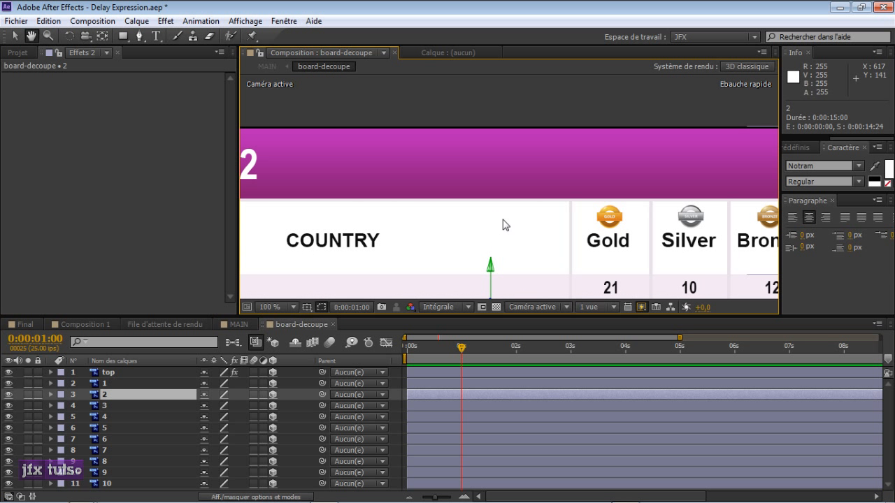
{"action": "left_click", "coordinate": [499, 175]}
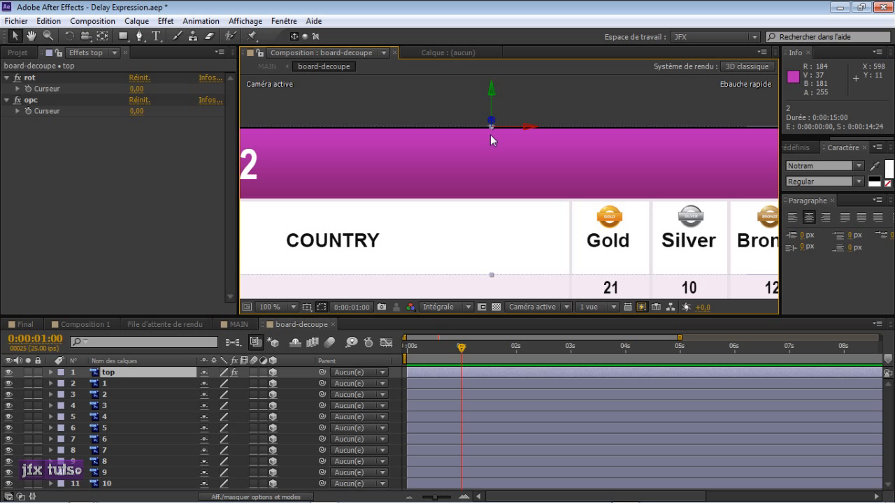
{"action": "scroll", "coordinate": [479, 222], "scroll_direction": "down", "scroll_amount": 4}
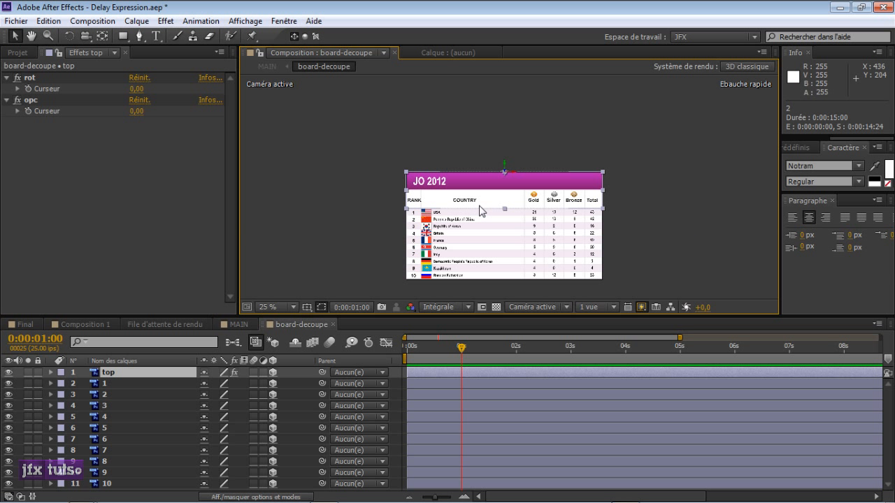
Step: Display the anchor point value of layer 1 and inspect the pivot with the whole table in view
{"action": "left_click", "coordinate": [152, 385]}
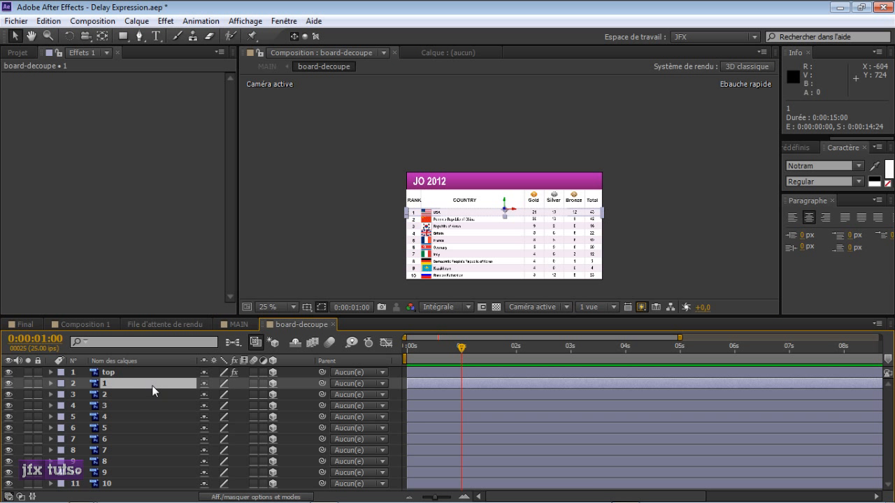
{"action": "key", "text": "a"}
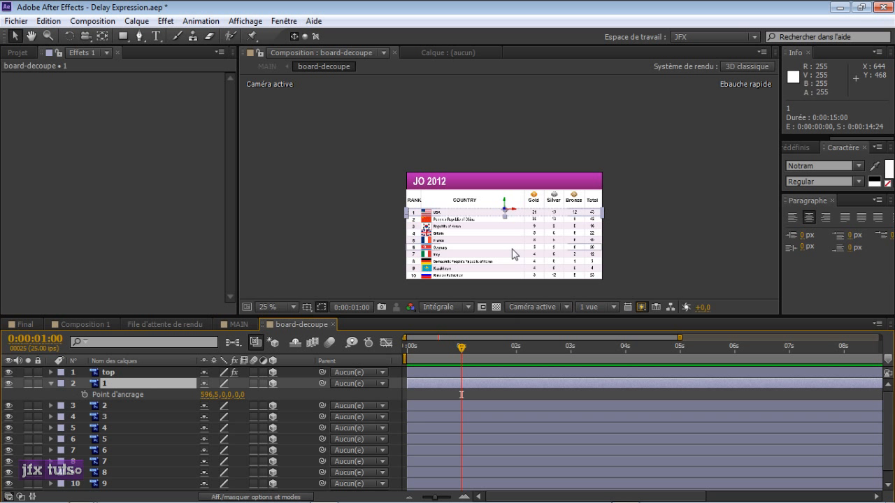
{"action": "scroll", "coordinate": [511, 251], "scroll_direction": "up", "scroll_amount": 4}
{"action": "scroll", "coordinate": [498, 225], "scroll_direction": "down", "scroll_amount": 2}
{"action": "left_click_drag", "start_coordinate": [498, 226], "coordinate": [493, 133]}
{"action": "key", "text": "v"}
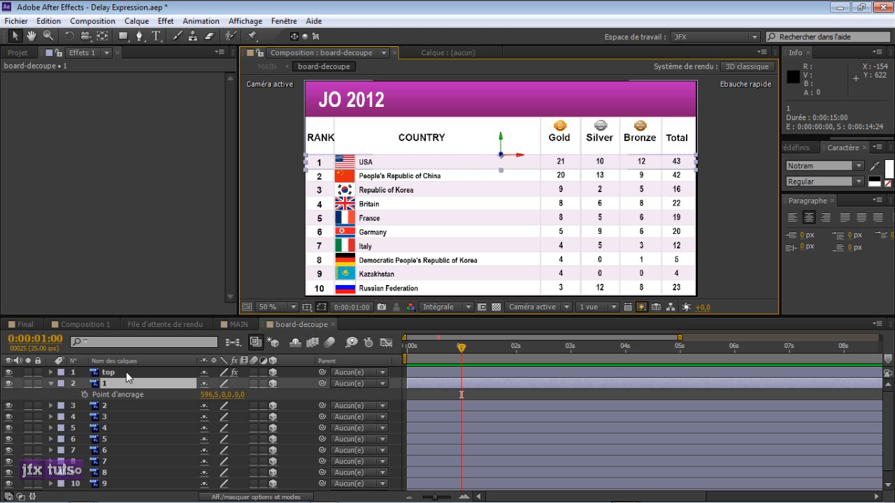
Step: Rename the top layer as CONTROL and collapse the properties of layer 1
{"action": "left_click", "coordinate": [126, 372]}
{"action": "key", "text": "Return"}
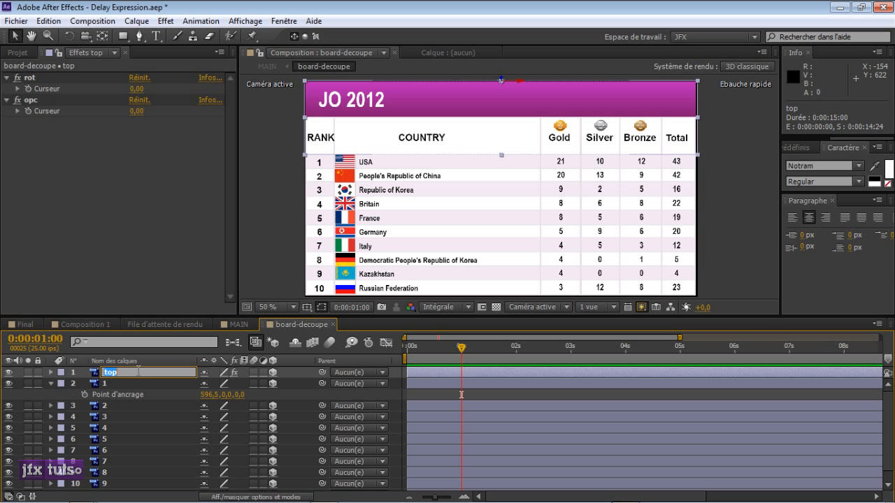
{"action": "type", "text": "CONTROL"}
{"action": "key", "text": "Return"}
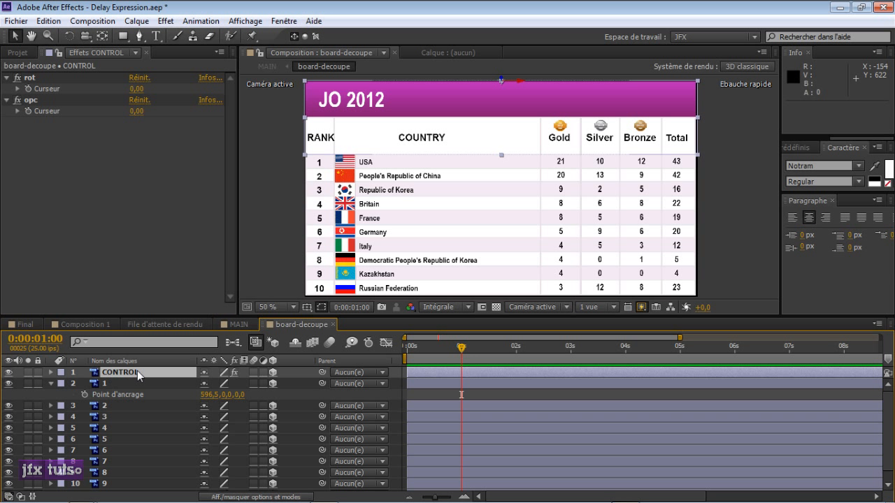
{"action": "left_click", "coordinate": [49, 383]}
Step: Reveal the CONTROL layer's keyframed properties and set its Rotation X to 90° at 0:00:01:08
{"action": "key", "text": "u"}
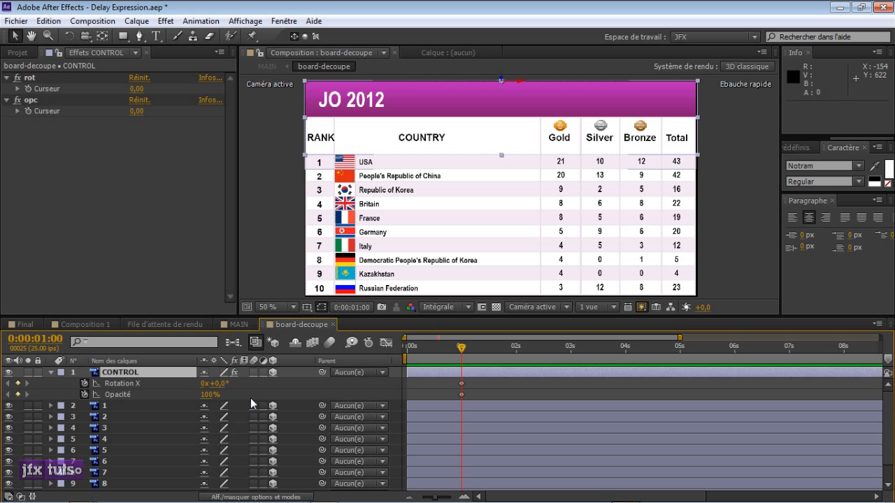
{"action": "left_click_drag", "start_coordinate": [459, 348], "coordinate": [479, 355]}
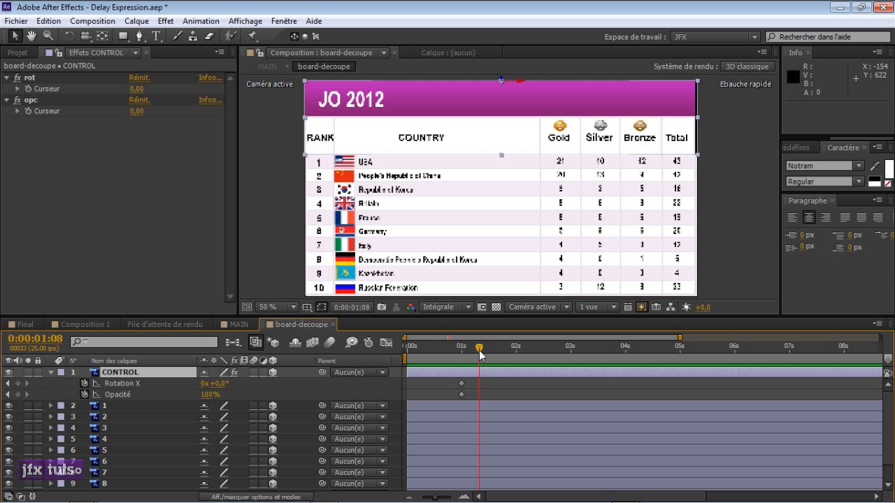
{"action": "left_click", "coordinate": [216, 385]}
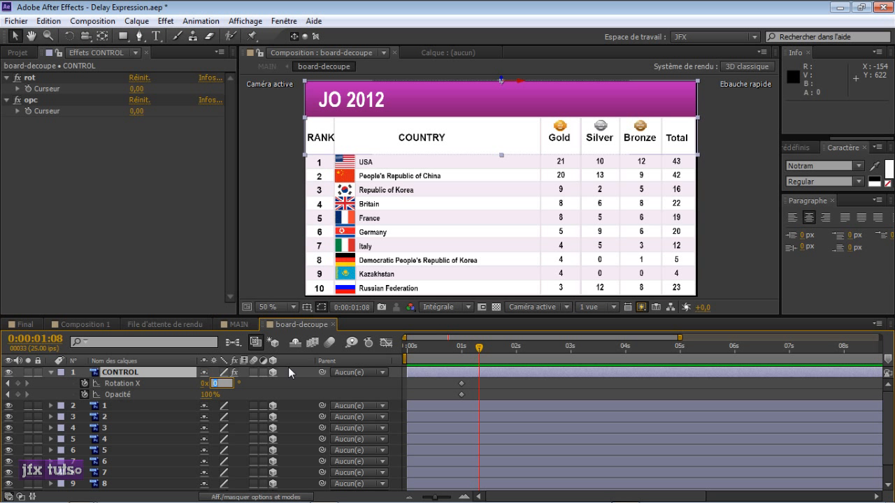
{"action": "type", "text": "9"}
{"action": "key", "text": "Return"}
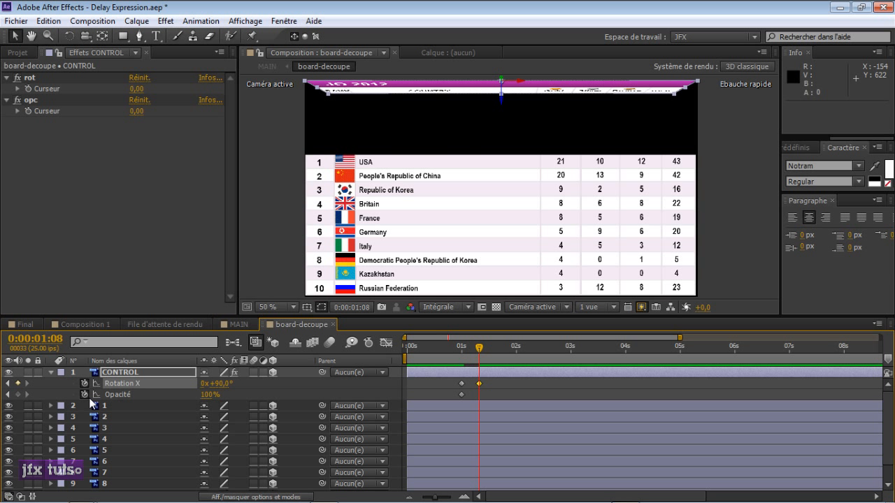
Step: Add an Opacité keyframe for CONTROL at 0:00:01:08 and set the one at 0:00:01:00 to 0%
{"action": "left_click", "coordinate": [18, 394]}
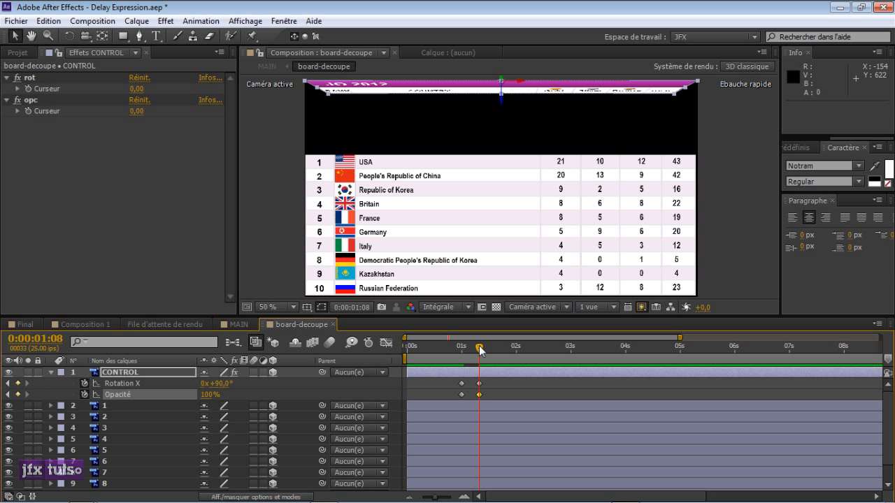
{"action": "left_click", "coordinate": [8, 394]}
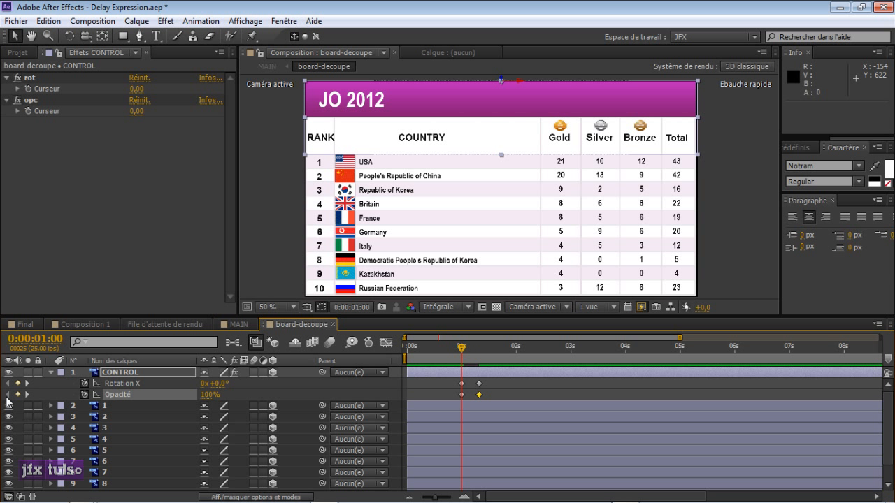
{"action": "left_click", "coordinate": [209, 396]}
{"action": "type", "text": "0."}
{"action": "key", "text": "Return"}
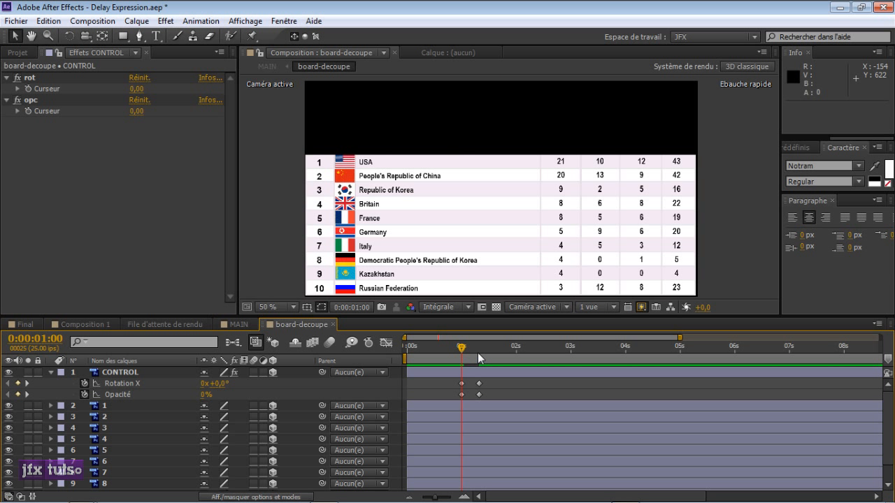
Step: Set CONTROL's Rotation X keyframe at 0:00:01:08 to -25° and apply easy ease to the Opacité keyframe there
{"action": "left_click_drag", "start_coordinate": [463, 348], "coordinate": [517, 351]}
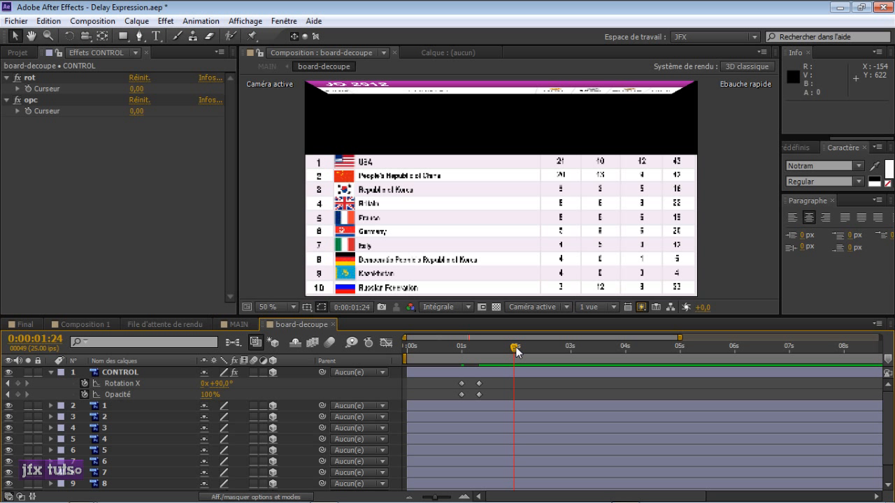
{"action": "left_click", "coordinate": [479, 383]}
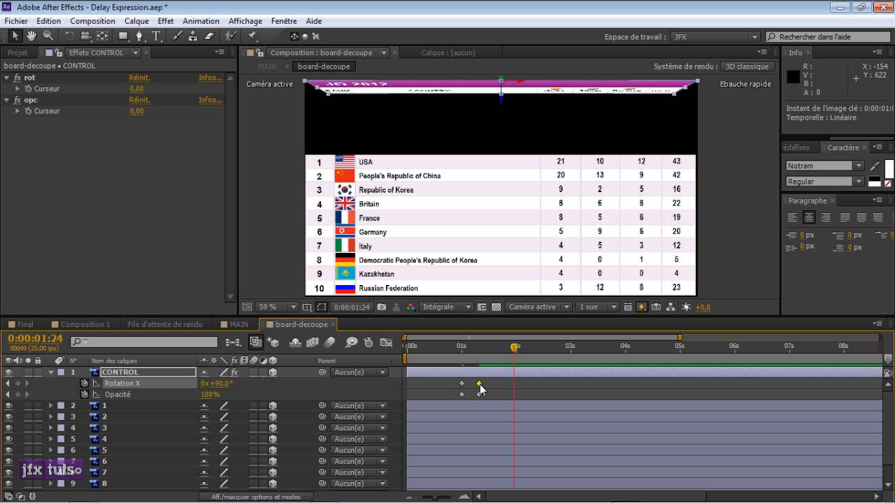
{"action": "left_click", "coordinate": [9, 383]}
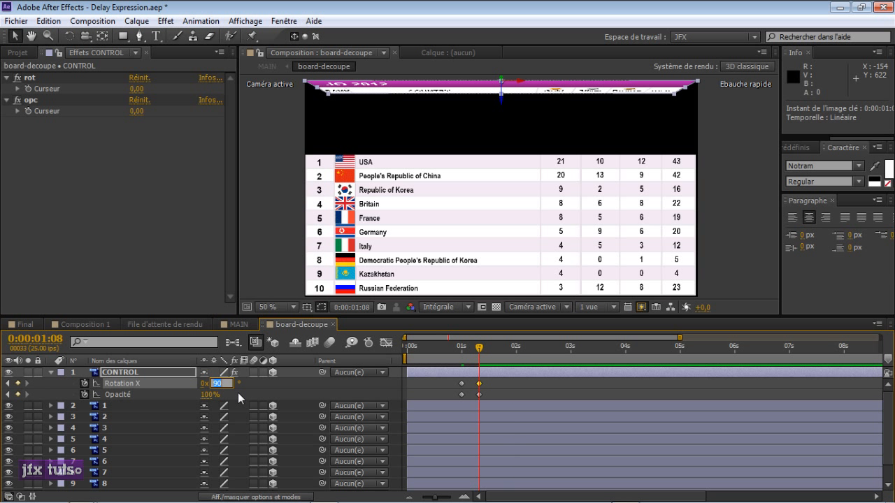
{"action": "type", "text": "-25"}
{"action": "key", "text": "Return"}
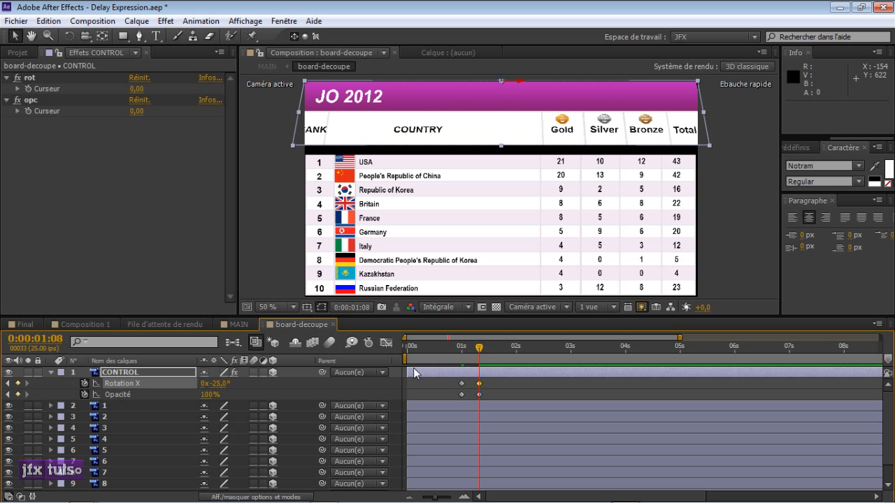
{"action": "left_click_drag", "start_coordinate": [480, 347], "coordinate": [510, 347]}
{"action": "left_click", "coordinate": [478, 394]}
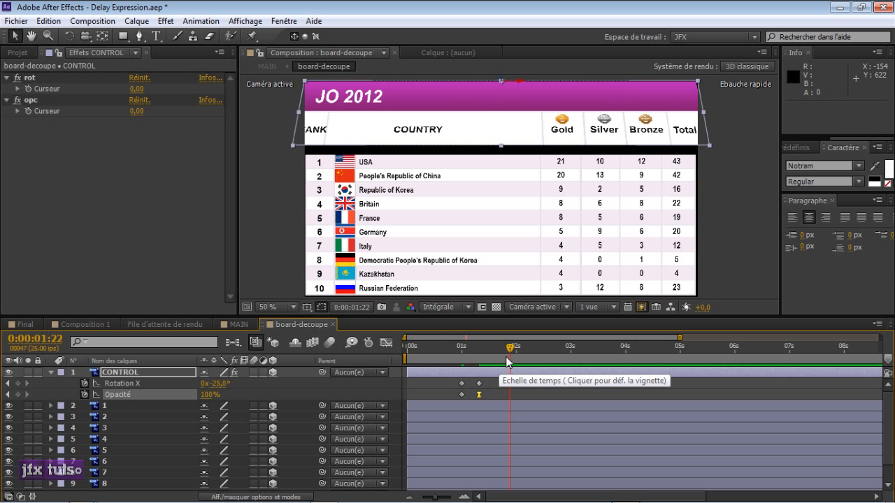
Step: Add a Rotation X keyframe of 0° for CONTROL at 0:00:03:00 and preview the movement from 0:00:01:00
{"action": "left_click_drag", "start_coordinate": [510, 347], "coordinate": [572, 354]}
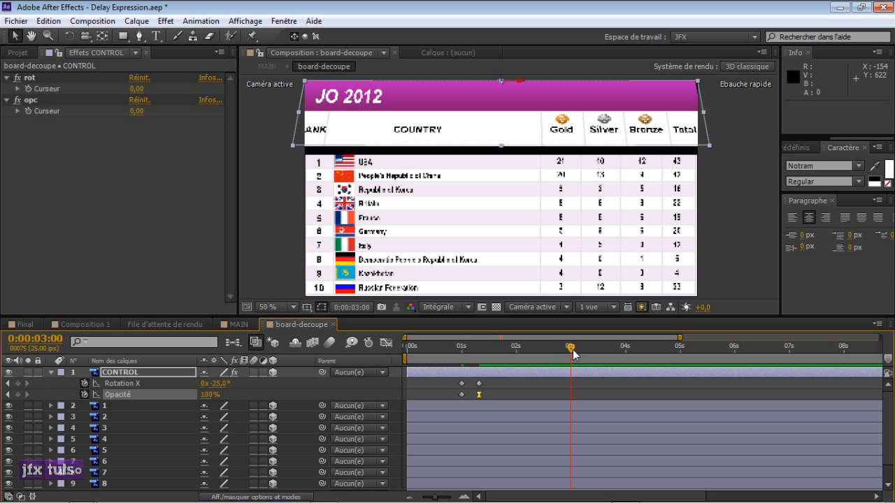
{"action": "left_click", "coordinate": [19, 383]}
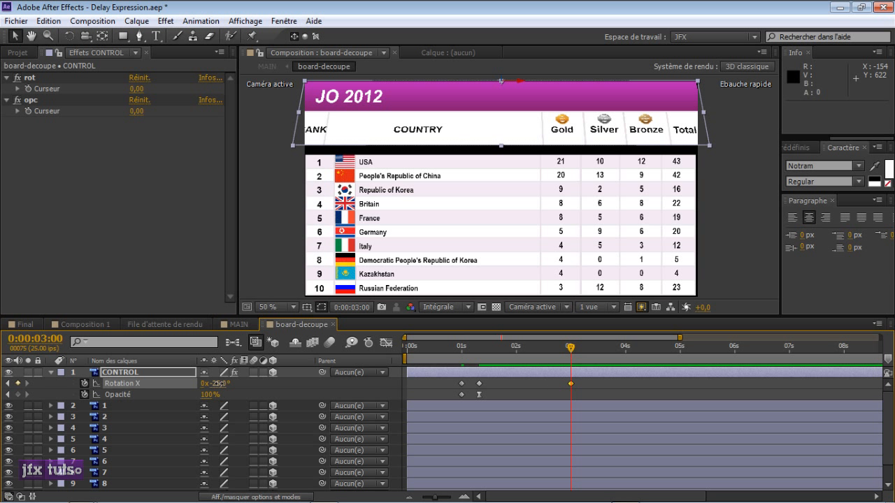
{"action": "left_click", "coordinate": [221, 384]}
{"action": "type", "text": "0"}
{"action": "key", "text": "Return"}
{"action": "left_click_drag", "start_coordinate": [455, 349], "coordinate": [571, 360]}
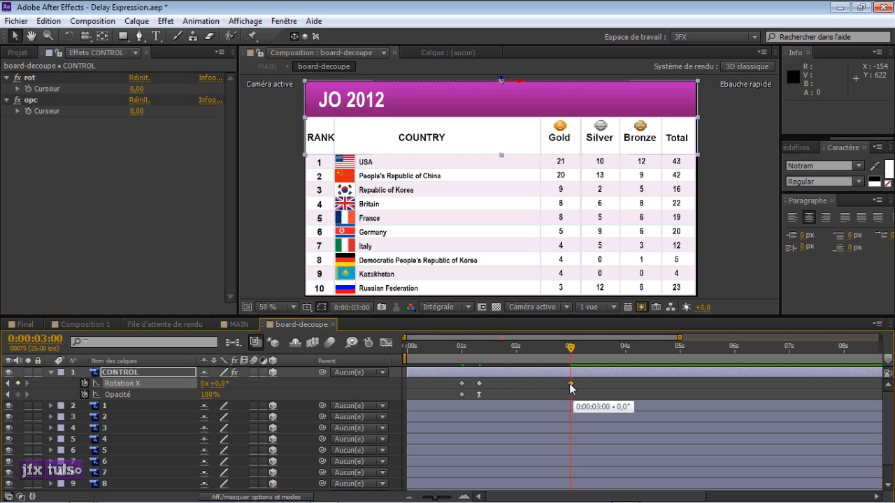
Step: Apply easy ease in to CONTROL's Rotation X keyframe at 0:00:03:00 and show its value curve in the graph editor
{"action": "key", "text": "ctrl+alt+h"}
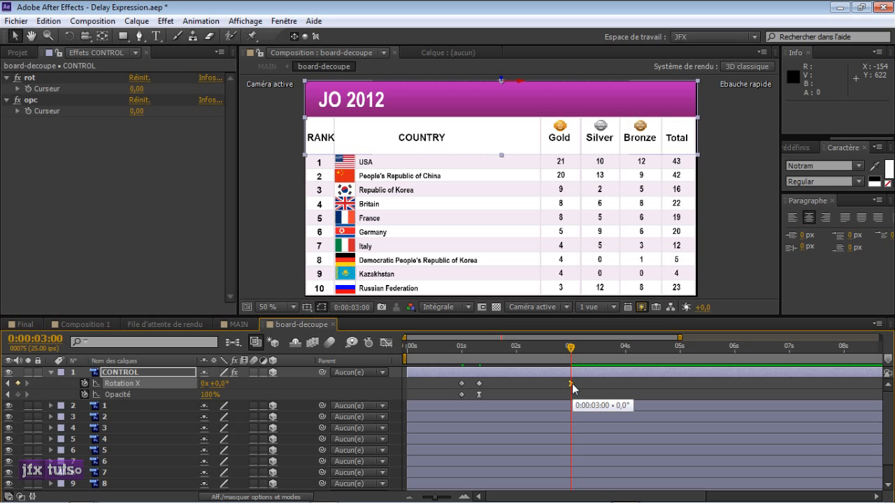
{"action": "left_click_drag", "start_coordinate": [571, 347], "coordinate": [522, 362]}
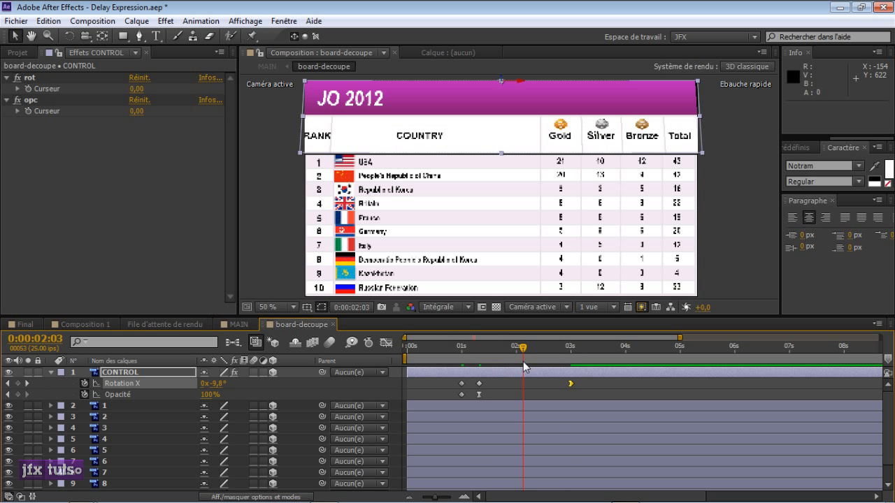
{"action": "left_click", "coordinate": [386, 343]}
{"action": "left_click", "coordinate": [609, 482]}
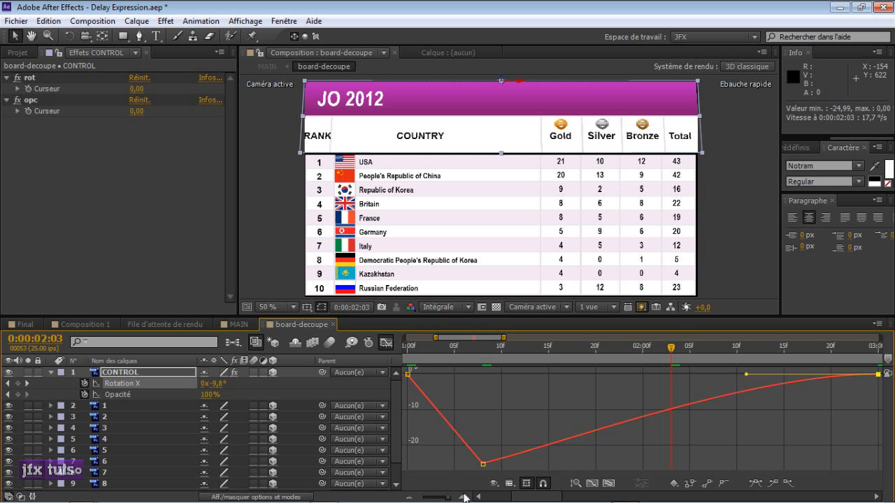
{"action": "left_click_drag", "start_coordinate": [451, 497], "coordinate": [436, 499]}
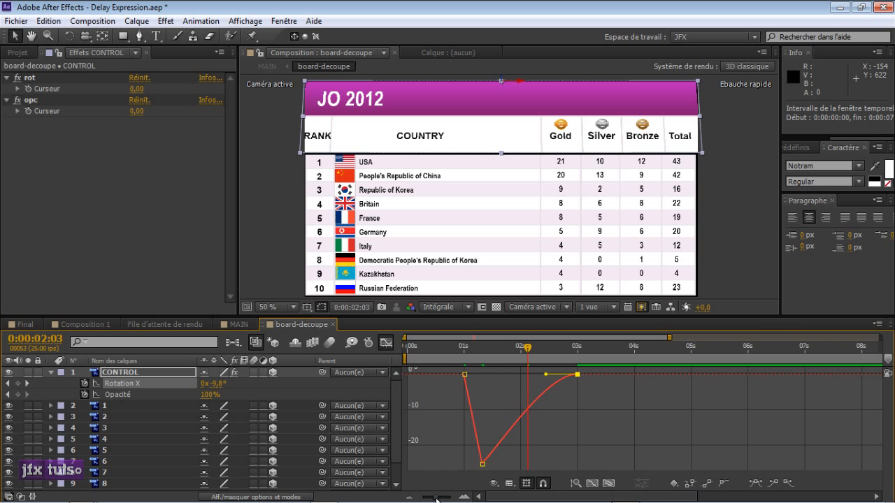
Step: Lengthen the incoming handle of CONTROL's last Rotation X keyframe toward the -25° keyframe, then close the graph editor and scrub to 0:00:01:21
{"action": "left_click", "coordinate": [591, 483]}
{"action": "left_click", "coordinate": [605, 483]}
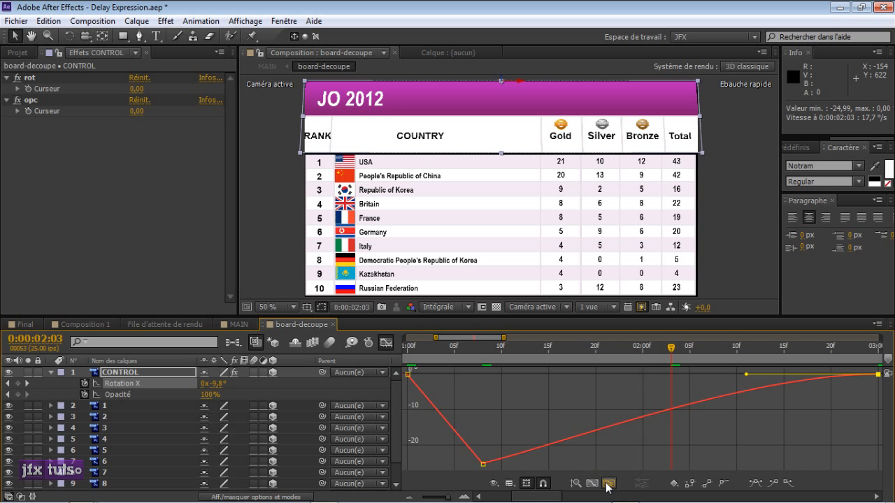
{"action": "left_click_drag", "start_coordinate": [448, 498], "coordinate": [437, 498]}
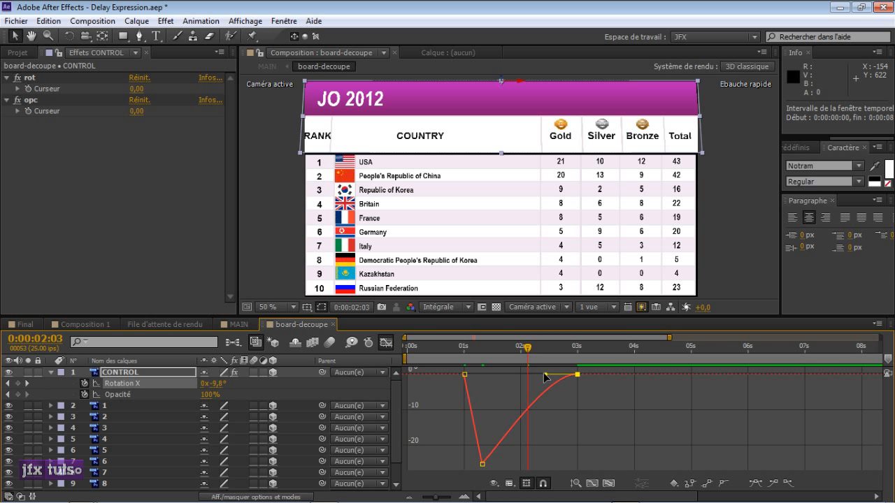
{"action": "left_click_drag", "start_coordinate": [543, 378], "coordinate": [503, 375]}
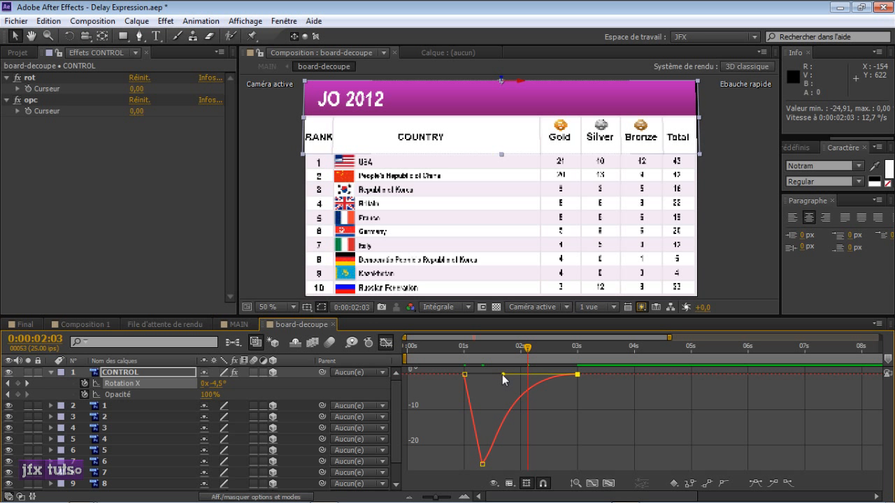
{"action": "left_click", "coordinate": [385, 342]}
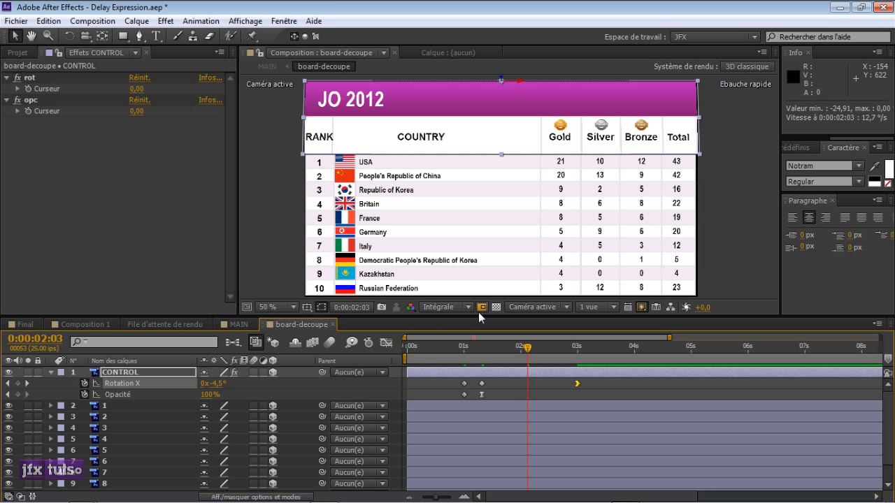
{"action": "left_click_drag", "start_coordinate": [527, 348], "coordinate": [512, 358]}
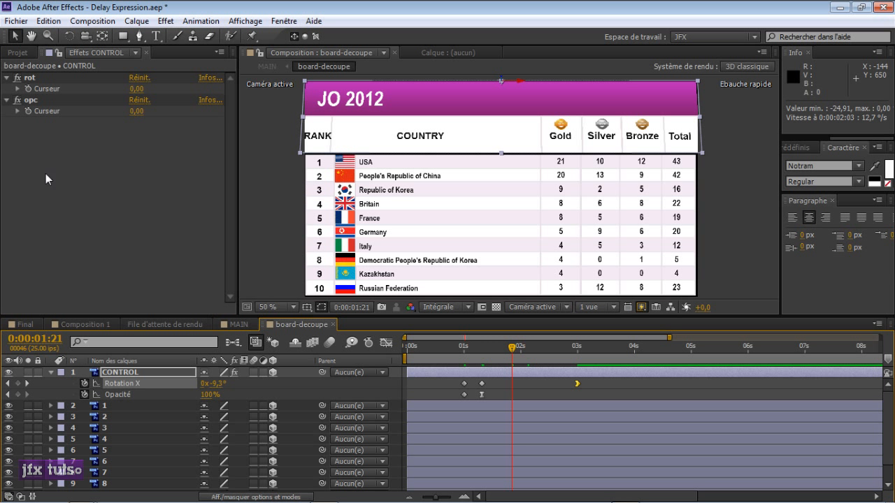
Step: Identify layer 1 in the table by hiding and showing it again
{"action": "left_click", "coordinate": [138, 407]}
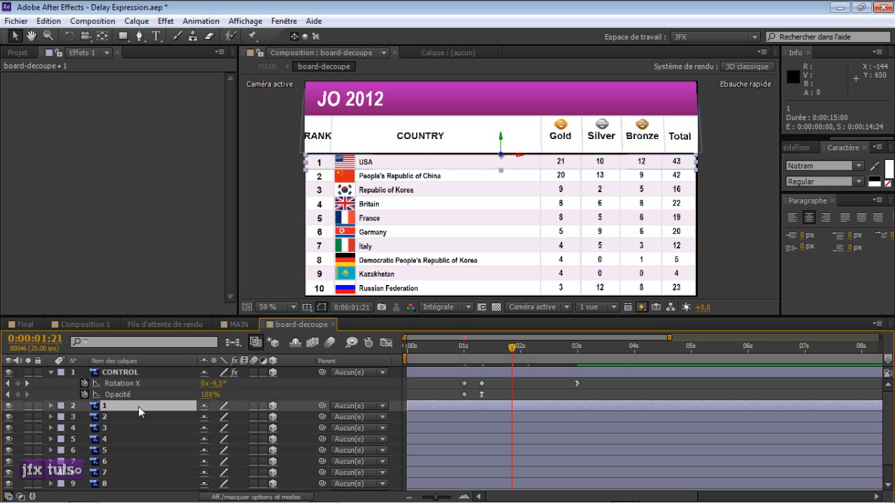
{"action": "scroll", "coordinate": [131, 421], "scroll_direction": "down", "scroll_amount": 1}
{"action": "scroll", "coordinate": [131, 421], "scroll_direction": "up", "scroll_amount": 1}
{"action": "left_click", "coordinate": [9, 406]}
{"action": "left_click", "coordinate": [9, 406]}
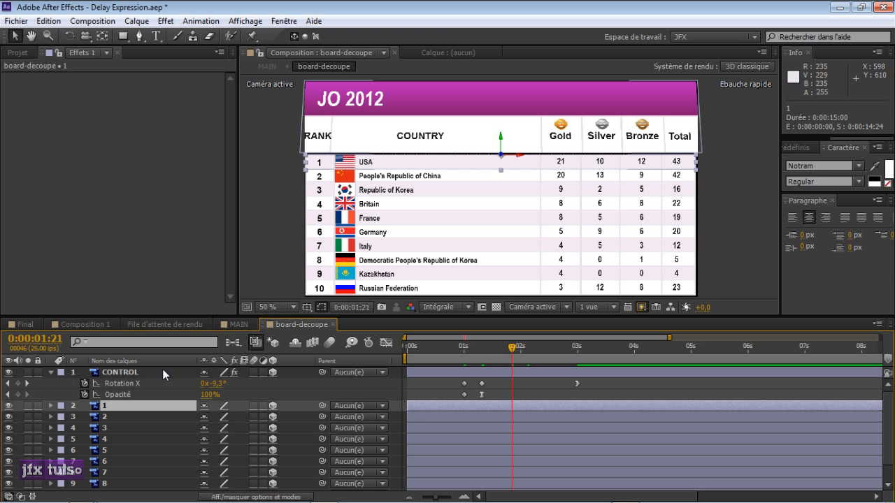
Step: Check the range of CONTROL's rot slider and set the slider value to 0.16
{"action": "left_click", "coordinate": [102, 372]}
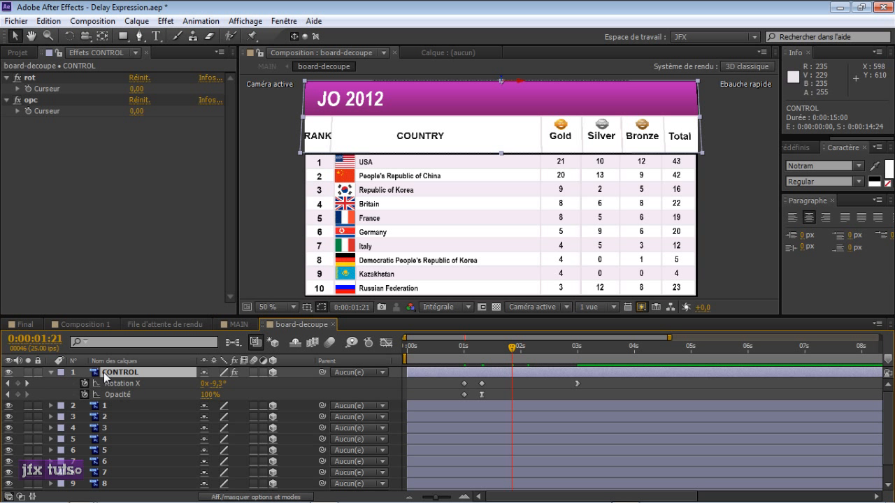
{"action": "left_click", "coordinate": [30, 78]}
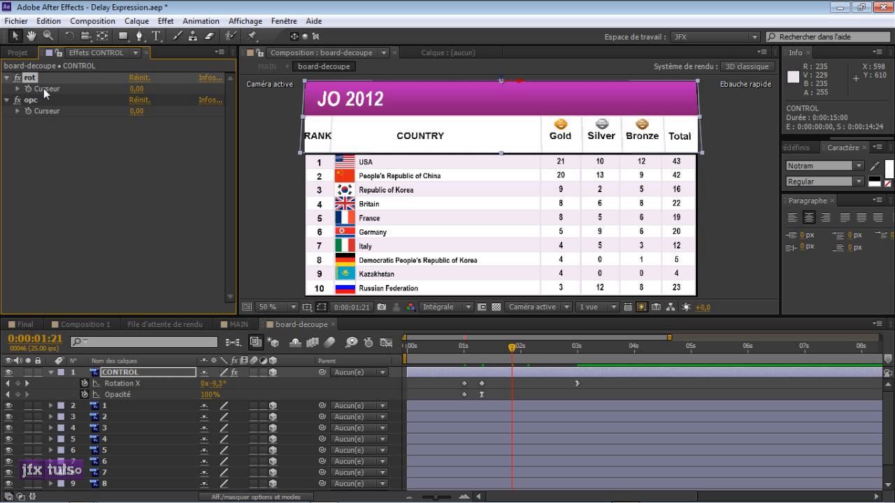
{"action": "right_click", "coordinate": [43, 88]}
{"action": "left_click", "coordinate": [78, 97]}
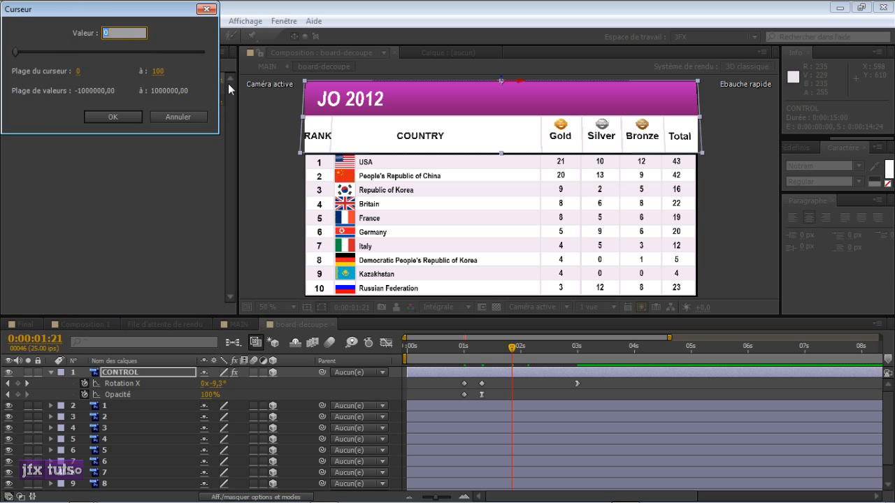
{"action": "left_click", "coordinate": [160, 72]}
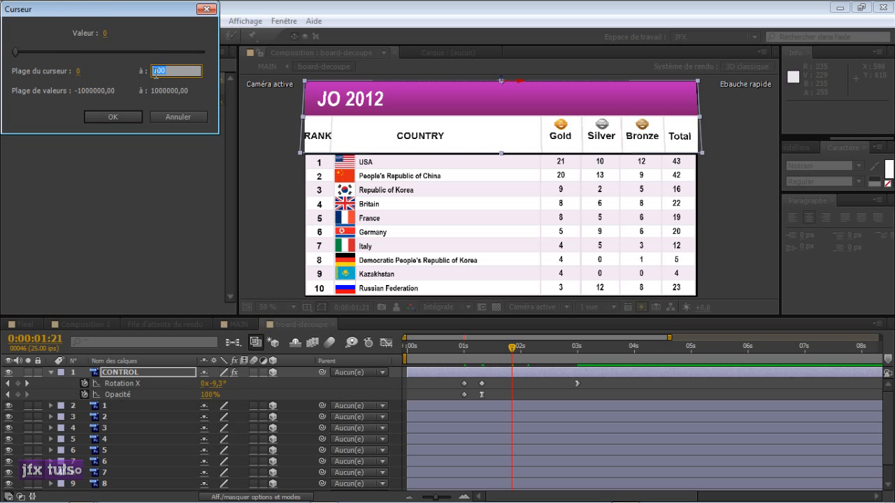
{"action": "key", "text": "Return"}
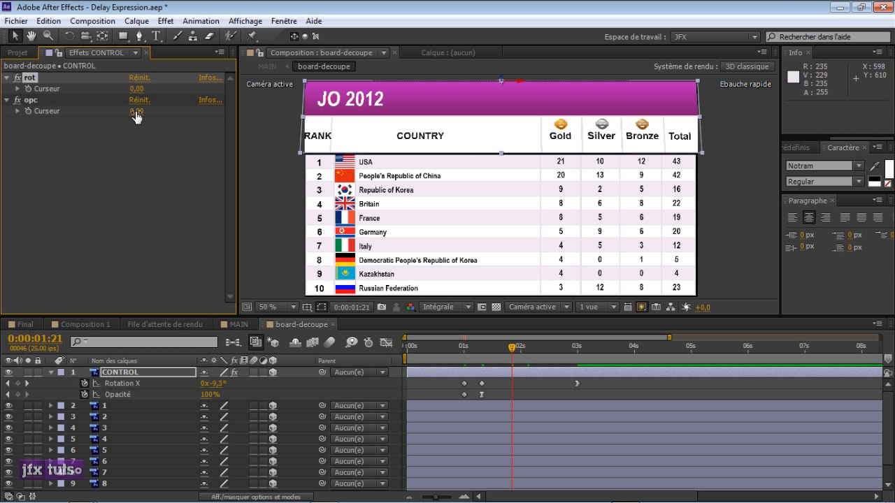
{"action": "left_click", "coordinate": [138, 89]}
{"action": "type", "text": "0.16"}
Step: Check the range of CONTROL's opc slider and set the slider value to 0.16
{"action": "right_click", "coordinate": [43, 112]}
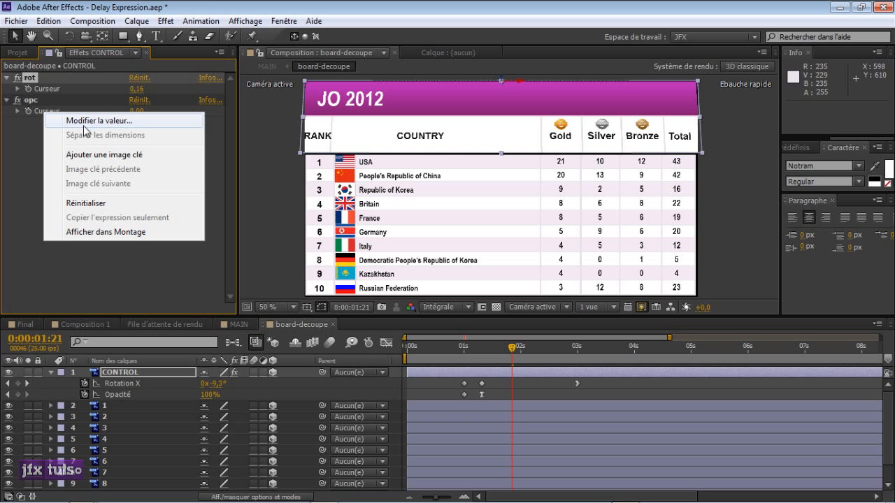
{"action": "left_click", "coordinate": [51, 121]}
{"action": "double_click", "coordinate": [158, 71]}
{"action": "key", "text": "Return"}
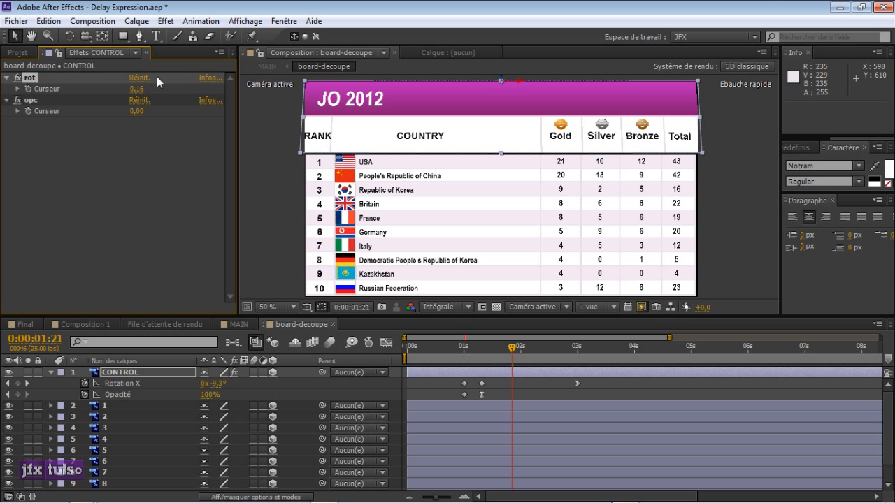
{"action": "right_click", "coordinate": [139, 112]}
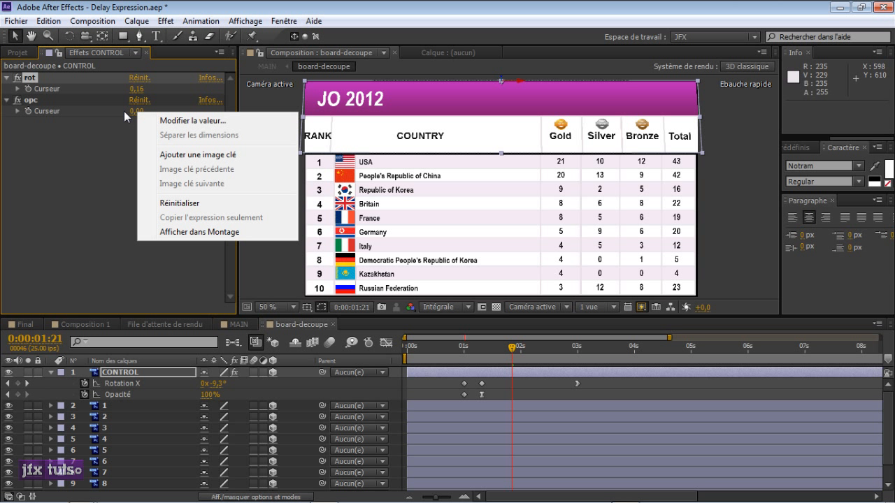
{"action": "left_click", "coordinate": [133, 112]}
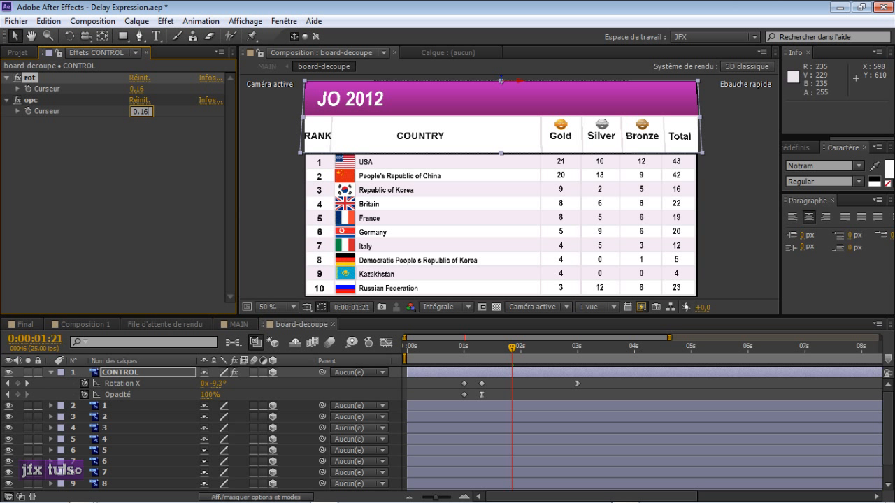
{"action": "left_click", "coordinate": [143, 146]}
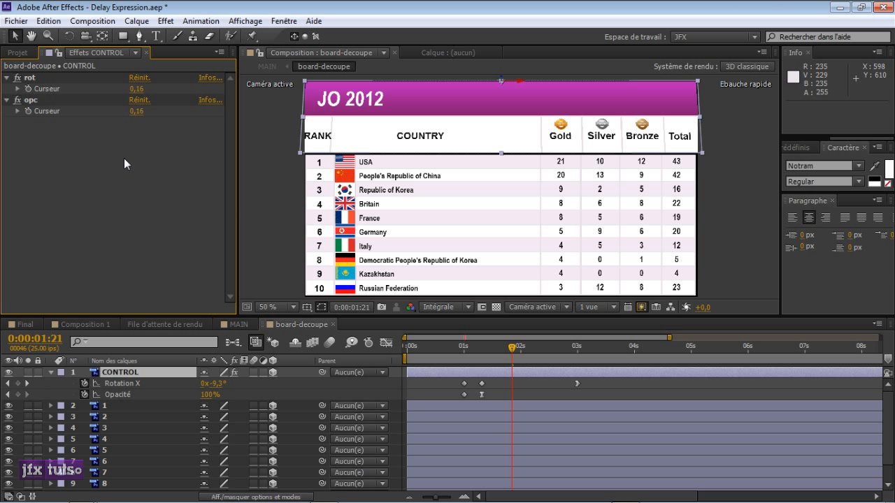
Step: Go to 0:00:01:15 and reveal layer 1's rotation and Opacité properties together
{"action": "mouse_move", "coordinate": [514, 350]}
{"action": "left_mouse_down"}
{"action": "mouse_move", "coordinate": [468, 353]}
{"action": "mouse_move", "coordinate": [536, 353]}
{"action": "mouse_move", "coordinate": [497, 353]}
{"action": "left_mouse_up"}
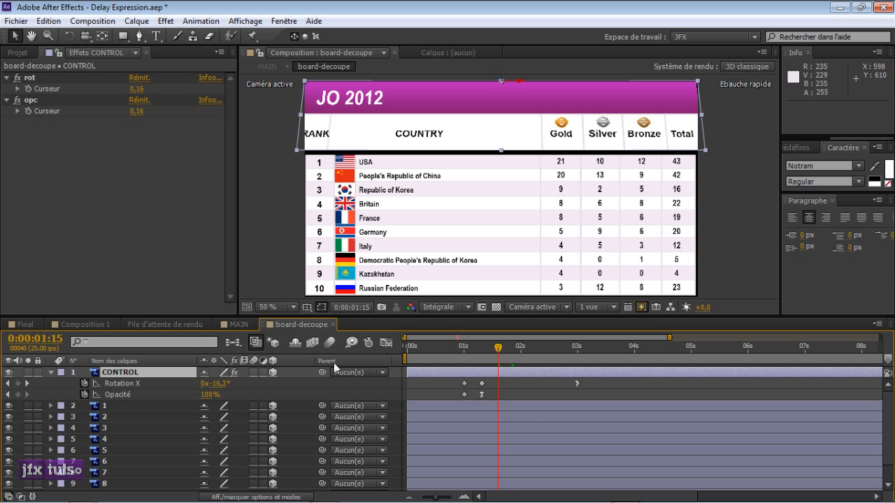
{"action": "left_click", "coordinate": [184, 406]}
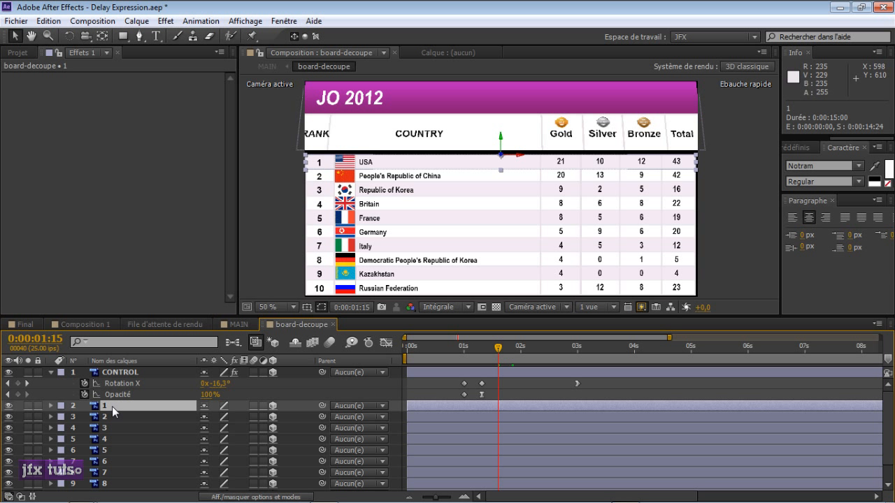
{"action": "key", "text": "r"}
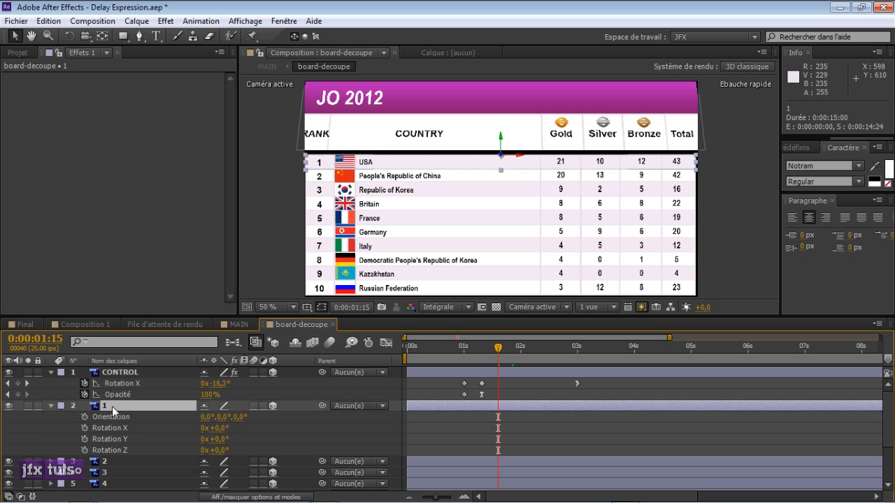
{"action": "key", "text": "shift+t"}
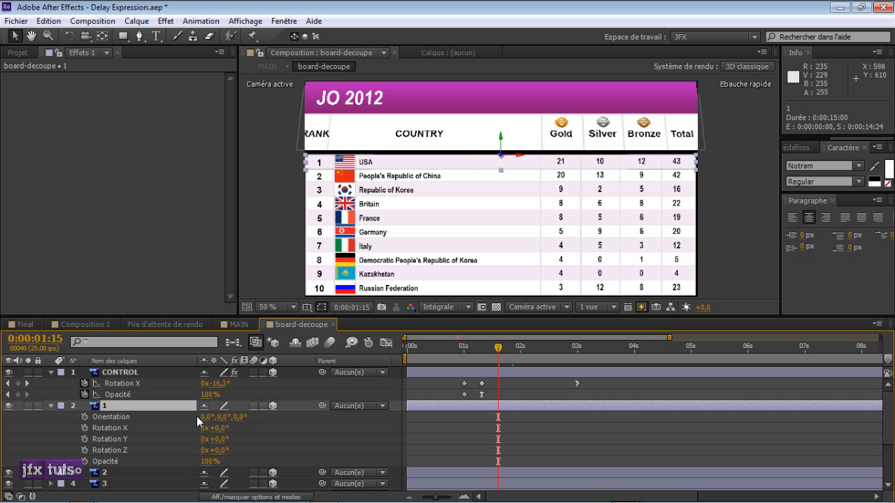
Step: Add an expression to layer 1's Rotation X and enlarge its expression field to several lines
{"action": "left_click", "coordinate": [85, 427], "text": "alt"}
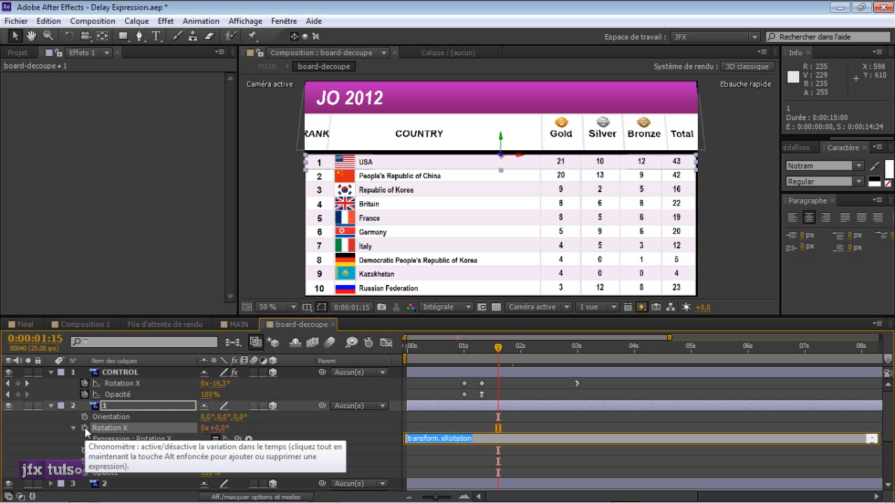
{"action": "left_click", "coordinate": [478, 437]}
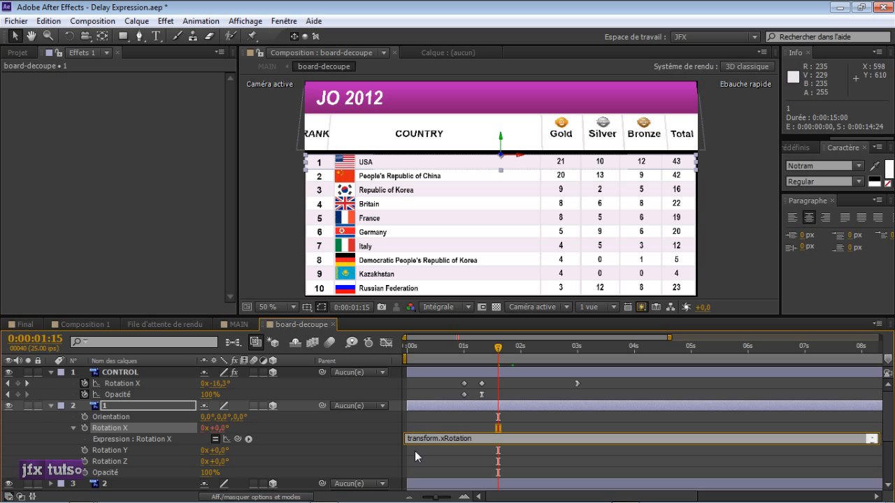
{"action": "left_click_drag", "start_coordinate": [474, 445], "coordinate": [476, 464]}
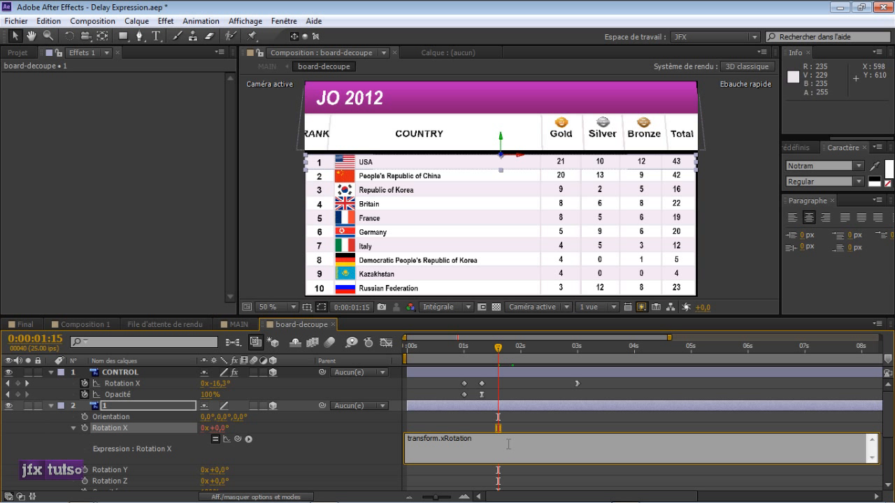
Step: Prefix transform.xRotation in layer 1's Rotation X expression with thisComp.layer(index-1). to reference the layer above
{"action": "left_click_drag", "start_coordinate": [508, 443], "coordinate": [403, 444]}
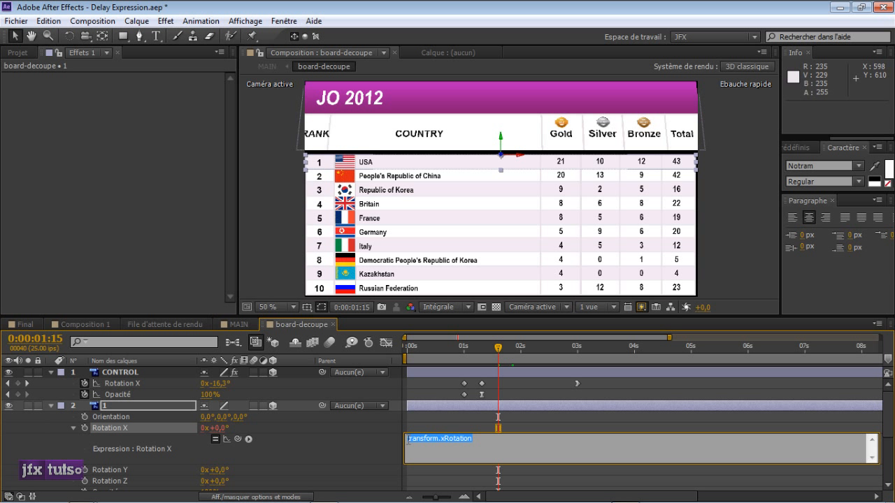
{"action": "left_click", "coordinate": [411, 453]}
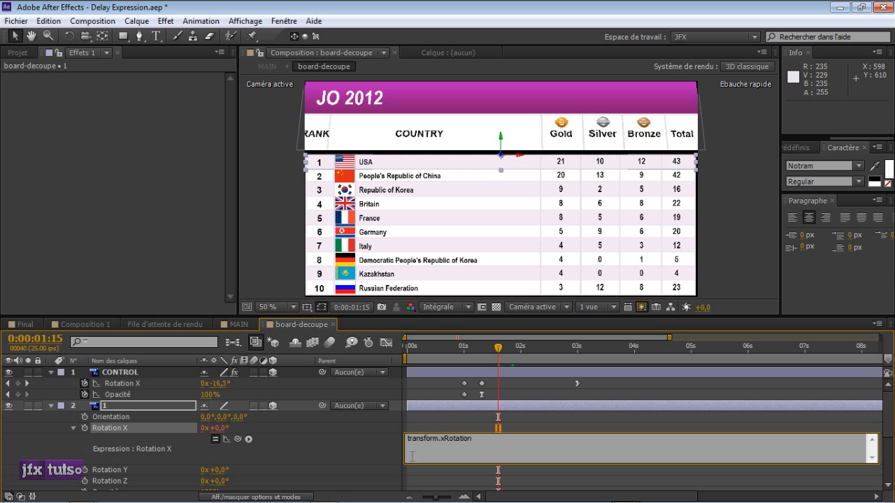
{"action": "type", "text": "this"}
{"action": "type", "text": "Copm"}
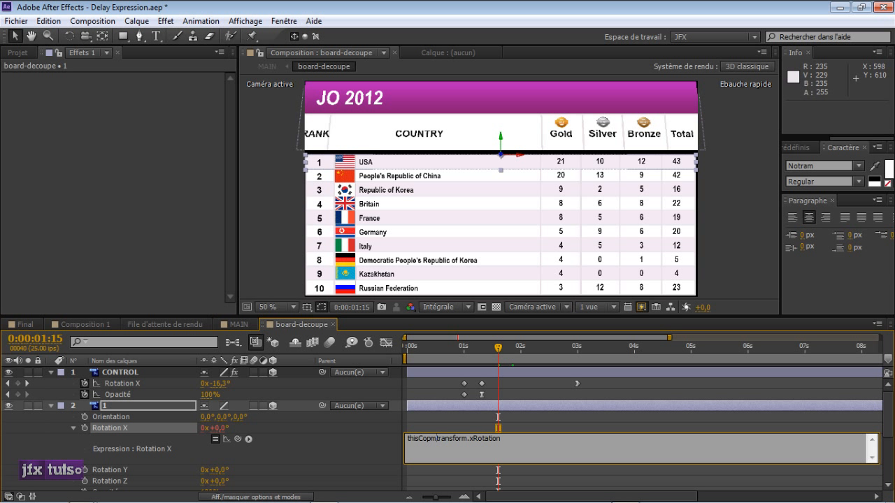
{"action": "key", "text": "BackSpace"}
{"action": "key", "text": "BackSpace"}
{"action": "key", "text": "BackSpace"}
{"action": "type", "text": "omp.layer(index"}
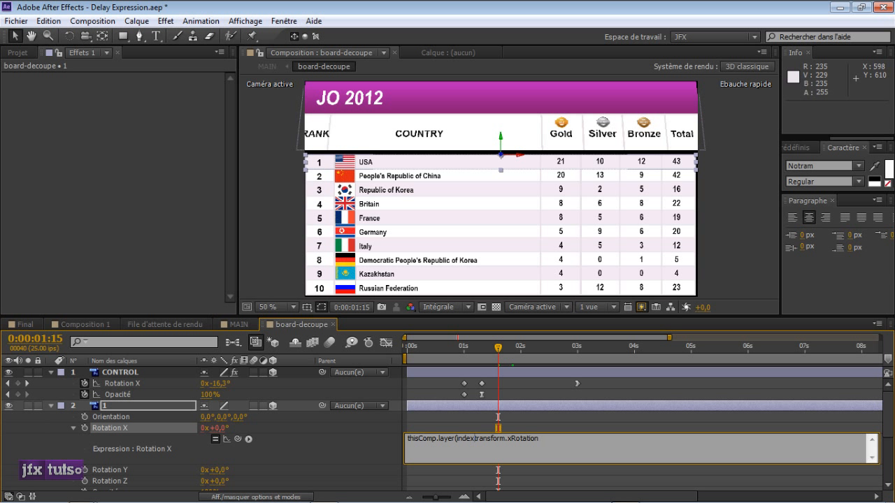
{"action": "type", "text": "-1)"}
{"action": "left_click", "coordinate": [510, 438]}
{"action": "type", "text": "."}
{"action": "left_click_drag", "start_coordinate": [456, 439], "coordinate": [481, 439]}
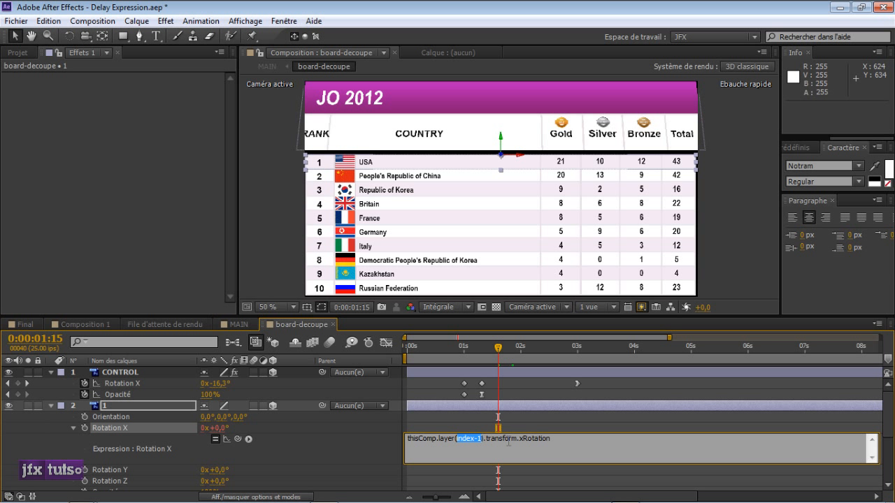
Step: Append .valueAtTime(time-x); to layer 1's Rotation X expression and insert an empty line above it
{"action": "left_click", "coordinate": [577, 439]}
{"action": "type", "text": ".valueAtTime("}
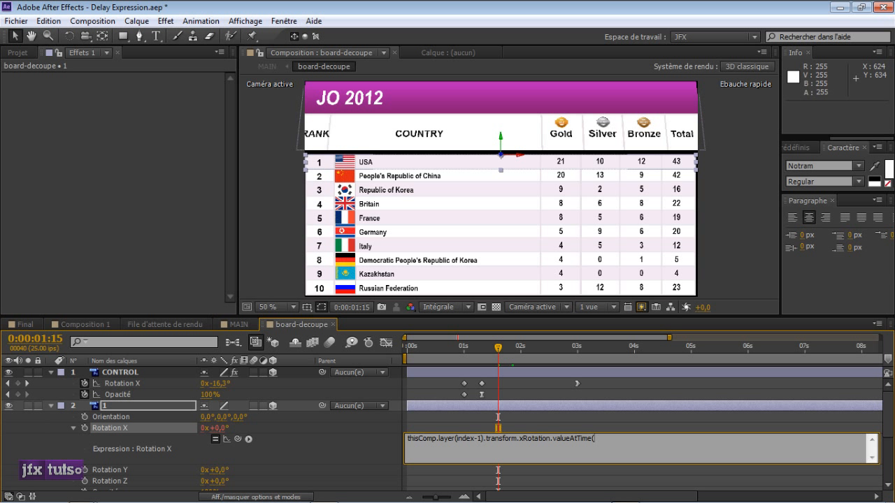
{"action": "type", "text": "time-x);"}
{"action": "key", "text": "Return"}
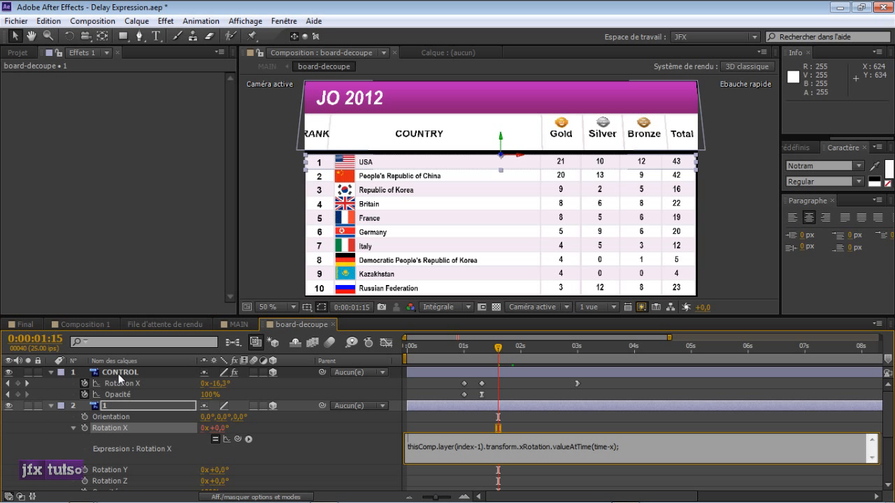
Step: Add a first line to layer 1's Rotation X expression that sets rot= to CONTROL's rot slider, ending with a semicolon
{"action": "type", "text": "ot"}
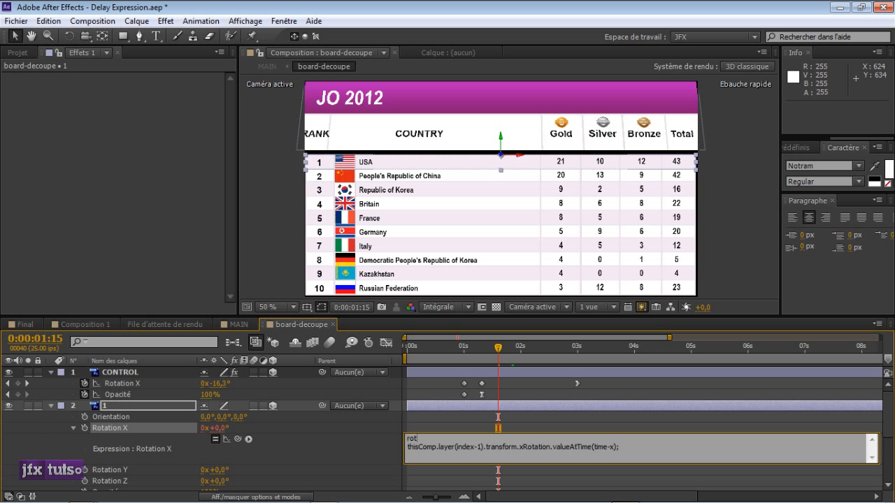
{"action": "type", "text": "= ;"}
{"action": "left_click", "coordinate": [109, 373]}
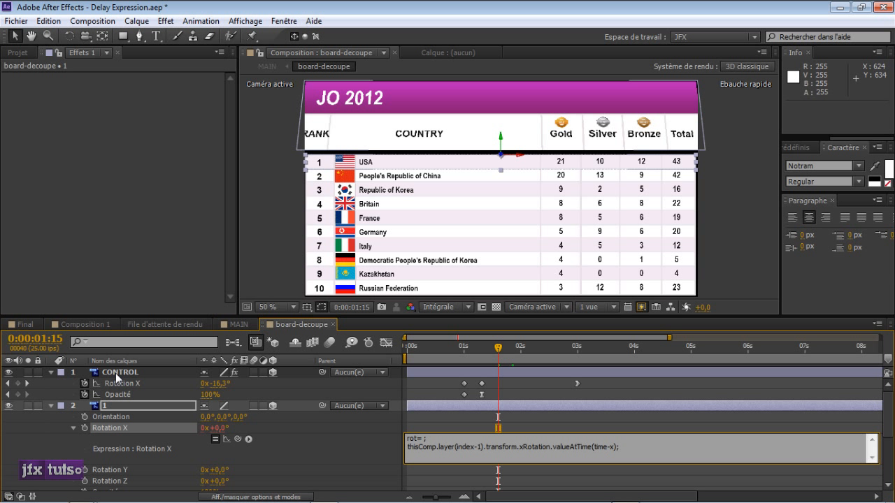
{"action": "left_click", "coordinate": [513, 299]}
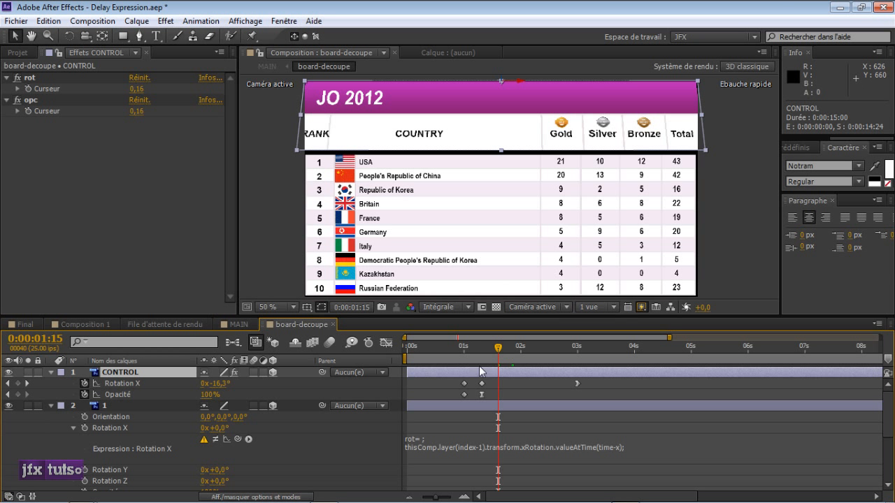
{"action": "left_click", "coordinate": [423, 443]}
{"action": "left_click", "coordinate": [425, 439]}
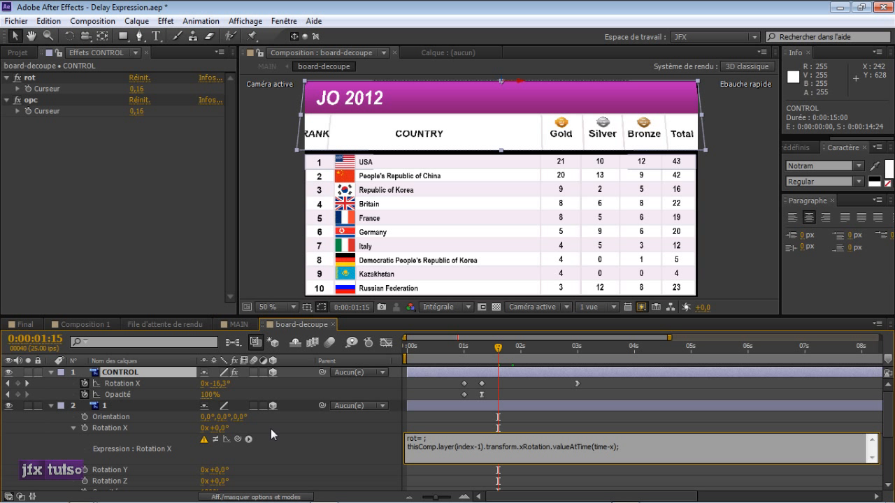
{"action": "left_click_drag", "start_coordinate": [236, 440], "coordinate": [42, 86]}
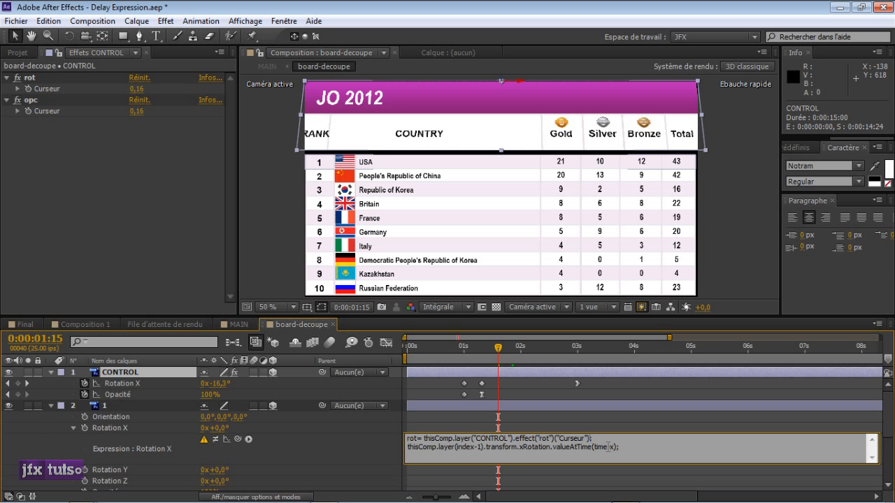
Step: Replace the x in layer 1's Rotation X valueAtTime(time-x) with CONTROL's rot slider and go to 0:00:01:22
{"action": "double_click", "coordinate": [612, 448]}
{"action": "mouse_move", "coordinate": [238, 440]}
{"action": "left_mouse_down"}
{"action": "mouse_move", "coordinate": [84, 144]}
{"action": "mouse_move", "coordinate": [35, 89]}
{"action": "left_mouse_up"}
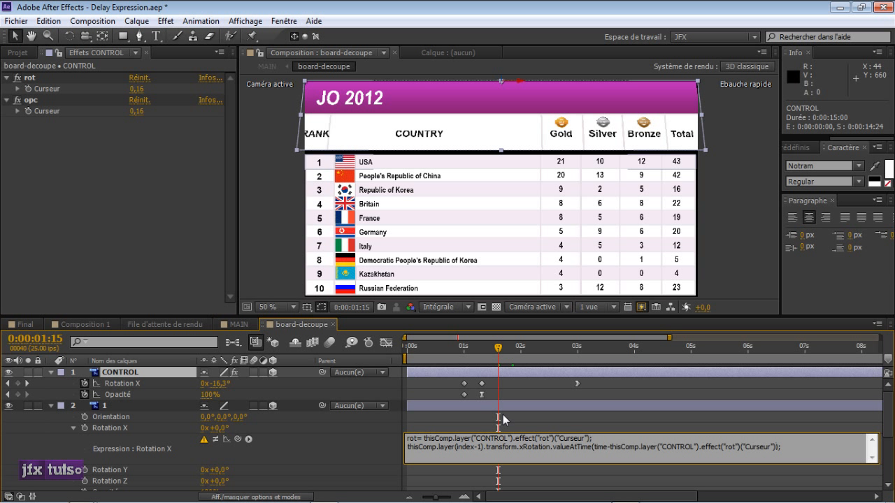
{"action": "left_click", "coordinate": [584, 415]}
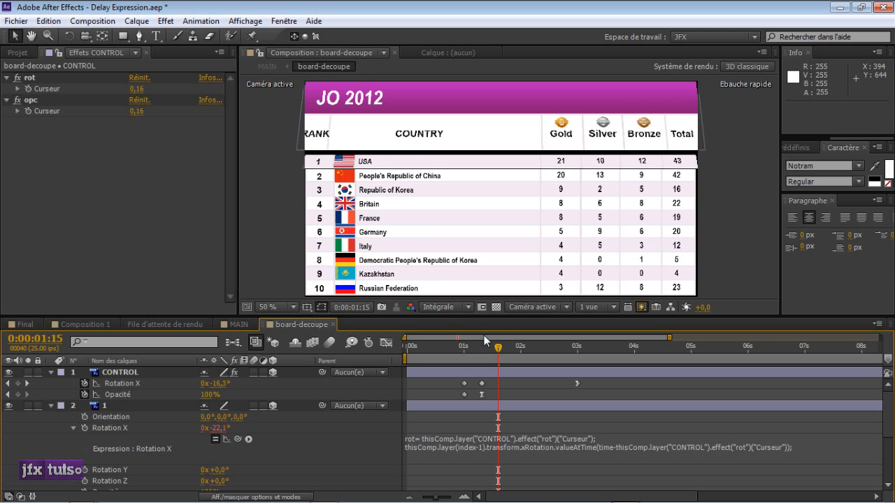
{"action": "left_click_drag", "start_coordinate": [486, 343], "coordinate": [514, 349]}
Step: Copy layer 1's whole Rotation X expression, then select layers 1 to 10 and reveal their rotation and Opacité properties
{"action": "left_click", "coordinate": [586, 450]}
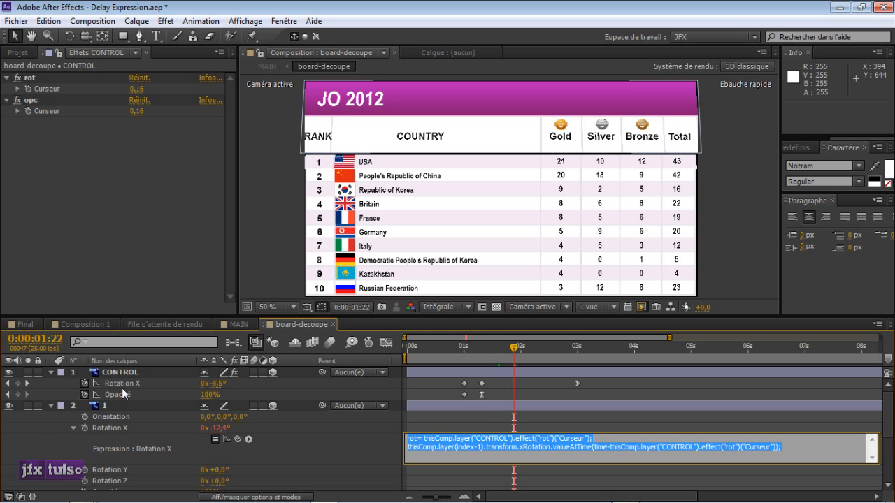
{"action": "left_click", "coordinate": [50, 407]}
{"action": "left_click_drag", "start_coordinate": [286, 319], "coordinate": [300, 201]}
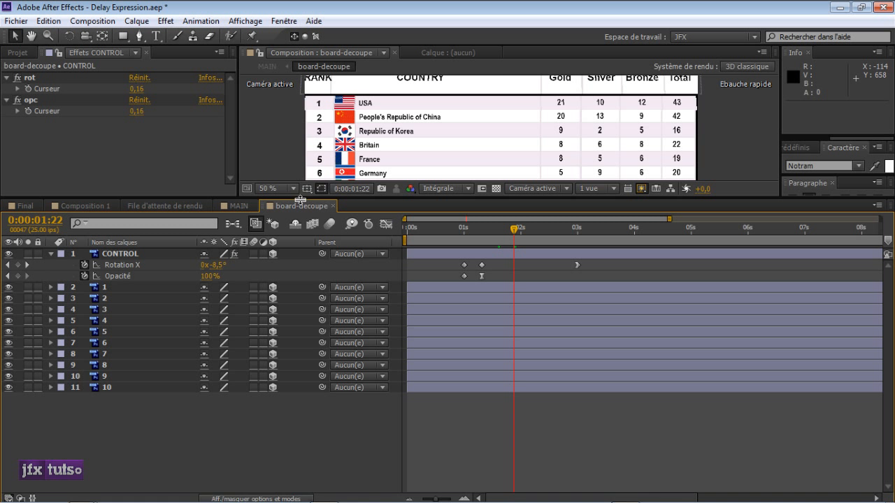
{"action": "left_click", "coordinate": [153, 288]}
{"action": "left_click", "coordinate": [140, 387], "text": "shift"}
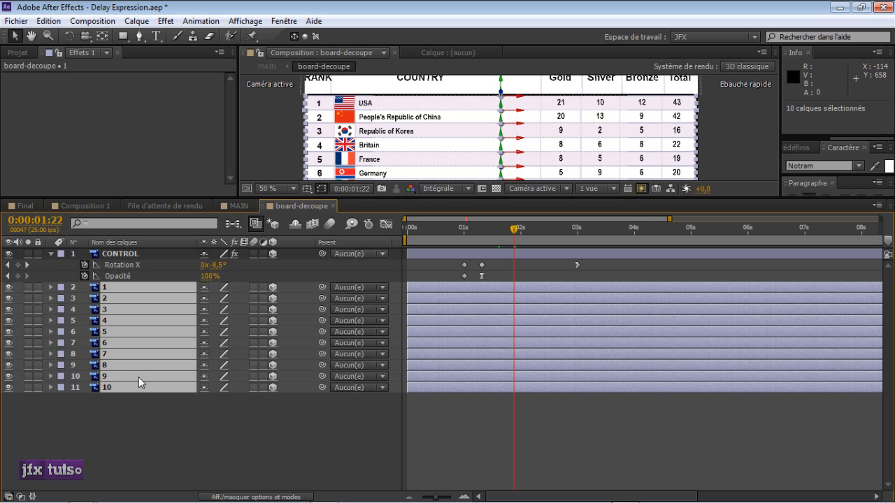
{"action": "key", "text": "r"}
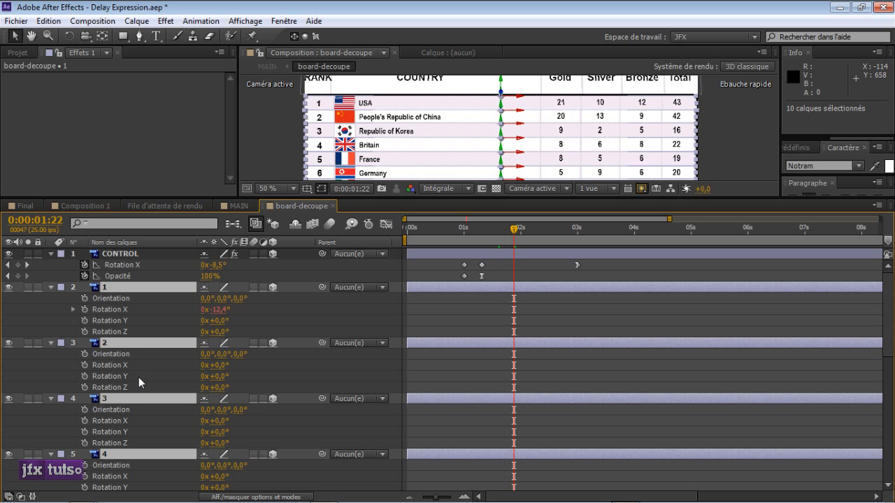
{"action": "key", "text": "shift+t"}
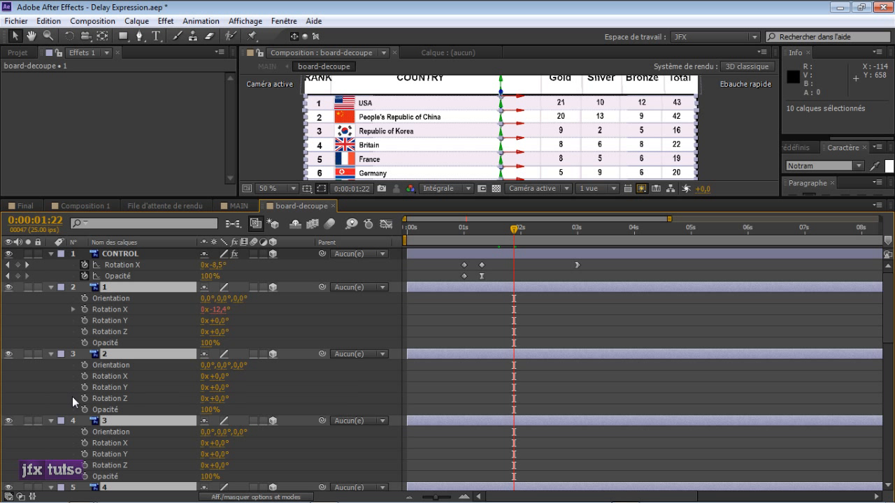
Step: Add the copied rot delay expression to the Rotation X of layers 2 and 3
{"action": "left_click", "coordinate": [85, 376], "text": "alt"}
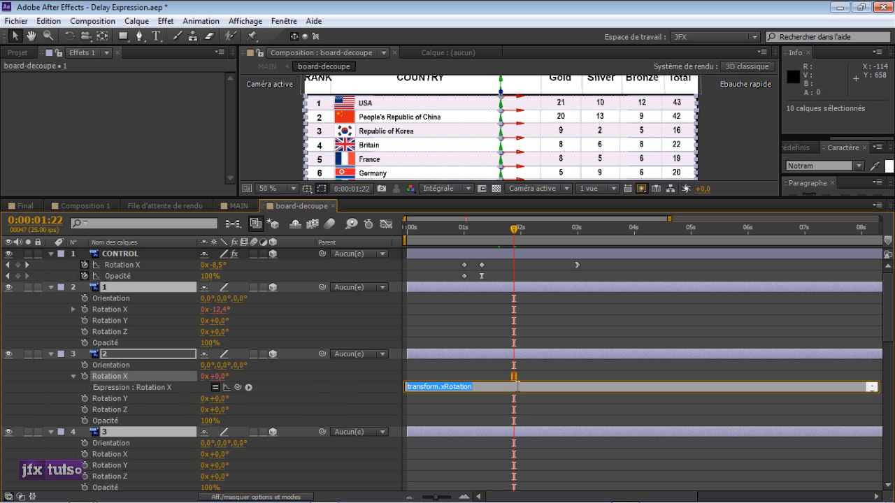
{"action": "type", "text": "thisComp.layer(index-1).transform.xRotation.valueAtTime(time-thisComp.layer(\"CONTROL\").effect(\"rot\")(\"Curseur\"));"}
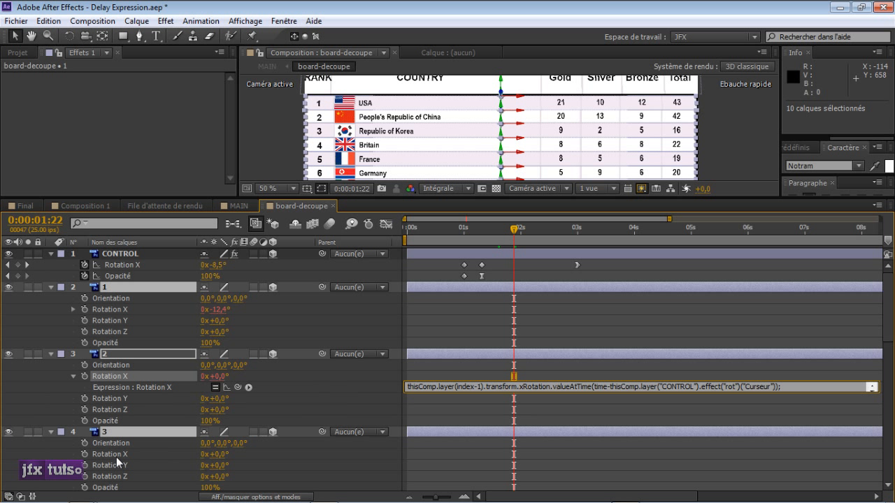
{"action": "left_click", "coordinate": [84, 454], "text": "alt"}
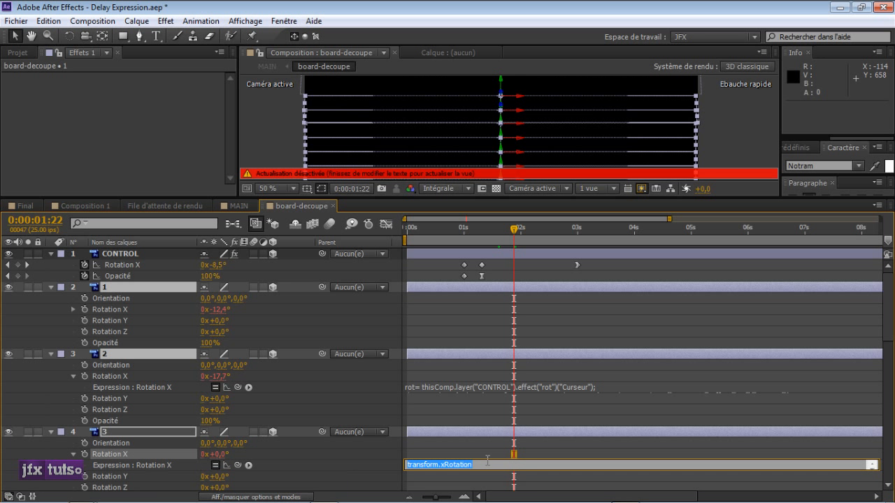
{"action": "type", "text": "thisComp.layer(index-1).transform.xRotation.valueAtTime(time-thisComp.layer(\"CONTROL\").effect(\"rot\")(\"Curseur\"));"}
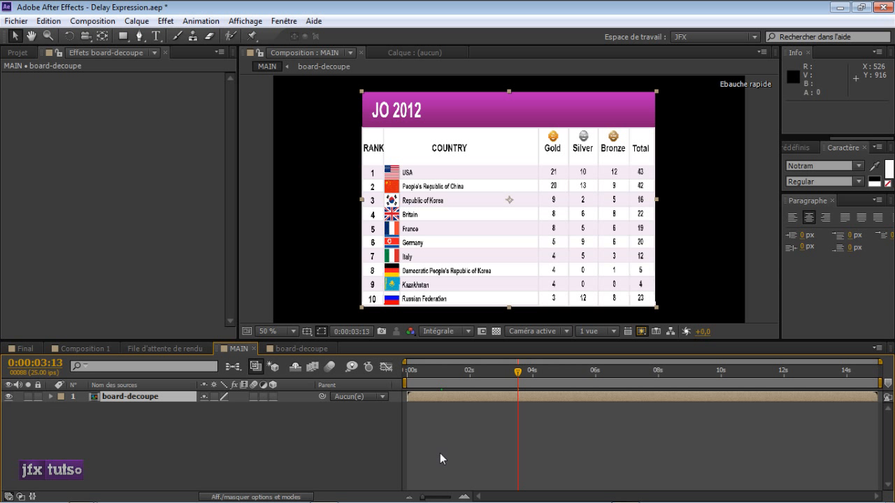
Step: Scrub the MAIN composition around 0:00:02:12 to check the staggered row rotation, and return to board-decoupe
{"action": "left_click_drag", "start_coordinate": [515, 373], "coordinate": [485, 372]}
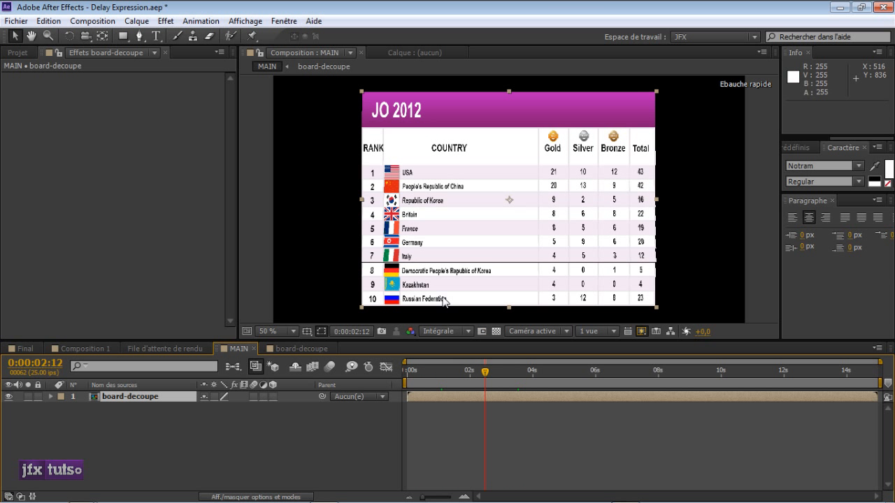
{"action": "left_click_drag", "start_coordinate": [421, 376], "coordinate": [488, 372]}
{"action": "left_click", "coordinate": [272, 349]}
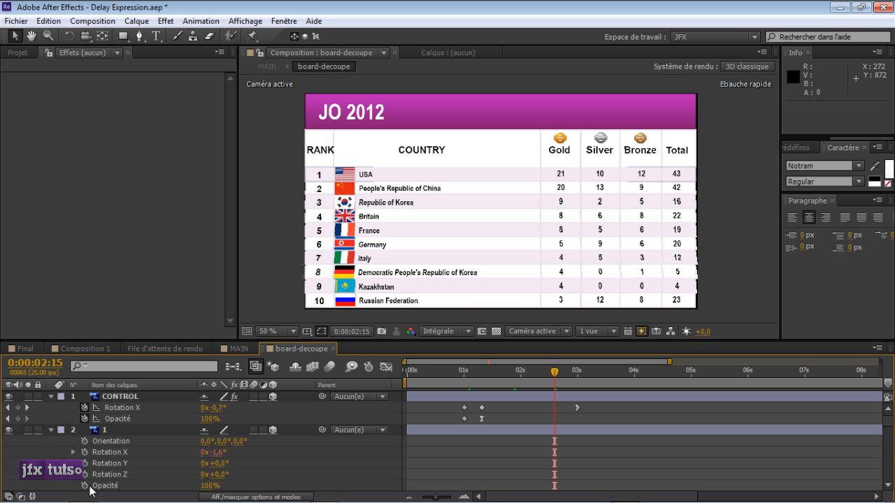
Step: Add the expression thisComp.layer(index-1).transform.opacity.valueAtTime(time-1); to layer 1's Opacité
{"action": "left_click_drag", "start_coordinate": [382, 343], "coordinate": [382, 318]}
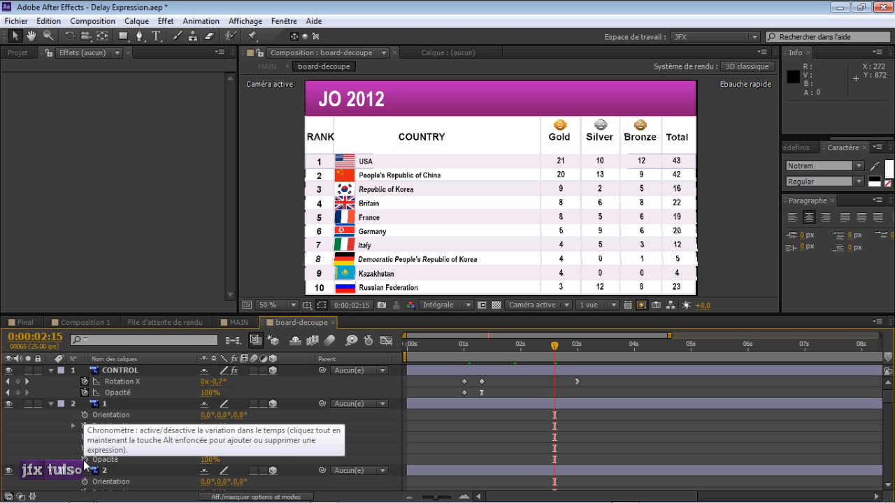
{"action": "left_click", "coordinate": [85, 459], "text": "alt"}
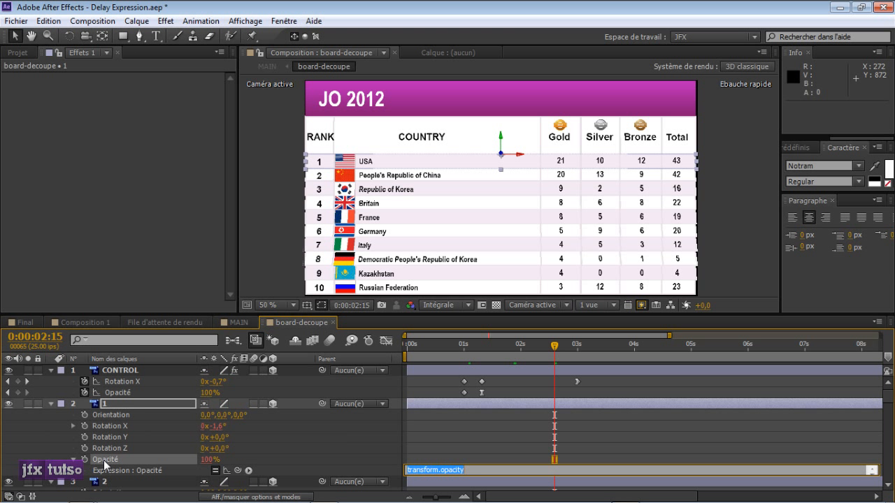
{"action": "left_click", "coordinate": [468, 470]}
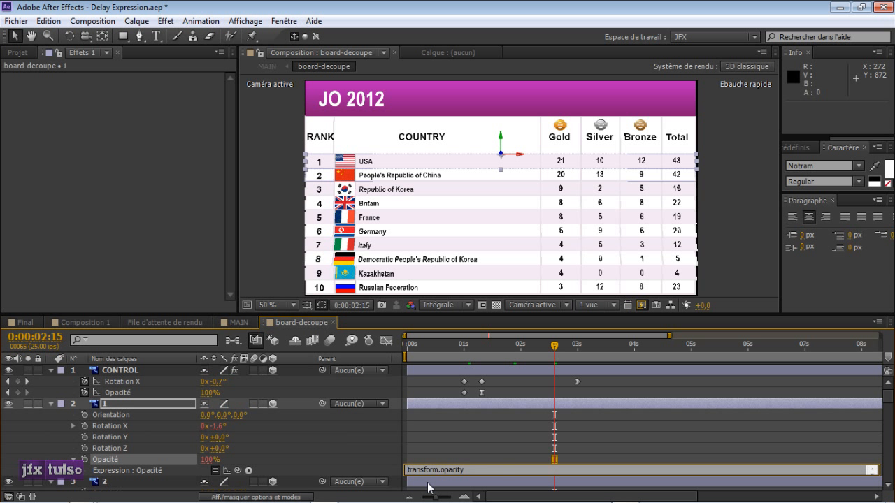
{"action": "type", "text": "thisC"}
{"action": "type", "text": "omp.layer()"}
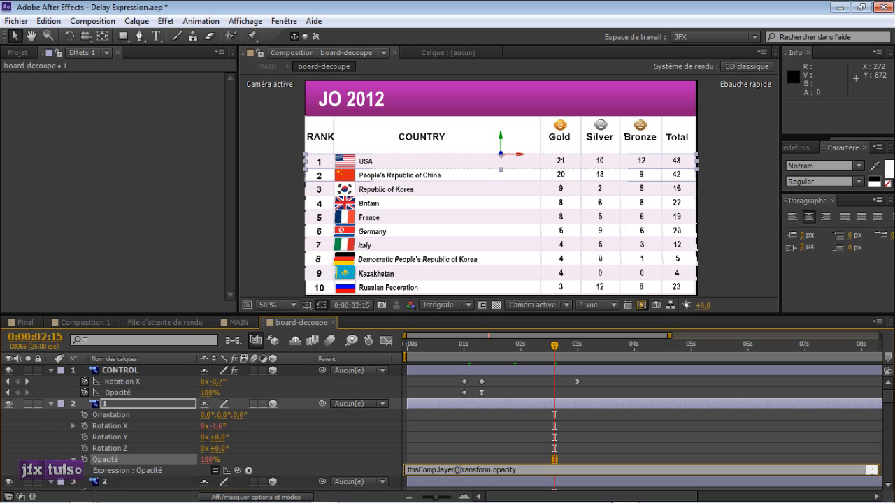
{"action": "type", "text": "index-1"}
{"action": "type", "text": "."}
{"action": "type", "text": ".value"}
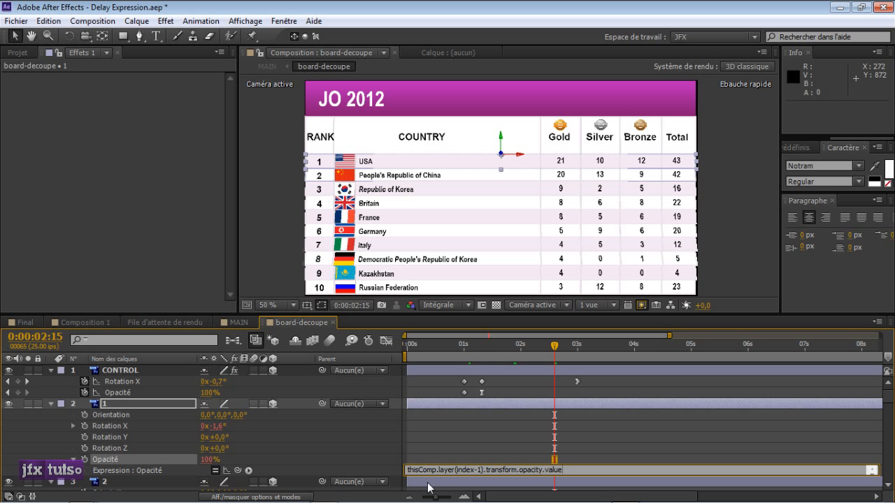
{"action": "type", "text": "AtTime(time-1);"}
Step: Enlarge layer 1's Opacité expression field and add a first line setting opc = to CONTROL's opc slider
{"action": "left_click_drag", "start_coordinate": [515, 479], "coordinate": [517, 491]}
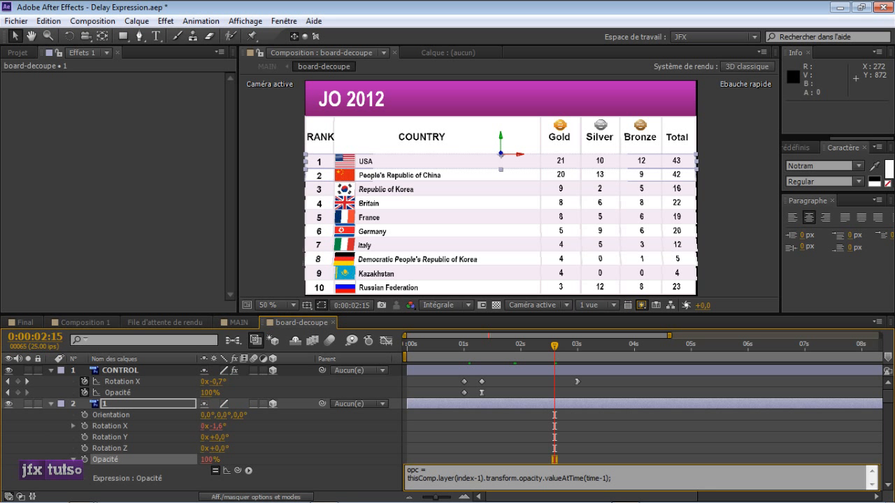
{"action": "left_click", "coordinate": [136, 371]}
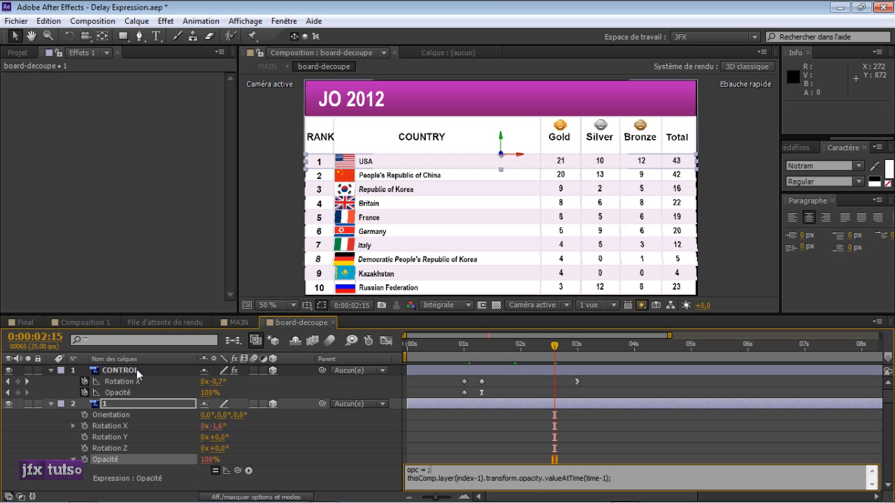
{"action": "left_click", "coordinate": [503, 305]}
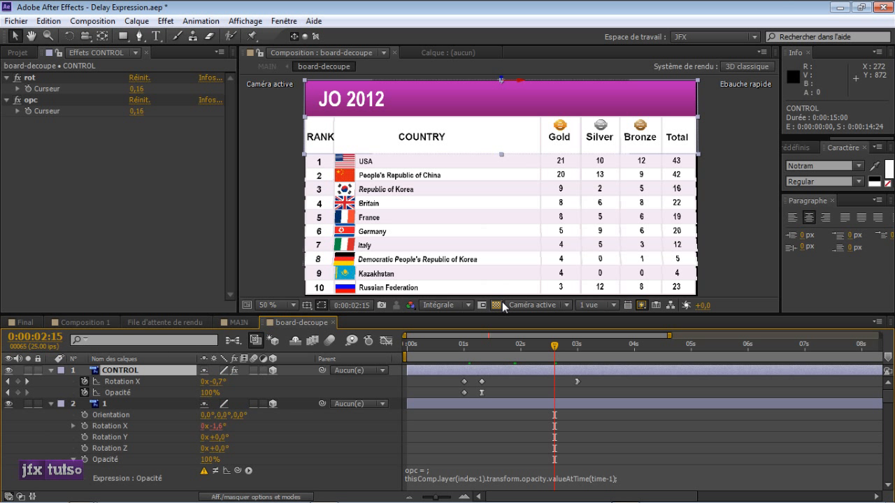
{"action": "left_click", "coordinate": [429, 478]}
{"action": "left_click", "coordinate": [429, 476]}
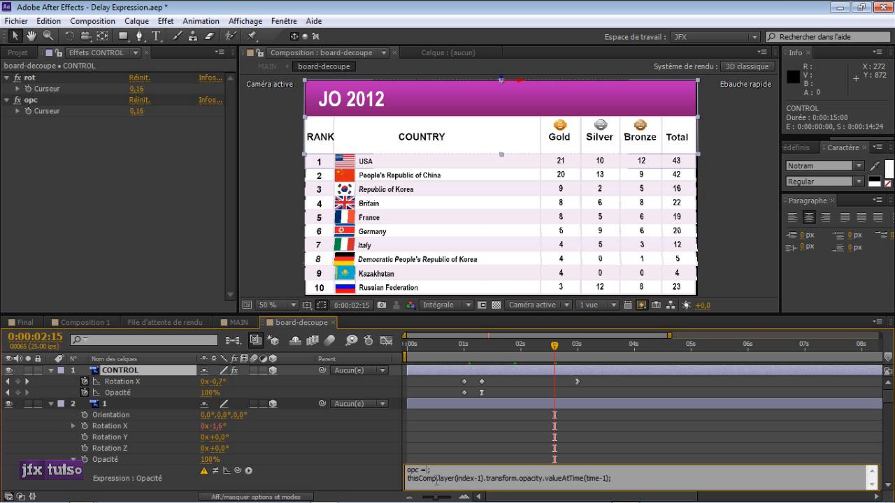
{"action": "left_click_drag", "start_coordinate": [237, 471], "coordinate": [47, 111]}
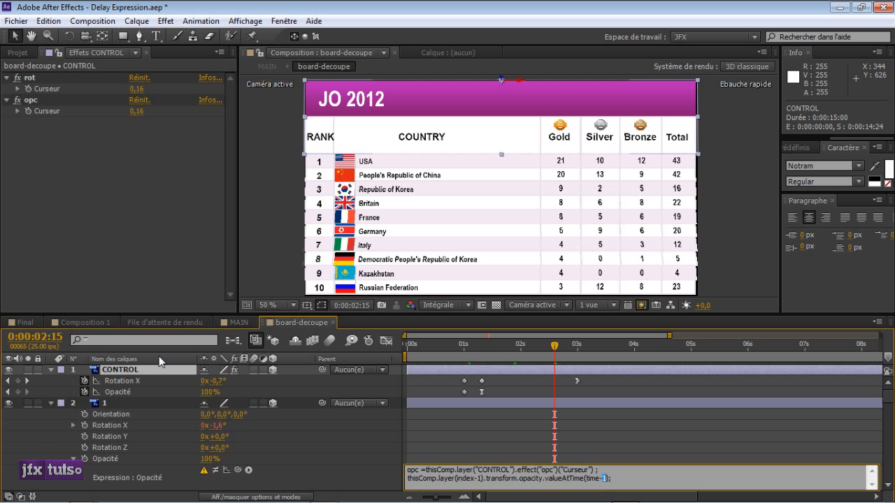
Step: Replace the 1 in layer 1's Opacité time-1 with CONTROL's opc slider, copy the whole expression and enlarge the timeline
{"action": "left_click_drag", "start_coordinate": [237, 470], "coordinate": [54, 111]}
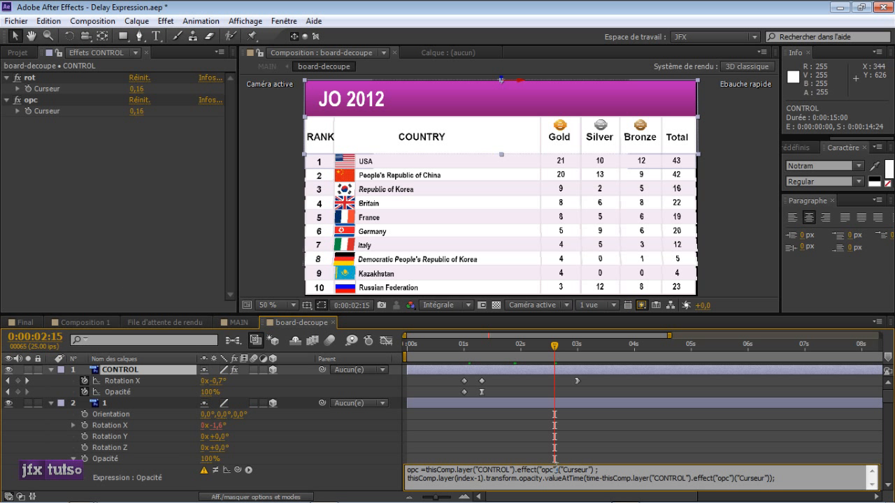
{"action": "left_click", "coordinate": [555, 469]}
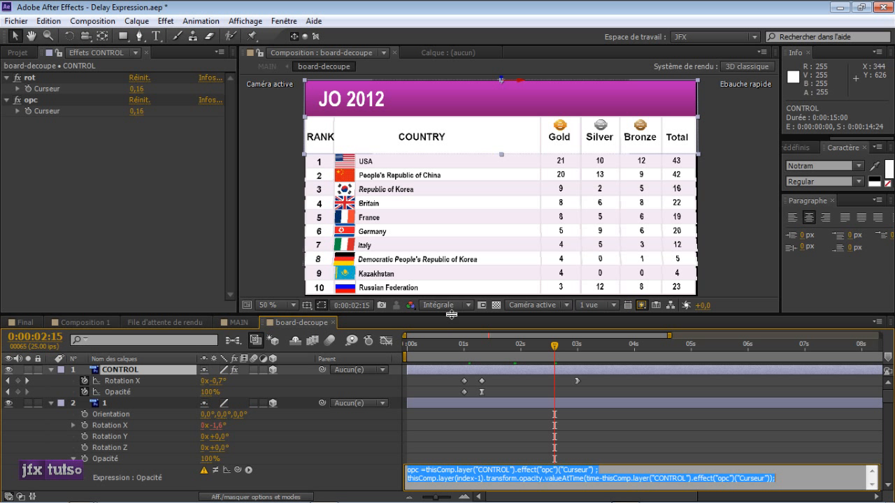
{"action": "left_click_drag", "start_coordinate": [451, 315], "coordinate": [451, 271]}
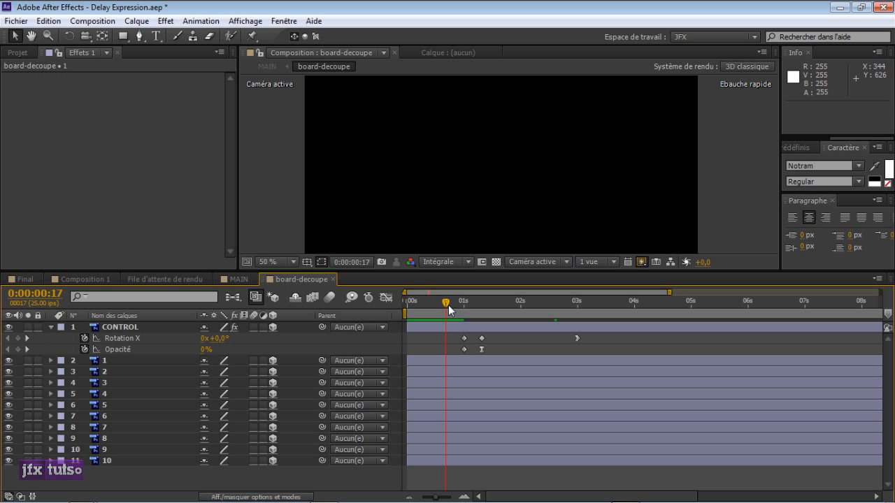
Step: Scrub board-decoupe, then enlarge the preview of the MAIN composition and play it to check the staggered rotation and fade of the rows
{"action": "left_click_drag", "start_coordinate": [447, 306], "coordinate": [494, 304]}
{"action": "left_click", "coordinate": [238, 279]}
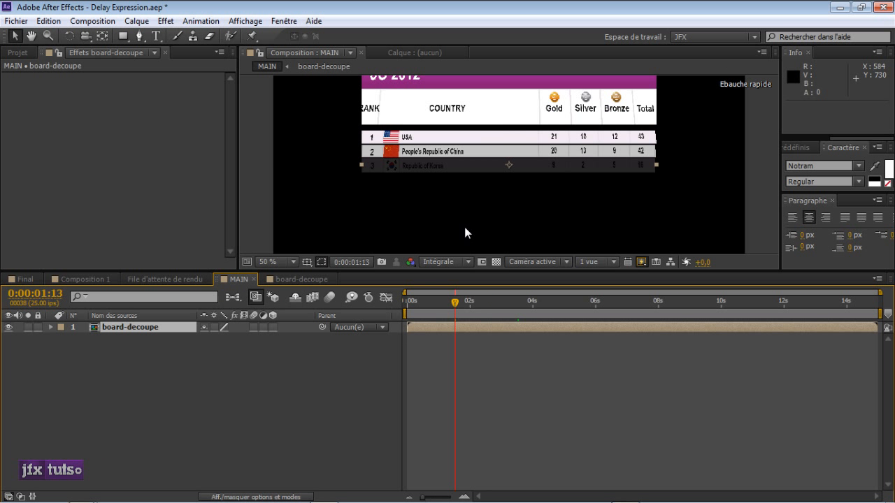
{"action": "left_click_drag", "start_coordinate": [464, 271], "coordinate": [464, 386]}
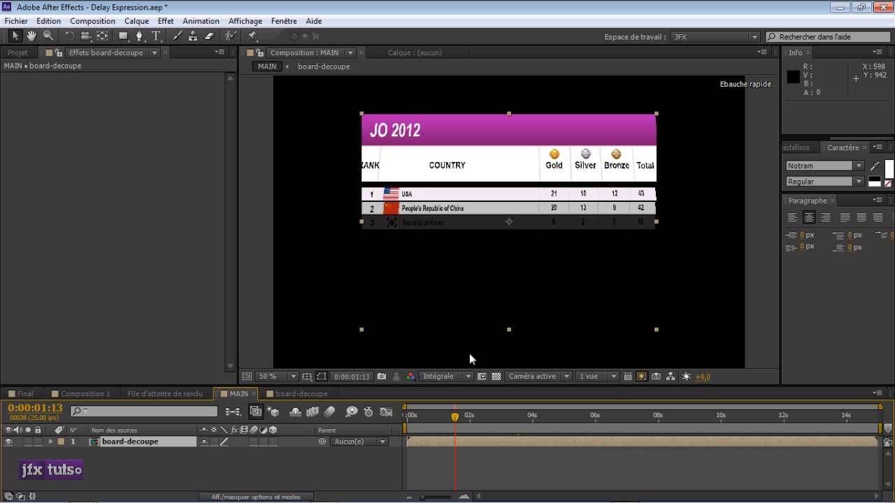
{"action": "mouse_move", "coordinate": [455, 418]}
{"action": "left_mouse_down"}
{"action": "mouse_move", "coordinate": [434, 420]}
{"action": "mouse_move", "coordinate": [500, 427]}
{"action": "mouse_move", "coordinate": [445, 431]}
{"action": "mouse_move", "coordinate": [456, 430]}
{"action": "left_mouse_up"}
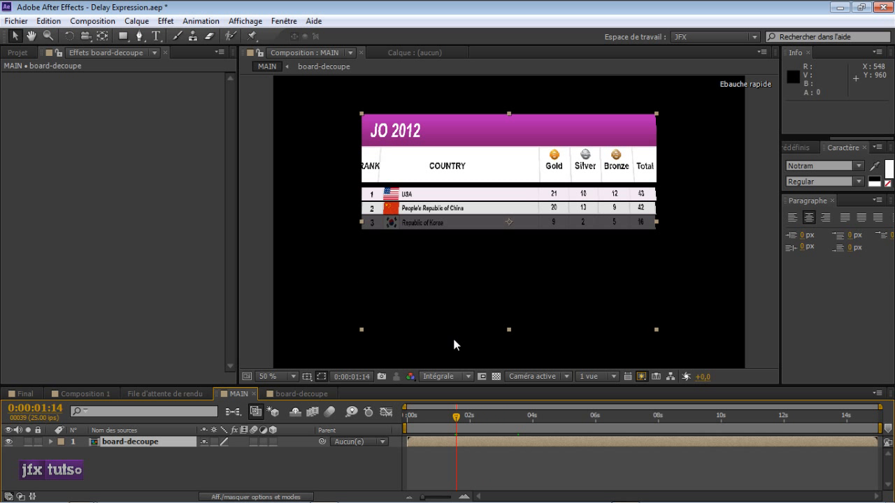
{"action": "key", "text": "space"}
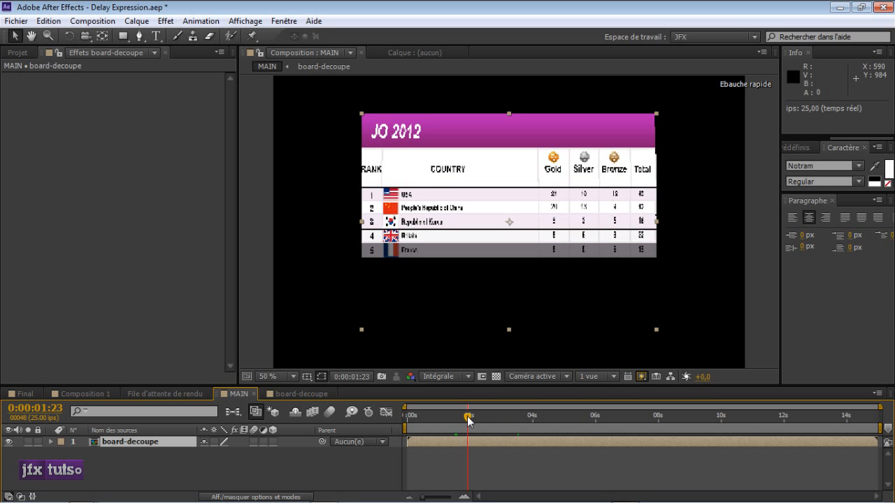
Step: Scrub the MAIN composition, then apply Easy Ease to CONTROL's second Rotation X keyframe in board-decoupe
{"action": "left_click_drag", "start_coordinate": [461, 420], "coordinate": [499, 418]}
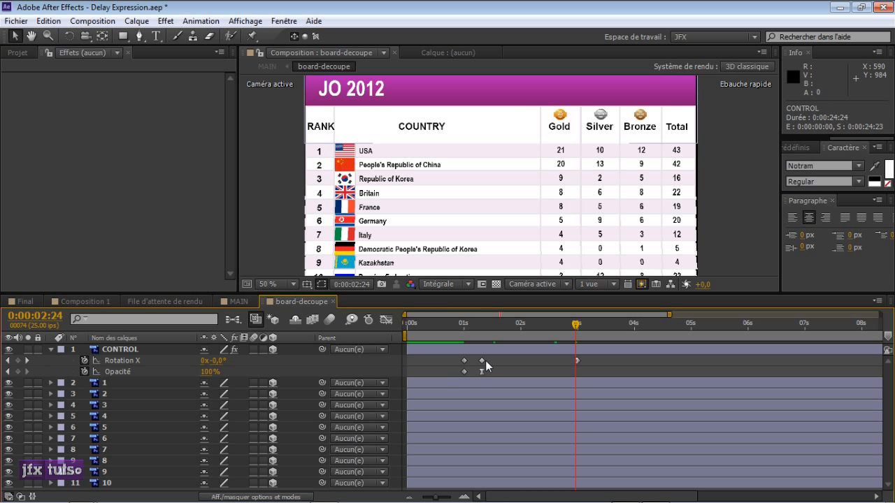
{"action": "left_click", "coordinate": [482, 361]}
{"action": "key", "text": "F9"}
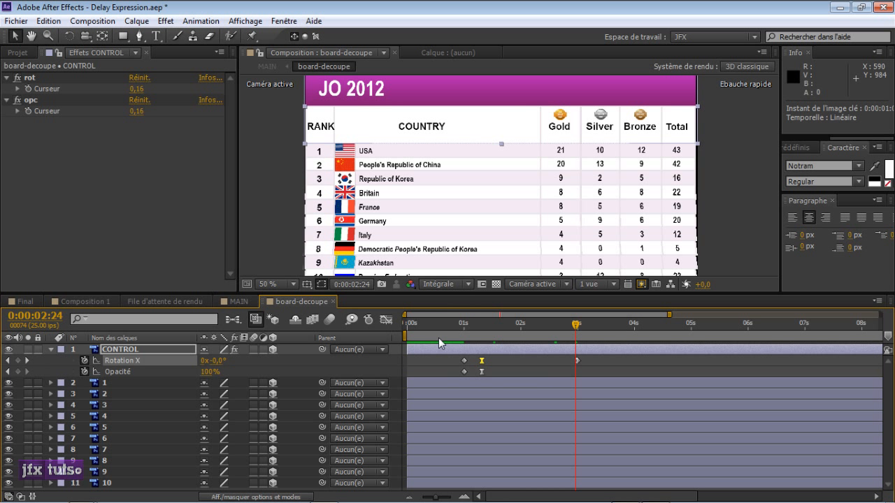
Step: Set both the rot and opc sliders on CONTROL to 0,20
{"action": "left_click", "coordinate": [137, 88]}
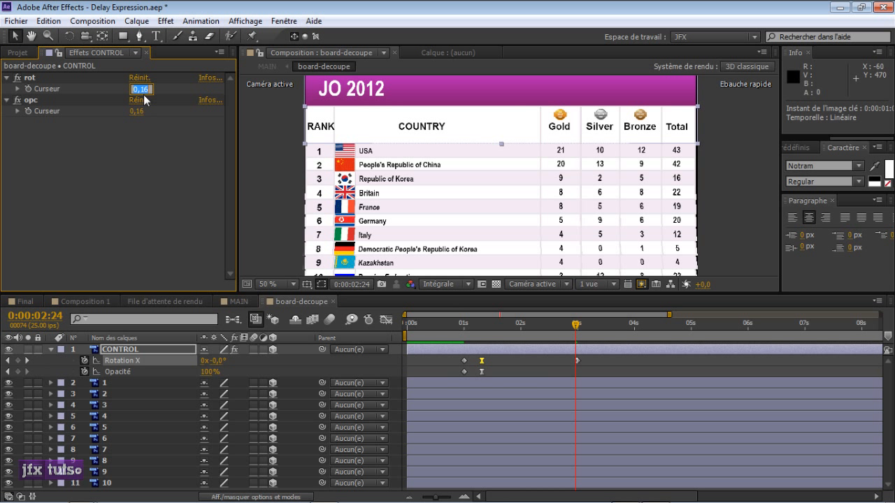
{"action": "type", "text": "0.2"}
{"action": "left_click", "coordinate": [137, 112]}
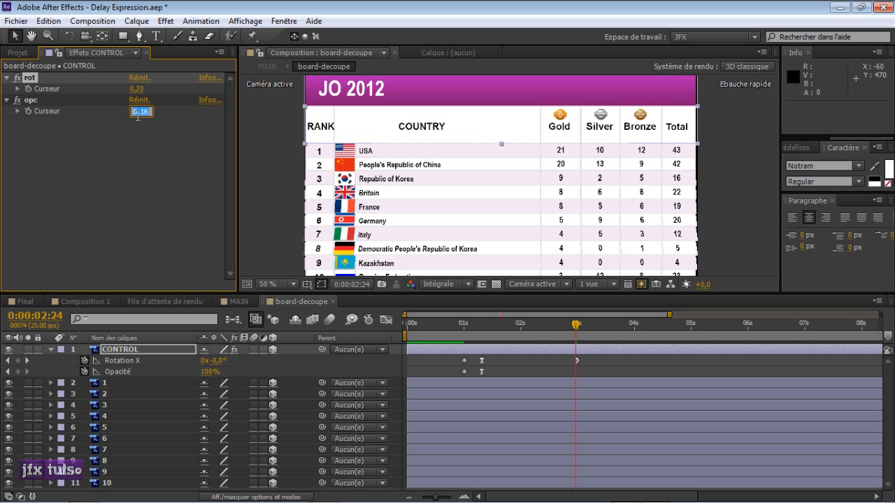
{"action": "type", "text": "0.2"}
{"action": "key", "text": "Return"}
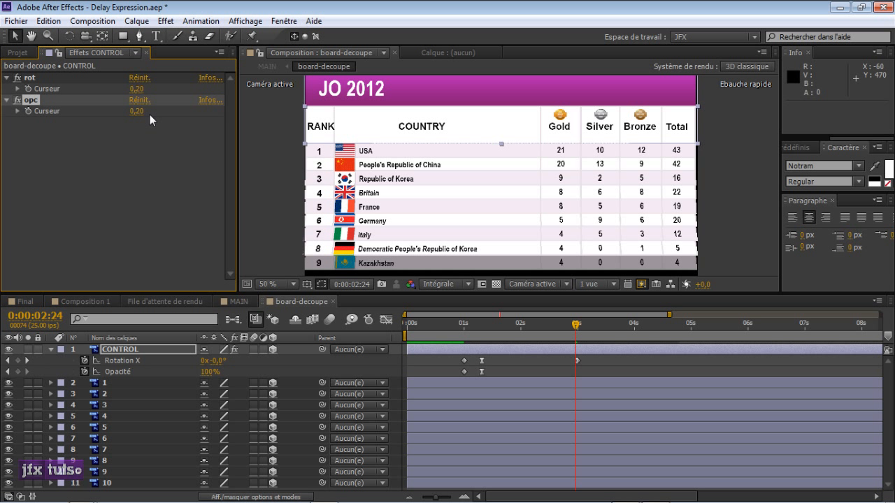
Step: Move CONTROL's second Rotation X and Opacité keyframes together slightly later and scrub through the row animation
{"action": "mouse_move", "coordinate": [488, 324]}
{"action": "left_mouse_down"}
{"action": "mouse_move", "coordinate": [474, 325]}
{"action": "mouse_move", "coordinate": [513, 327]}
{"action": "mouse_move", "coordinate": [503, 326]}
{"action": "left_mouse_up"}
{"action": "mouse_move", "coordinate": [480, 375]}
{"action": "left_mouse_down"}
{"action": "mouse_move", "coordinate": [487, 355]}
{"action": "mouse_move", "coordinate": [475, 359]}
{"action": "mouse_move", "coordinate": [487, 360]}
{"action": "left_mouse_up"}
{"action": "left_click_drag", "start_coordinate": [467, 322], "coordinate": [485, 365]}
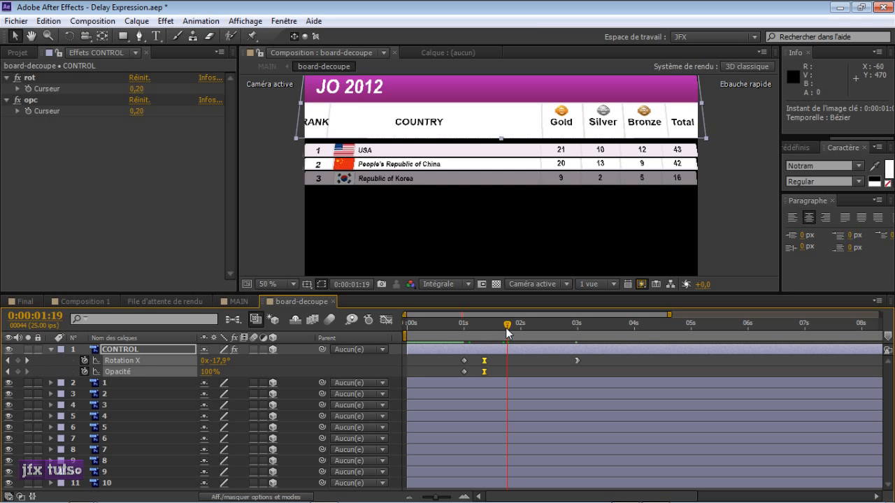
{"action": "left_click_drag", "start_coordinate": [508, 330], "coordinate": [537, 334]}
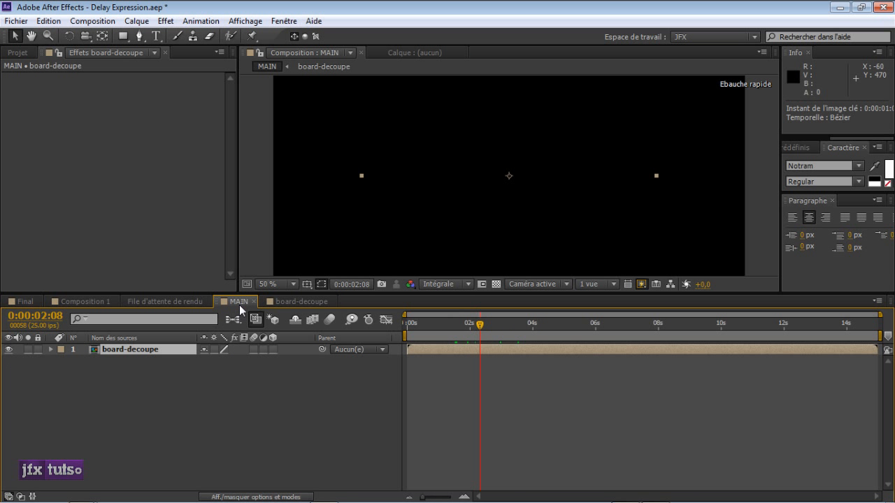
Step: Switch to the MAIN composition and make the board-decoupe layer 3D
{"action": "left_click", "coordinate": [239, 302]}
{"action": "left_click", "coordinate": [231, 394]}
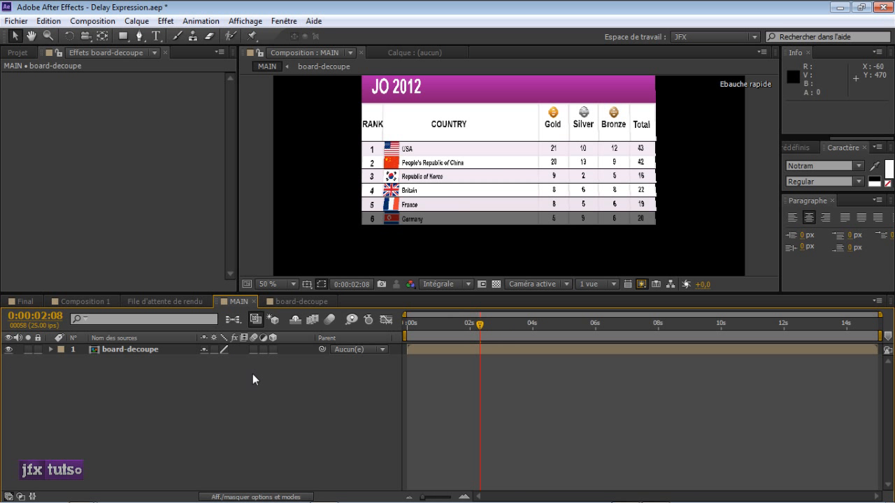
{"action": "left_click", "coordinate": [272, 349]}
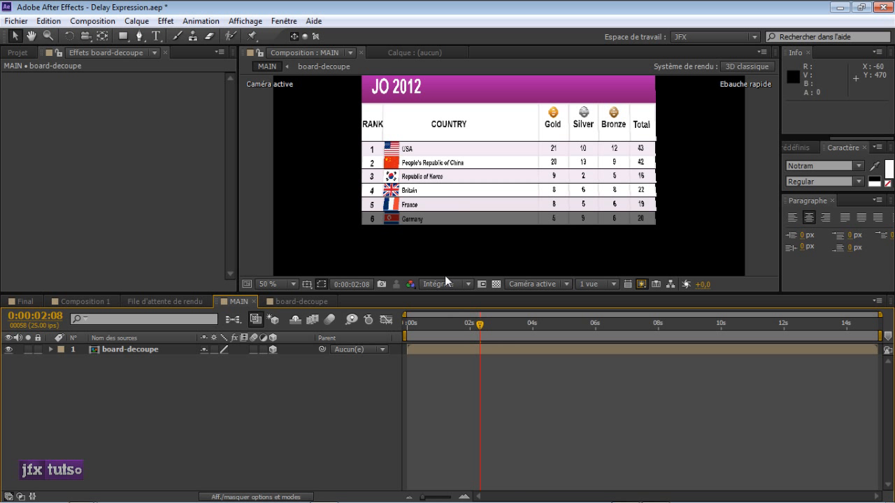
{"action": "scroll", "coordinate": [469, 212], "scroll_direction": "down", "scroll_amount": 2}
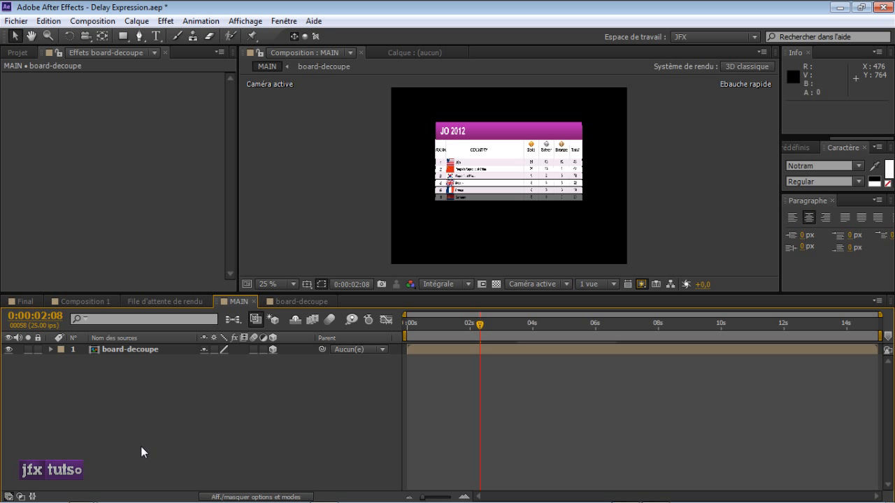
Step: Create a composition-size black solid named BG and place it beneath board-decoupe
{"action": "key", "text": "ctrl+y"}
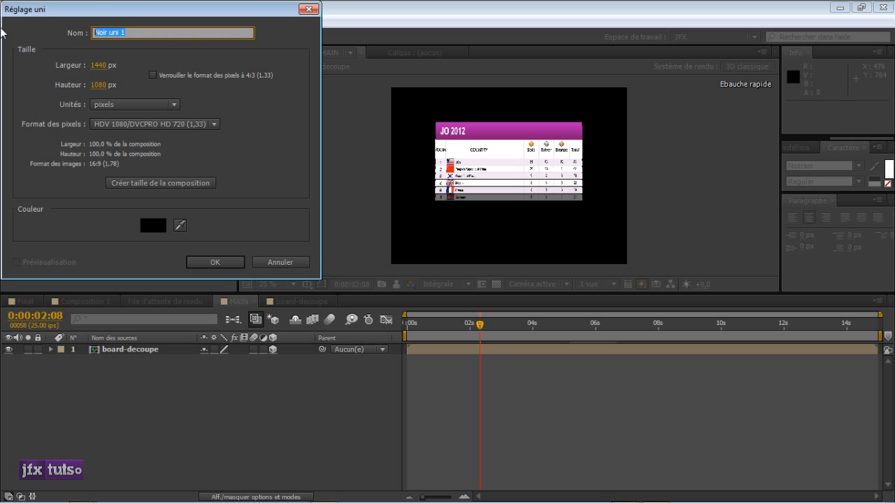
{"action": "type", "text": "BG"}
{"action": "key", "text": "Return"}
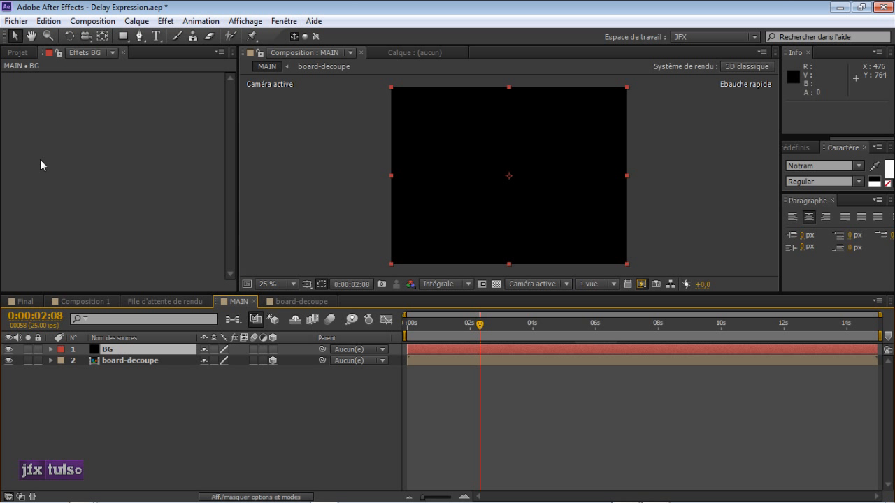
{"action": "left_click_drag", "start_coordinate": [99, 352], "coordinate": [101, 366]}
Step: Add the Dégradé effect to the BG layer
{"action": "right_click", "coordinate": [105, 61]}
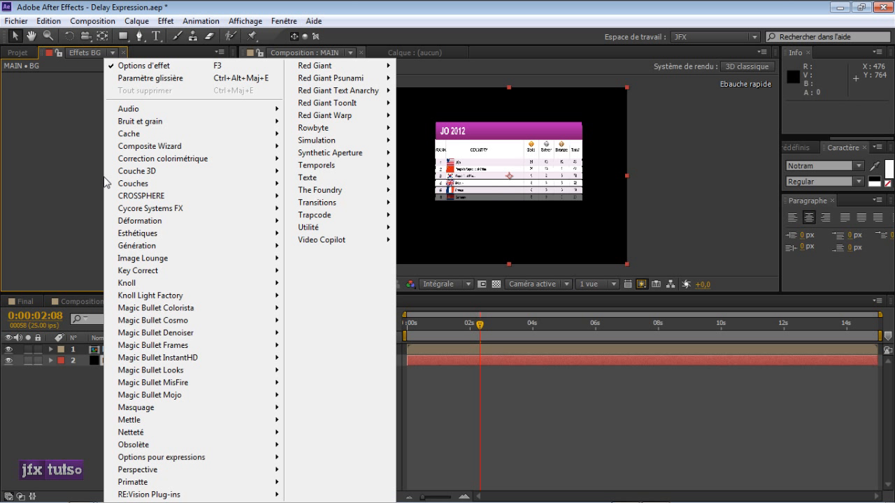
{"action": "mouse_move", "coordinate": [158, 248]}
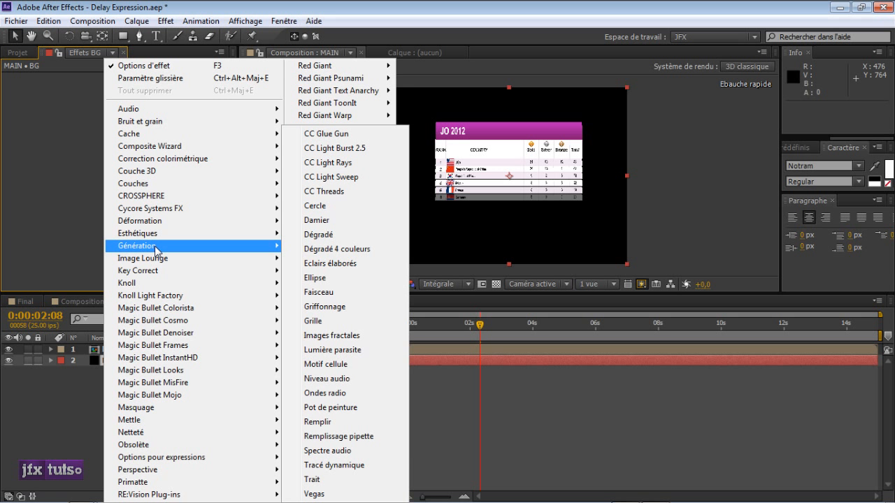
{"action": "left_click", "coordinate": [365, 235]}
Step: Add the Bruit effect to BG and set its Quantité to 1,5 %
{"action": "right_click", "coordinate": [134, 61]}
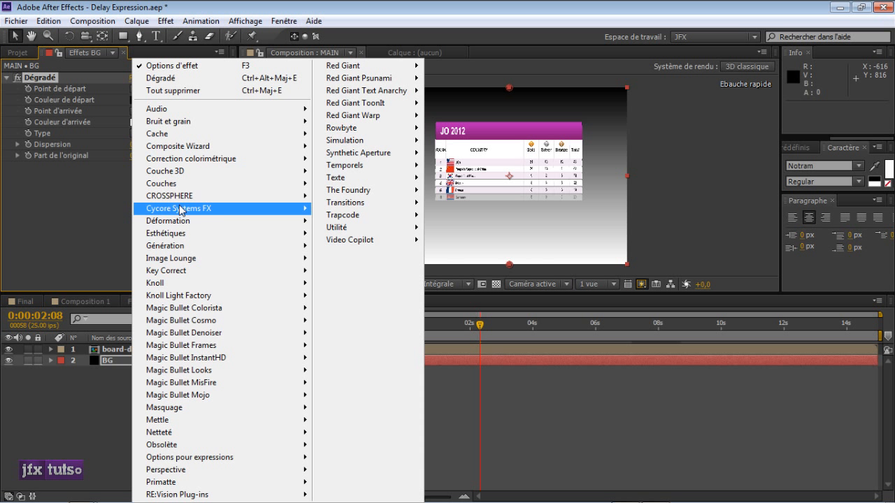
{"action": "mouse_move", "coordinate": [172, 123]}
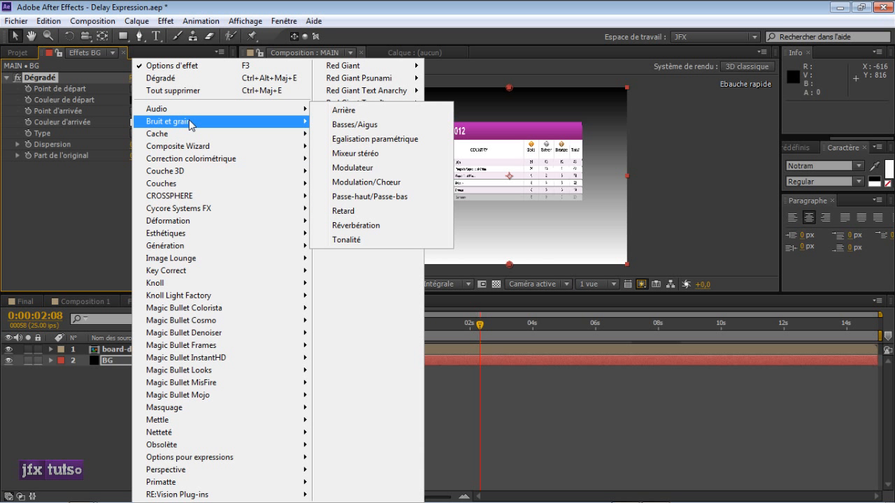
{"action": "left_click", "coordinate": [378, 138]}
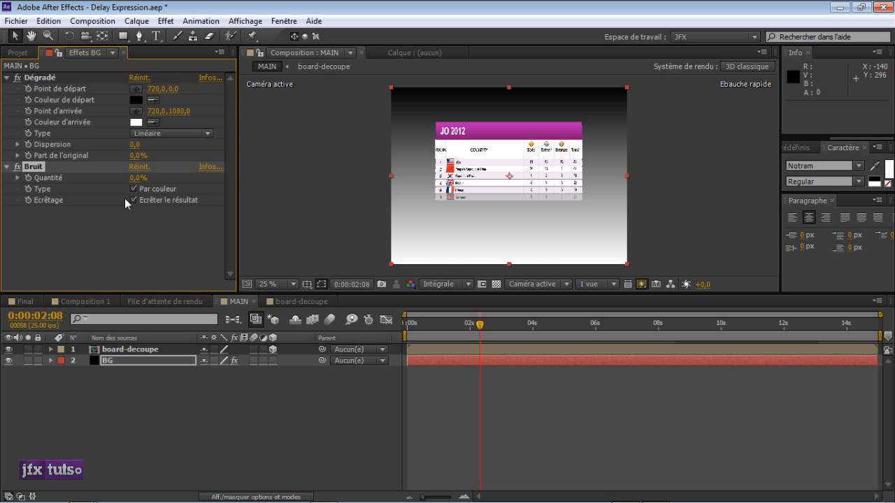
{"action": "left_click", "coordinate": [136, 178]}
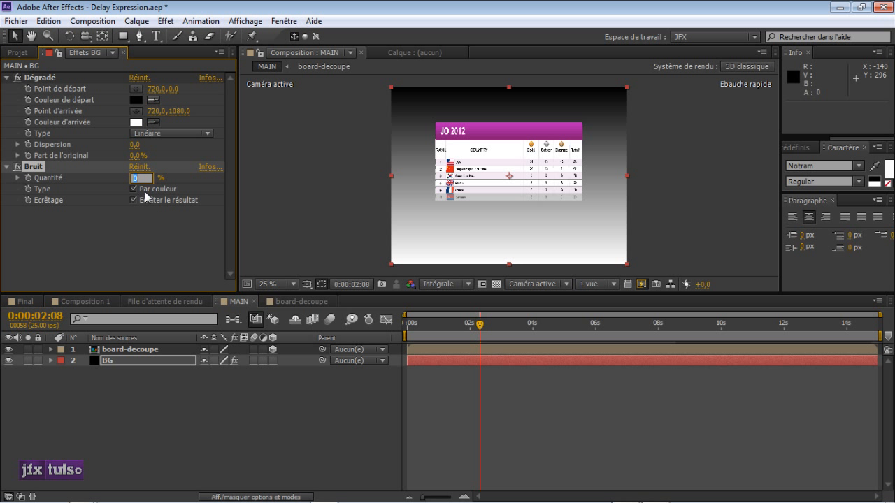
{"action": "type", "text": "1,5"}
{"action": "key", "text": "Return"}
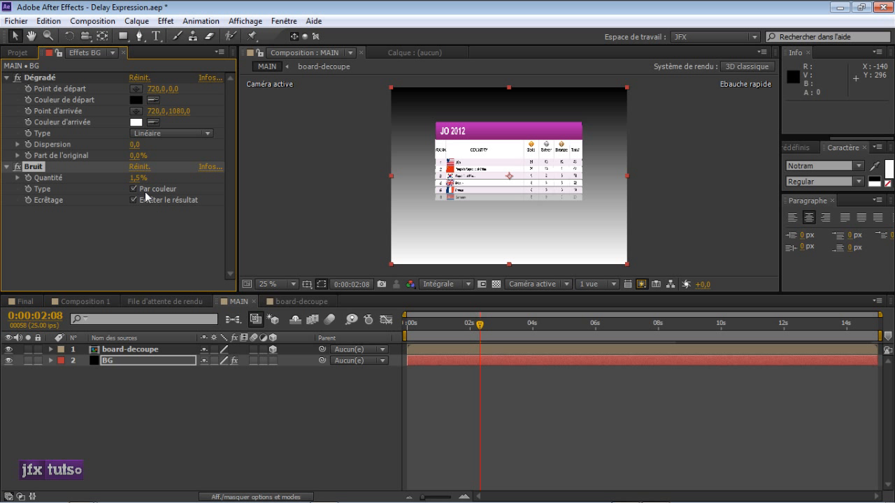
Step: Set BG's Dégradé to Radial and change its start colour to a medium sky blue
{"action": "left_click", "coordinate": [162, 133]}
{"action": "left_click", "coordinate": [150, 161]}
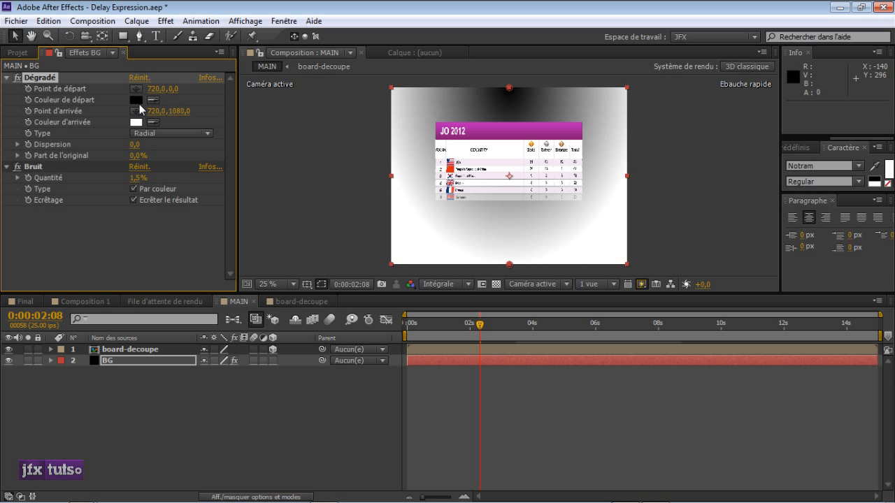
{"action": "left_click", "coordinate": [137, 100]}
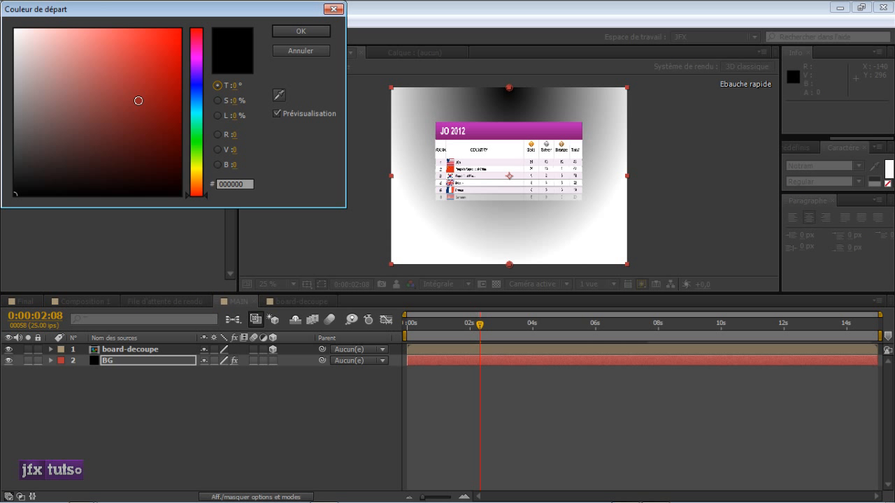
{"action": "left_click", "coordinate": [196, 99]}
{"action": "left_click", "coordinate": [147, 35]}
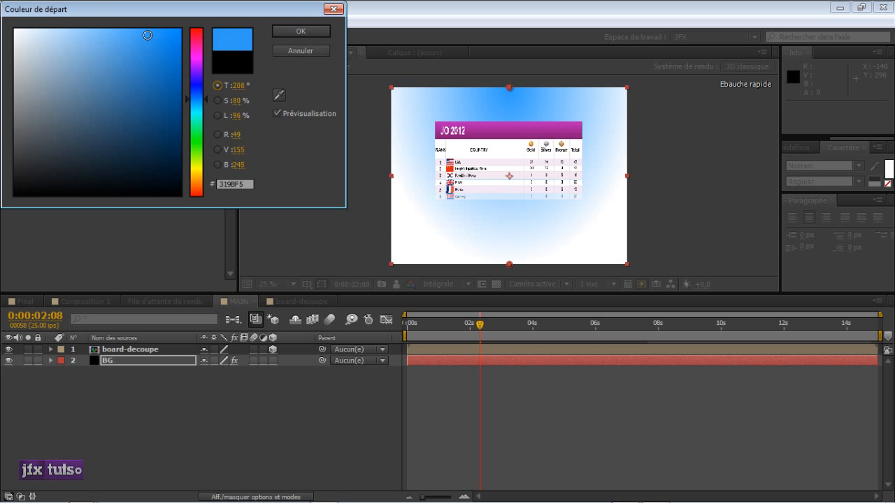
{"action": "left_click_drag", "start_coordinate": [148, 35], "coordinate": [142, 47]}
{"action": "left_click", "coordinate": [318, 31]}
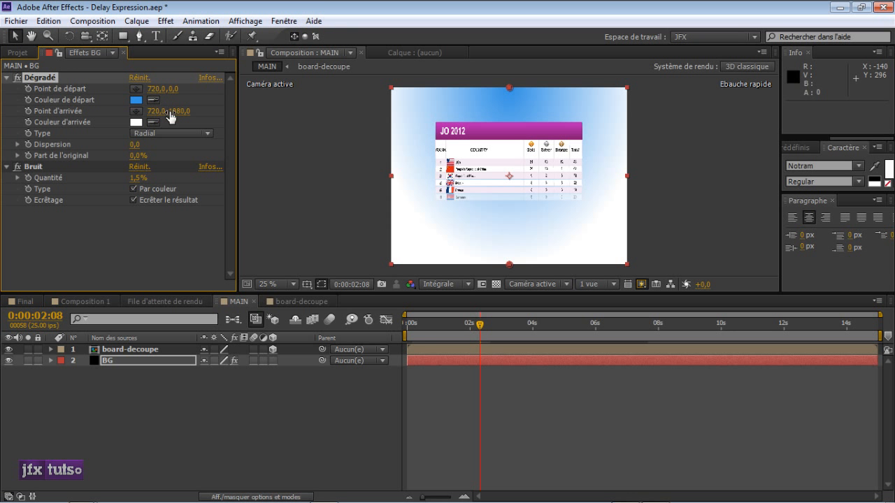
Step: Set the Dégradé end colour to dark blue 1B38A3 and collapse the effect's settings
{"action": "left_click", "coordinate": [138, 119]}
{"action": "left_click", "coordinate": [197, 89]}
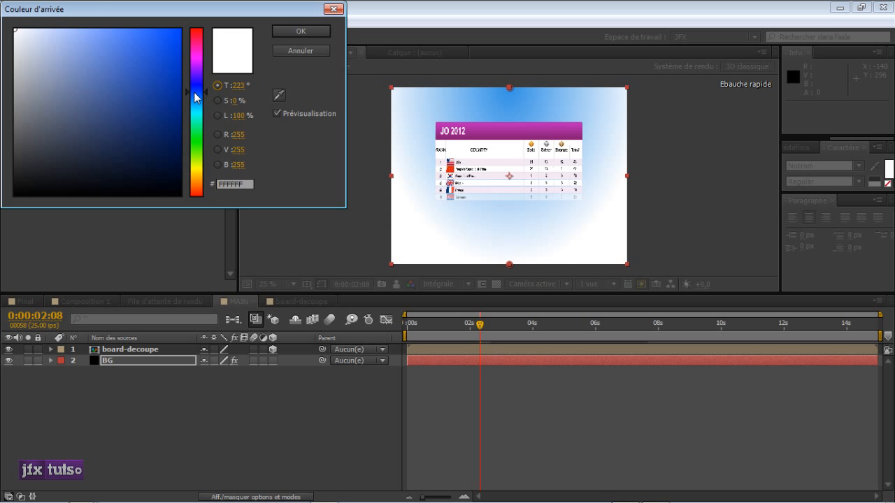
{"action": "left_click", "coordinate": [159, 87]}
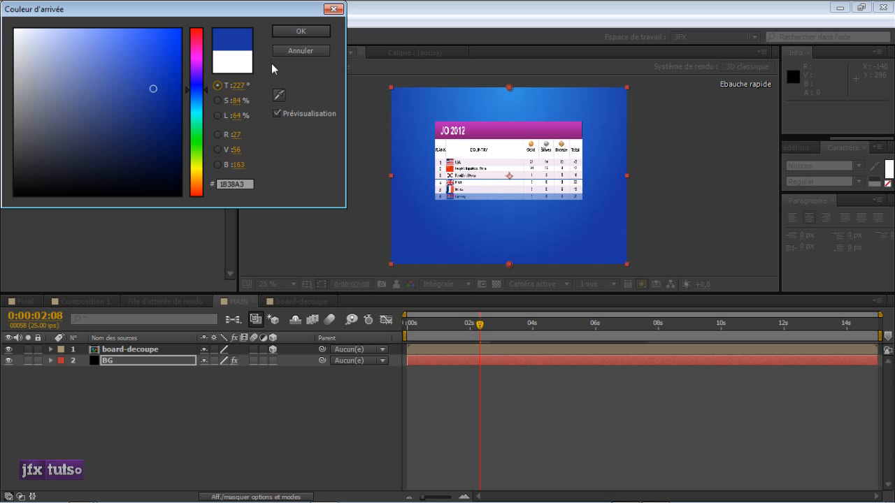
{"action": "left_click", "coordinate": [311, 32]}
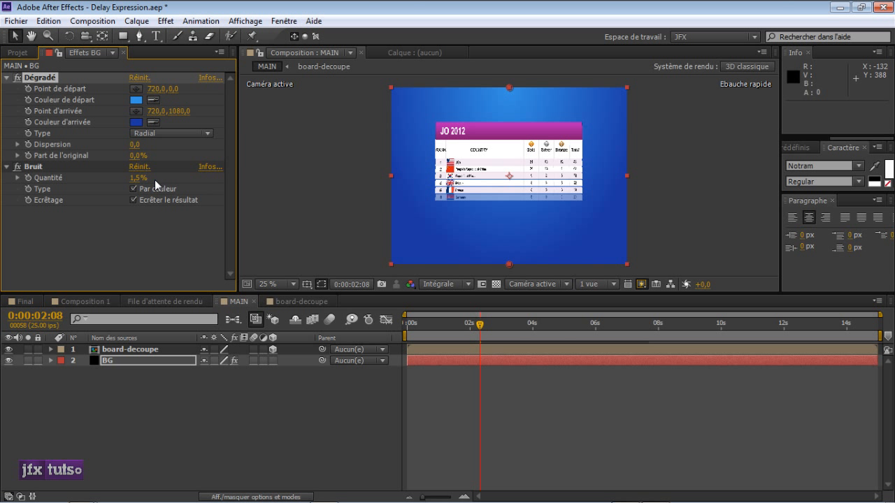
{"action": "left_click", "coordinate": [8, 78]}
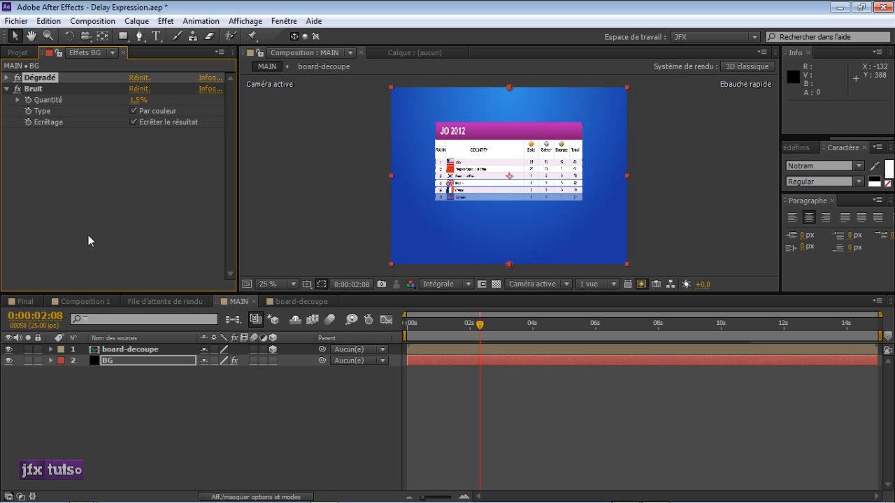
Step: Add a null object to the MAIN composition
{"action": "left_click", "coordinate": [133, 350]}
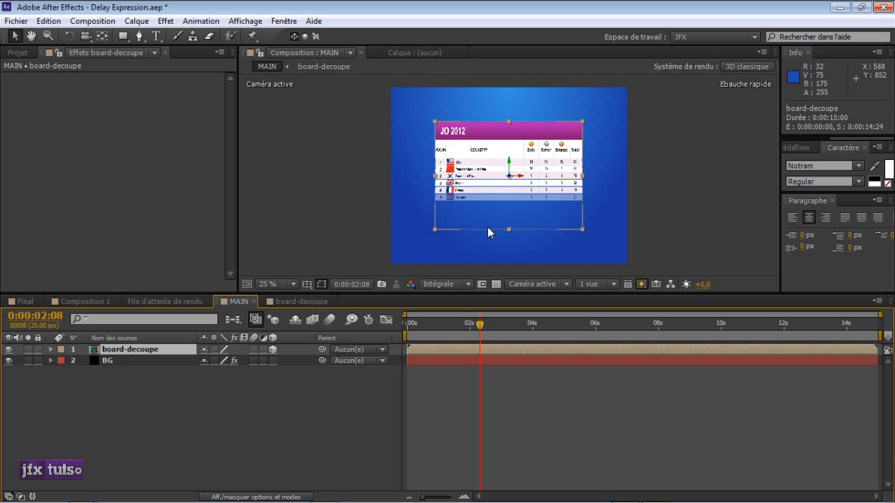
{"action": "right_click", "coordinate": [208, 427]}
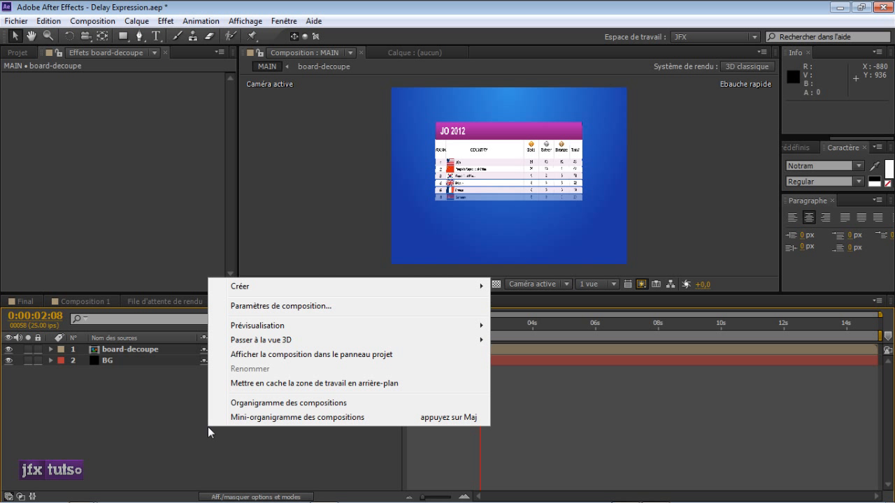
{"action": "mouse_move", "coordinate": [249, 286]}
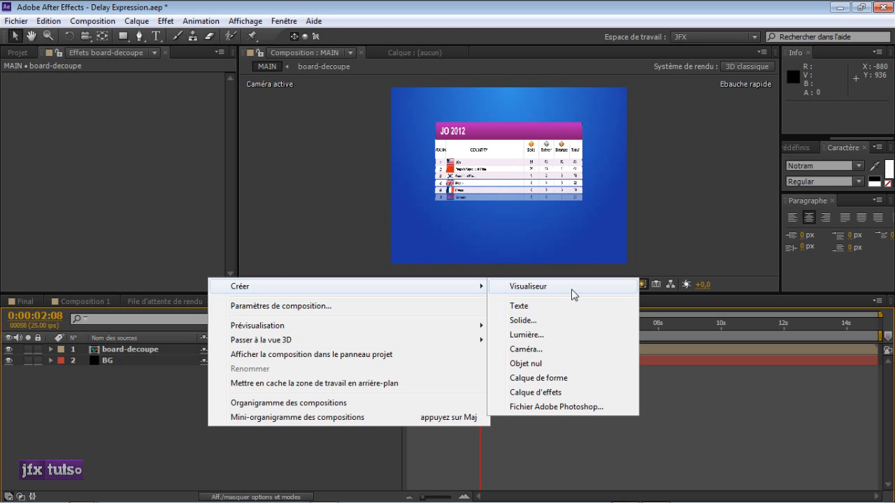
{"action": "left_click", "coordinate": [559, 363]}
Step: Add a two-node camera with the 50 mm preset and make the null layer 3D
{"action": "right_click", "coordinate": [223, 402]}
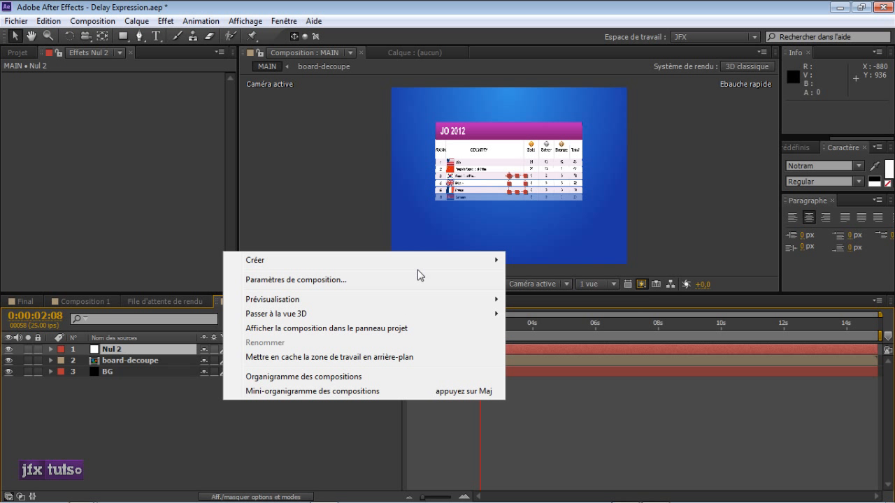
{"action": "mouse_move", "coordinate": [435, 261]}
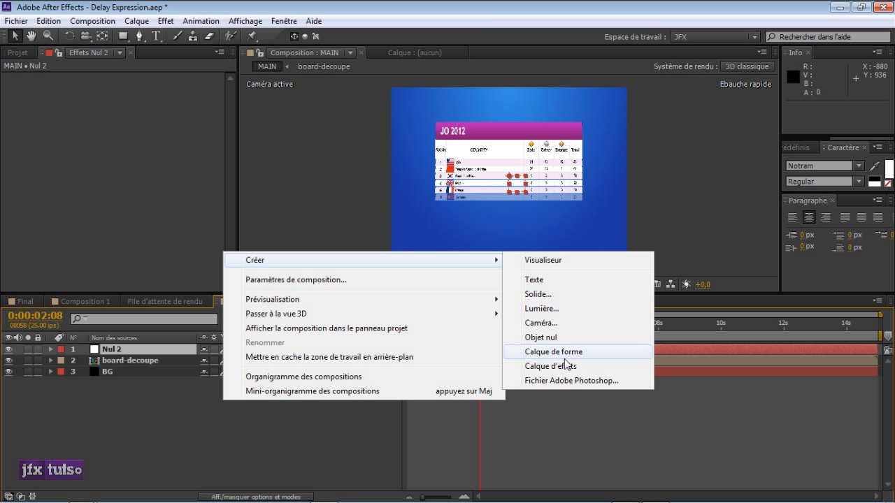
{"action": "left_click", "coordinate": [557, 324]}
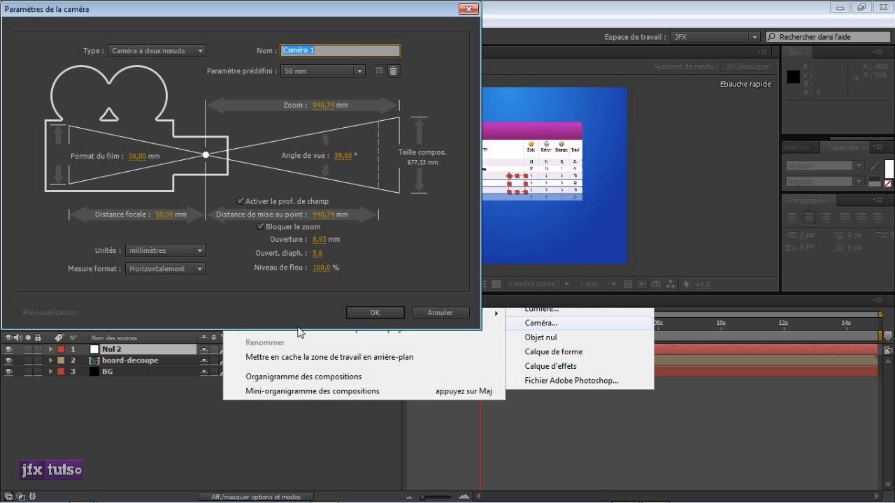
{"action": "left_click", "coordinate": [378, 312]}
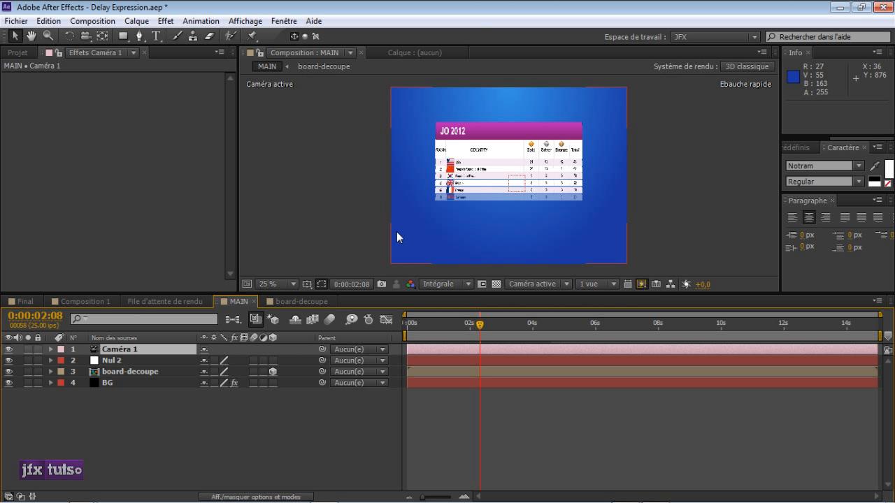
{"action": "left_click", "coordinate": [273, 361]}
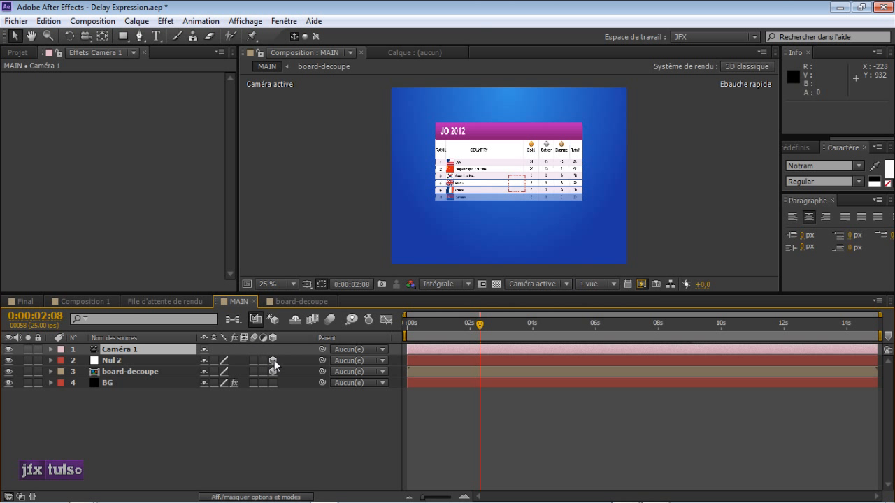
Step: Place the null at the top of the layer stack as parent of Caméra 1 and rename it Mouvement
{"action": "left_click_drag", "start_coordinate": [131, 360], "coordinate": [133, 351]}
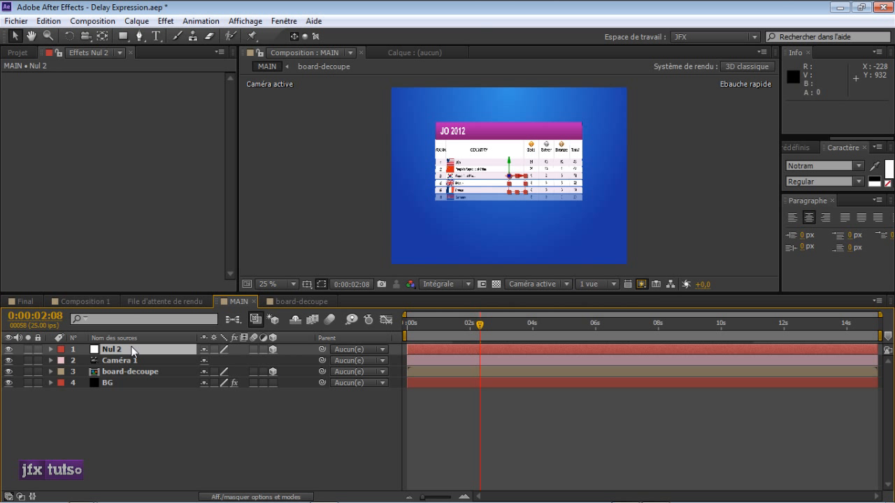
{"action": "left_click_drag", "start_coordinate": [323, 360], "coordinate": [162, 350]}
{"action": "key", "text": "Return"}
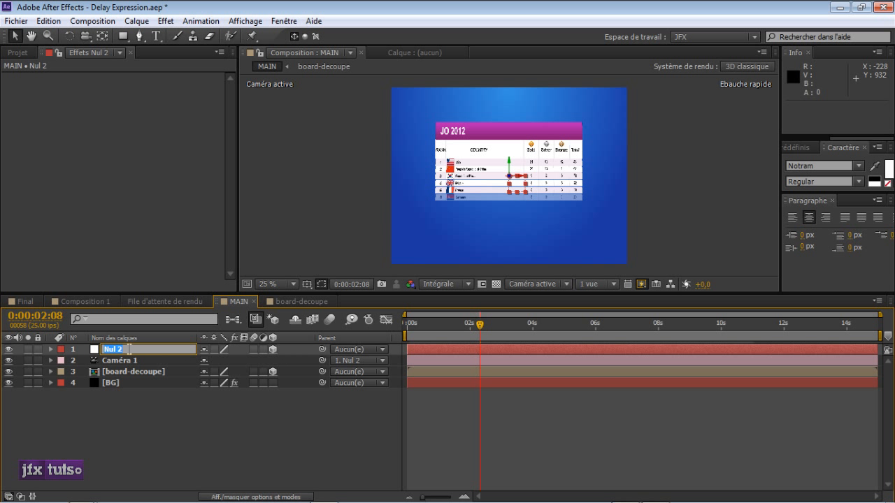
{"action": "type", "text": "Mouvement"}
{"action": "key", "text": "Return"}
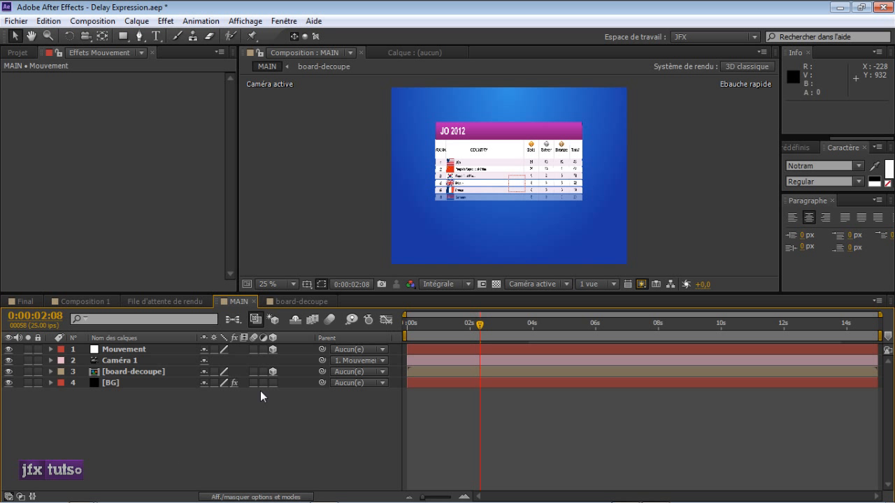
Step: Try shifting the Mouvement null's position on different axes and undo each change
{"action": "left_click_drag", "start_coordinate": [480, 323], "coordinate": [457, 329]}
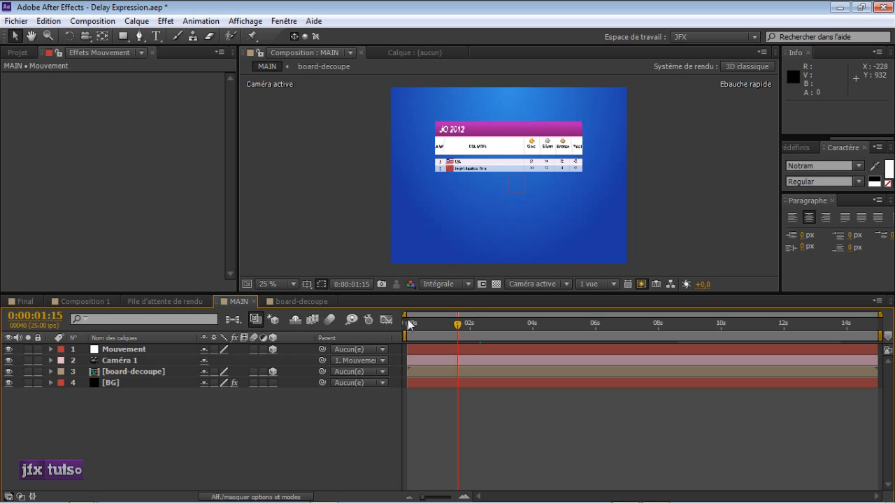
{"action": "left_click", "coordinate": [132, 349]}
{"action": "key", "text": "p"}
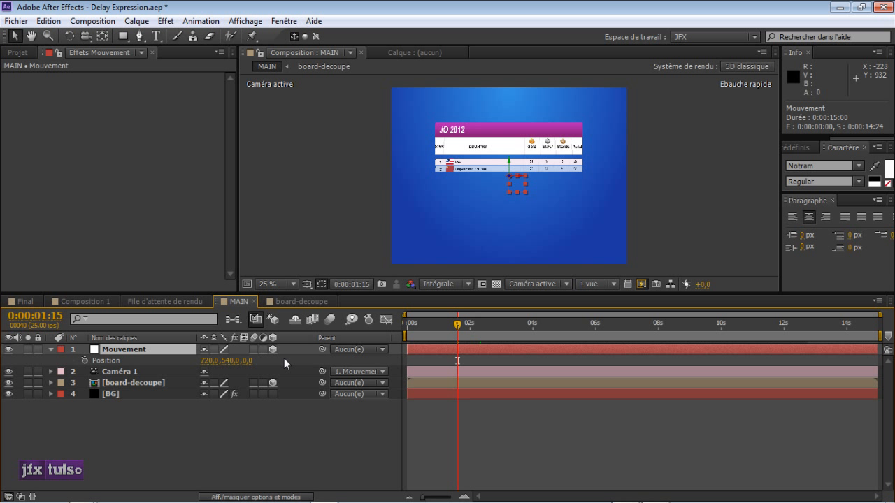
{"action": "key", "text": "alt+shift+p"}
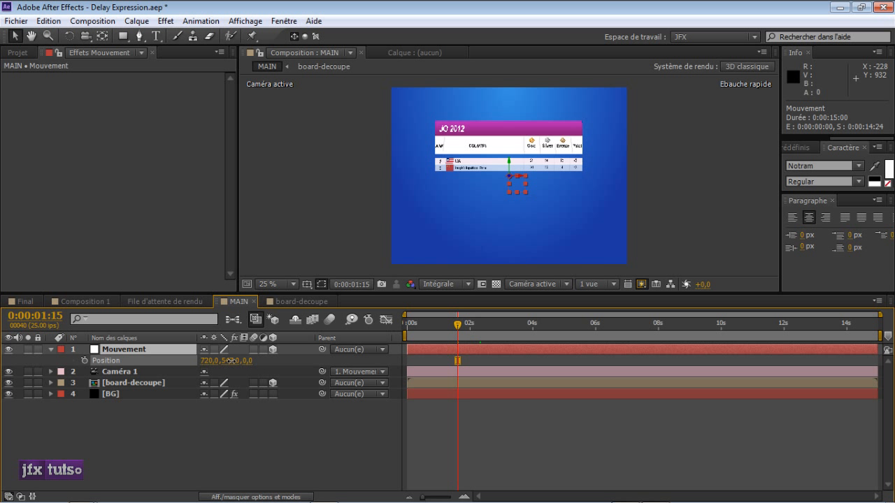
{"action": "left_click_drag", "start_coordinate": [236, 363], "coordinate": [232, 361]}
{"action": "key", "text": "ctrl+z"}
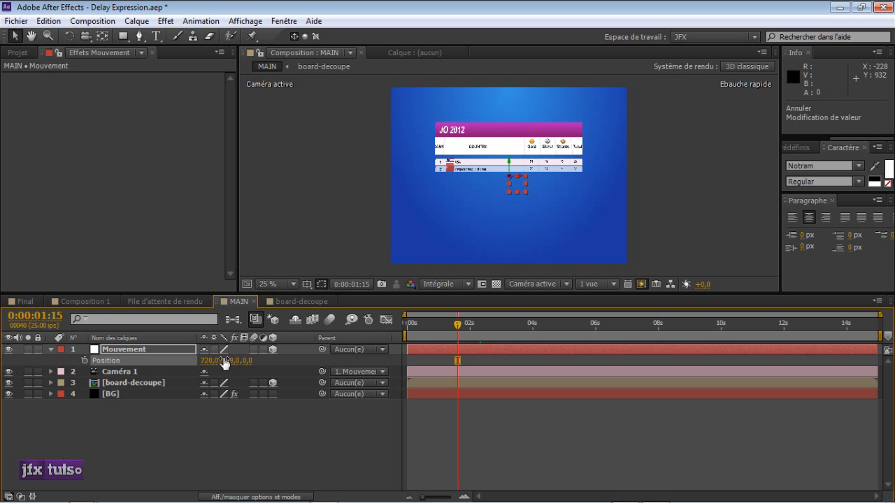
{"action": "left_click_drag", "start_coordinate": [208, 364], "coordinate": [215, 364]}
{"action": "key", "text": "ctrl+z"}
Step: Set the Mouvement null's Y orientation to 9° and start keyframing Orientation at 0:00:01:15
{"action": "left_click", "coordinate": [120, 349]}
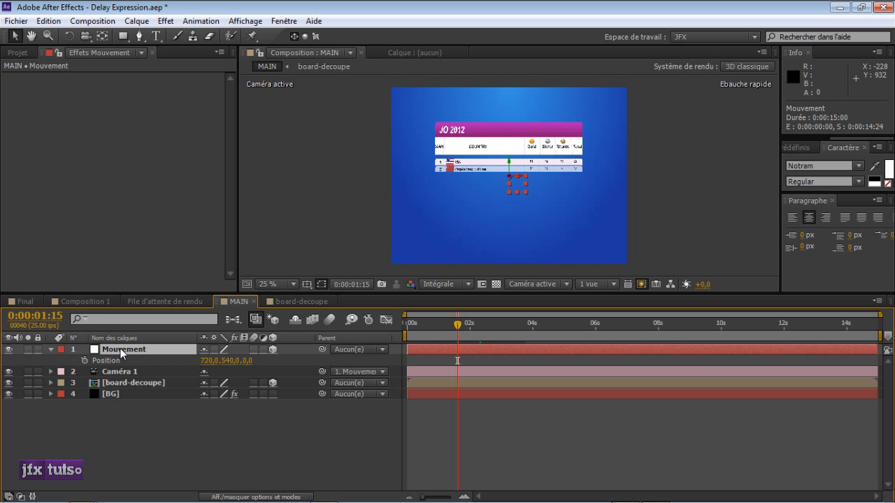
{"action": "key", "text": "r"}
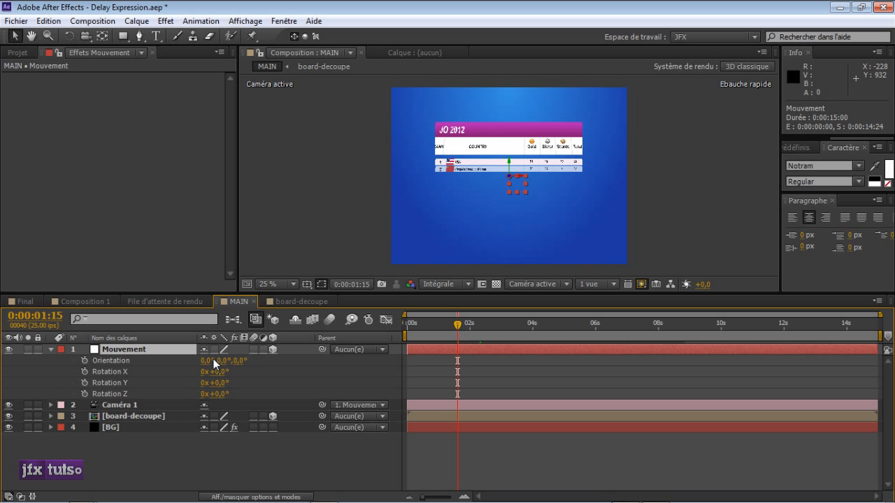
{"action": "left_click", "coordinate": [84, 360]}
{"action": "left_click_drag", "start_coordinate": [204, 361], "coordinate": [230, 362]}
{"action": "key", "text": "ctrl+z"}
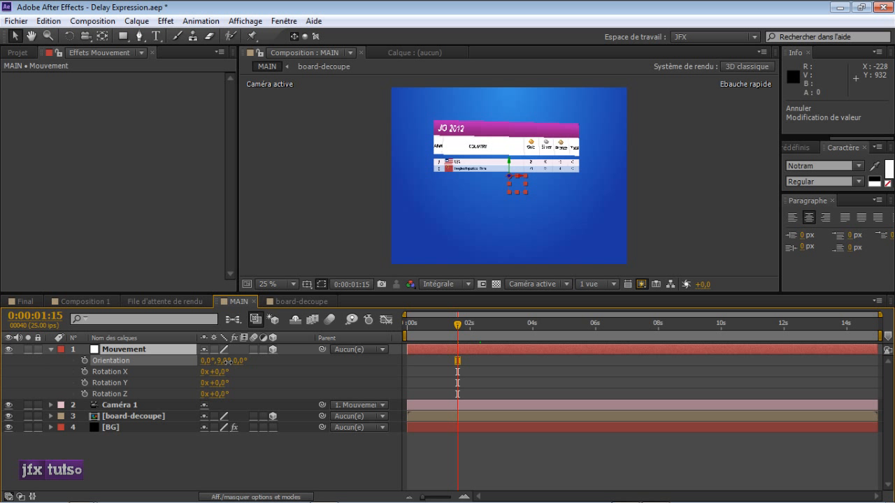
{"action": "left_click", "coordinate": [114, 360]}
{"action": "left_click", "coordinate": [85, 360]}
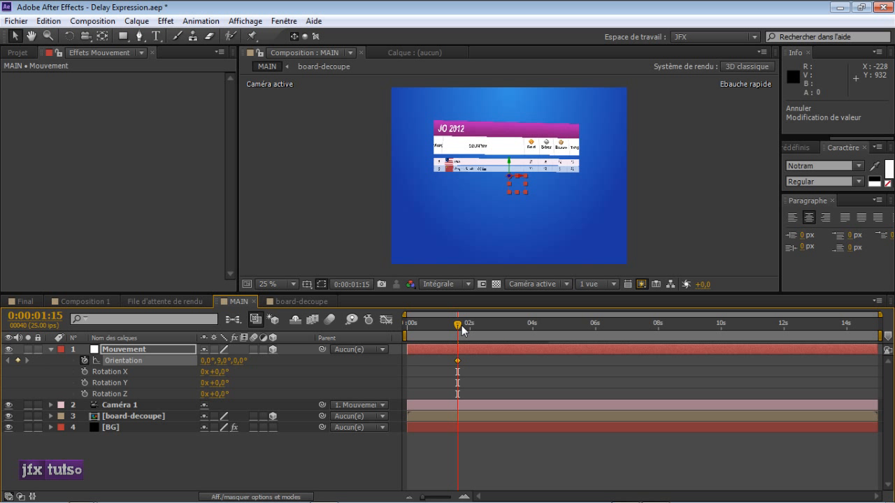
Step: Move the first Orientation keyframe near the start and add a second with Y at 16°, placed at about 5 seconds
{"action": "left_click_drag", "start_coordinate": [461, 325], "coordinate": [620, 337]}
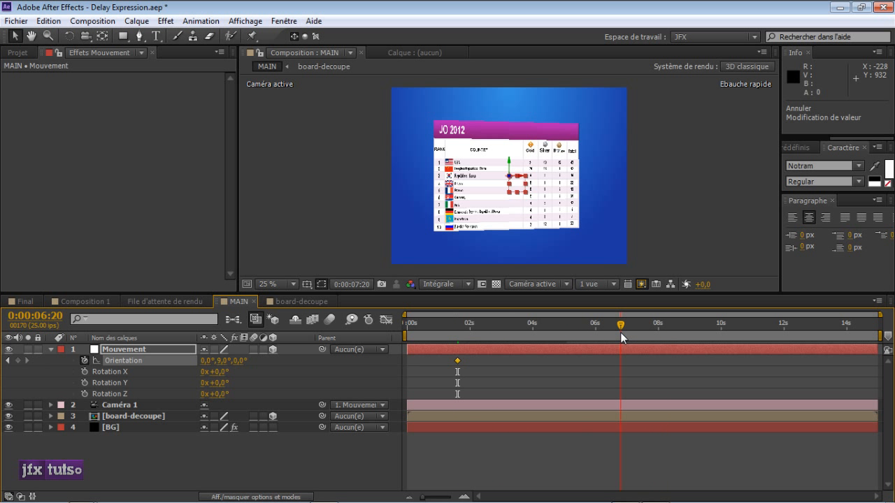
{"action": "left_click_drag", "start_coordinate": [457, 361], "coordinate": [423, 359]}
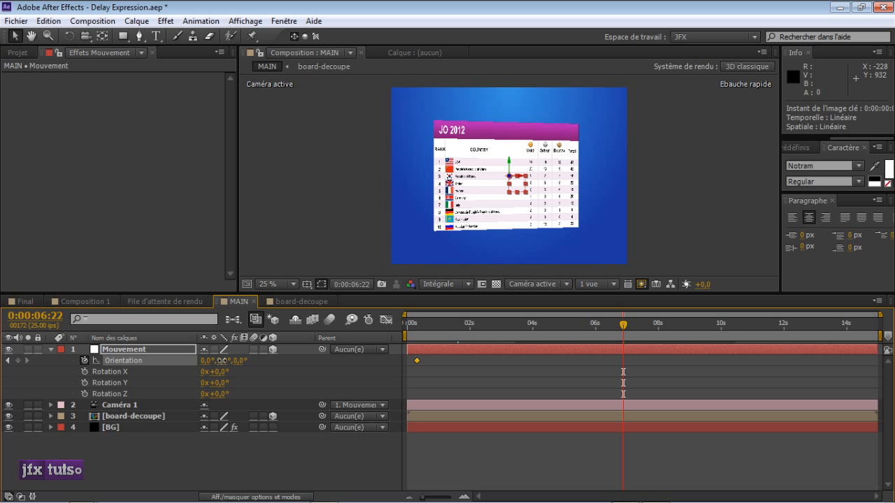
{"action": "left_click_drag", "start_coordinate": [222, 360], "coordinate": [227, 361]}
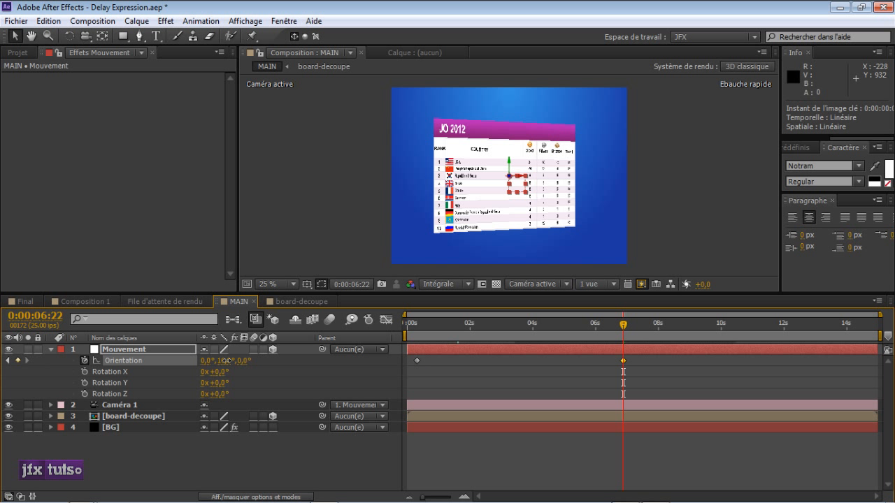
{"action": "left_click_drag", "start_coordinate": [621, 326], "coordinate": [663, 326]}
{"action": "left_click_drag", "start_coordinate": [623, 360], "coordinate": [565, 362]}
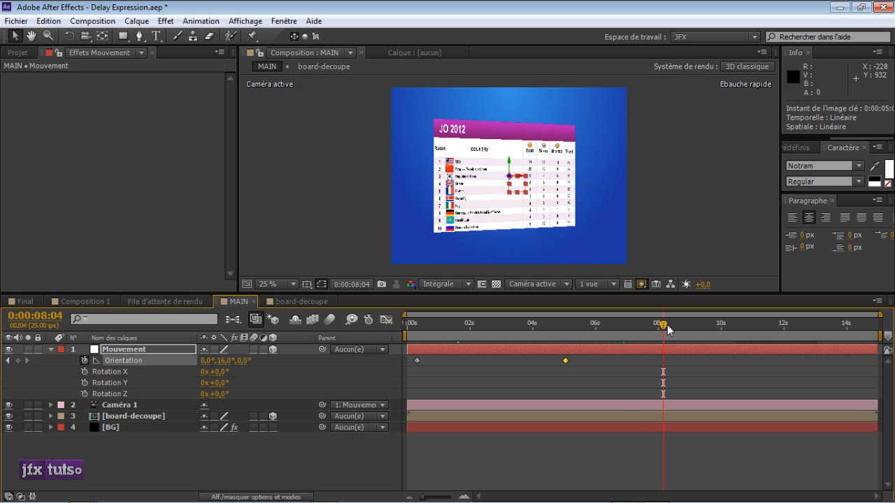
Step: Add a holding Orientation keyframe at 0:00:05:17 and shift it slightly closer to 6 seconds
{"action": "left_click_drag", "start_coordinate": [667, 325], "coordinate": [586, 328]}
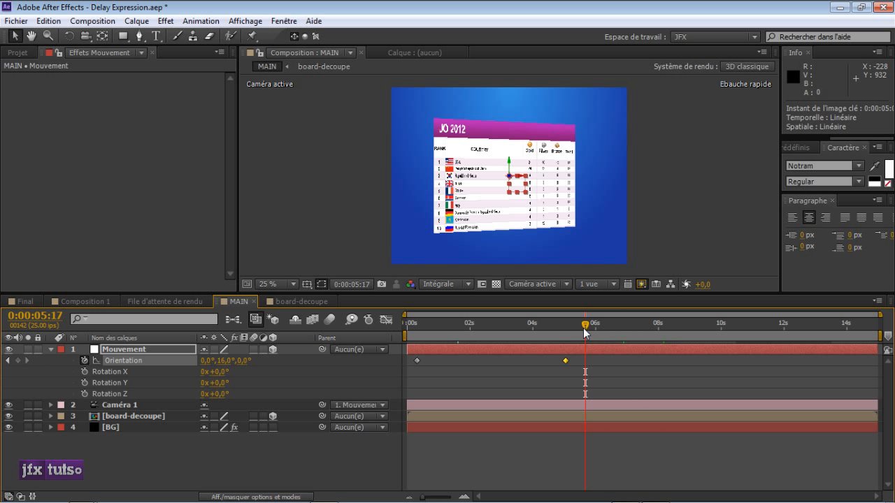
{"action": "left_click", "coordinate": [18, 360]}
{"action": "left_click_drag", "start_coordinate": [585, 361], "coordinate": [589, 361]}
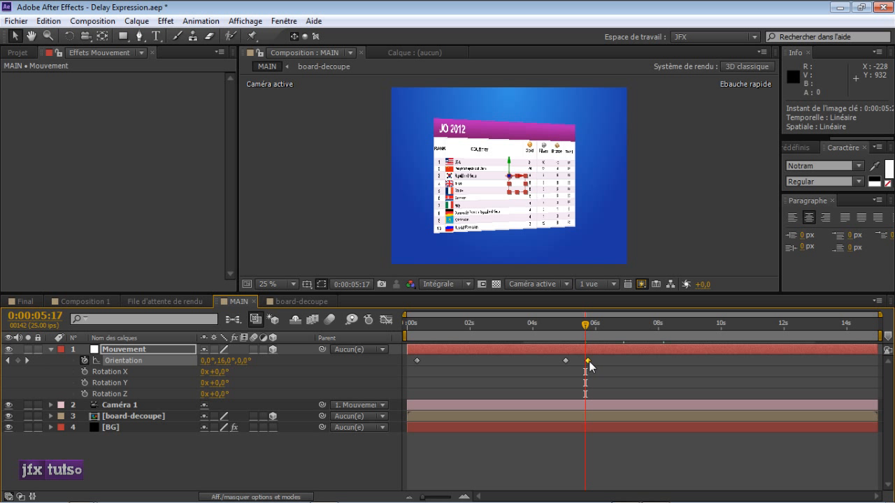
Step: Keyframe the Mouvement null's Orientation as 8°, 345°, 0° at 0:00:13:17
{"action": "left_click_drag", "start_coordinate": [586, 327], "coordinate": [836, 341]}
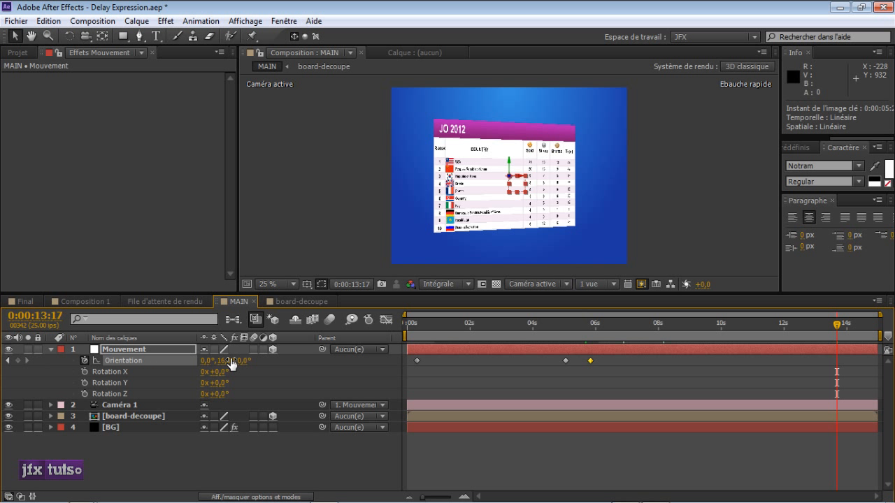
{"action": "left_click_drag", "start_coordinate": [228, 362], "coordinate": [200, 364]}
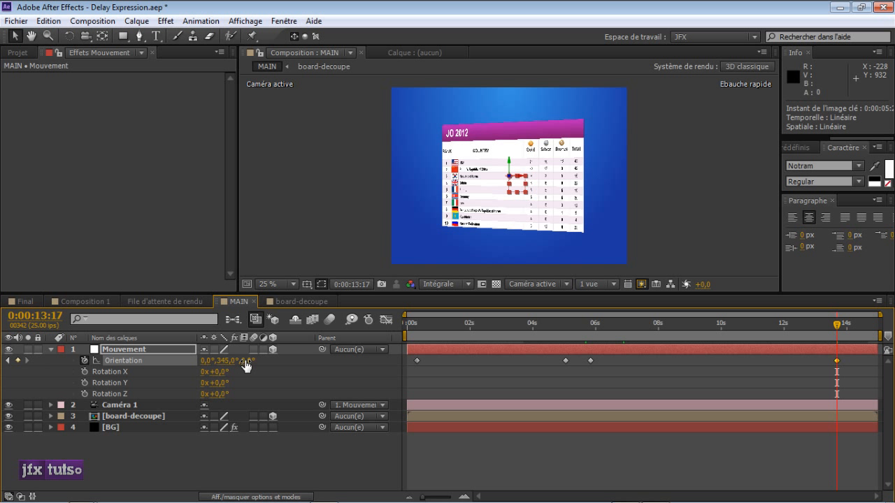
{"action": "left_click_drag", "start_coordinate": [244, 361], "coordinate": [212, 360]}
{"action": "key", "text": "ctrl+z"}
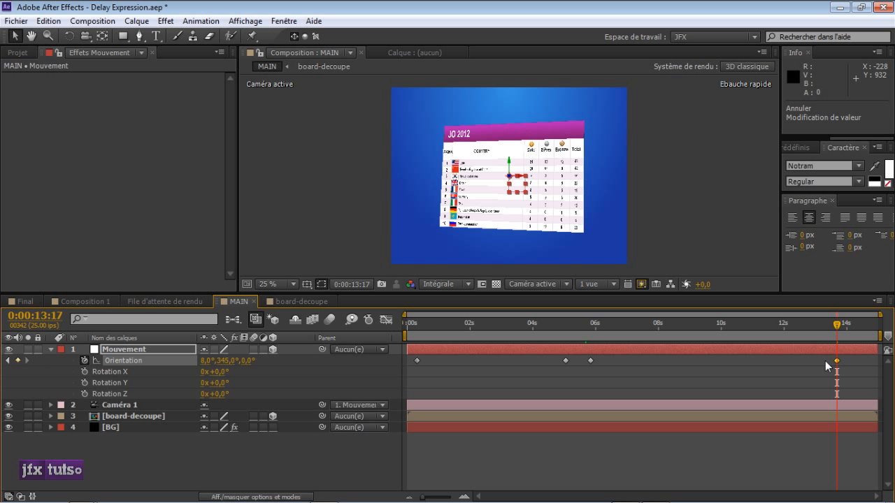
Step: Apply easing to the first, third and last Orientation keyframes and scrub through the animation to check the motion
{"action": "left_click", "coordinate": [417, 360]}
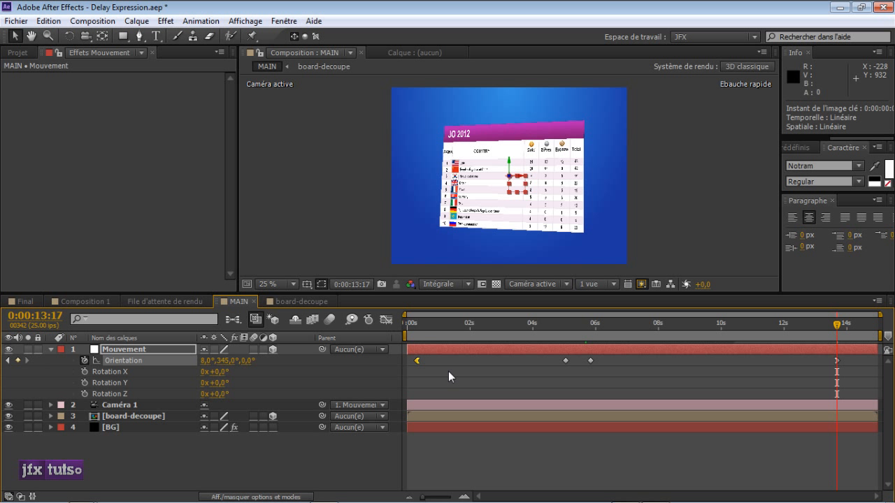
{"action": "left_click_drag", "start_coordinate": [516, 316], "coordinate": [597, 324]}
{"action": "left_click_drag", "start_coordinate": [591, 360], "coordinate": [591, 361]}
{"action": "left_click", "coordinate": [558, 365]}
{"action": "left_click_drag", "start_coordinate": [454, 323], "coordinate": [672, 331]}
{"action": "key", "text": "period"}
{"action": "left_click_drag", "start_coordinate": [505, 292], "coordinate": [507, 320]}
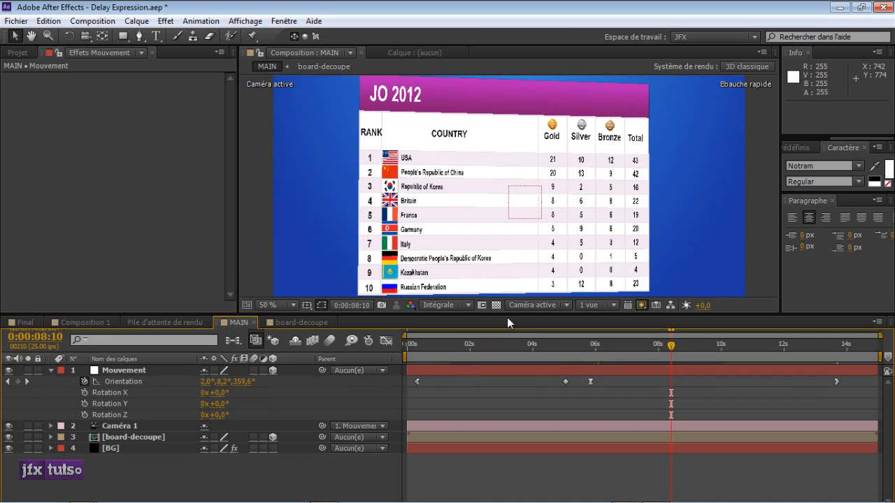
{"action": "left_click_drag", "start_coordinate": [515, 350], "coordinate": [495, 360]}
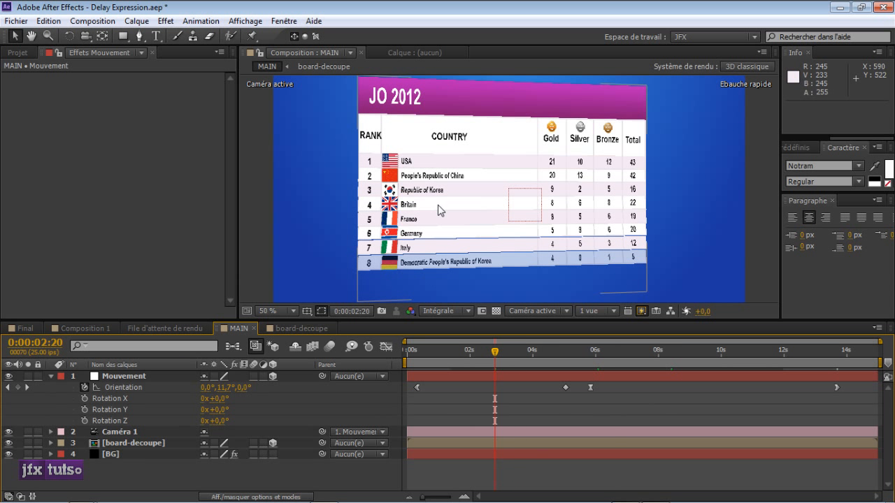
{"action": "key", "text": "comma"}
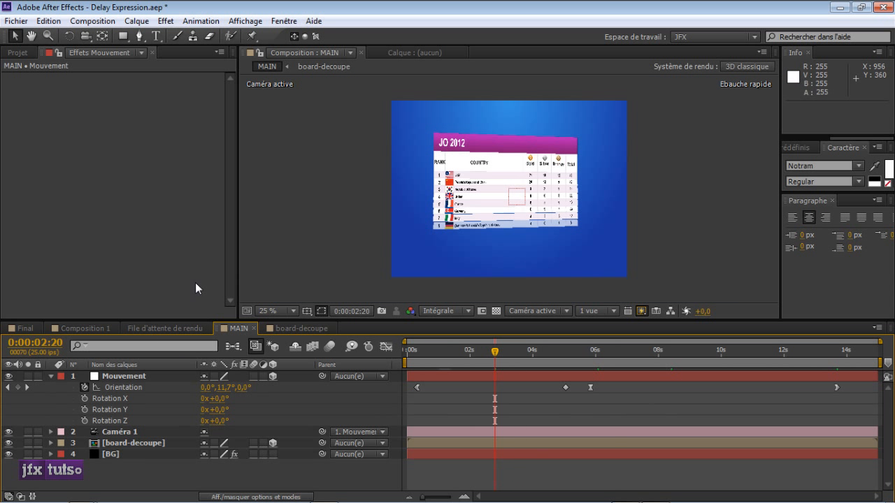
Step: Duplicate board-decoupe with the lower copy renamed ombre, and collapse transformations on the upper copy
{"action": "left_click", "coordinate": [120, 444]}
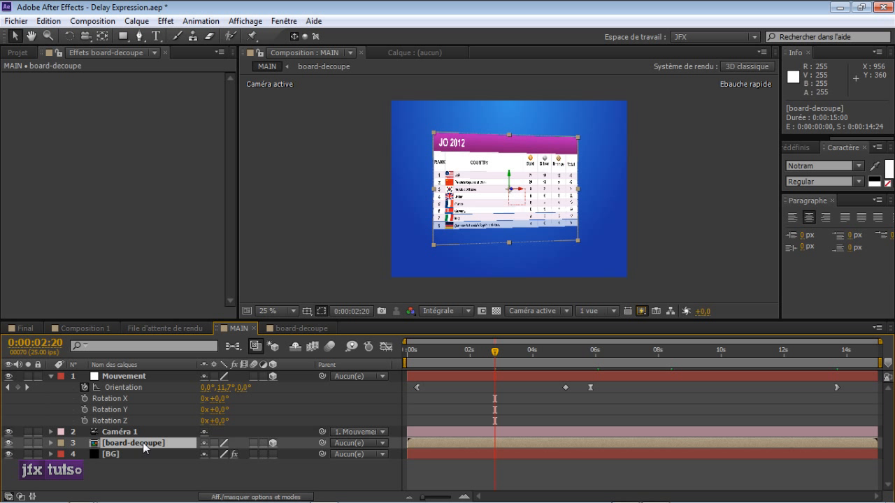
{"action": "key", "text": "ctrl+d"}
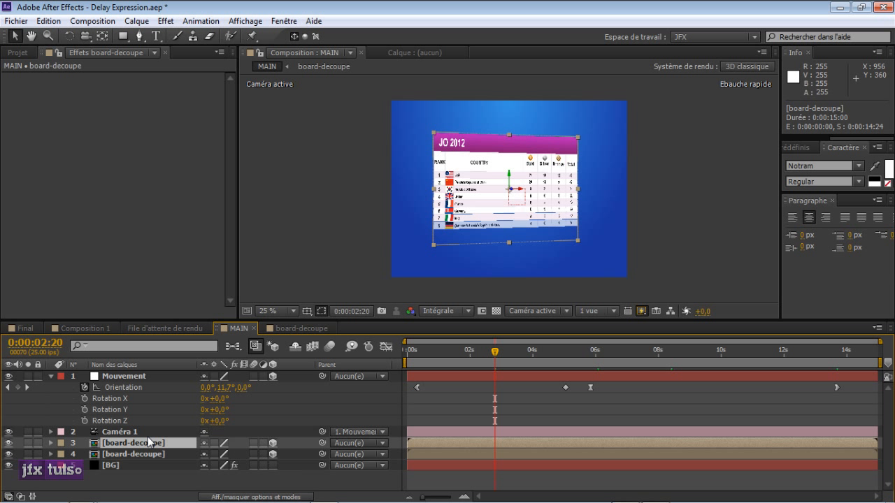
{"action": "left_click", "coordinate": [273, 454]}
{"action": "left_click", "coordinate": [154, 454]}
{"action": "key", "text": "Return"}
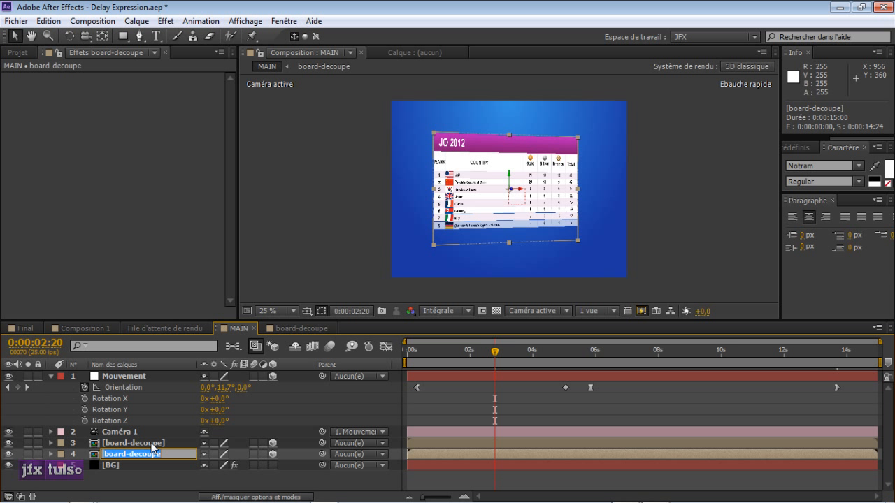
{"action": "type", "text": "ombre"}
{"action": "key", "text": "Return"}
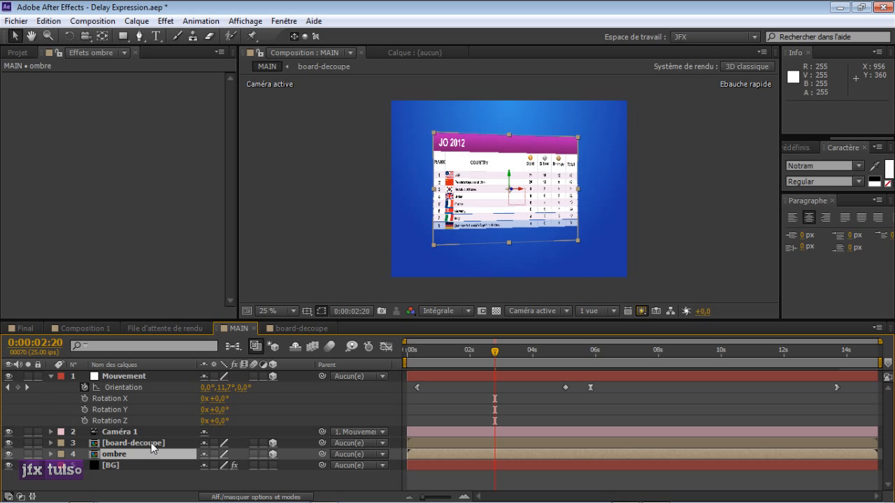
{"action": "left_click", "coordinate": [215, 444]}
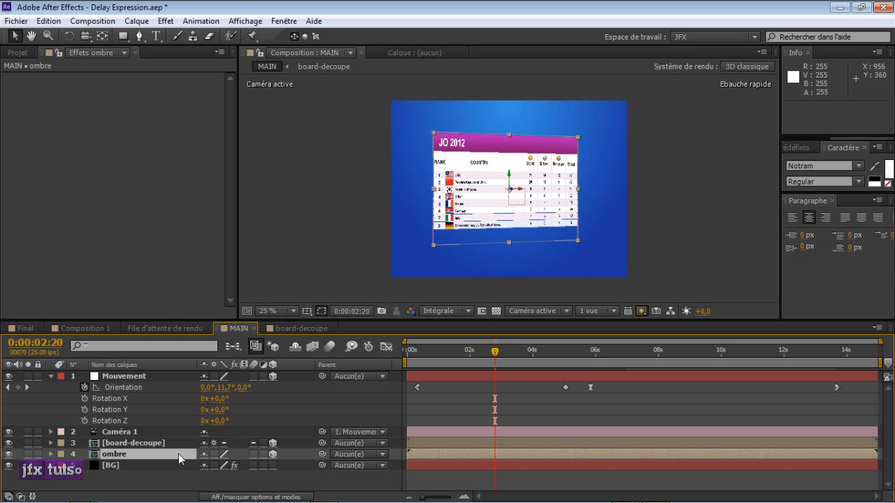
Step: Apply the Remplir effect to the ombre layer and set its colour to black 000000
{"action": "right_click", "coordinate": [102, 139]}
{"action": "mouse_move", "coordinate": [151, 139]}
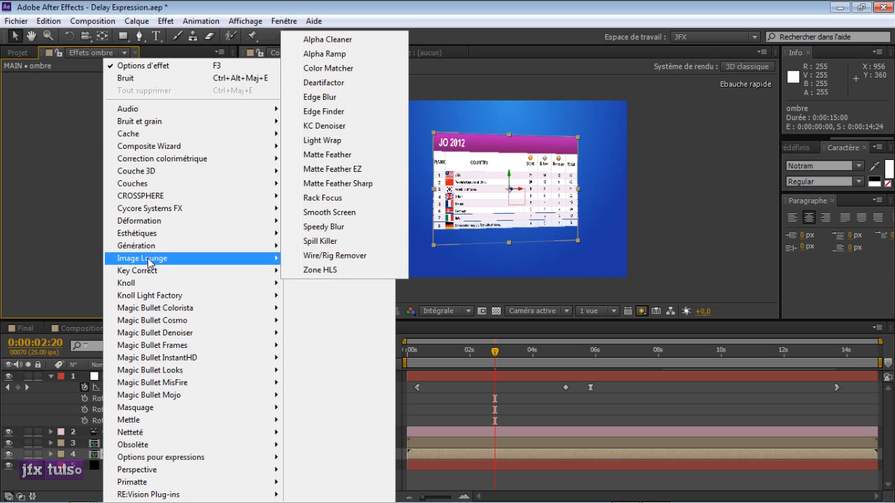
{"action": "mouse_move", "coordinate": [155, 249]}
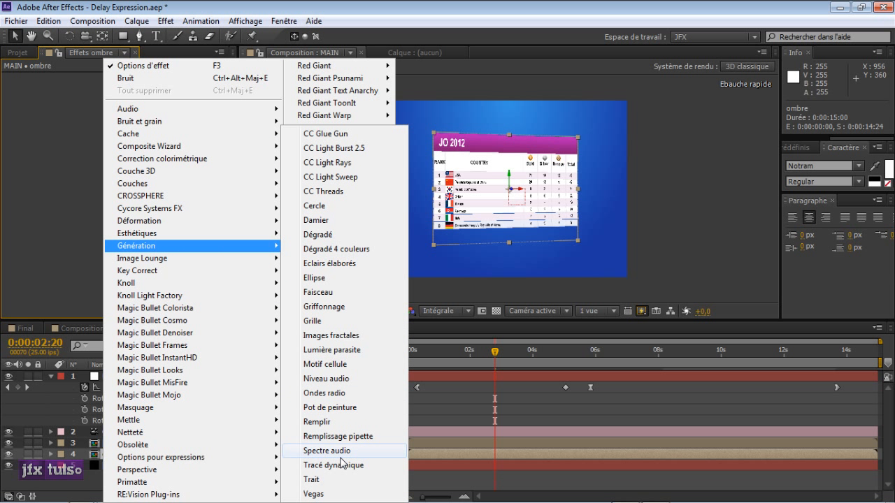
{"action": "left_click", "coordinate": [319, 423]}
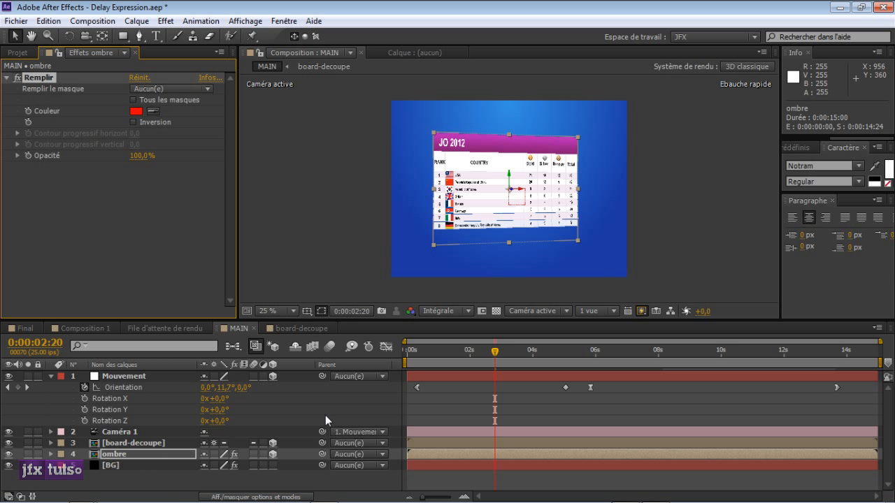
{"action": "left_click", "coordinate": [137, 110]}
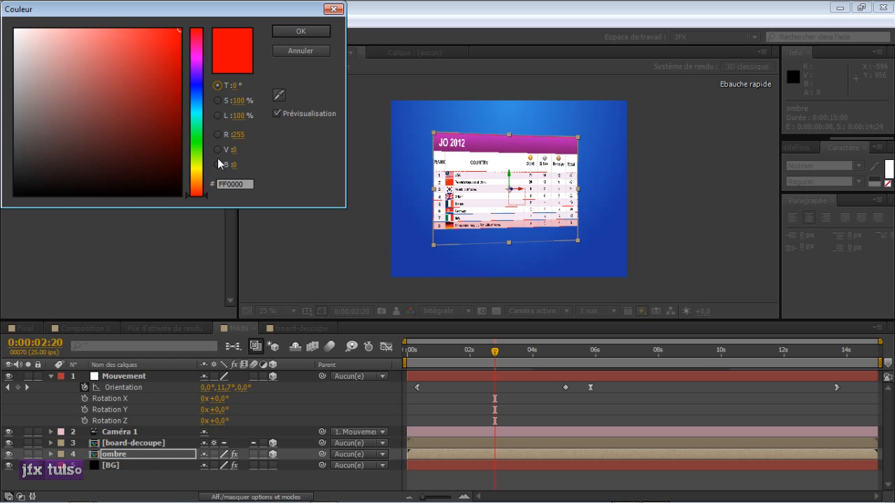
{"action": "left_click_drag", "start_coordinate": [128, 109], "coordinate": [2, 198]}
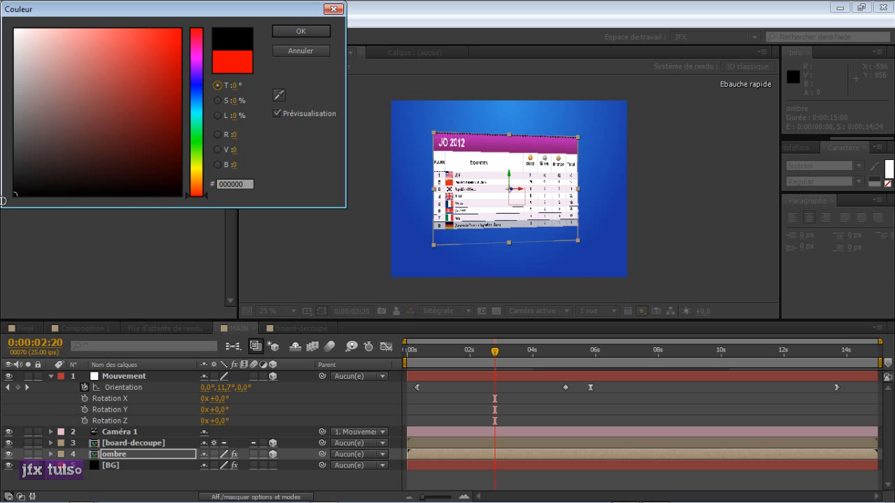
{"action": "left_click", "coordinate": [318, 30]}
Step: Apply the Flou gaussien effect to the ombre layer with an Intensité of 3,5
{"action": "right_click", "coordinate": [98, 242]}
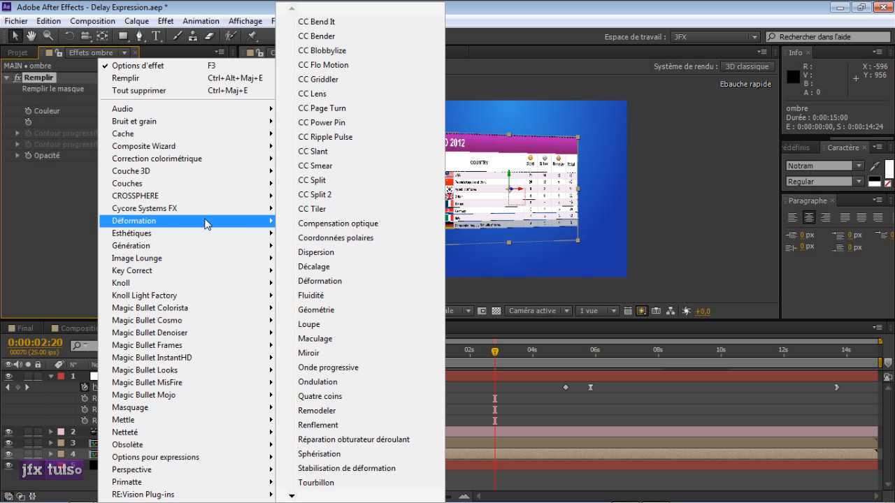
{"action": "mouse_move", "coordinate": [224, 432]}
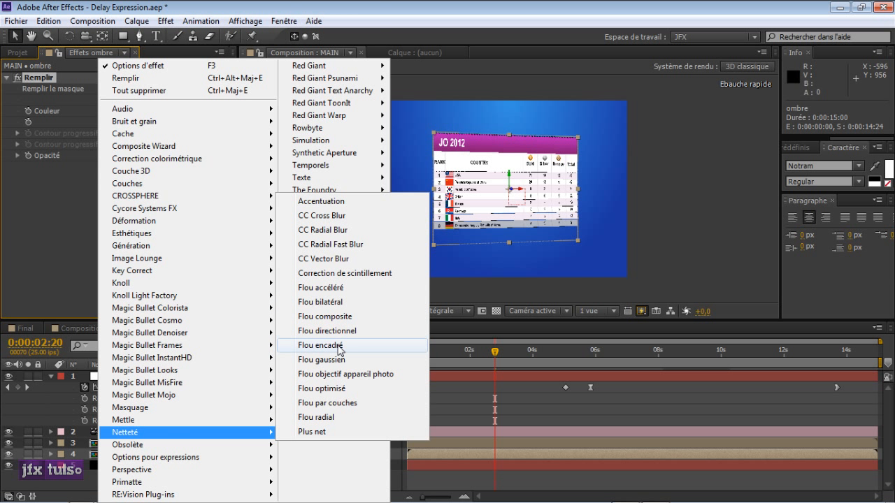
{"action": "left_click", "coordinate": [338, 360]}
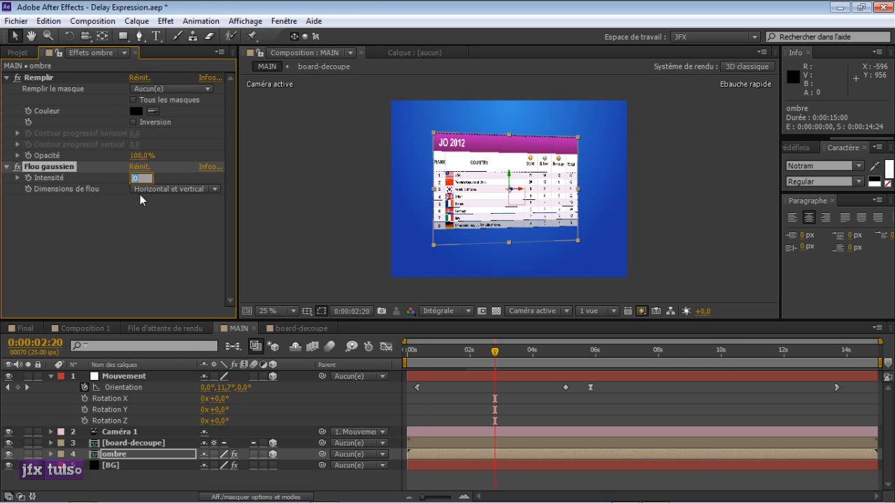
{"action": "type", "text": "3.5"}
{"action": "key", "text": "Return"}
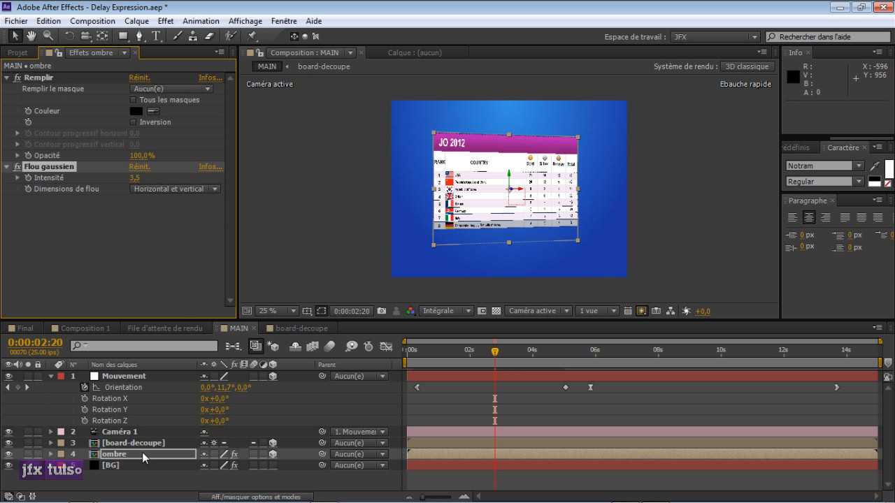
Step: Nudge the ombre layer down to Position 720, 564, 0 so it sits slightly below the table
{"action": "left_click", "coordinate": [149, 454]}
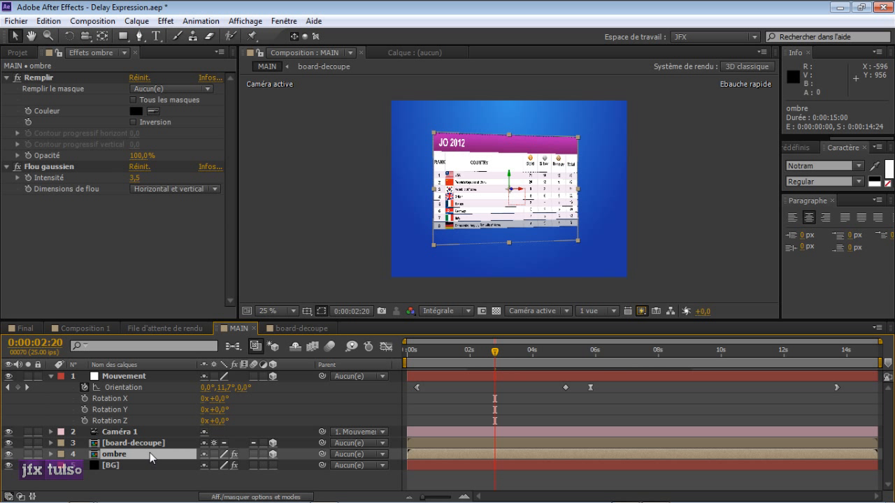
{"action": "key", "text": "Down"}
{"action": "key", "text": "Down"}
{"action": "key", "text": "Down"}
{"action": "key", "text": "Down"}
{"action": "key", "text": "Down"}
{"action": "key", "text": "Down"}
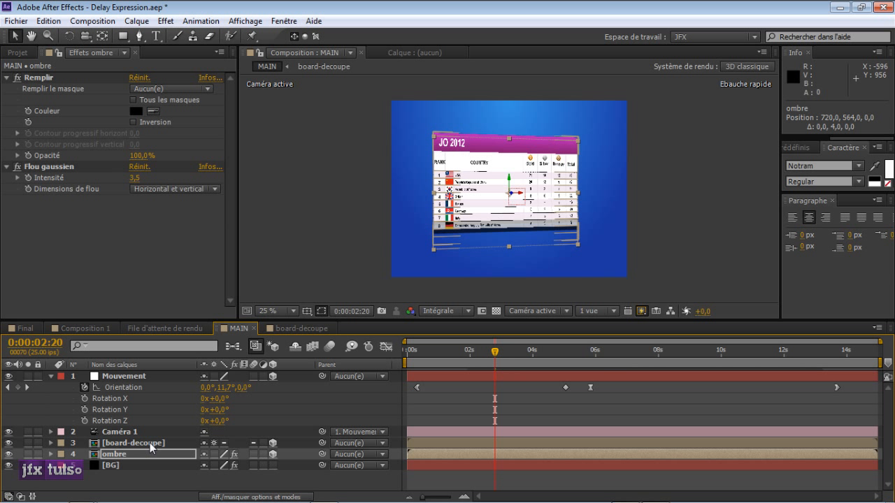
Step: Raise the ombre layer's Flou gaussien Intensité to 8,6 and set its Remplir Opacité to 50%
{"action": "left_click_drag", "start_coordinate": [135, 177], "coordinate": [154, 178]}
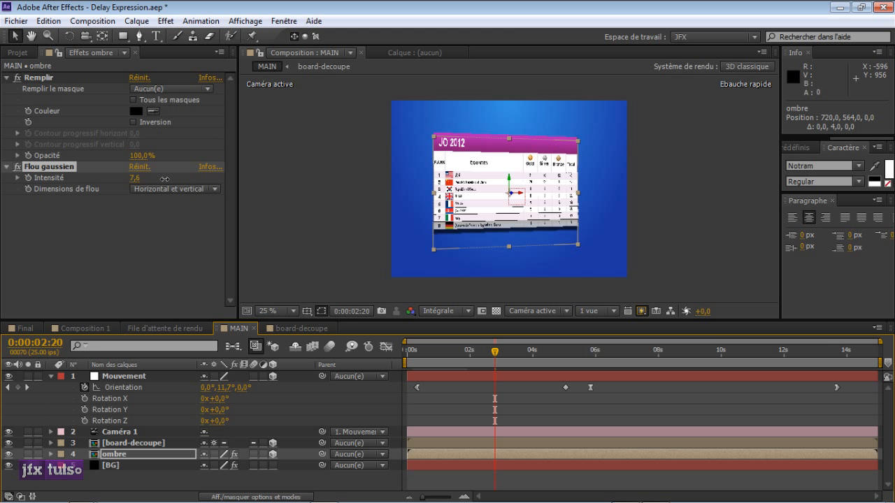
{"action": "left_click", "coordinate": [130, 156]}
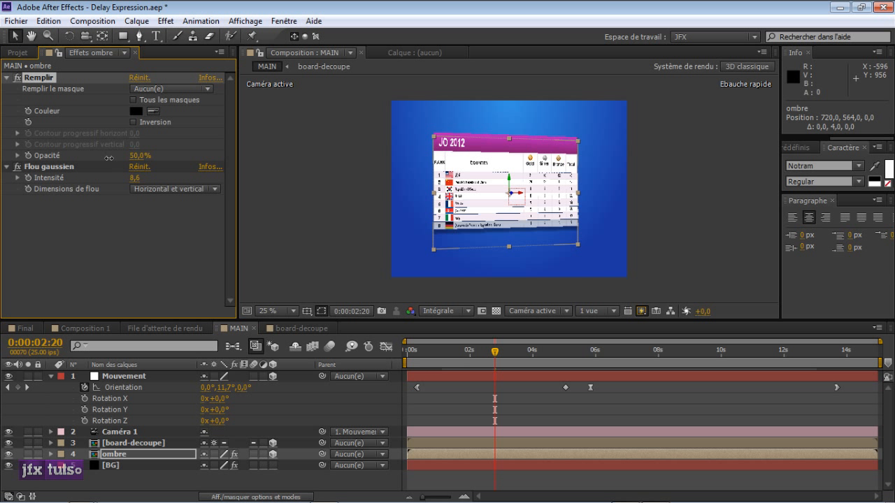
Step: Show the ombre layer's rotation properties, collapse those of Mouvement, and set ombre's Orientation to 271°, 0°, 0°
{"action": "left_click", "coordinate": [123, 454]}
{"action": "key", "text": "r"}
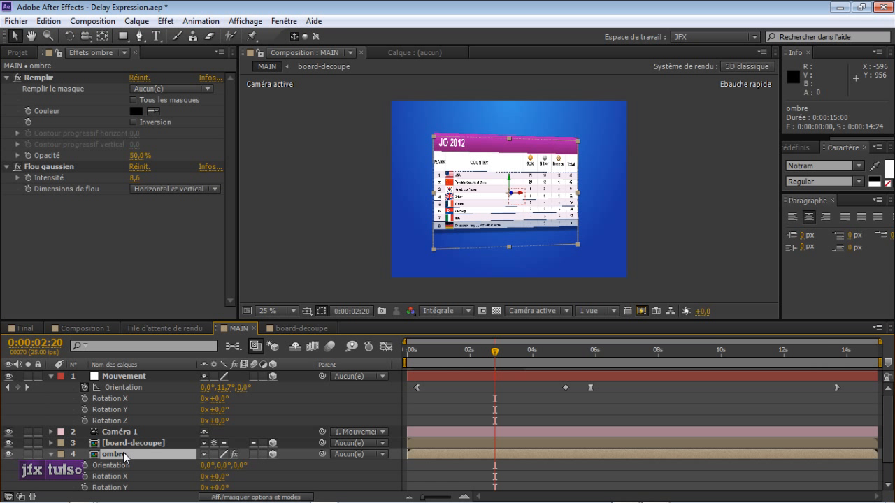
{"action": "left_click_drag", "start_coordinate": [311, 322], "coordinate": [311, 288]}
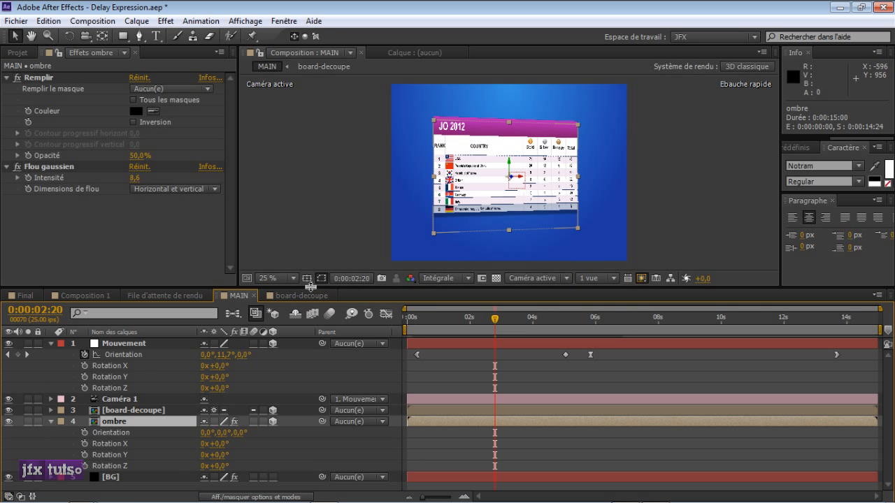
{"action": "left_click", "coordinate": [132, 344]}
{"action": "key", "text": "r"}
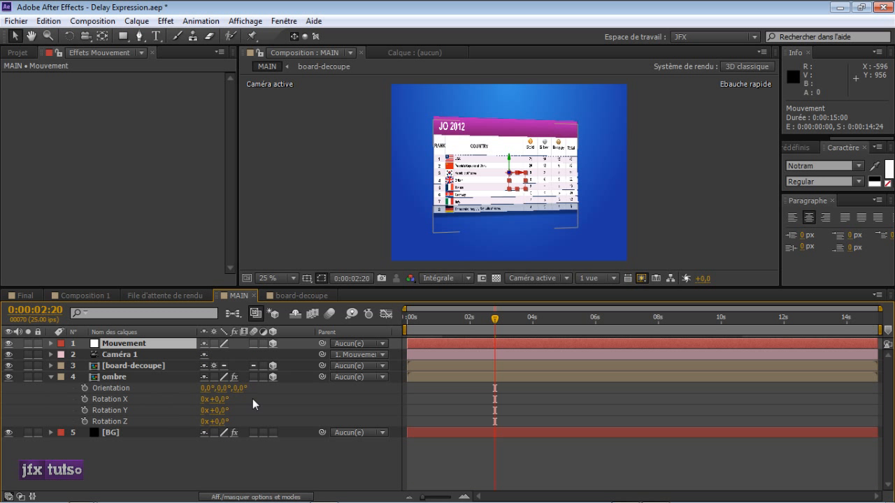
{"action": "left_click_drag", "start_coordinate": [237, 393], "coordinate": [139, 382]}
{"action": "key", "text": "ctrl+z"}
{"action": "key", "text": "ctrl+z"}
{"action": "left_click", "coordinate": [140, 382]}
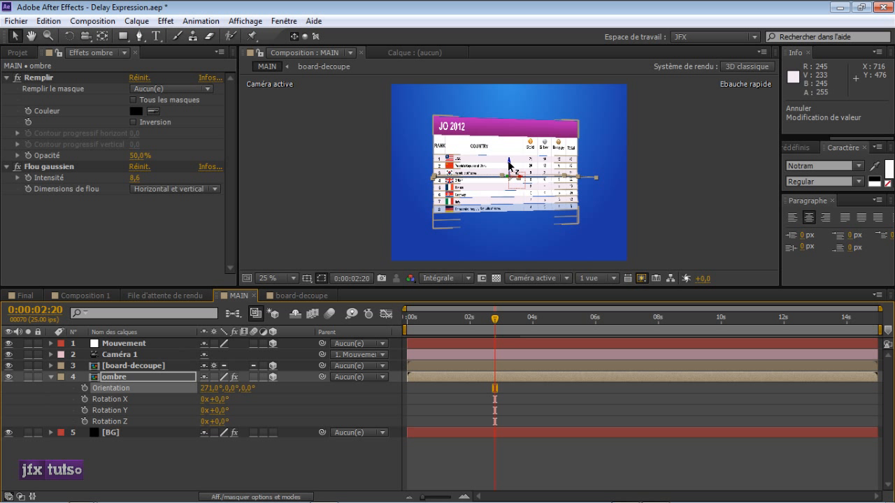
Step: Lower the flattened ombre layer below the table to about Position 720, 840, 4,8 and check it at 0:00:01:13
{"action": "left_click_drag", "start_coordinate": [509, 165], "coordinate": [499, 212]}
{"action": "left_click_drag", "start_coordinate": [498, 205], "coordinate": [498, 207]}
{"action": "left_click_drag", "start_coordinate": [493, 320], "coordinate": [454, 321]}
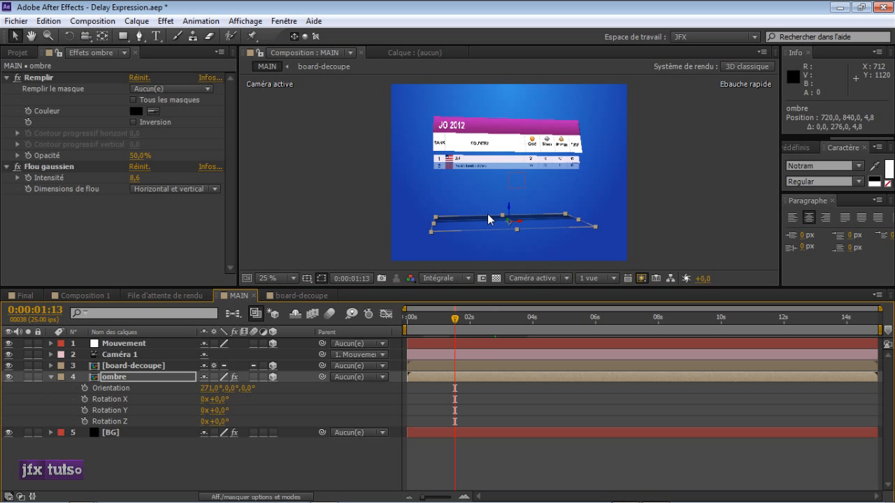
Step: Set the ombre layer's Remplir Opacité to 25%
{"action": "key", "text": "period"}
{"action": "left_click", "coordinate": [134, 156]}
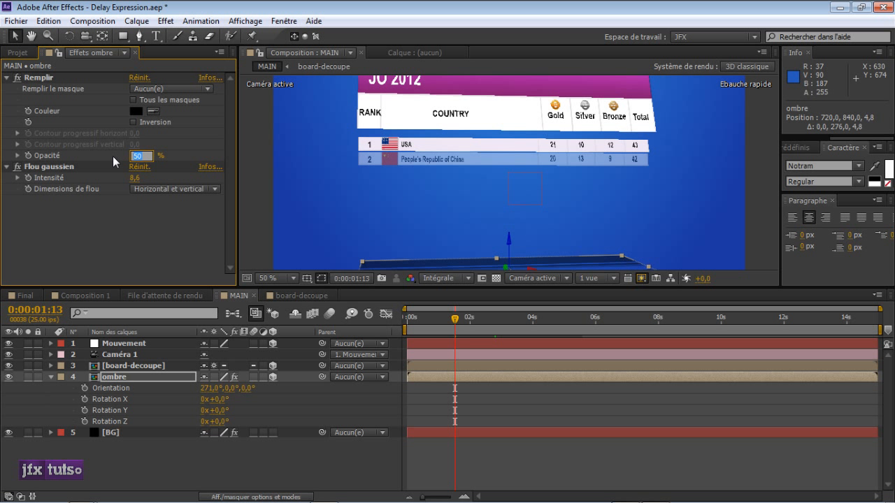
{"action": "type", "text": "25"}
{"action": "key", "text": "Return"}
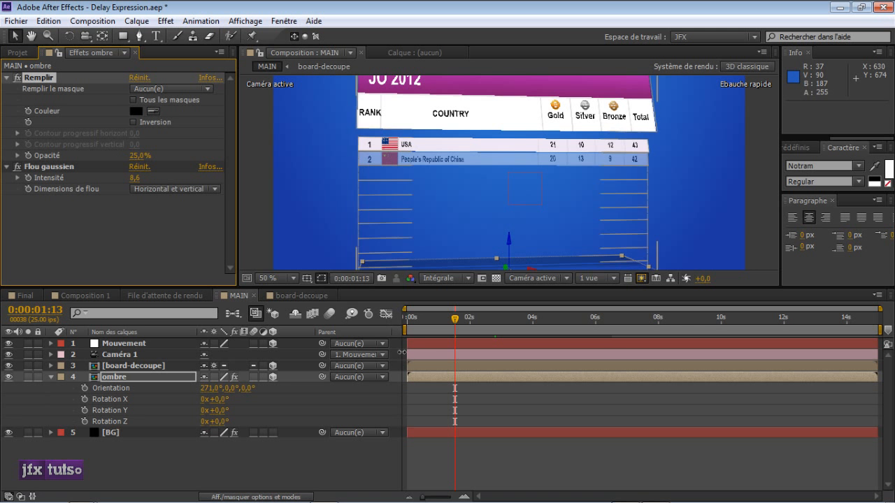
Step: At 0:00:04:17, push the ombre layer back in depth and lower it to about Position 720, 950, 345,6
{"action": "mouse_move", "coordinate": [454, 320]}
{"action": "left_mouse_down"}
{"action": "mouse_move", "coordinate": [424, 322]}
{"action": "mouse_move", "coordinate": [469, 321]}
{"action": "left_mouse_up"}
{"action": "left_click_drag", "start_coordinate": [490, 287], "coordinate": [489, 340]}
{"action": "left_click_drag", "start_coordinate": [469, 370], "coordinate": [553, 374]}
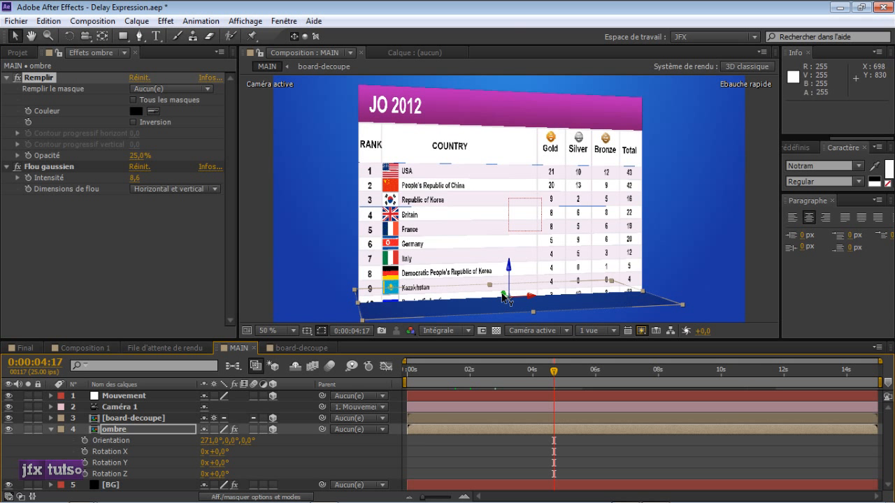
{"action": "left_click_drag", "start_coordinate": [501, 296], "coordinate": [373, 315]}
{"action": "left_click_drag", "start_coordinate": [491, 258], "coordinate": [482, 291]}
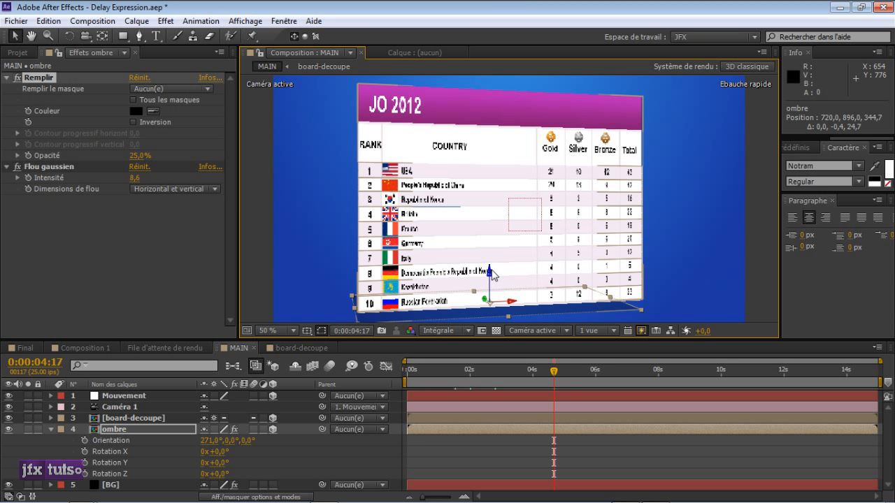
{"action": "left_click", "coordinate": [492, 275]}
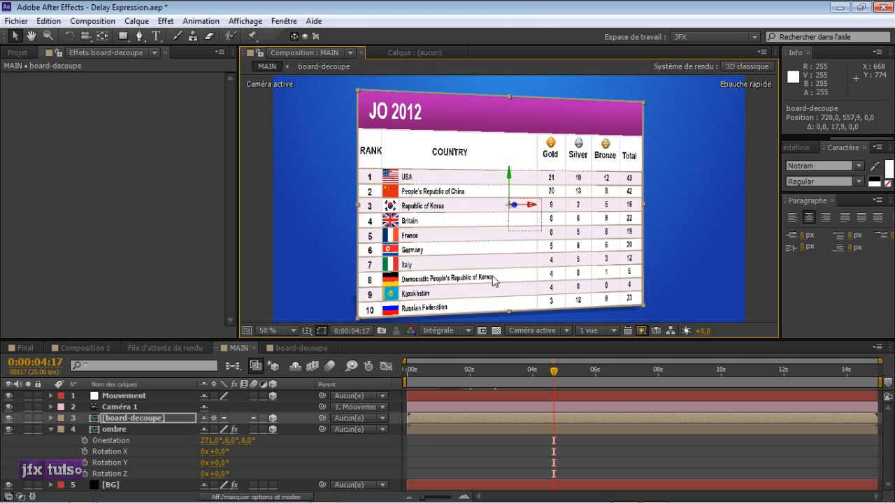
{"action": "key", "text": "ctrl+z"}
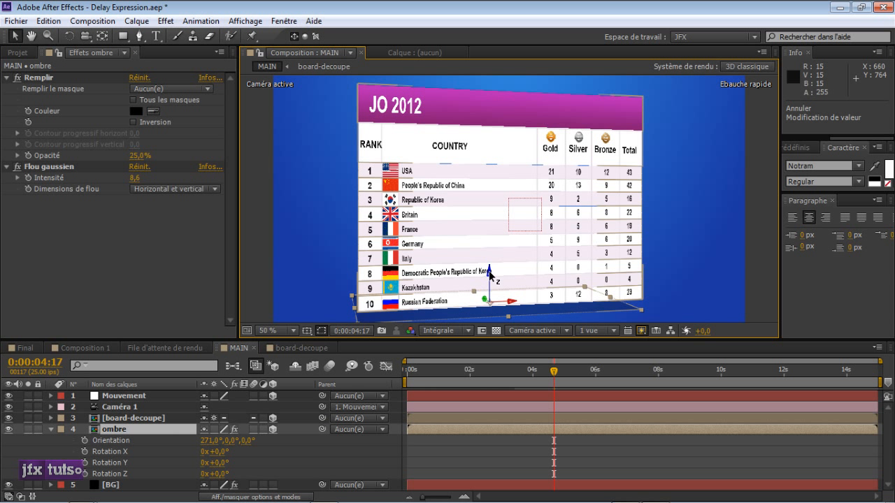
{"action": "left_click_drag", "start_coordinate": [489, 271], "coordinate": [488, 274]}
{"action": "scroll", "coordinate": [554, 269], "scroll_direction": "down", "scroll_amount": 2}
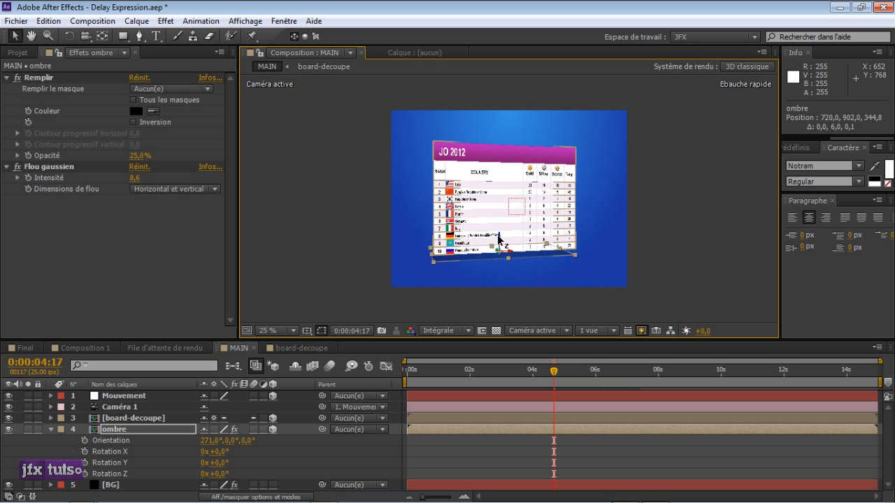
{"action": "left_click_drag", "start_coordinate": [499, 239], "coordinate": [499, 248]}
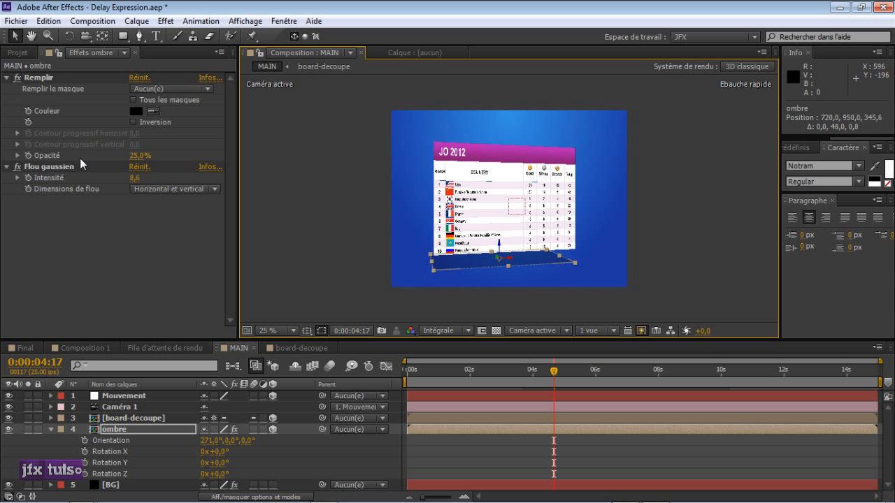
{"action": "left_click_drag", "start_coordinate": [134, 178], "coordinate": [132, 155]}
Step: Play a RAM preview of the MAIN animation from the first frame
{"action": "left_click", "coordinate": [429, 374]}
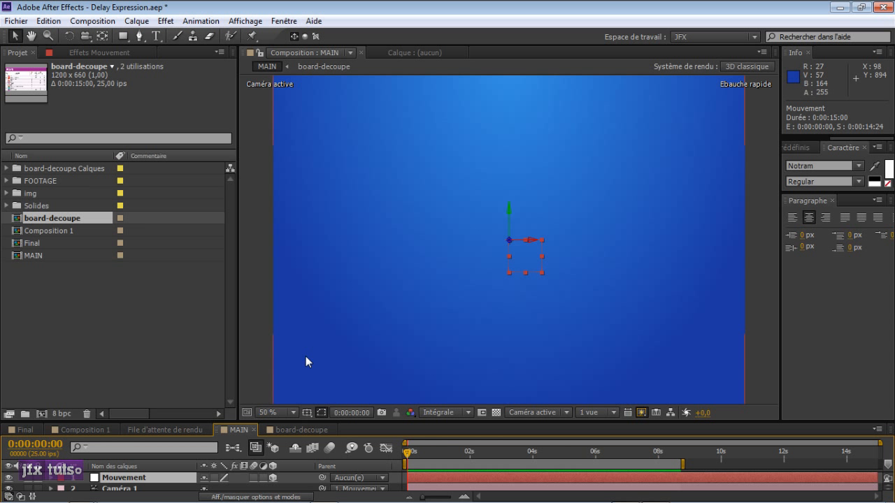
{"action": "key", "text": "KP_0"}
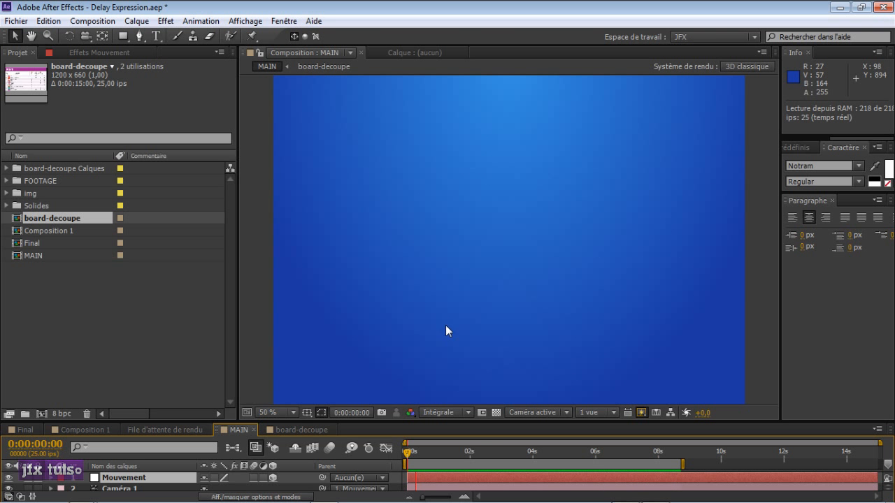
{"action": "left_click", "coordinate": [600, 450]}
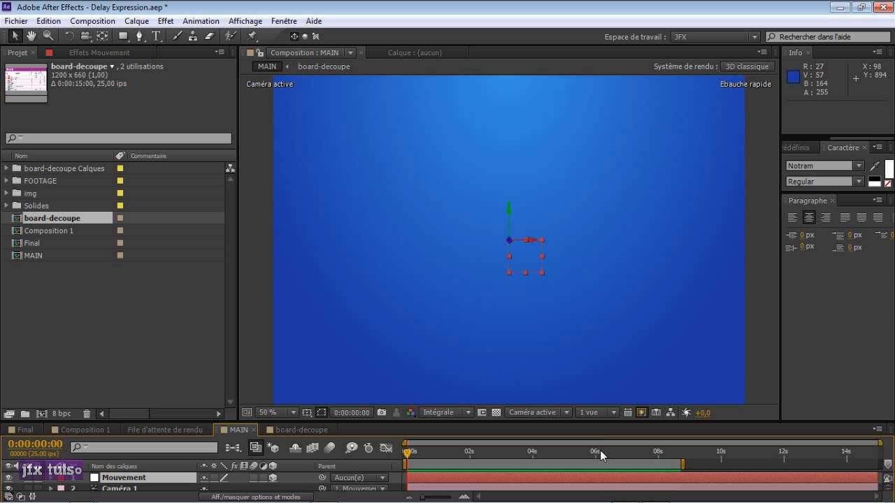
Step: Examine the table rows and their edges close up around 0:00:07:01 in MAIN, and compare them with the board-decoupe composition
{"action": "key", "text": "period"}
{"action": "key", "text": "period"}
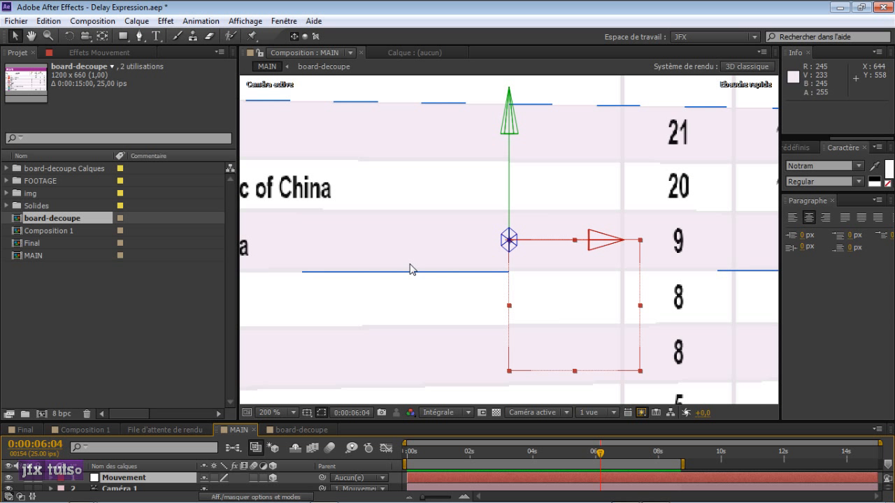
{"action": "left_click_drag", "start_coordinate": [629, 453], "coordinate": [660, 455]}
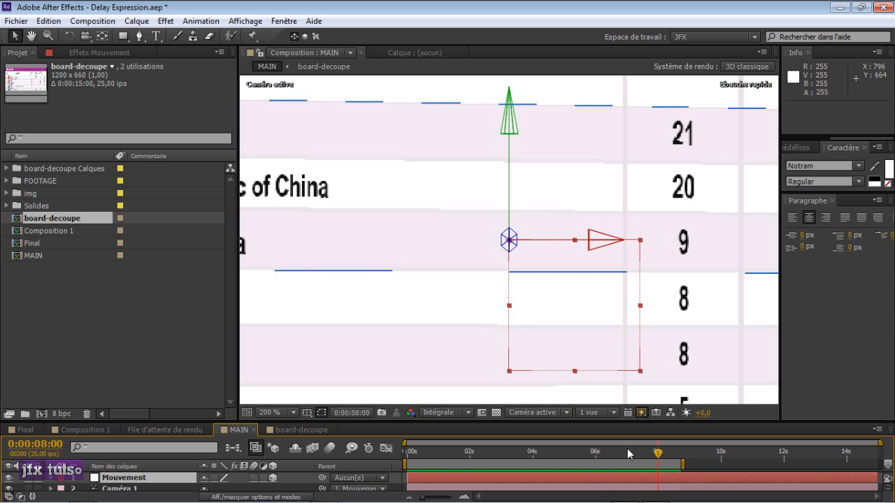
{"action": "left_click", "coordinate": [627, 451]}
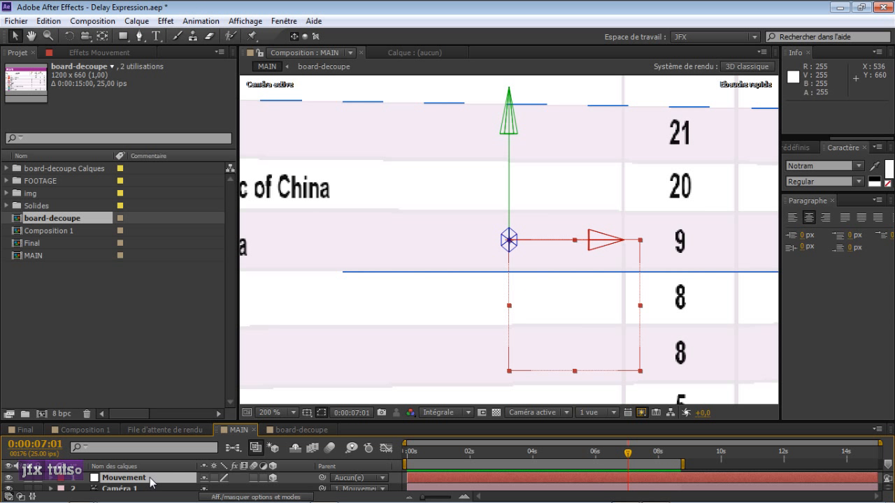
{"action": "left_click", "coordinate": [301, 430]}
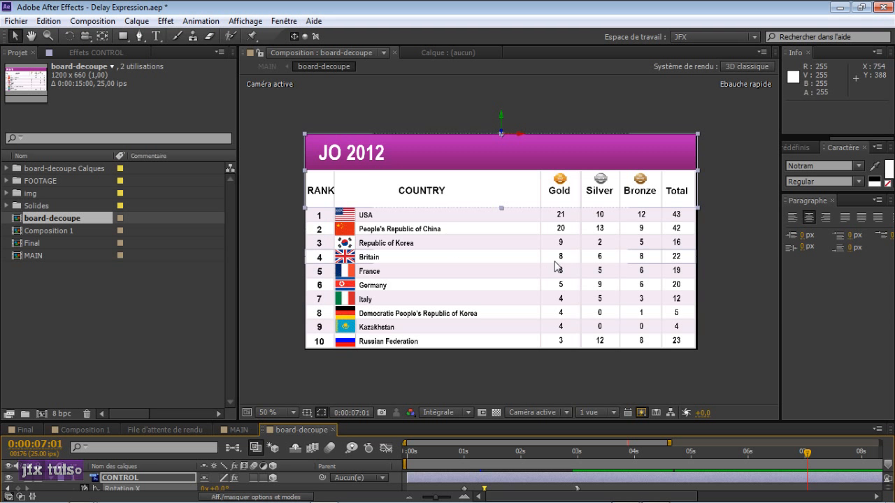
{"action": "scroll", "coordinate": [557, 267], "scroll_direction": "up", "scroll_amount": 1}
{"action": "scroll", "coordinate": [557, 267], "scroll_direction": "down", "scroll_amount": 1}
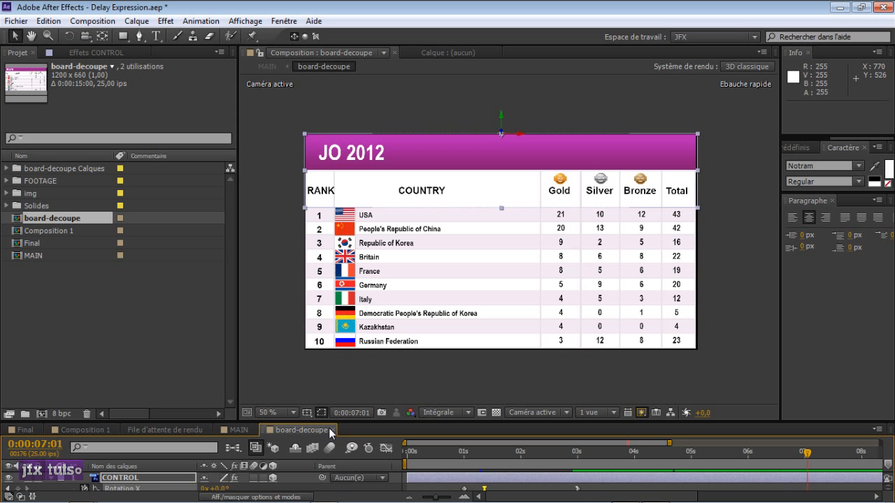
Step: Return to the MAIN composition and play the RAM preview again from 0:00:00:04
{"action": "left_click", "coordinate": [225, 432]}
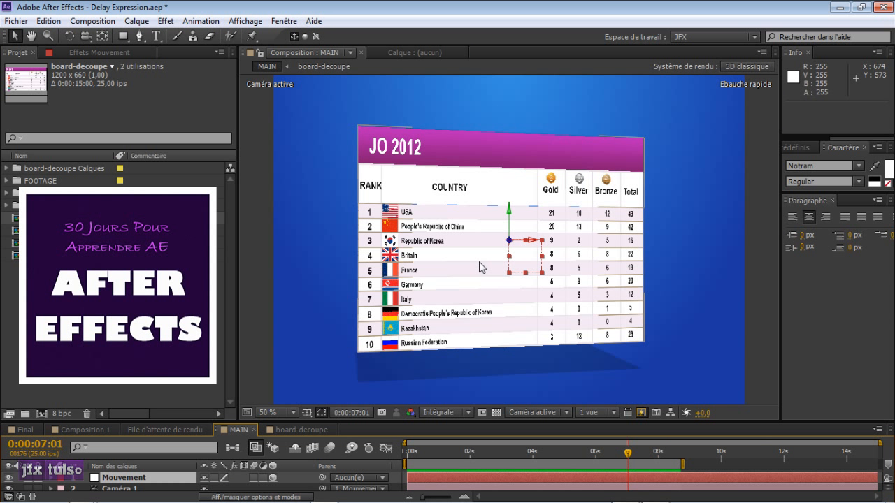
{"action": "left_click", "coordinate": [412, 452]}
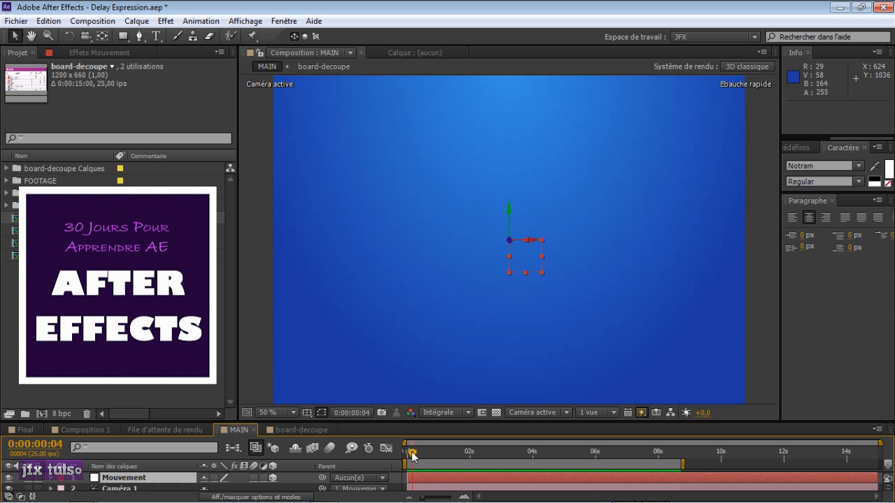
{"action": "key", "text": "KP_0"}
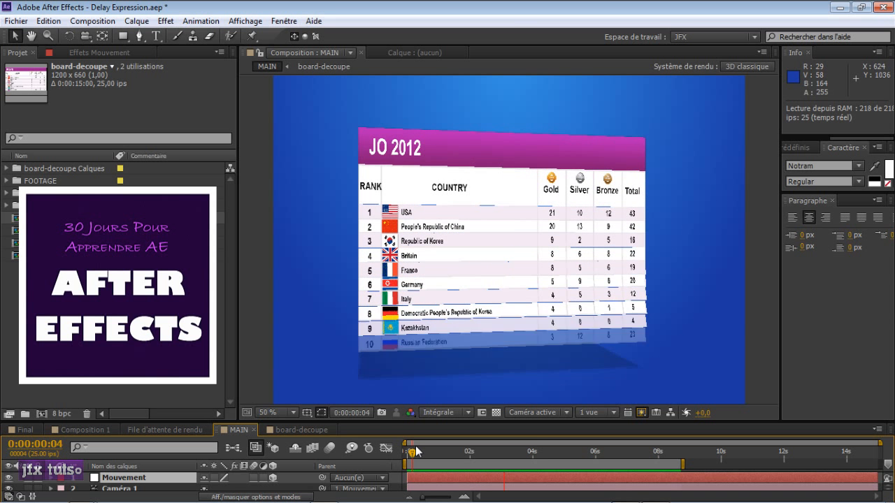
{"action": "key", "text": "XF86AudioRaiseVolume"}
{"action": "key", "text": "XF86AudioRaiseVolume"}
{"action": "key", "text": "XF86AudioRaiseVolume"}
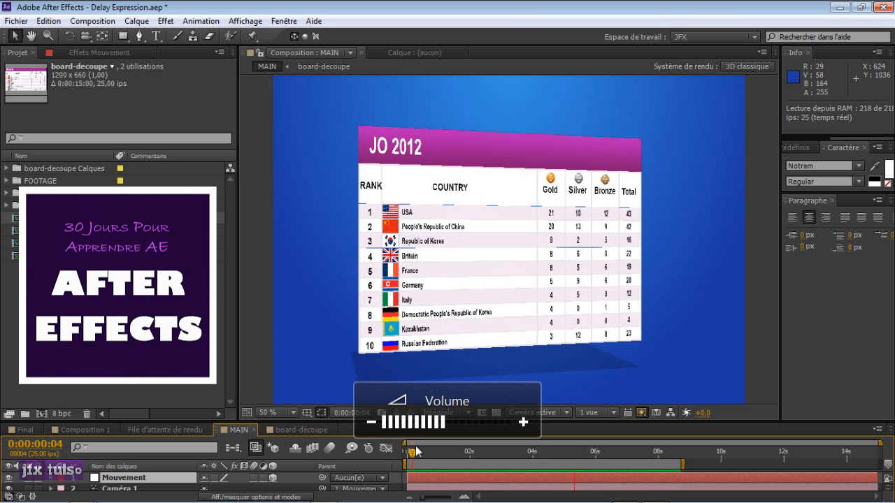